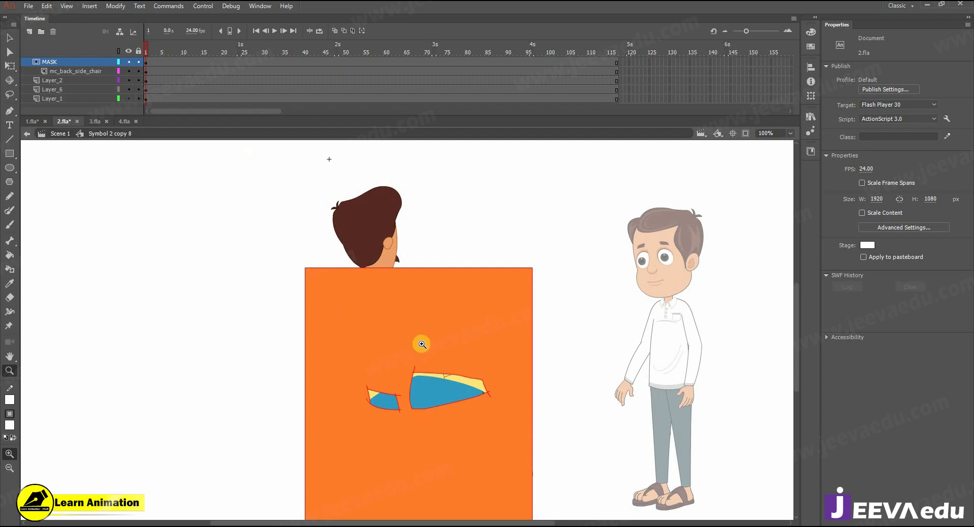
Step: Temporarily shift the orange mask shape aside to check the seated man, then restore it over the chair
{"action": "key", "text": "v"}
{"action": "double_click", "coordinate": [419, 315]}
{"action": "left_click_drag", "start_coordinate": [327, 260], "coordinate": [253, 281]}
{"action": "key", "text": "ctrl+z"}
{"action": "left_click_drag", "start_coordinate": [405, 330], "coordinate": [247, 313]}
{"action": "key", "text": "ctrl+equal"}
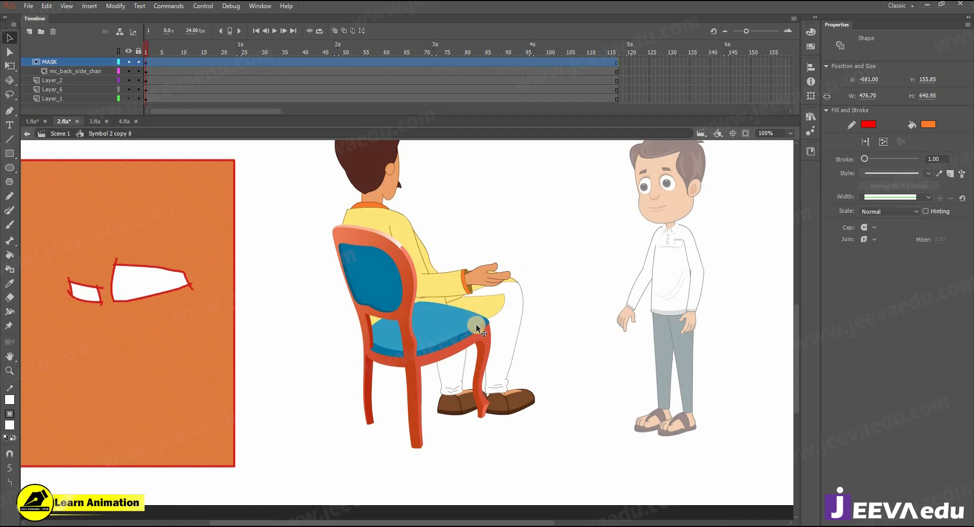
{"action": "key", "text": "ctrl+z"}
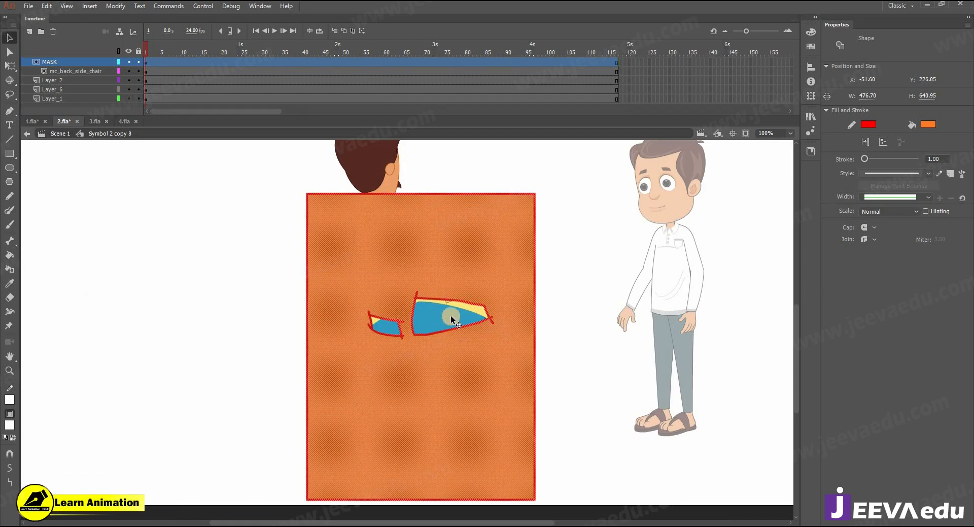
{"action": "key", "text": "z"}
{"action": "left_click", "coordinate": [449, 347], "text": "alt"}
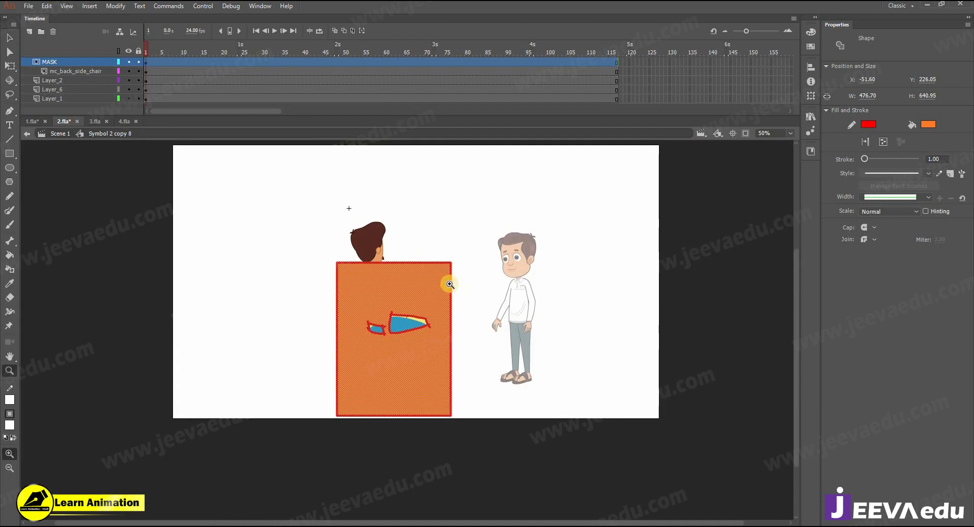
Step: Lock the MASK and mc_back_side_chair layers so the mask takes effect
{"action": "right_click", "coordinate": [64, 61]}
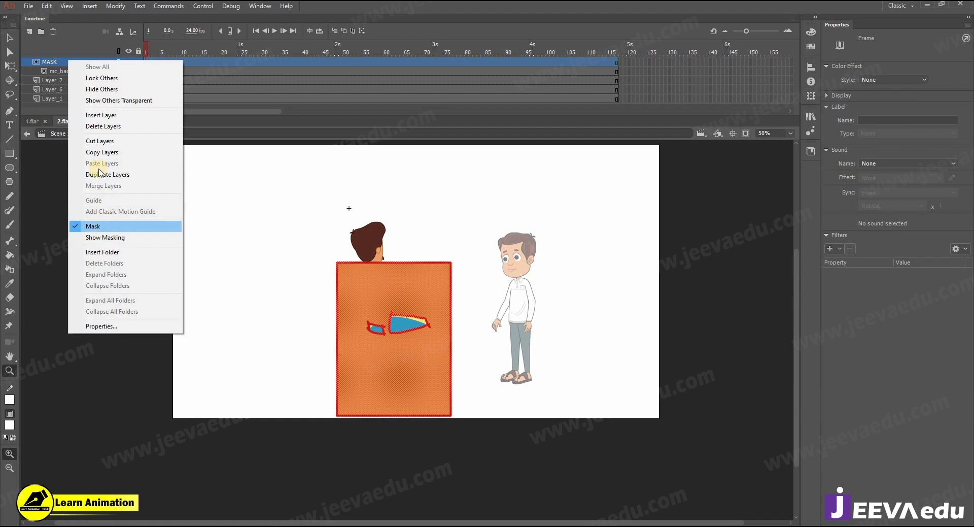
{"action": "left_click", "coordinate": [119, 64]}
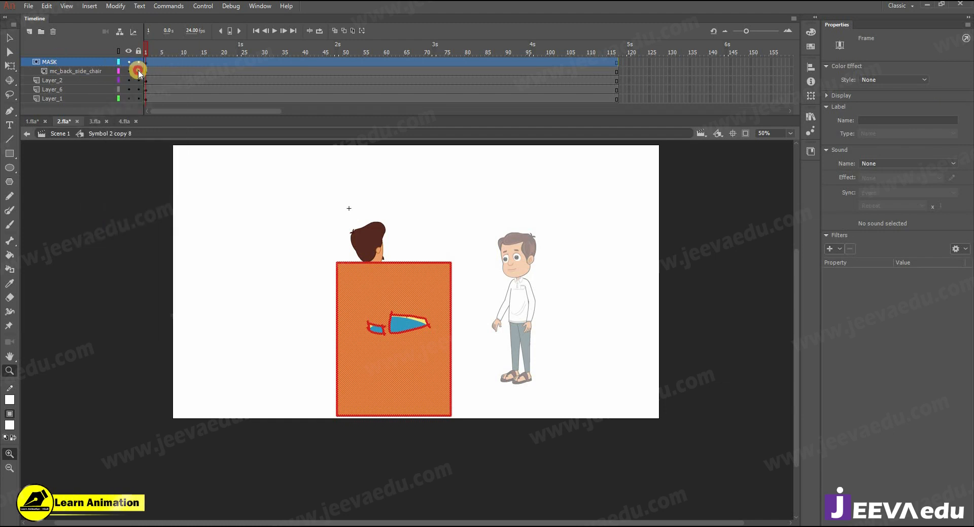
{"action": "left_click_drag", "start_coordinate": [138, 62], "coordinate": [139, 71]}
Step: Nudge the seated man's arm slightly and toggle the chair layer's visibility to compare the masking
{"action": "left_click", "coordinate": [396, 311]}
{"action": "key", "text": "v"}
{"action": "left_click", "coordinate": [390, 271]}
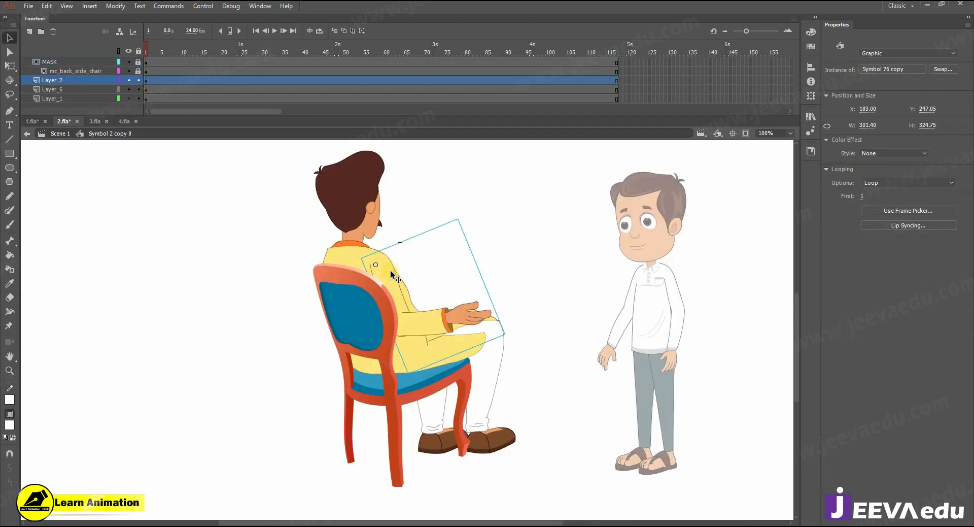
{"action": "left_click_drag", "start_coordinate": [390, 270], "coordinate": [389, 270]}
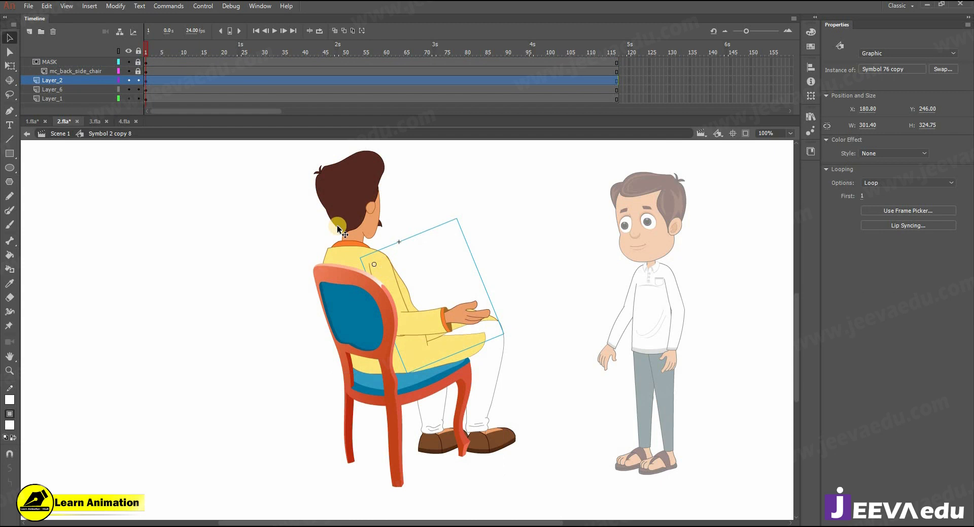
{"action": "left_click", "coordinate": [128, 71]}
{"action": "left_click", "coordinate": [128, 72]}
{"action": "left_click", "coordinate": [128, 72]}
{"action": "left_click", "coordinate": [128, 72]}
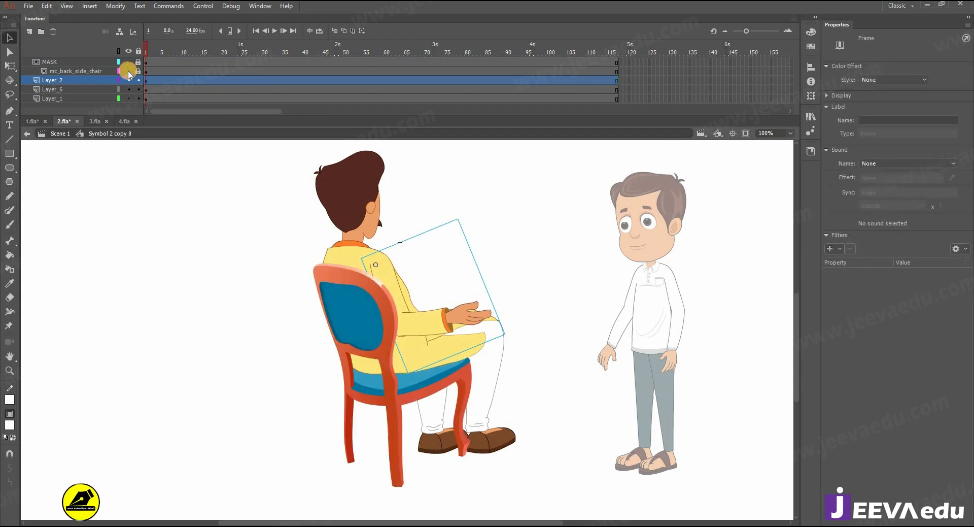
{"action": "left_click", "coordinate": [406, 287], "text": "ctrl+alt"}
{"action": "key", "text": "Escape"}
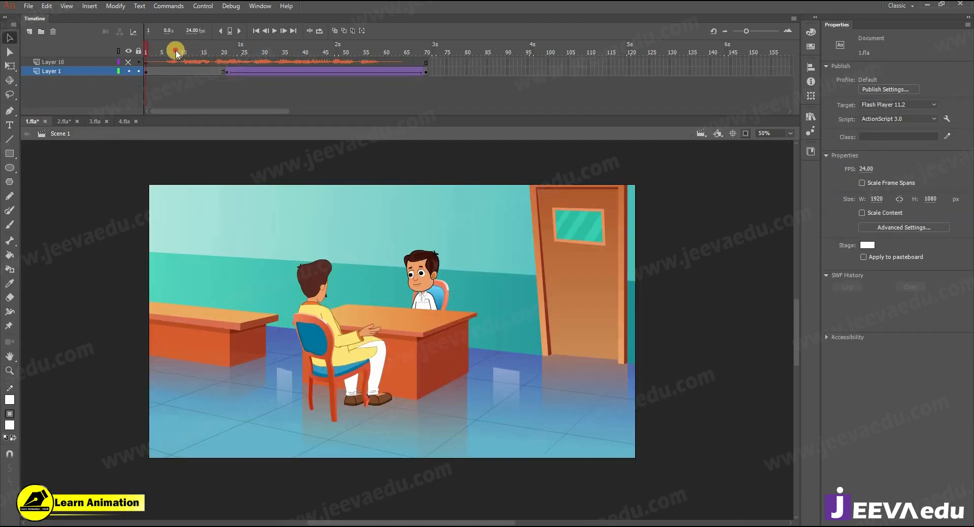
{"action": "left_click_drag", "start_coordinate": [174, 47], "coordinate": [217, 84]}
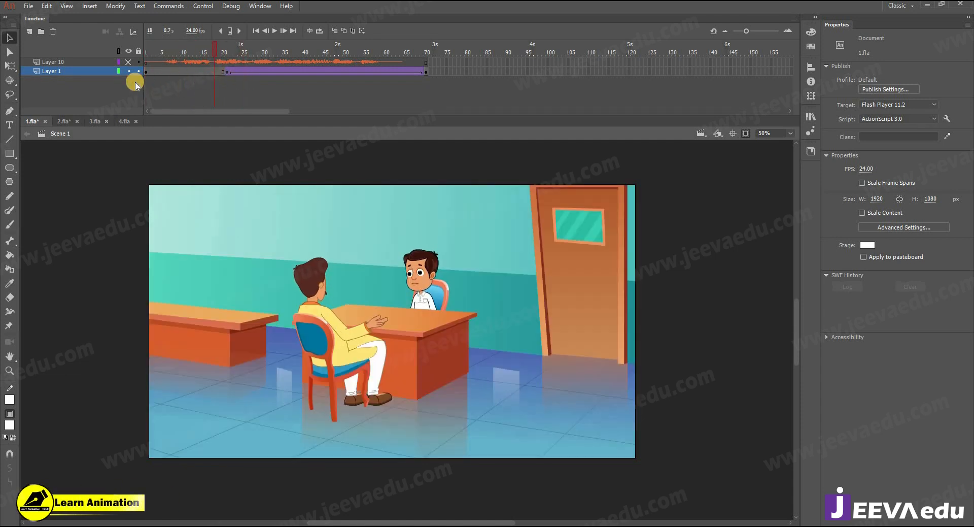
{"action": "left_click", "coordinate": [62, 122]}
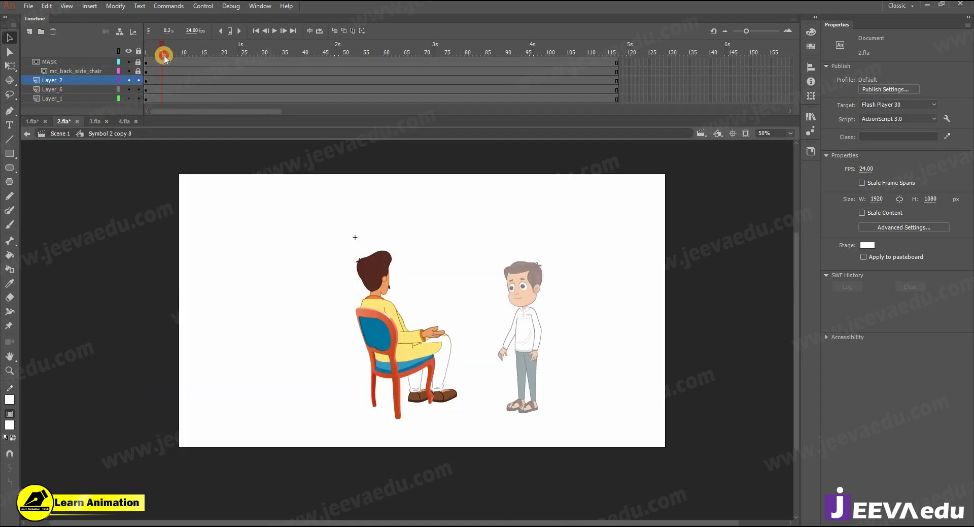
Step: Insert keyframes at frame 13 on the arm, head and body layers
{"action": "left_click", "coordinate": [166, 80]}
{"action": "left_click", "coordinate": [167, 102]}
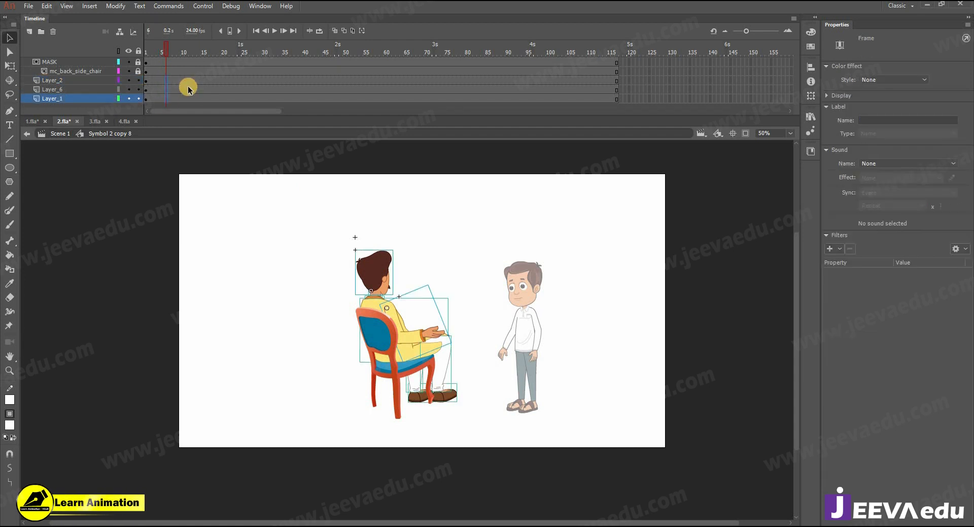
{"action": "left_click", "coordinate": [194, 82]}
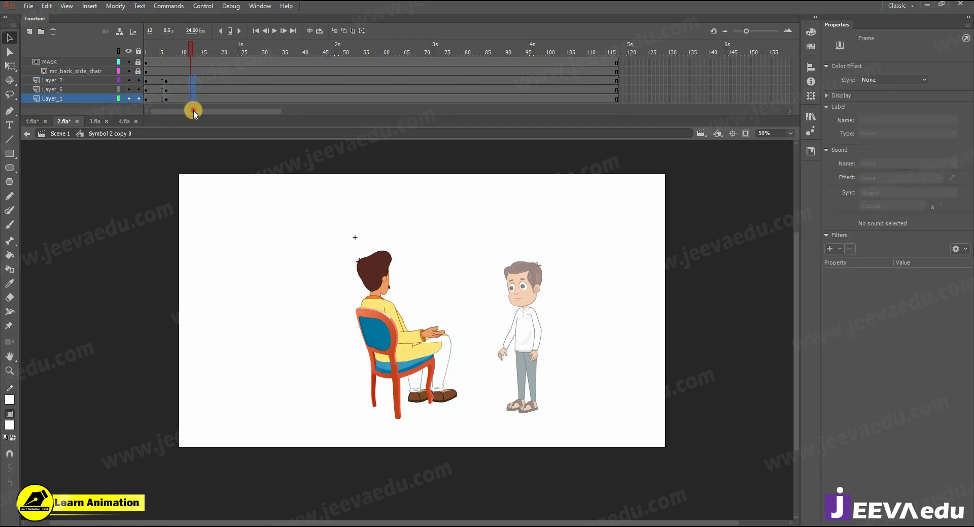
{"action": "key", "text": "F6"}
Step: Try a classic tween across the three layers' frames from frame 9, cancelling the convert-to-symbol dialog
{"action": "left_click", "coordinate": [179, 80]}
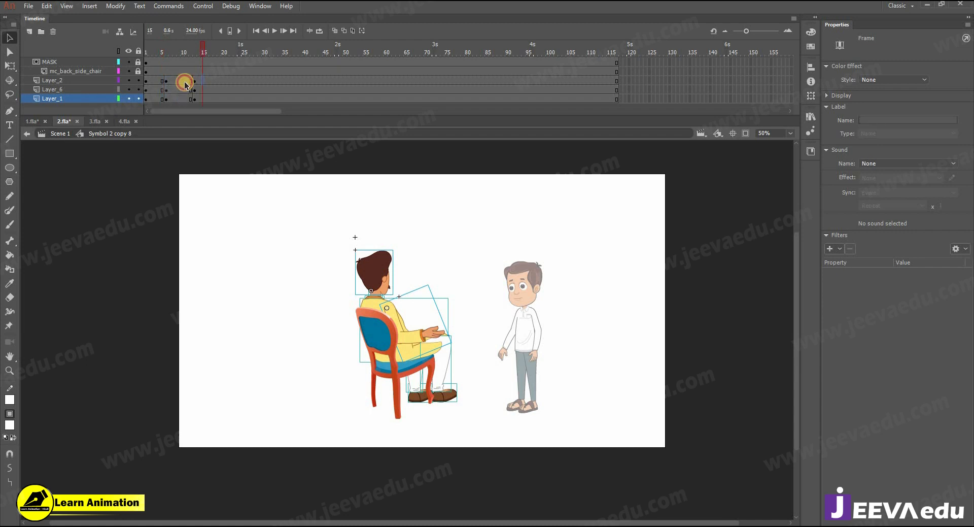
{"action": "left_click_drag", "start_coordinate": [179, 92], "coordinate": [180, 95]}
{"action": "right_click", "coordinate": [180, 95]}
{"action": "left_click", "coordinate": [239, 121]}
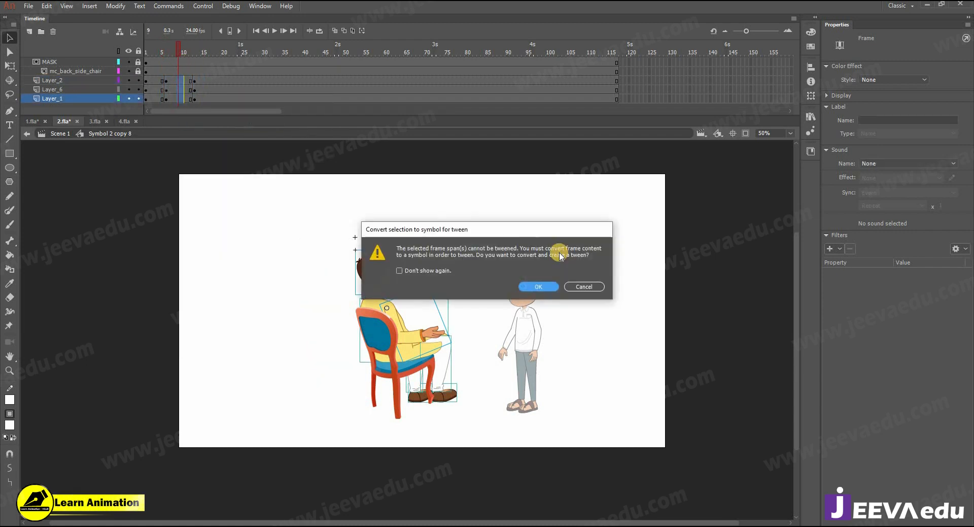
{"action": "left_click", "coordinate": [583, 286]}
Step: Test-move the torso group right and up, undoing each move, then select the rotated arm
{"action": "key", "text": "ctrl+space"}
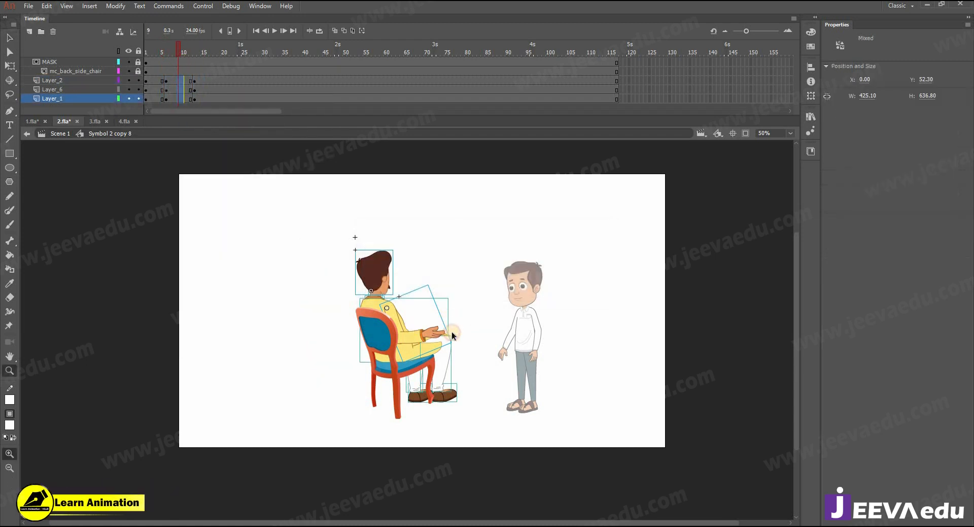
{"action": "left_click", "coordinate": [423, 339], "text": "ctrl"}
{"action": "key", "text": "Escape"}
{"action": "left_click", "coordinate": [395, 305]}
{"action": "left_click", "coordinate": [358, 279]}
{"action": "left_click_drag", "start_coordinate": [358, 279], "coordinate": [593, 265]}
{"action": "key", "text": "ctrl+z"}
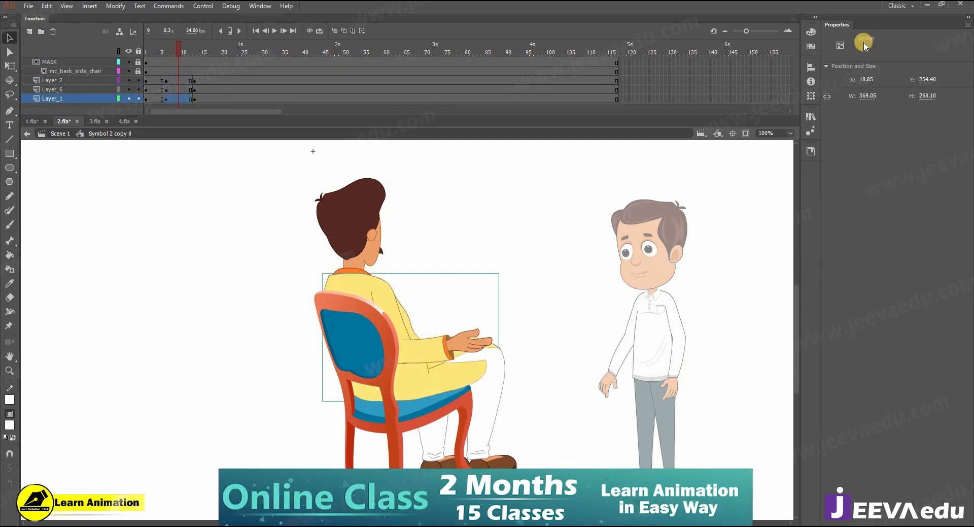
{"action": "left_click_drag", "start_coordinate": [357, 279], "coordinate": [357, 262]}
{"action": "key", "text": "ctrl+z"}
{"action": "left_click", "coordinate": [455, 345]}
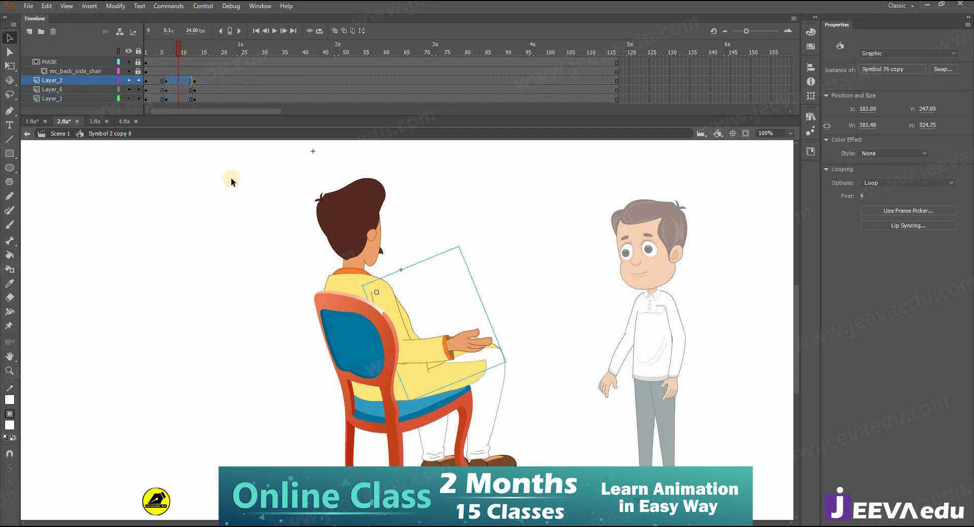
Step: Classic-tween Layer_2 and at frame 13 rotate the arm upward, nudging it down and left
{"action": "right_click", "coordinate": [179, 80]}
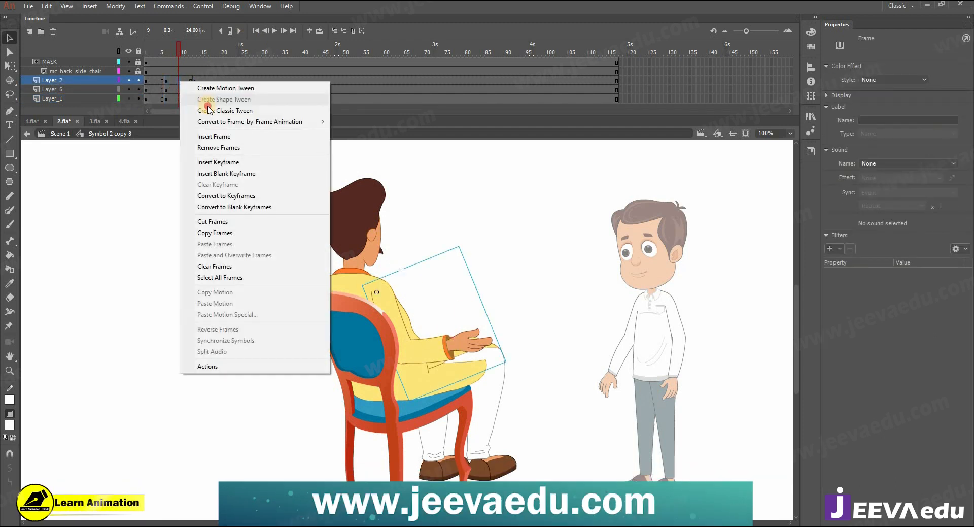
{"action": "left_click", "coordinate": [208, 110]}
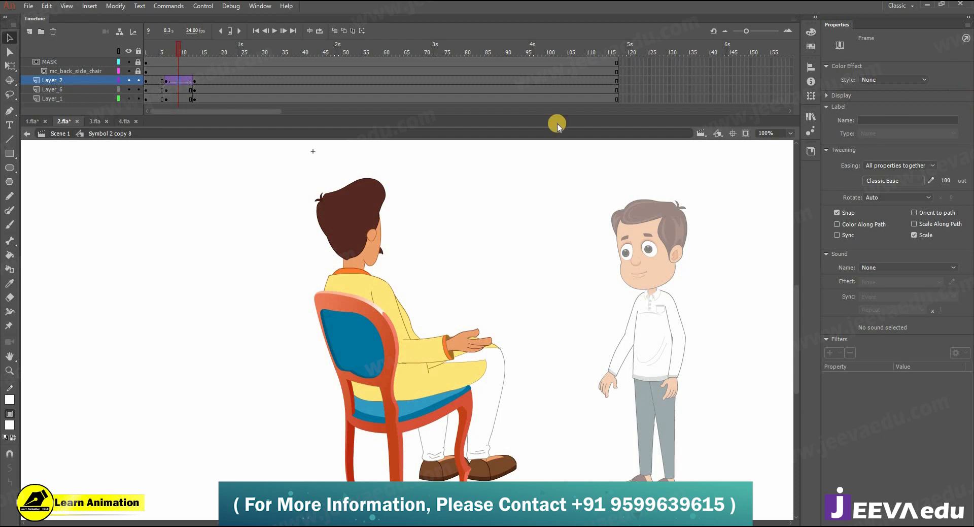
{"action": "left_click", "coordinate": [194, 81]}
{"action": "key", "text": "q"}
{"action": "left_click", "coordinate": [482, 345]}
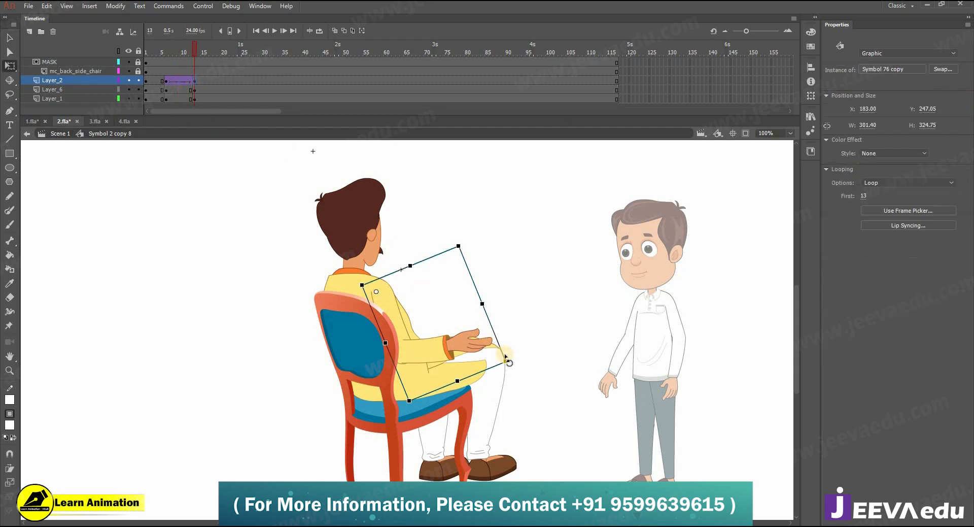
{"action": "left_click_drag", "start_coordinate": [517, 345], "coordinate": [508, 287]}
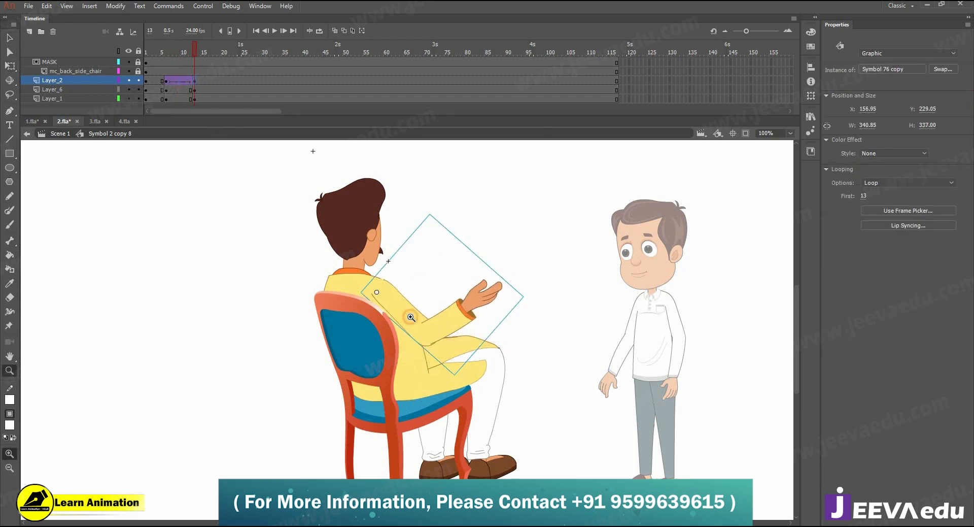
{"action": "key", "text": "z"}
{"action": "left_click", "coordinate": [411, 312]}
{"action": "key", "text": "Down"}
{"action": "key", "text": "Down"}
{"action": "key", "text": "Down"}
{"action": "key", "text": "Left"}
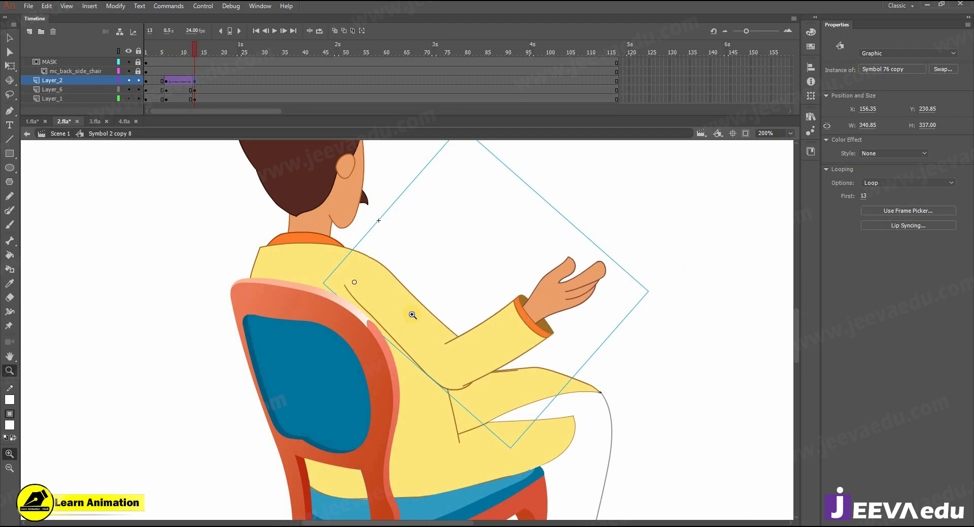
{"action": "left_click", "coordinate": [412, 315], "text": "alt"}
Step: Tilt the head counter-clockwise at frame 13 and give Layer_6 a classic tween with ease 100
{"action": "key", "text": "v"}
{"action": "left_click", "coordinate": [364, 225]}
{"action": "key", "text": "q"}
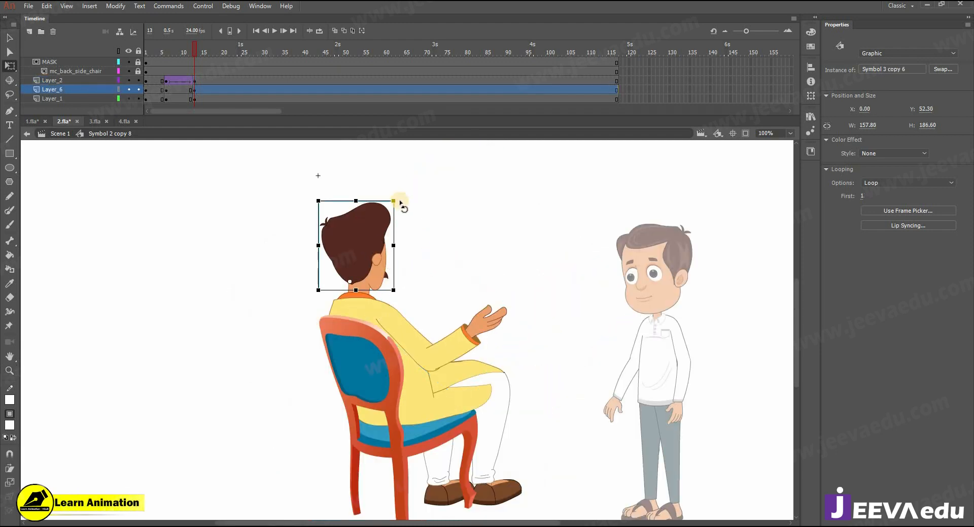
{"action": "mouse_move", "coordinate": [397, 198]}
{"action": "left_mouse_down"}
{"action": "mouse_move", "coordinate": [380, 185]}
{"action": "mouse_move", "coordinate": [390, 193]}
{"action": "left_mouse_up"}
{"action": "right_click", "coordinate": [177, 91]}
{"action": "left_click", "coordinate": [218, 116]}
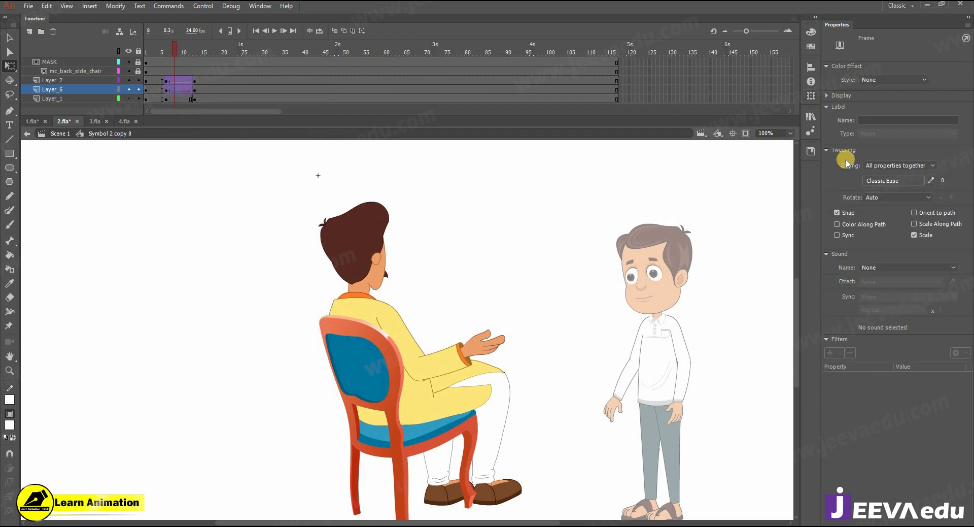
{"action": "left_click", "coordinate": [942, 181]}
{"action": "type", "text": "100"}
{"action": "key", "text": "Return"}
Step: Rotate the arm slightly counter-clockwise at frame 13 and preview it at frames 6 and 13
{"action": "left_click", "coordinate": [194, 91]}
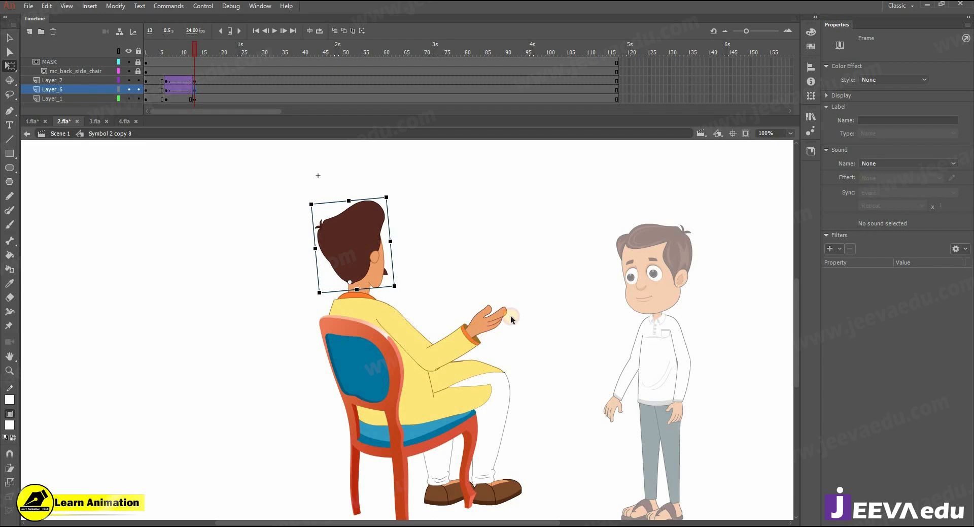
{"action": "left_click", "coordinate": [477, 335]}
{"action": "left_click_drag", "start_coordinate": [533, 319], "coordinate": [531, 313]}
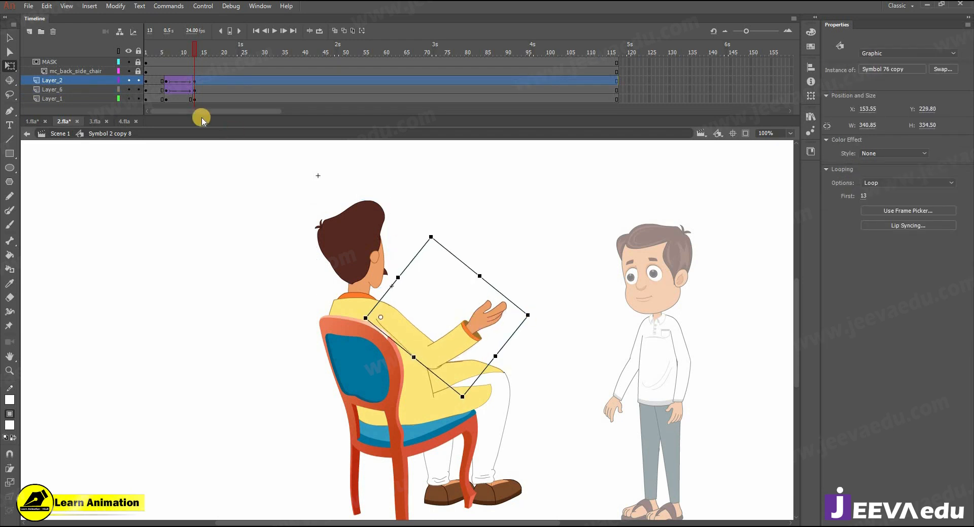
{"action": "left_click", "coordinate": [165, 80]}
{"action": "left_click", "coordinate": [196, 80]}
Step: Inside the arm symbol, add a classic tween on the hand layer from frame 6 to 13
{"action": "double_click", "coordinate": [486, 319]}
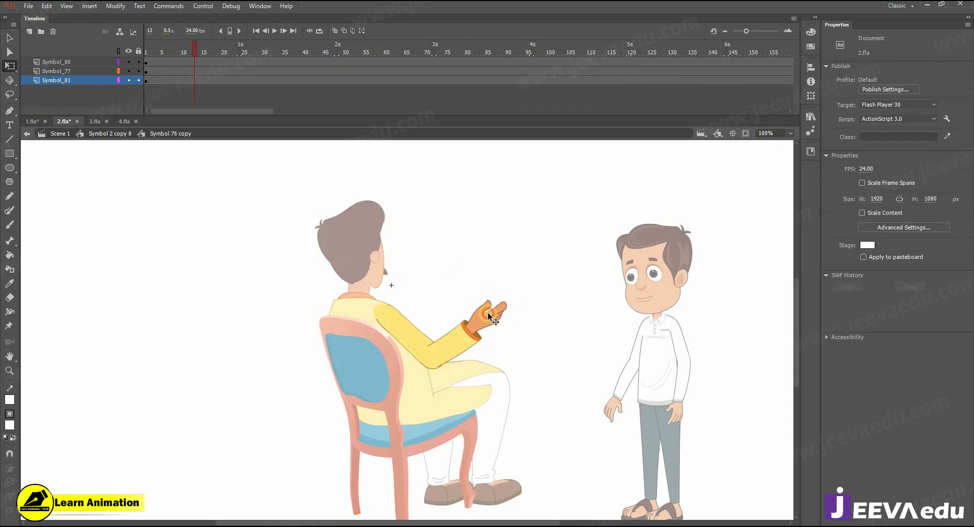
{"action": "left_click", "coordinate": [486, 318]}
{"action": "key", "text": "F6"}
{"action": "left_click_drag", "start_coordinate": [170, 61], "coordinate": [166, 62]}
{"action": "right_click", "coordinate": [174, 62]}
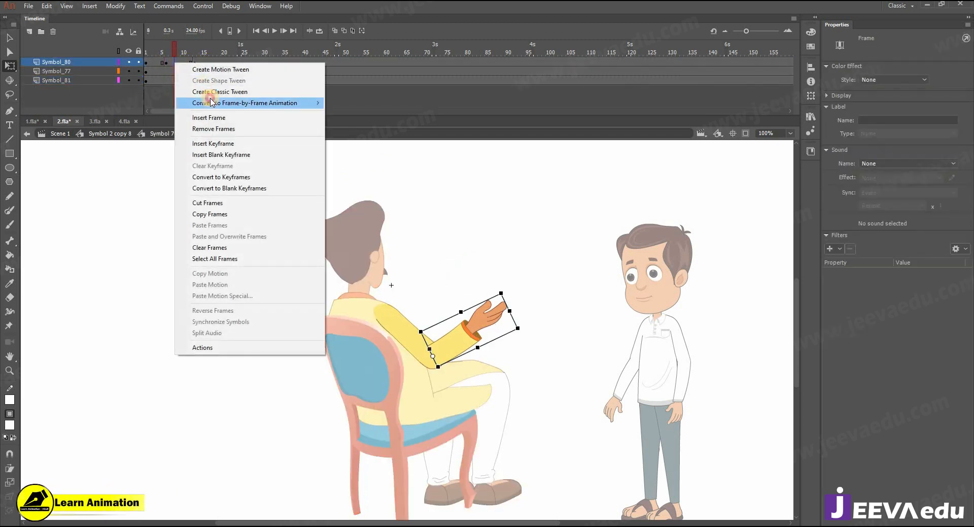
{"action": "left_click", "coordinate": [222, 92]}
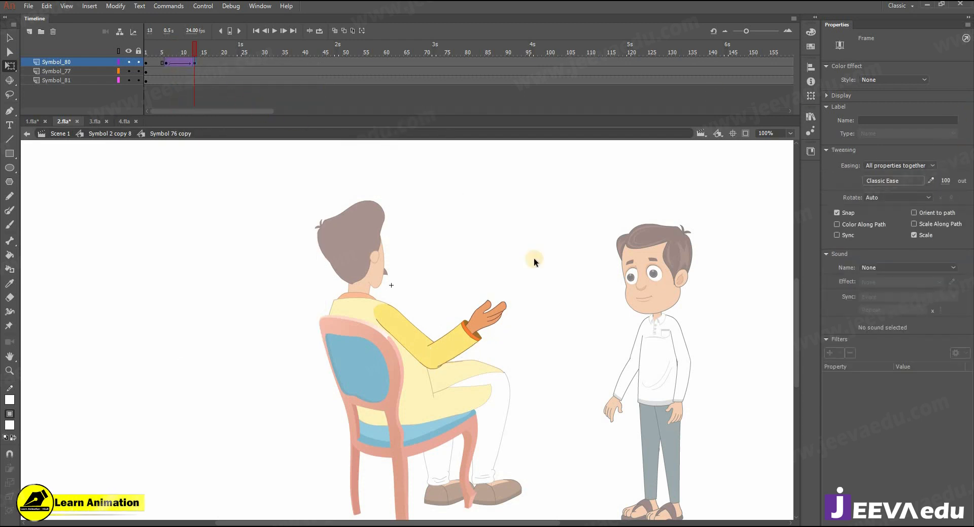
Step: Rotate the forearm flatter at frame 13, then go back to the seated man's symbol and scrub the gesture
{"action": "left_click", "coordinate": [494, 309]}
{"action": "left_click_drag", "start_coordinate": [526, 304], "coordinate": [530, 311]}
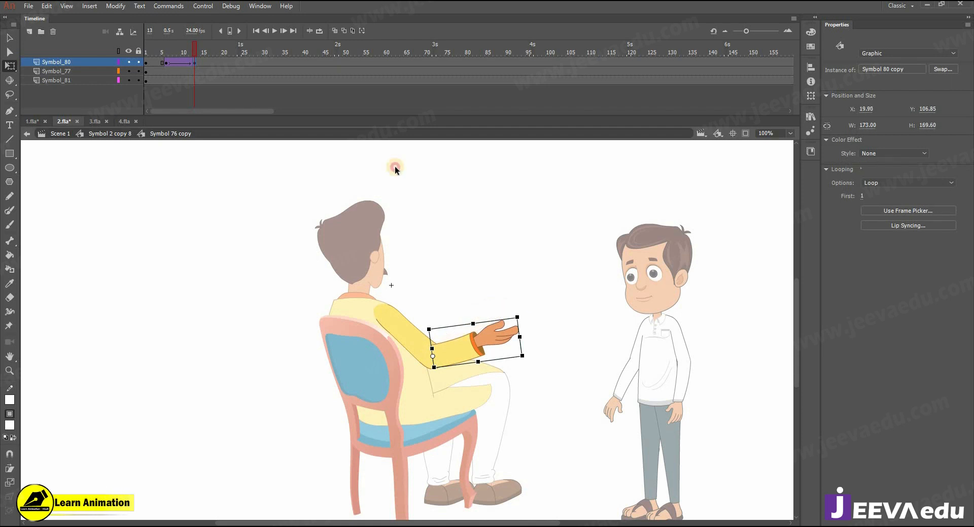
{"action": "double_click", "coordinate": [396, 165]}
{"action": "left_click_drag", "start_coordinate": [176, 47], "coordinate": [210, 72]}
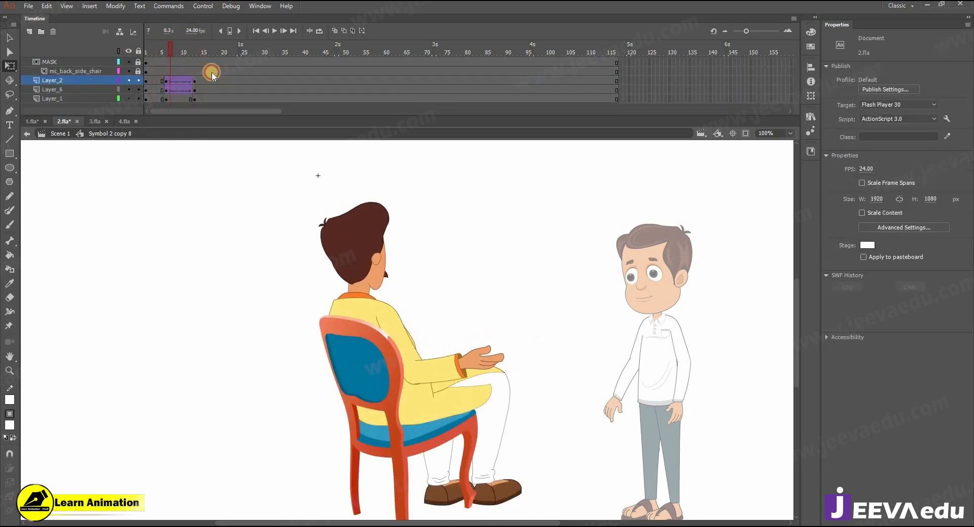
Step: Return to Scene 1 and look over the standing man in 3.fla and the office scene in 4.fla
{"action": "left_click", "coordinate": [60, 134]}
{"action": "left_click_drag", "start_coordinate": [413, 356], "coordinate": [411, 349]}
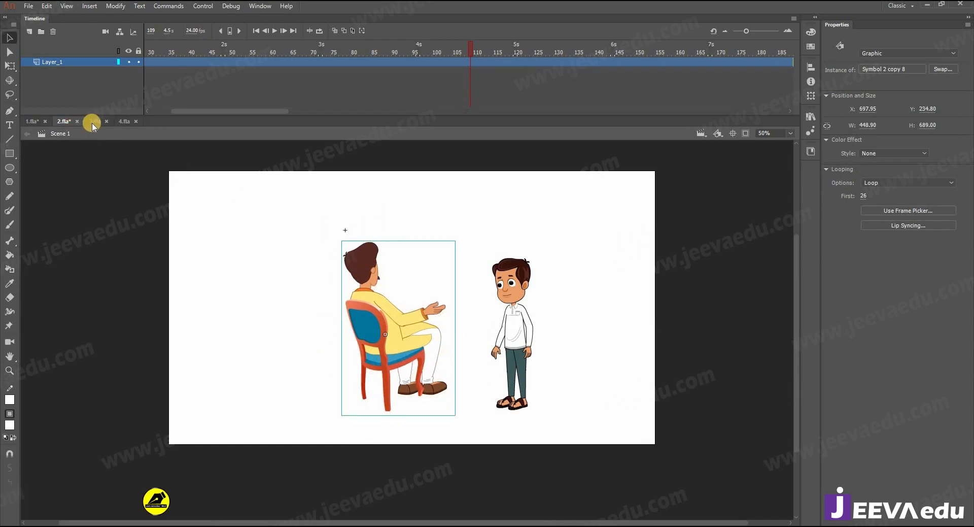
{"action": "left_click", "coordinate": [95, 121]}
{"action": "key", "text": "z"}
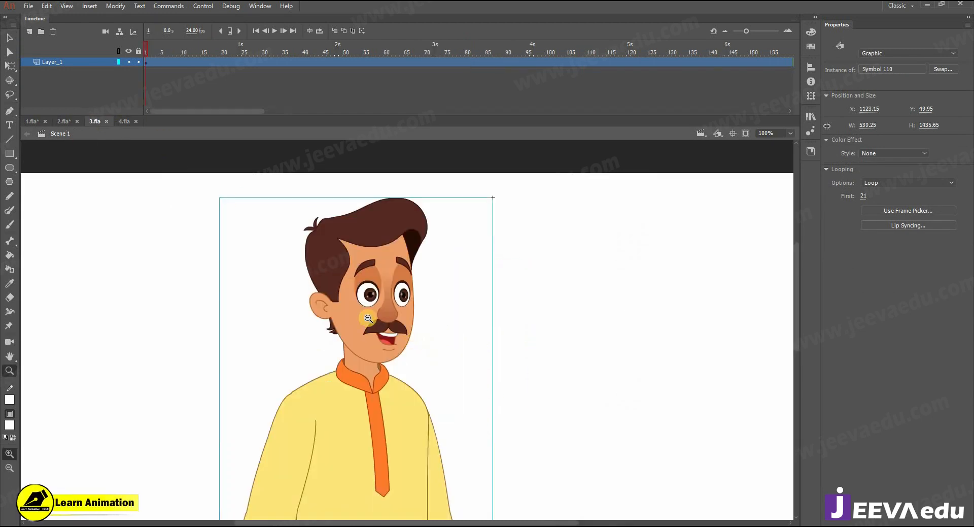
{"action": "left_click", "coordinate": [125, 123]}
{"action": "left_click", "coordinate": [411, 355], "text": "alt"}
{"action": "left_click", "coordinate": [395, 343]}
{"action": "key", "text": "v"}
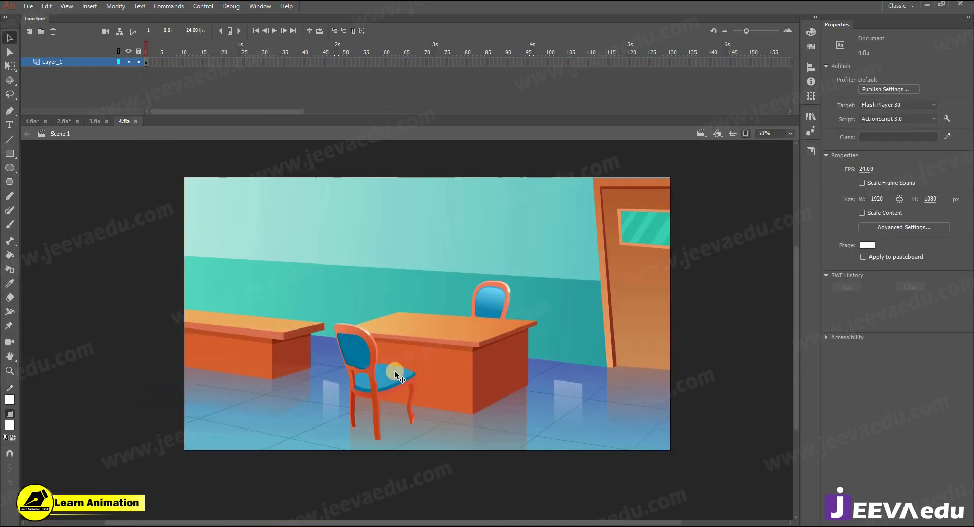
{"action": "left_click", "coordinate": [95, 124]}
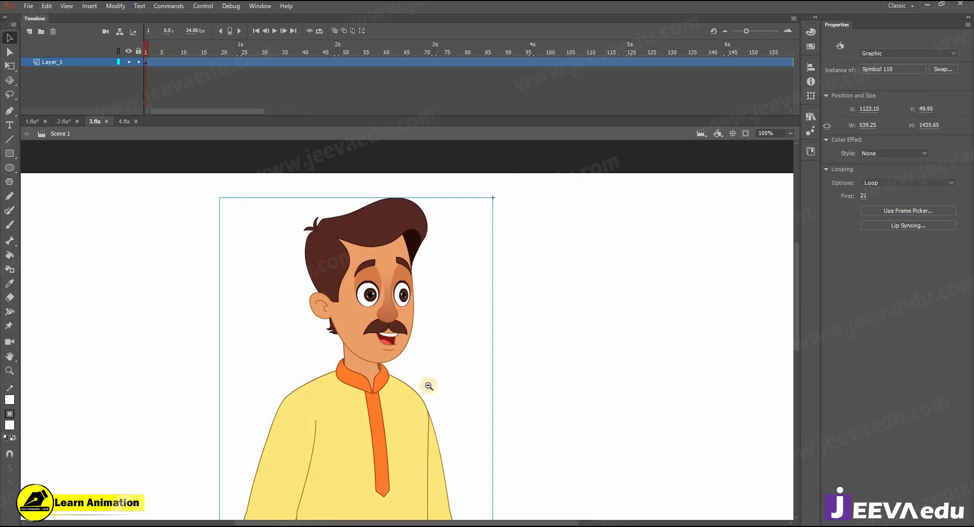
{"action": "key", "text": "z"}
{"action": "left_click", "coordinate": [424, 382], "text": "alt"}
{"action": "left_click", "coordinate": [405, 422], "text": "alt"}
{"action": "key", "text": "v"}
Step: Play and scrub 1.fla's lip-synced dialogue around frames 20–22, then bring up 3.fla's standing man
{"action": "left_click", "coordinate": [34, 121]}
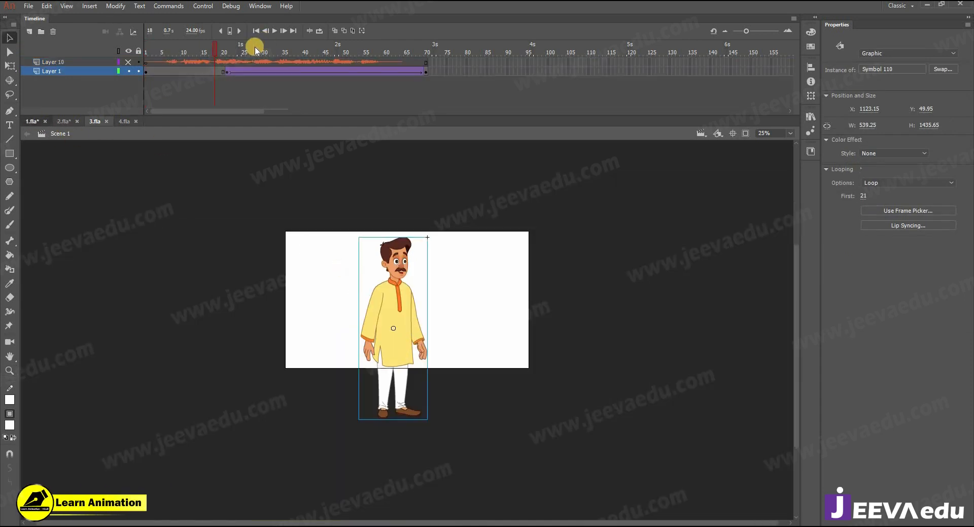
{"action": "left_click_drag", "start_coordinate": [228, 51], "coordinate": [251, 57]}
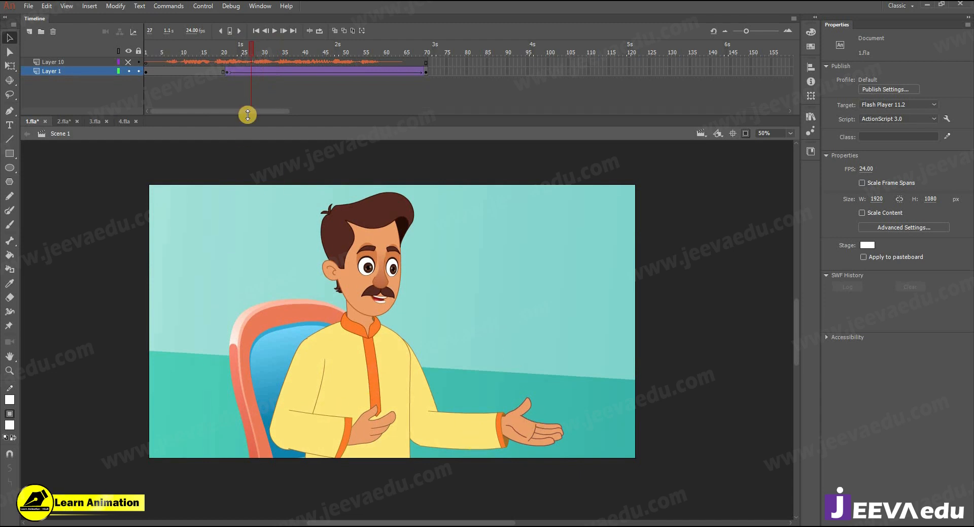
{"action": "key", "text": "Return"}
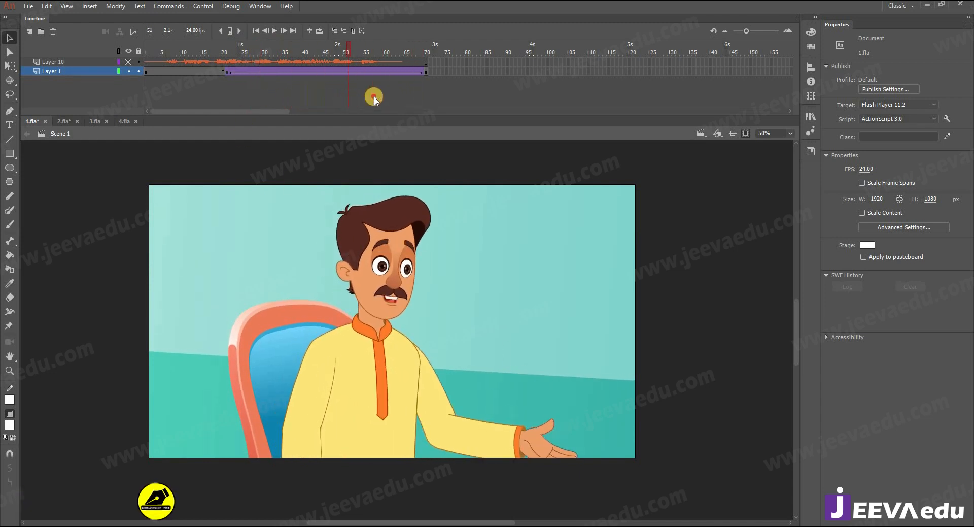
{"action": "left_click", "coordinate": [225, 98]}
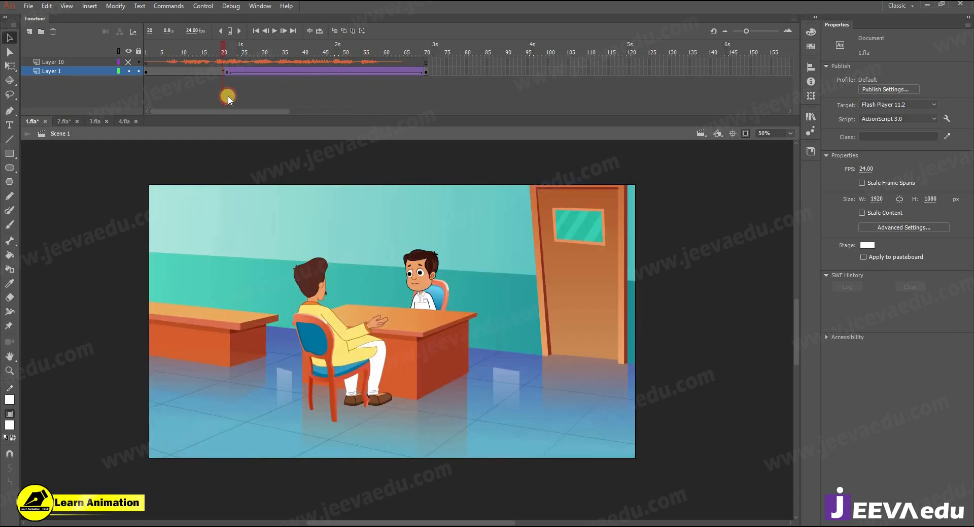
{"action": "left_click_drag", "start_coordinate": [227, 99], "coordinate": [227, 98]}
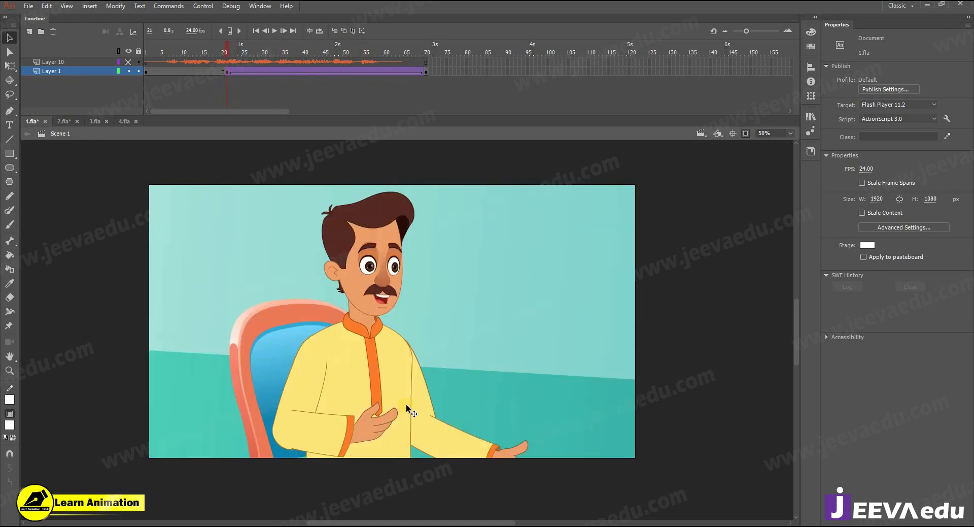
{"action": "left_click", "coordinate": [95, 121]}
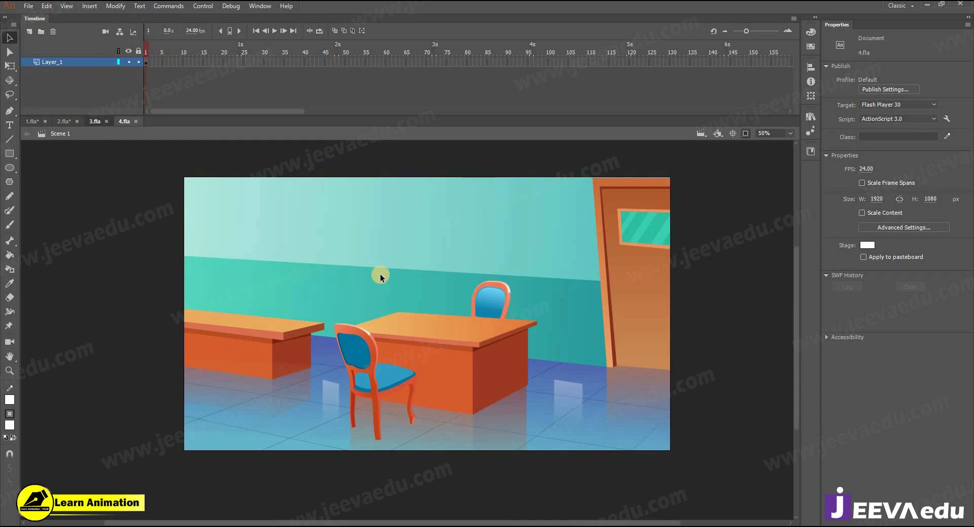
{"action": "left_click", "coordinate": [400, 300]}
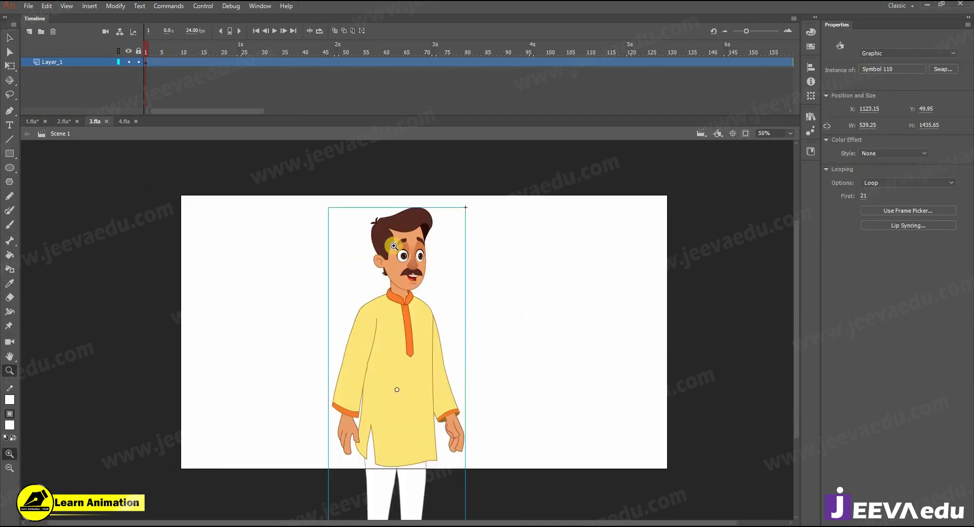
Step: Open the Symbol 110 standing man to inspect his head and left arm, then exit to Scene 1
{"action": "key", "text": "v"}
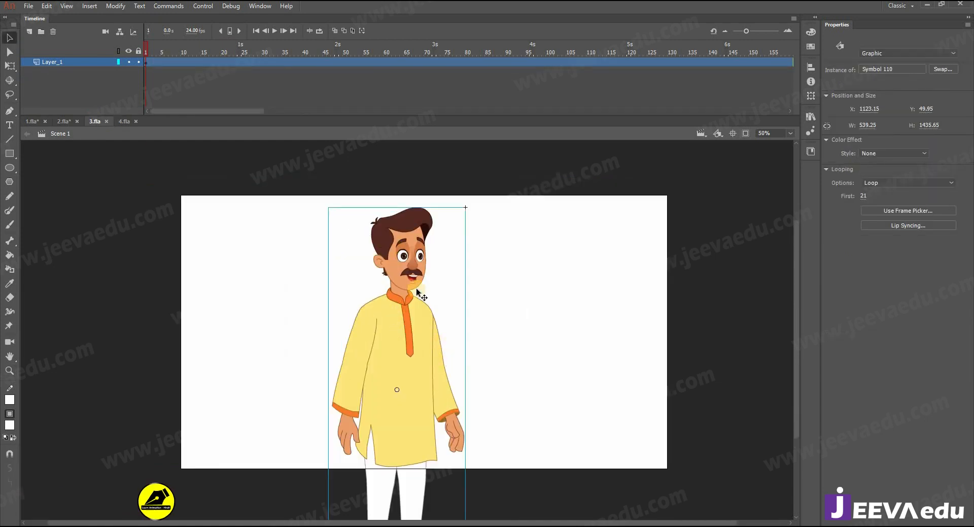
{"action": "double_click", "coordinate": [408, 333]}
{"action": "left_click", "coordinate": [231, 62]}
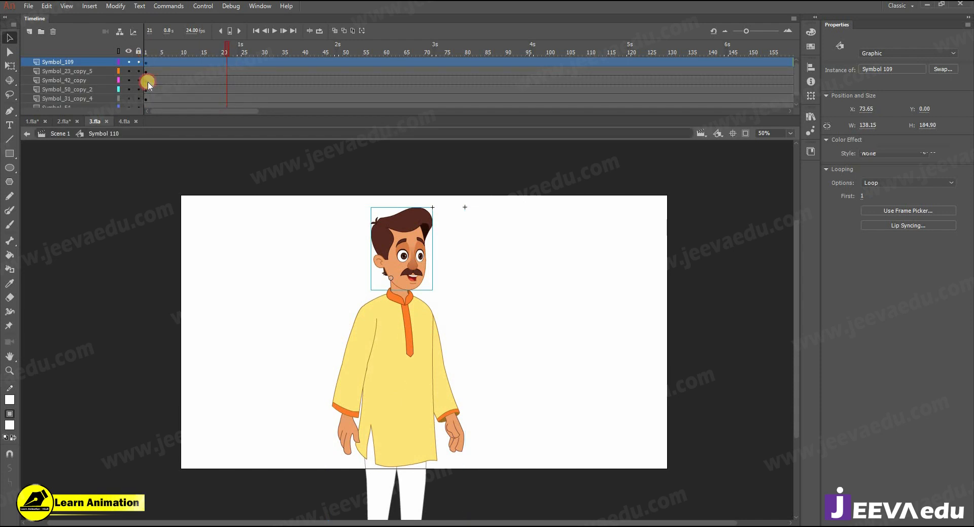
{"action": "left_click", "coordinate": [147, 62]}
{"action": "left_click", "coordinate": [346, 394]}
{"action": "key", "text": "q"}
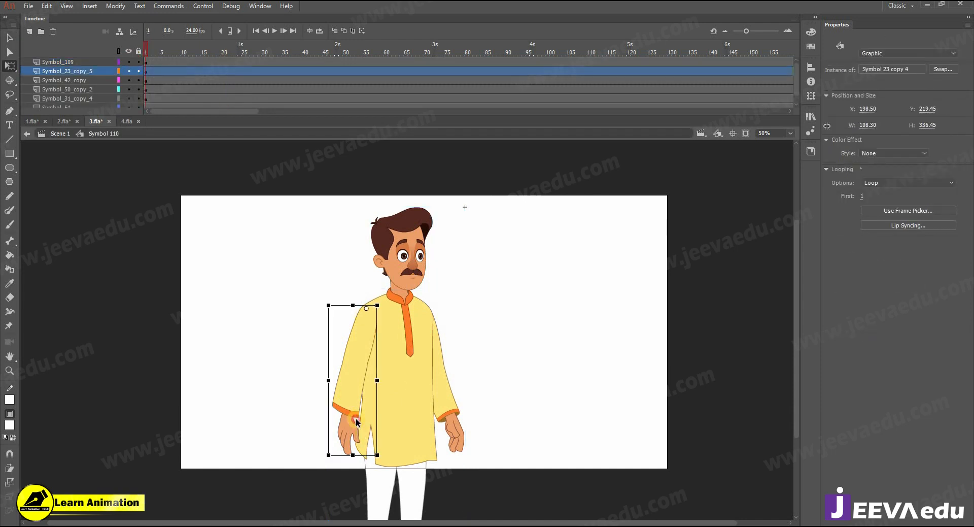
{"action": "double_click", "coordinate": [364, 437]}
Step: Reframe the view on the standing man, then switch to 1.fla and scrub the animation's start
{"action": "key", "text": "z"}
{"action": "key", "text": "ctrl+minus"}
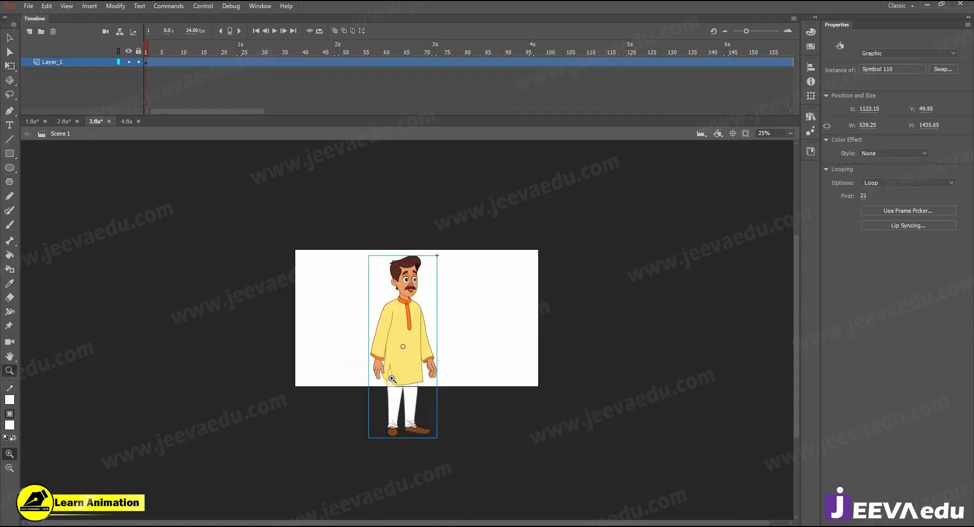
{"action": "left_click", "coordinate": [402, 342]}
{"action": "key", "text": "v"}
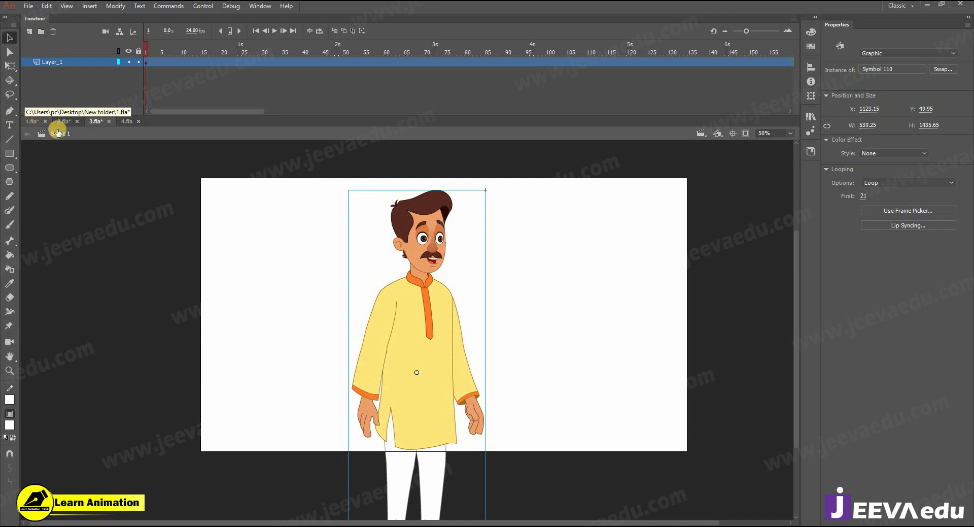
{"action": "left_click", "coordinate": [35, 122]}
{"action": "left_click_drag", "start_coordinate": [218, 49], "coordinate": [226, 71]}
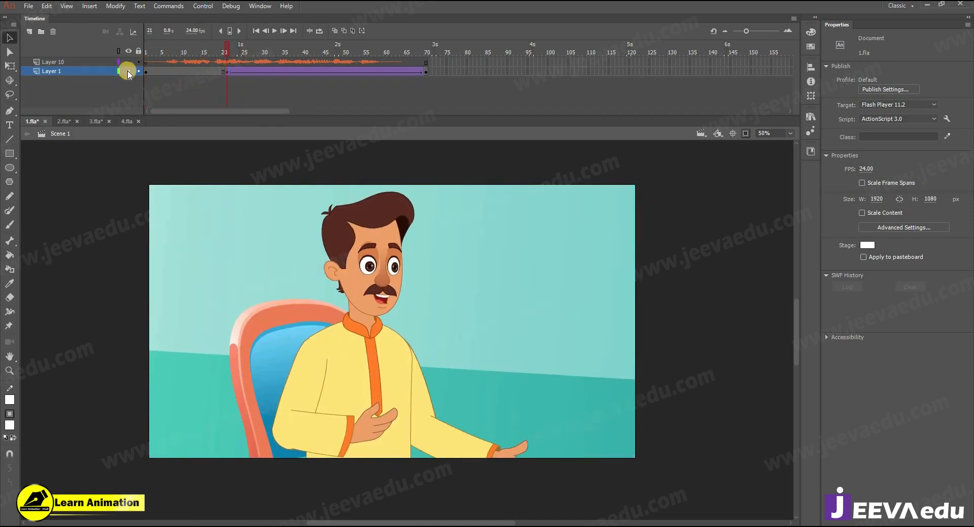
Step: Copy the dialogue sound layer Layer 10 in 1.fla
{"action": "left_click", "coordinate": [78, 61]}
{"action": "right_click", "coordinate": [73, 58]}
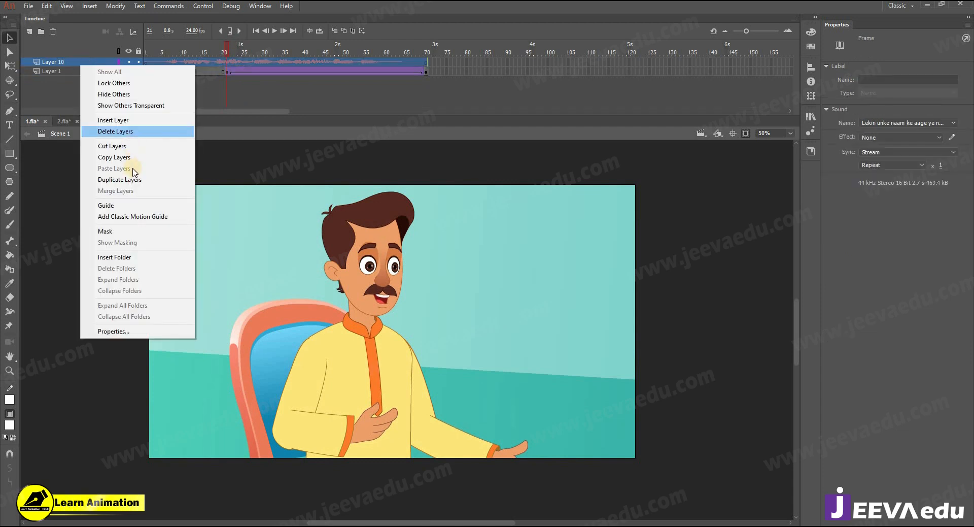
{"action": "left_click", "coordinate": [125, 158]}
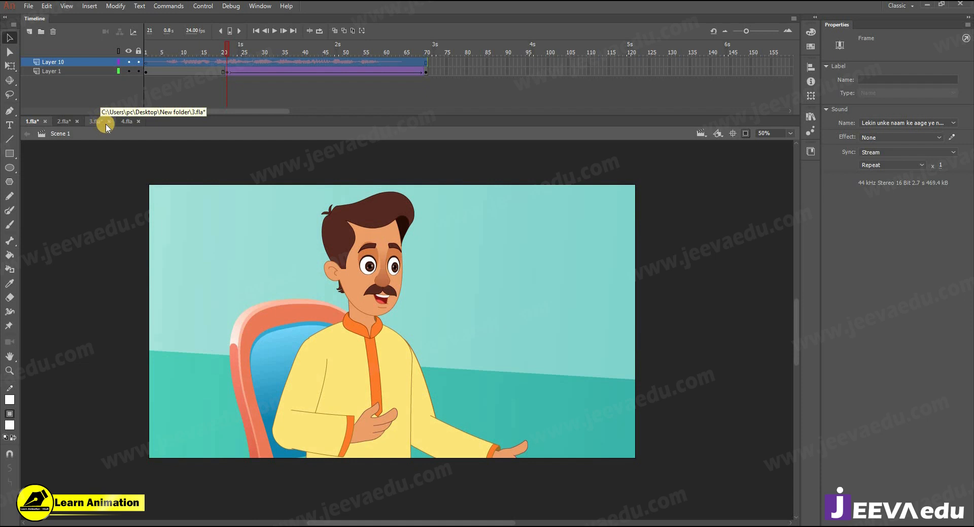
Step: Switch to 3.fla and zoom and centre the view on the standing man
{"action": "left_click", "coordinate": [125, 121]}
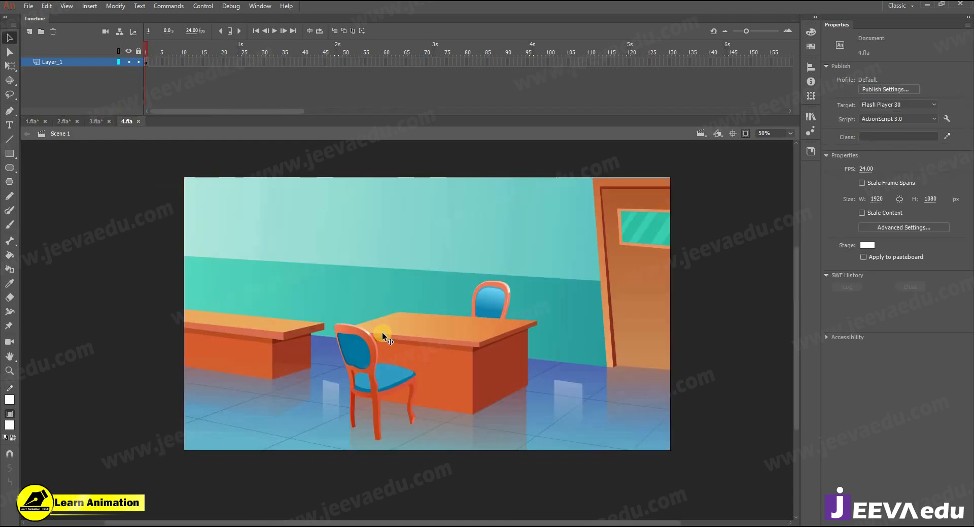
{"action": "left_click", "coordinate": [96, 121]}
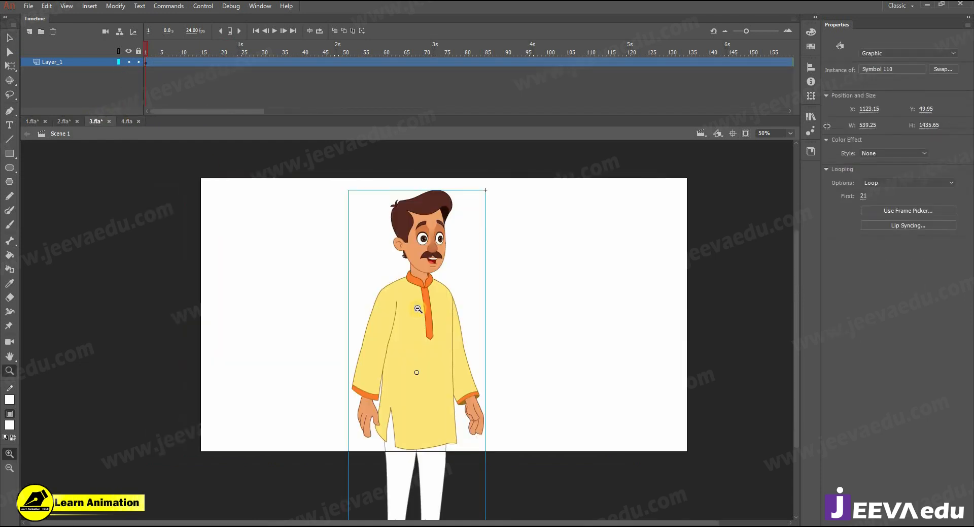
{"action": "left_click_drag", "start_coordinate": [401, 372], "coordinate": [381, 376]}
{"action": "left_click", "coordinate": [415, 290]}
{"action": "left_click_drag", "start_coordinate": [415, 289], "coordinate": [480, 220]}
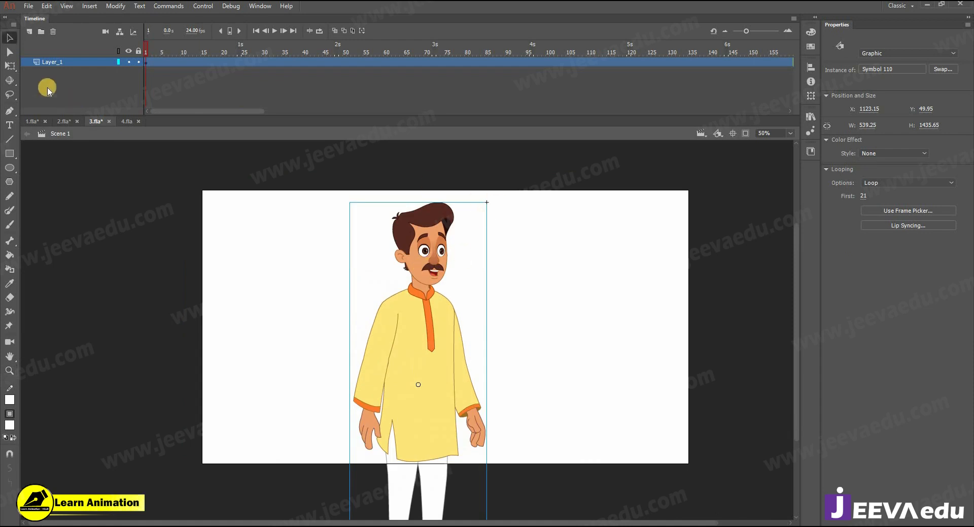
Step: Look at the File menu's import options without importing, then select the standing man
{"action": "left_click", "coordinate": [29, 6]}
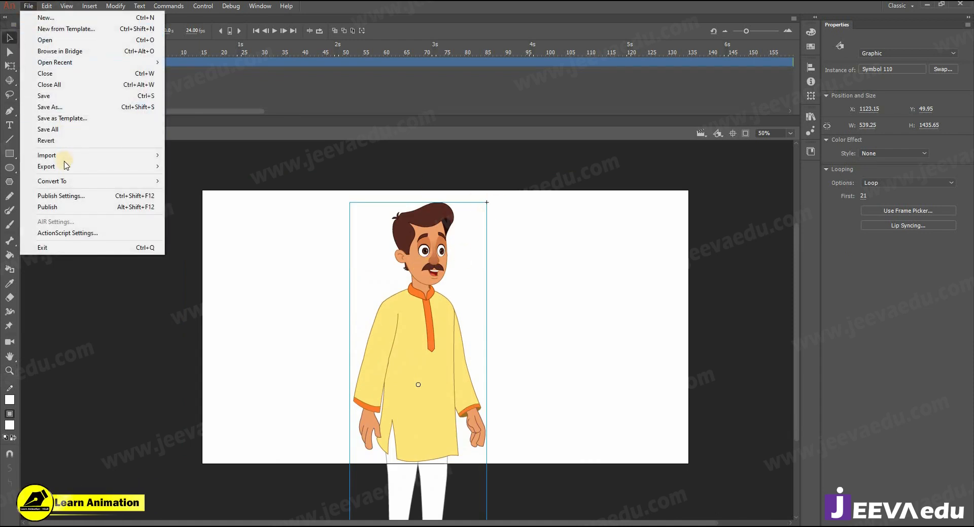
{"action": "mouse_move", "coordinate": [65, 156]}
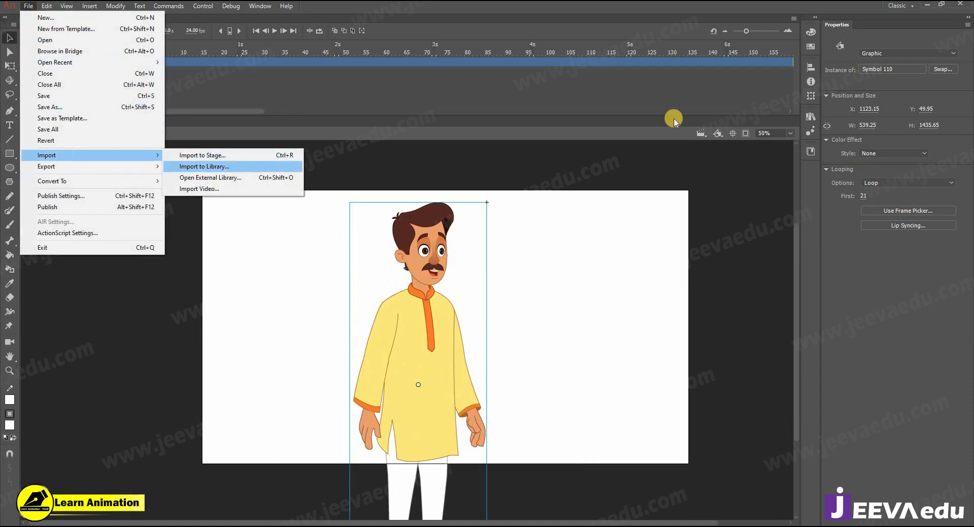
{"action": "left_click", "coordinate": [438, 79]}
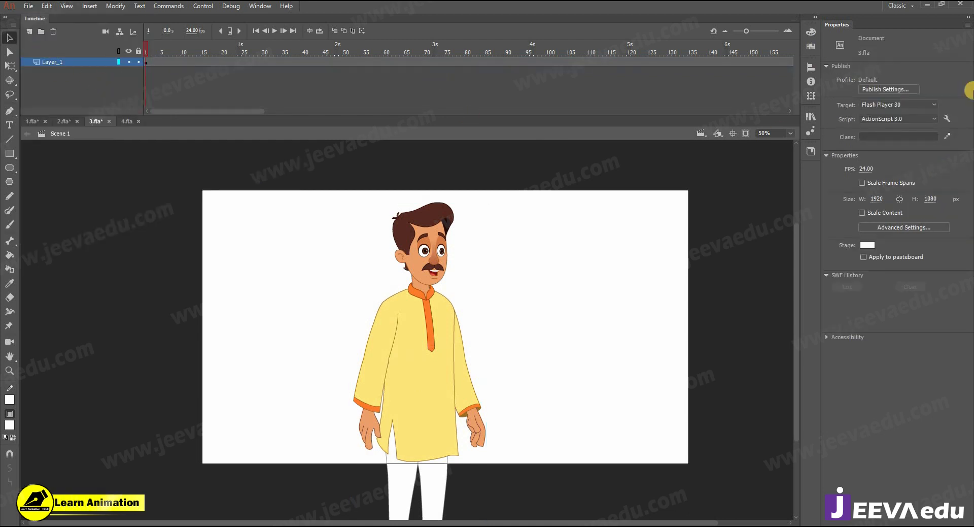
{"action": "key", "text": "z"}
{"action": "left_click", "coordinate": [404, 316], "text": "alt"}
{"action": "left_click", "coordinate": [405, 316]}
{"action": "key", "text": "v"}
{"action": "left_click", "coordinate": [370, 299]}
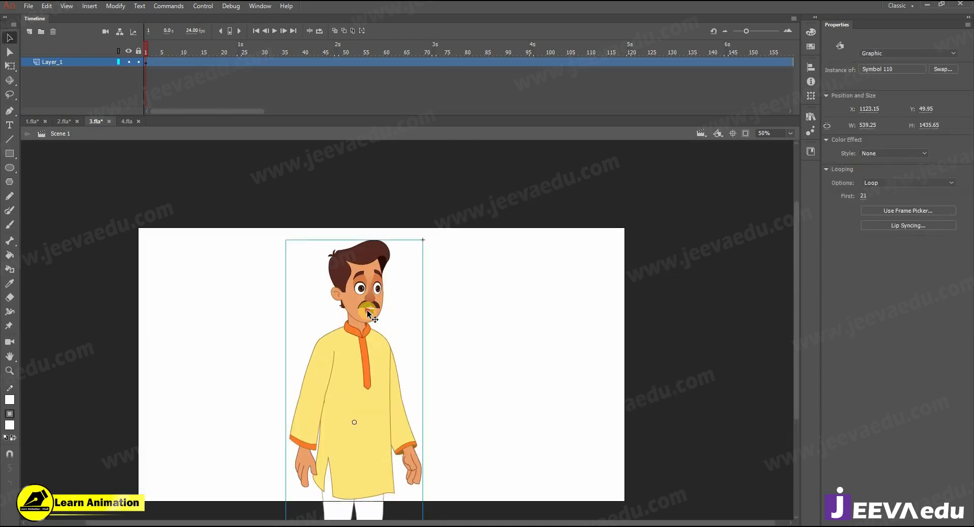
Step: Paste the dialogue sound layer above the top layer inside Symbol 110 and rewind to frame 1
{"action": "double_click", "coordinate": [368, 310]}
{"action": "left_click", "coordinate": [371, 311]}
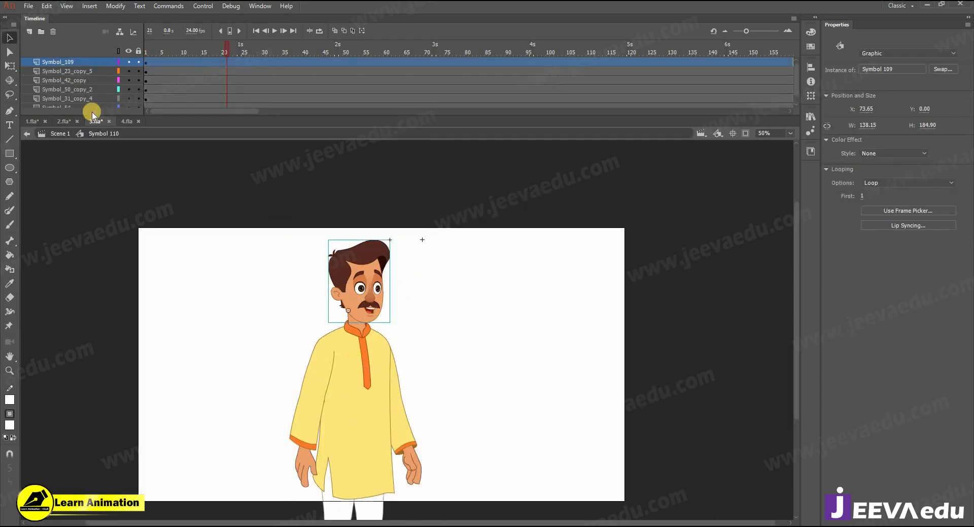
{"action": "right_click", "coordinate": [76, 65]}
{"action": "left_click", "coordinate": [152, 174]}
{"action": "left_click_drag", "start_coordinate": [218, 50], "coordinate": [124, 53]}
Step: Preview the standing man's dialogue playback in 3.fla and select the audio frames
{"action": "key", "text": "z"}
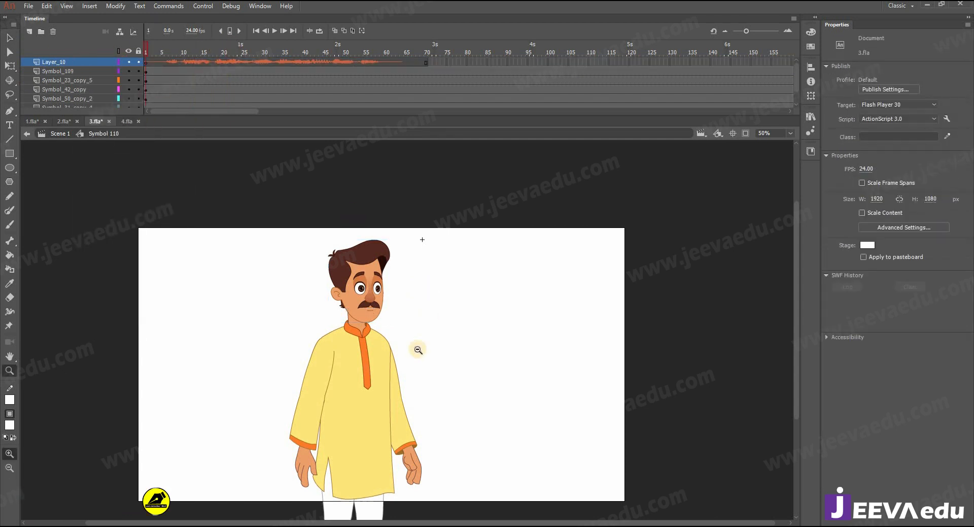
{"action": "left_click", "coordinate": [419, 354]}
{"action": "left_click", "coordinate": [434, 356], "text": "alt"}
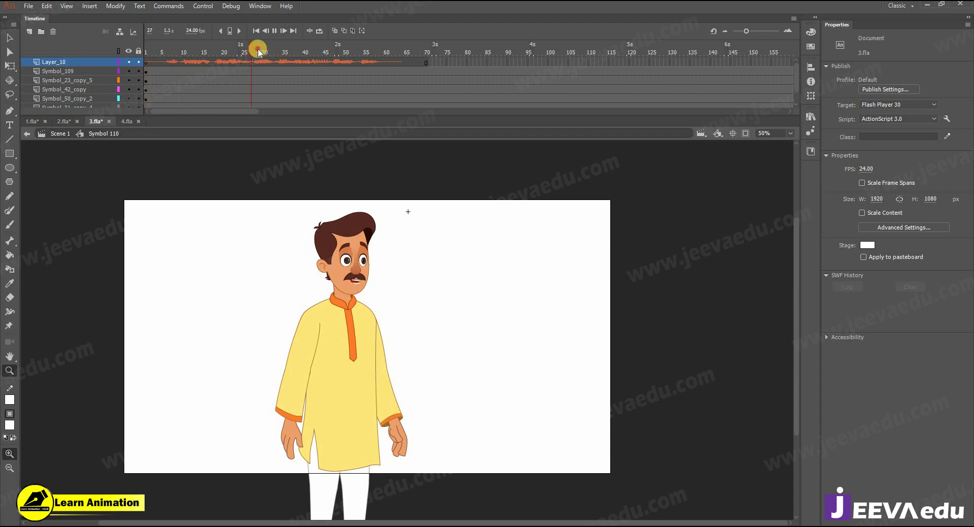
{"action": "key", "text": "Return"}
{"action": "left_click", "coordinate": [217, 60]}
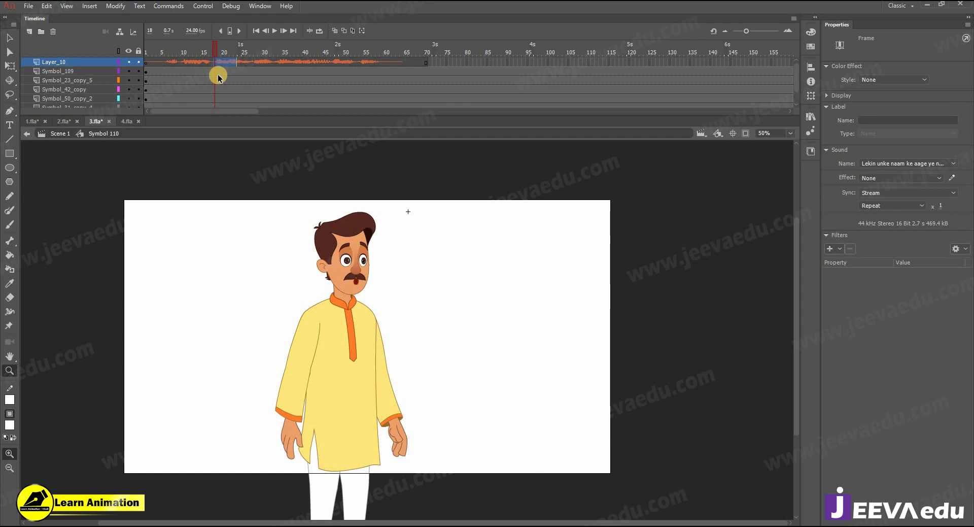
Step: Compare with 1.fla and 4.fla, then return to 3.fla to copy Layer_10's dialogue audio layer
{"action": "left_click", "coordinate": [26, 122]}
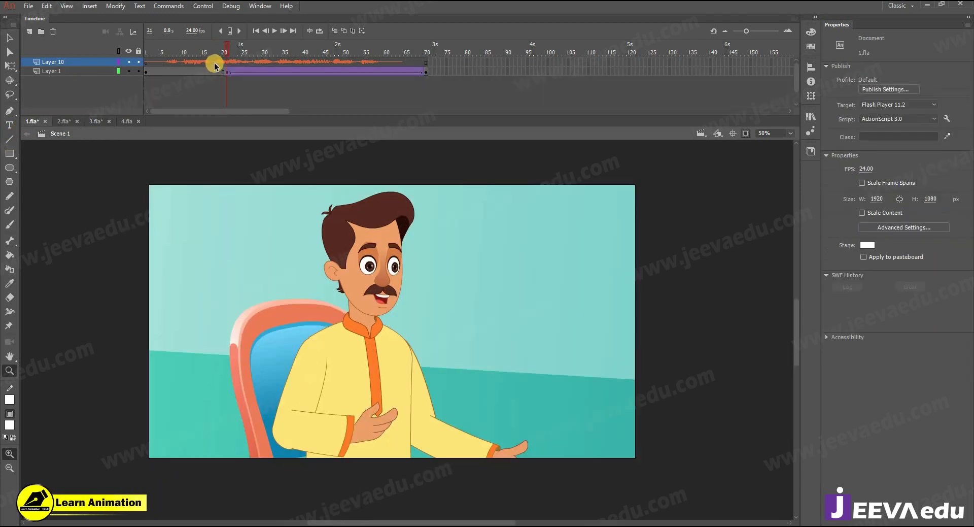
{"action": "left_click", "coordinate": [99, 120]}
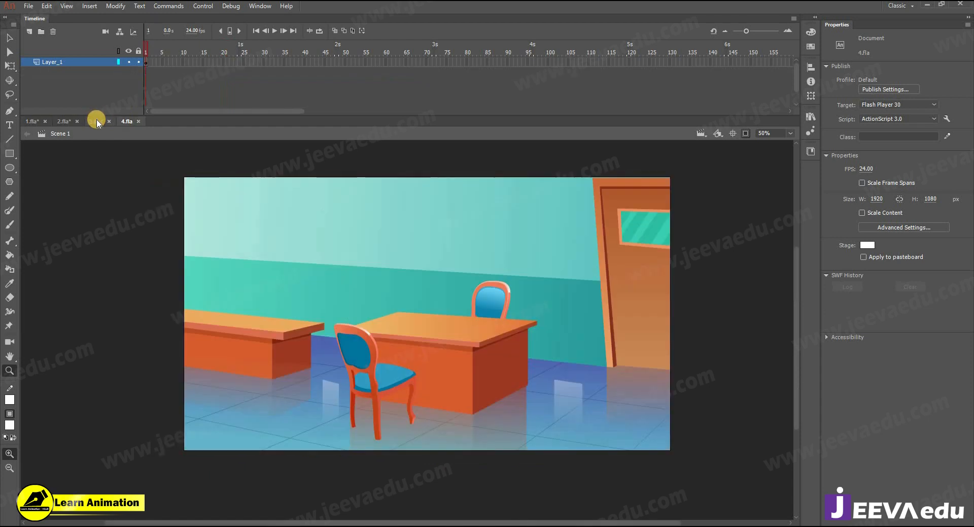
{"action": "left_click", "coordinate": [209, 52]}
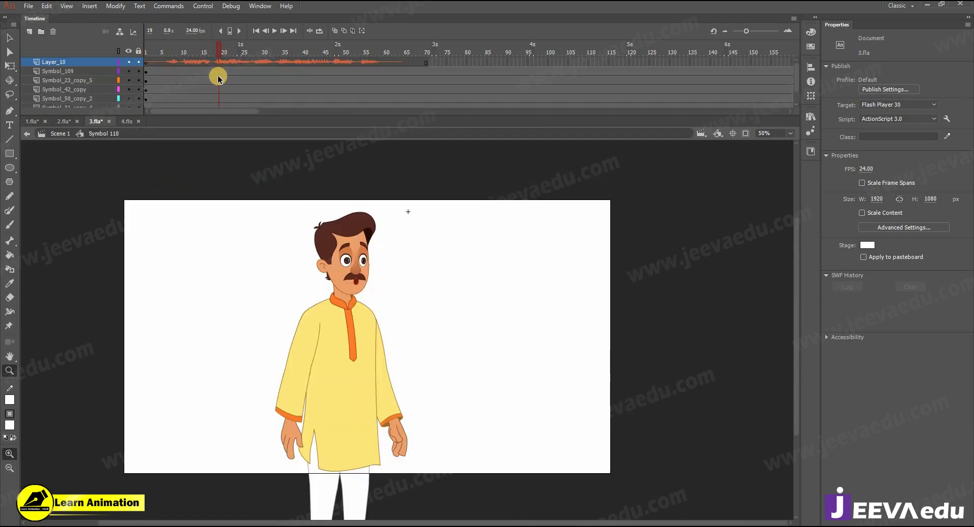
{"action": "left_click", "coordinate": [216, 72]}
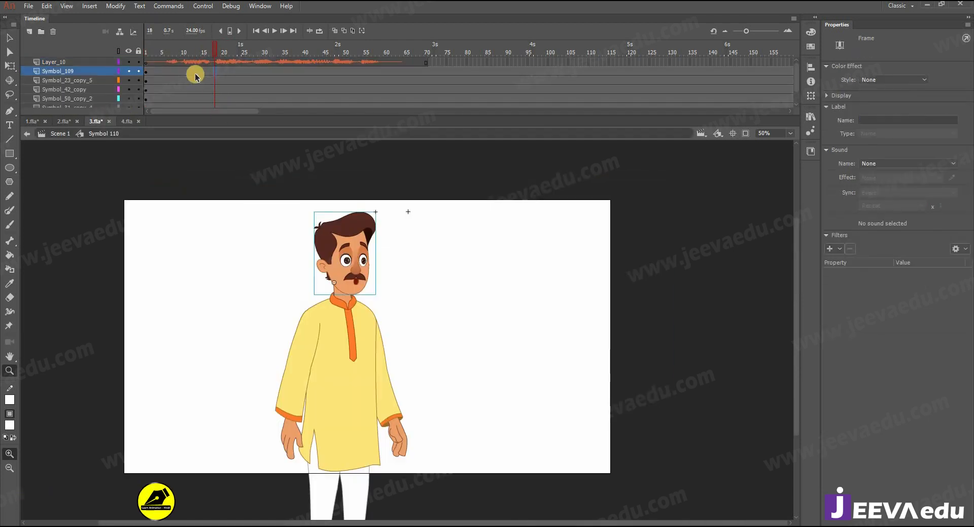
{"action": "right_click", "coordinate": [90, 63]}
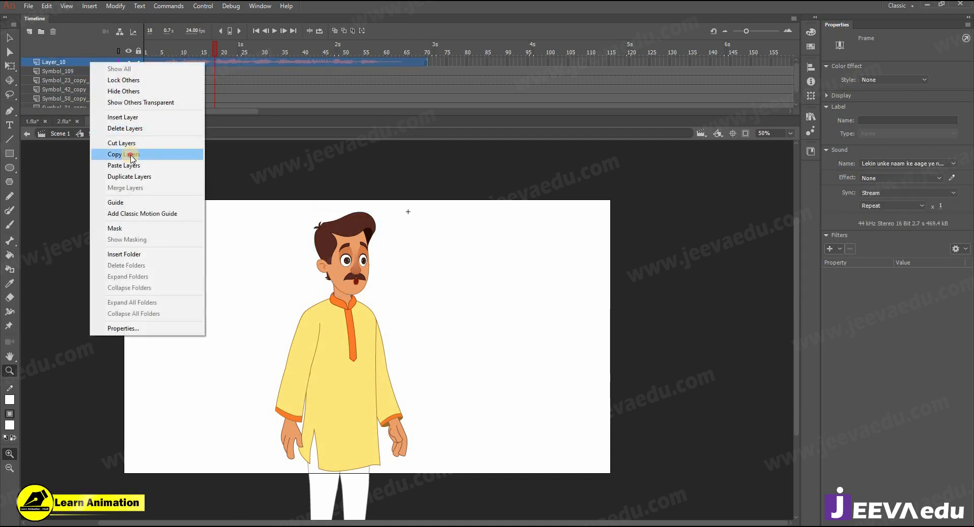
Step: Paste the copied dialogue audio layer inside the mouth symbol, Symbol 1 copy within Symbol 109
{"action": "left_click", "coordinate": [127, 155]}
{"action": "left_click", "coordinate": [390, 293]}
{"action": "double_click", "coordinate": [412, 290]}
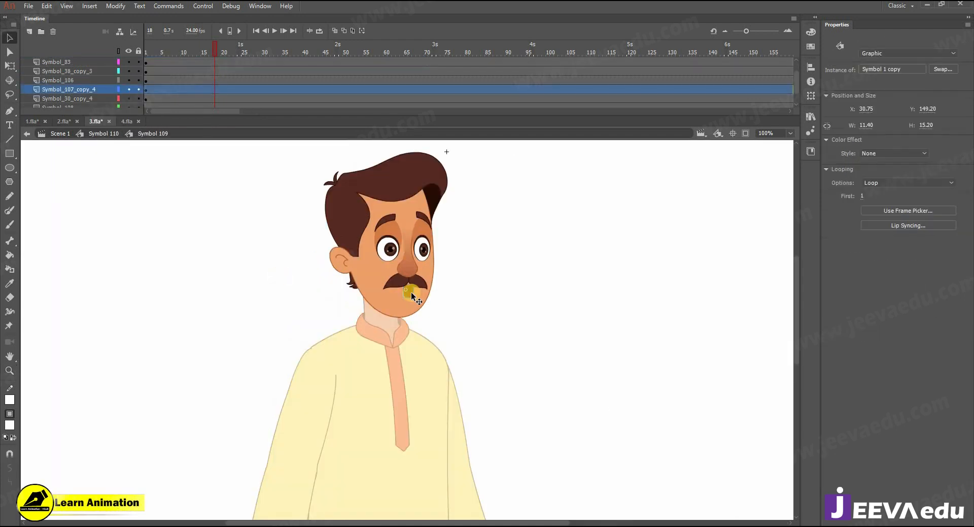
{"action": "double_click", "coordinate": [411, 293]}
{"action": "right_click", "coordinate": [96, 64]}
{"action": "left_click", "coordinate": [144, 166]}
Step: Clear the early mouth keyframes up to frame 21 so the mouth follows the speech
{"action": "left_click", "coordinate": [223, 51]}
{"action": "left_click_drag", "start_coordinate": [158, 59], "coordinate": [219, 69]}
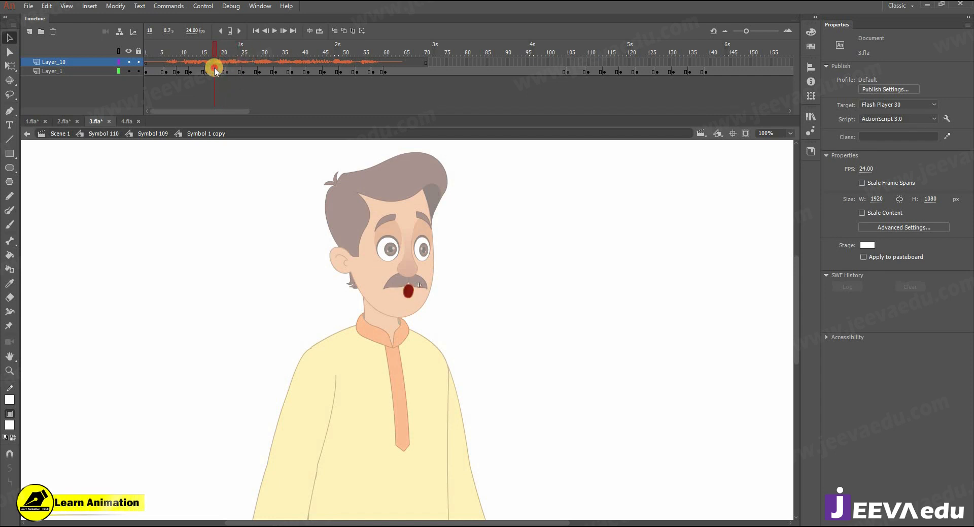
{"action": "left_click", "coordinate": [227, 73]}
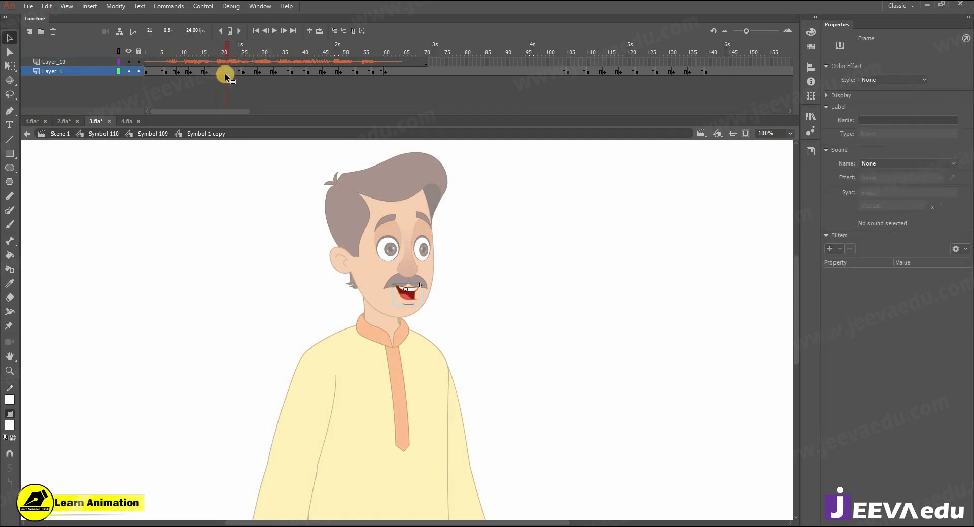
{"action": "left_click_drag", "start_coordinate": [224, 75], "coordinate": [155, 74]}
{"action": "right_click", "coordinate": [163, 73]}
{"action": "left_click", "coordinate": [203, 175]}
Step: Remove four mouth frames after frame 18 and play back the lip sync
{"action": "left_click", "coordinate": [203, 54]}
{"action": "left_click_drag", "start_coordinate": [214, 62], "coordinate": [231, 73]}
{"action": "left_click", "coordinate": [213, 50]}
{"action": "key", "text": "shift+F5"}
{"action": "key", "text": "shift+F5"}
{"action": "key", "text": "shift+F5"}
{"action": "key", "text": "shift+F5"}
{"action": "left_click_drag", "start_coordinate": [215, 54], "coordinate": [207, 55]}
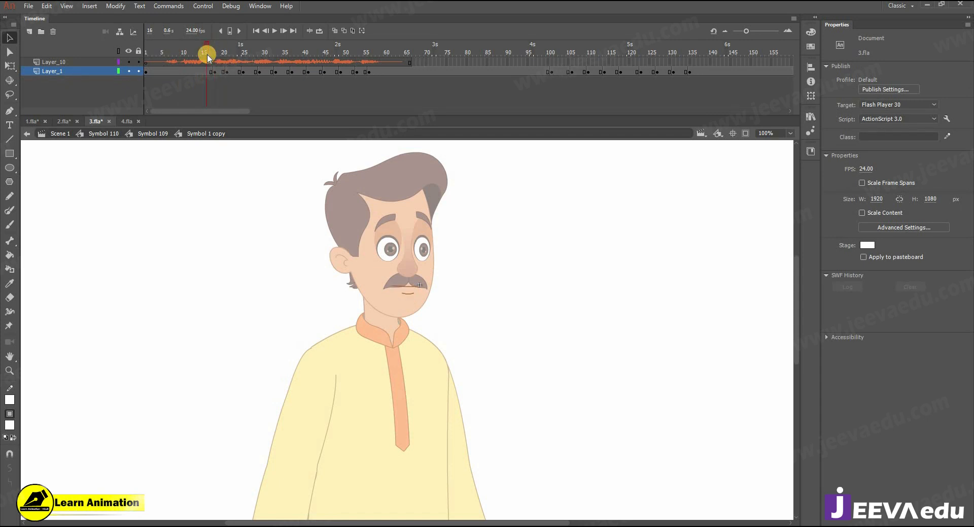
{"action": "key", "text": "Return"}
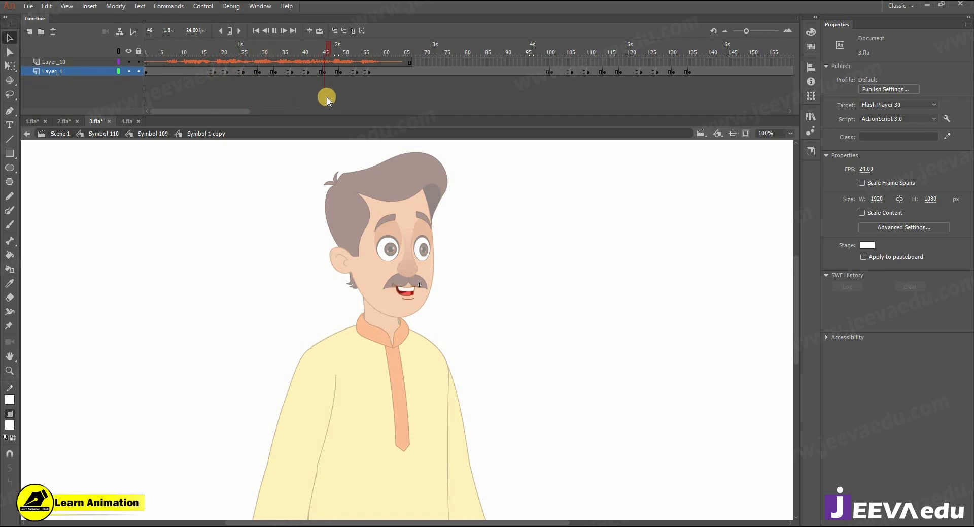
{"action": "key", "text": "Return"}
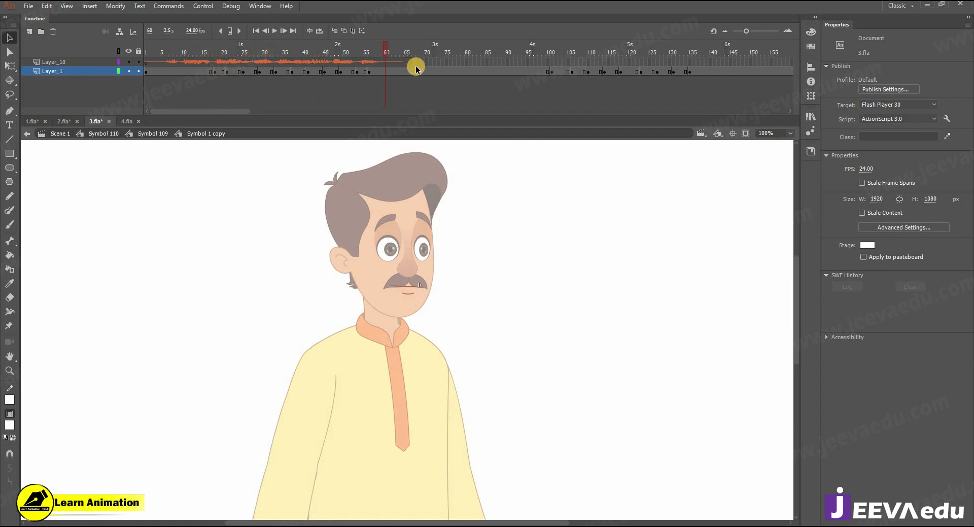
{"action": "right_click", "coordinate": [79, 61]}
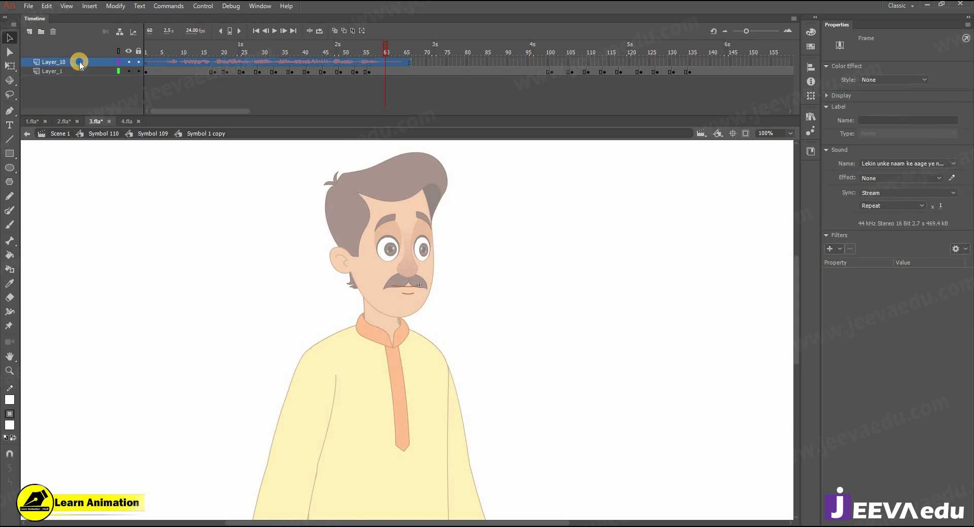
{"action": "left_click", "coordinate": [216, 64]}
Step: Raise the left arm's forearm to horizontal across the chest with Free Transform
{"action": "left_click", "coordinate": [102, 133]}
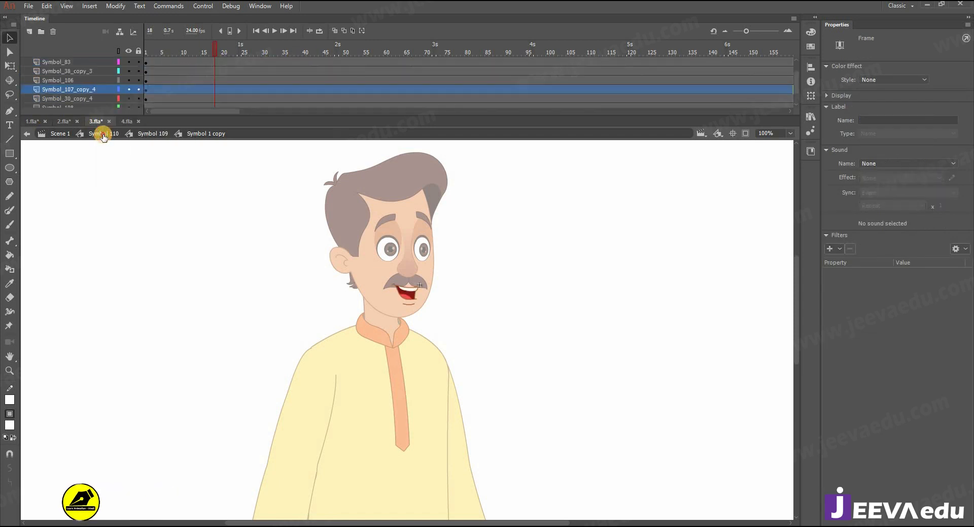
{"action": "key", "text": "ctrl+minus"}
{"action": "left_click_drag", "start_coordinate": [414, 355], "coordinate": [378, 325]}
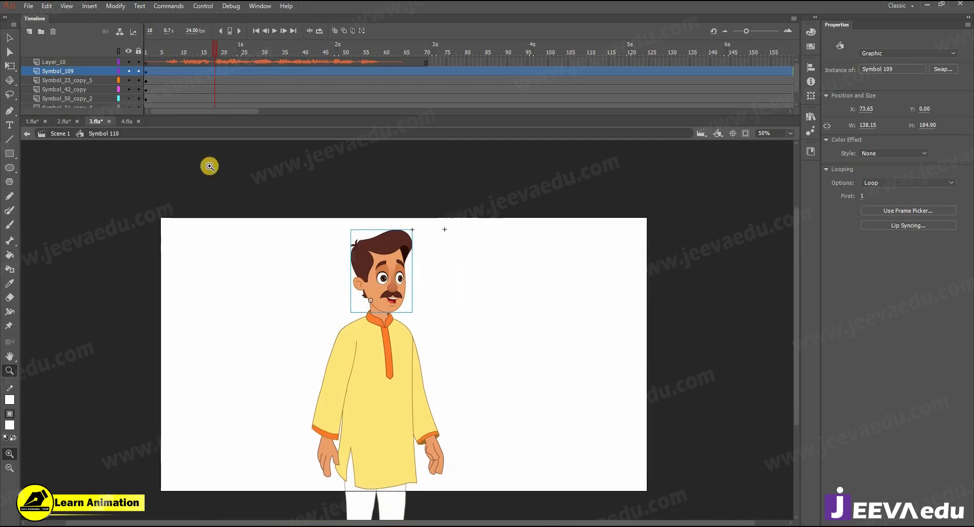
{"action": "left_click", "coordinate": [218, 91]}
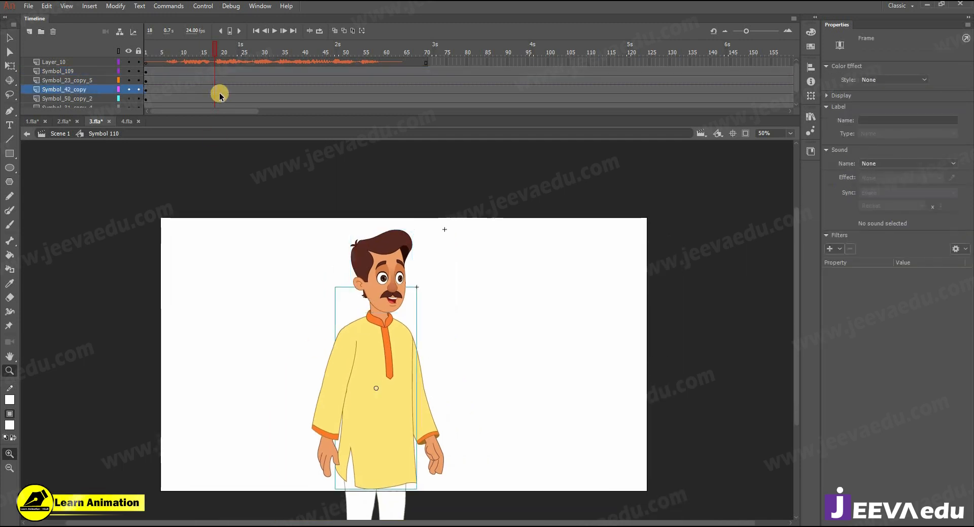
{"action": "left_click", "coordinate": [338, 419]}
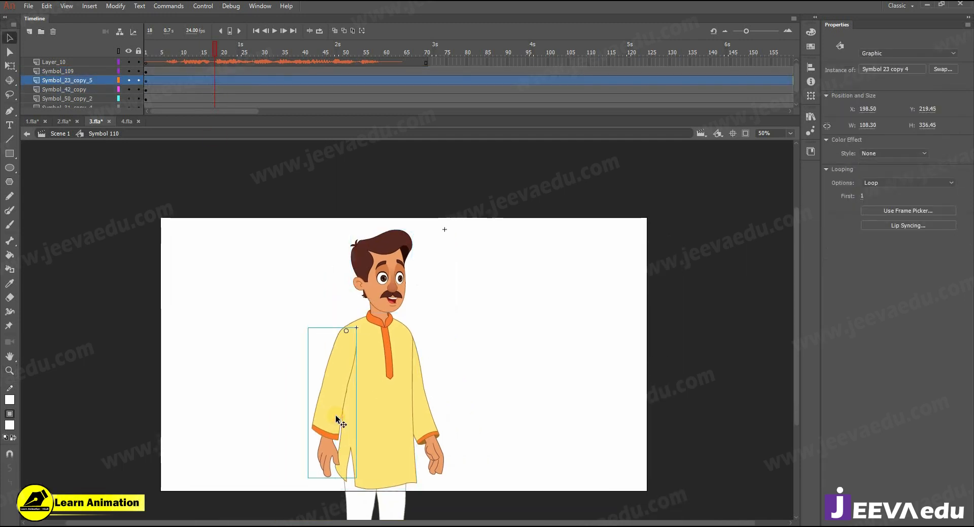
{"action": "double_click", "coordinate": [331, 434]}
{"action": "left_click", "coordinate": [336, 452]}
{"action": "key", "text": "q"}
{"action": "left_click_drag", "start_coordinate": [349, 474], "coordinate": [408, 373]}
Step: Tilt the whole left arm slightly clockwise and compare it with the arm poses in 1.fla
{"action": "left_click", "coordinate": [315, 361]}
{"action": "double_click", "coordinate": [283, 355]}
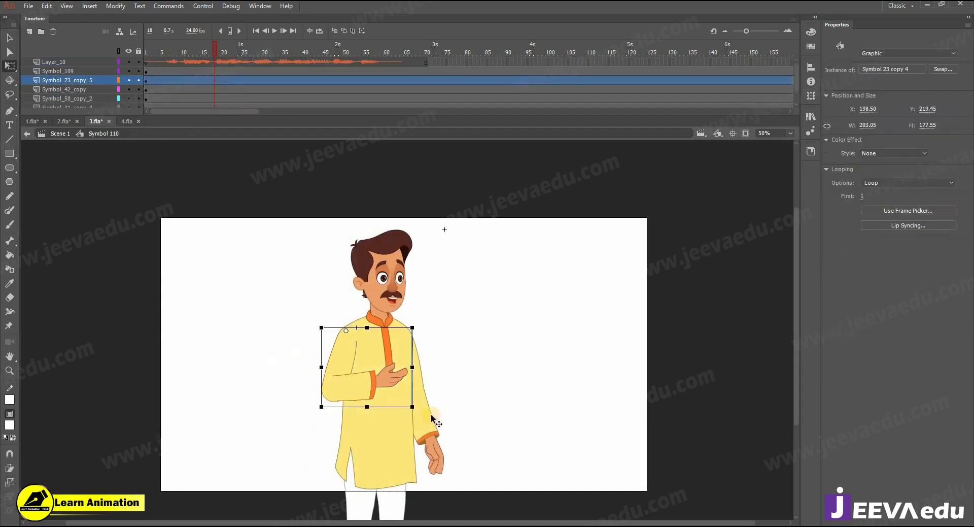
{"action": "left_click_drag", "start_coordinate": [421, 408], "coordinate": [403, 415]}
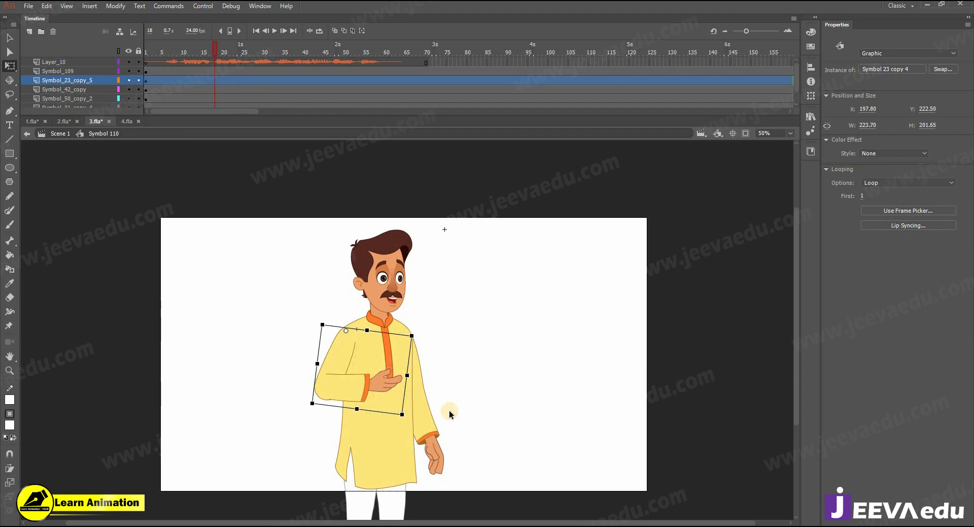
{"action": "left_click", "coordinate": [440, 439]}
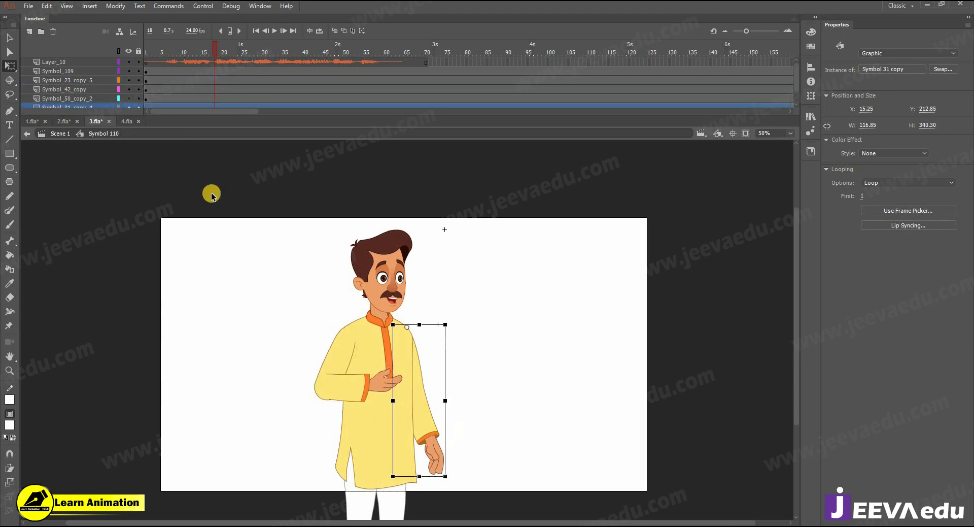
{"action": "left_click", "coordinate": [27, 121]}
{"action": "left_click_drag", "start_coordinate": [239, 49], "coordinate": [227, 56]}
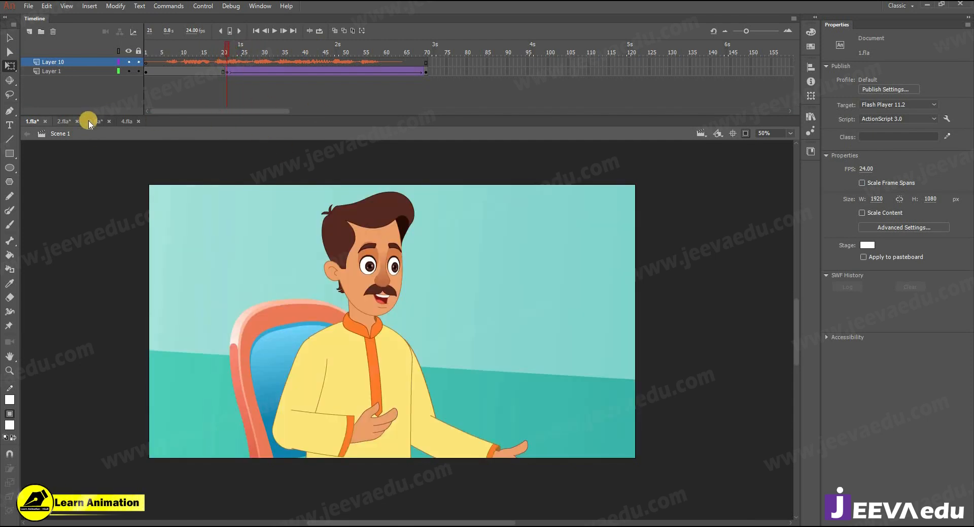
{"action": "double_click", "coordinate": [457, 450]}
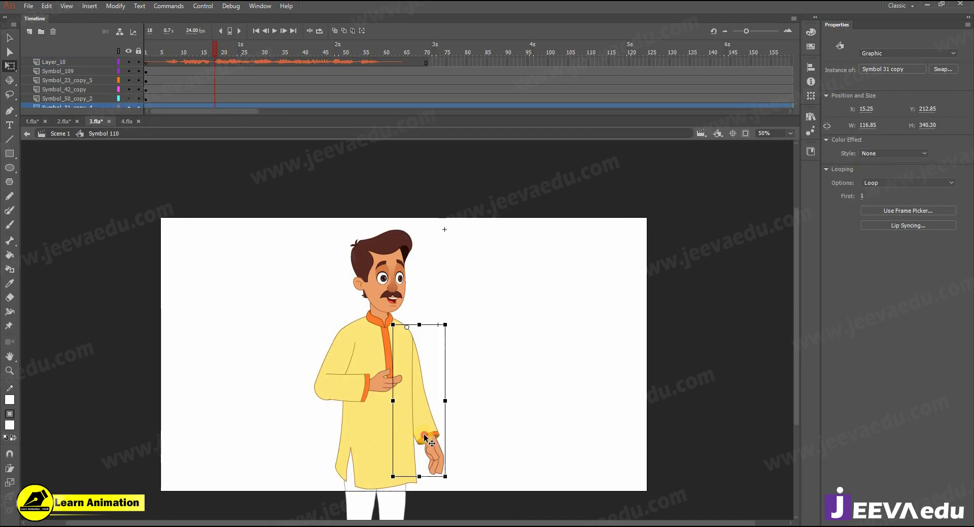
Step: Swing the other lower arm outward inside Symbol 31 copy
{"action": "double_click", "coordinate": [424, 433]}
{"action": "left_click_drag", "start_coordinate": [450, 471], "coordinate": [474, 458]}
{"action": "left_click", "coordinate": [483, 434]}
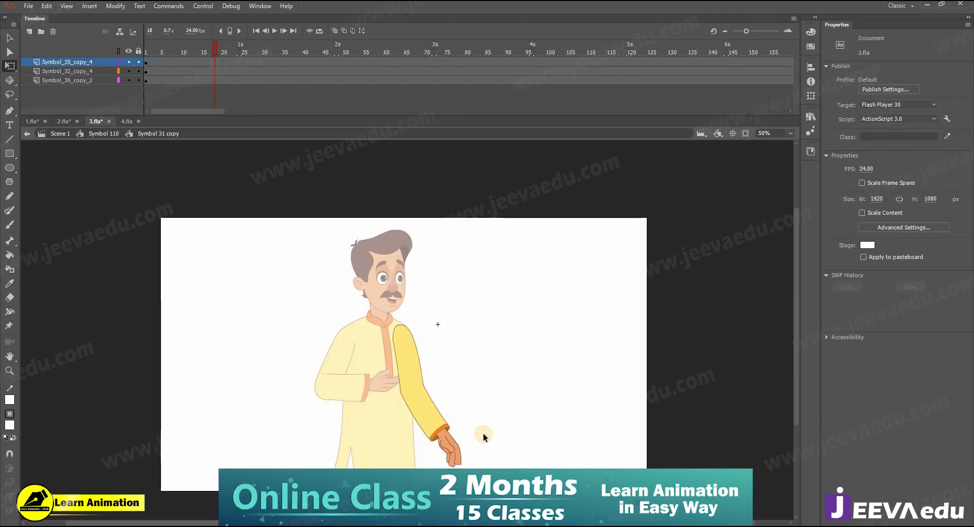
{"action": "double_click", "coordinate": [483, 433]}
Step: Select frame 18 across all character layers and bring up 1.fla to compare poses
{"action": "double_click", "coordinate": [233, 296]}
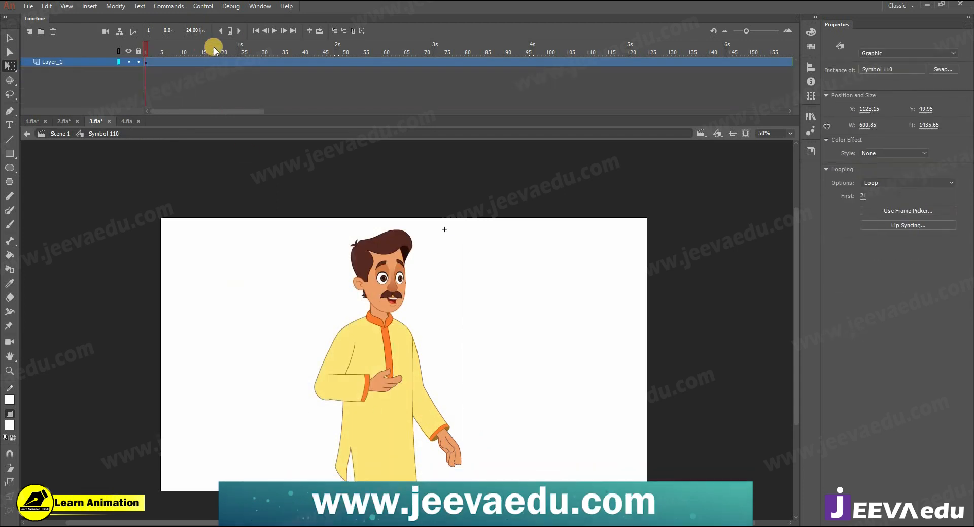
{"action": "double_click", "coordinate": [377, 388]}
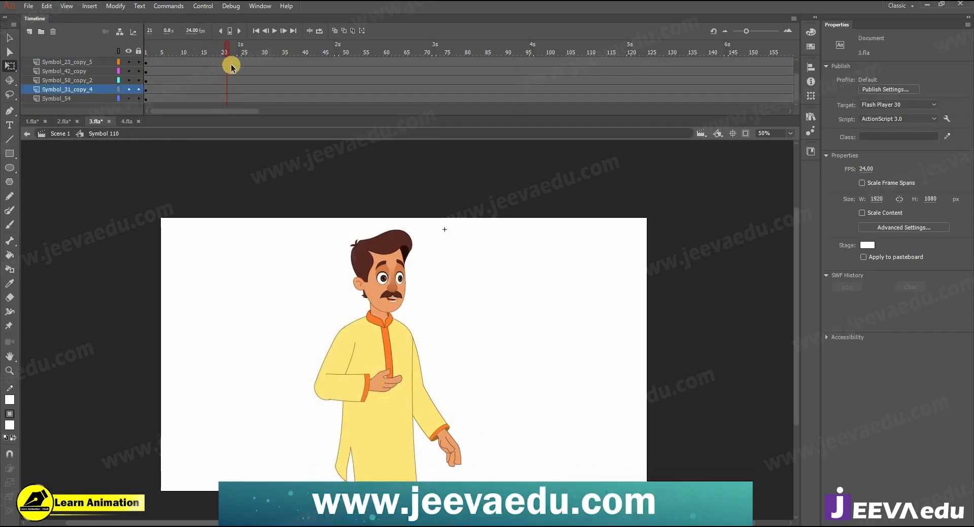
{"action": "left_click_drag", "start_coordinate": [213, 70], "coordinate": [259, 49]}
{"action": "left_click", "coordinate": [34, 121]}
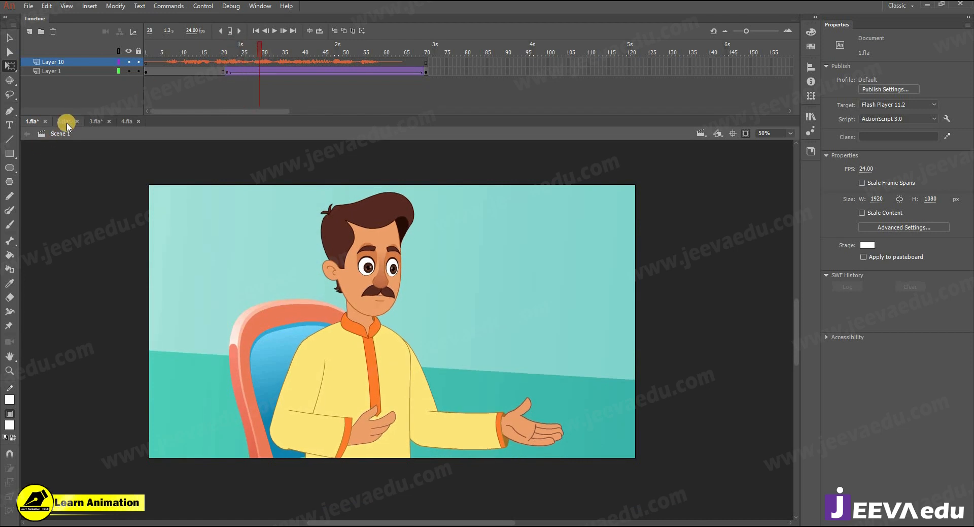
Step: Insert keyframes at frame 27 on all layers and classic-tween them from the frame 18 pose
{"action": "left_click", "coordinate": [89, 123]}
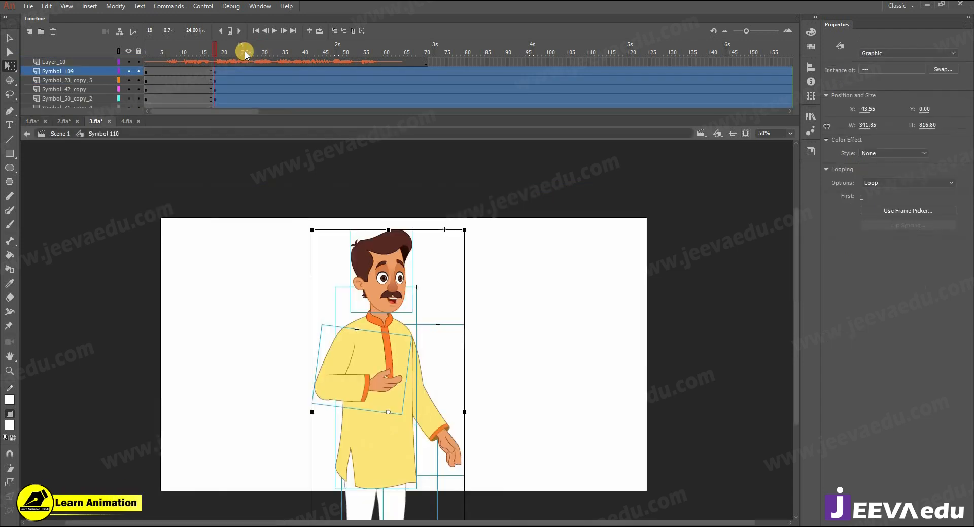
{"action": "left_click_drag", "start_coordinate": [253, 70], "coordinate": [252, 139]}
{"action": "key", "text": "F6"}
{"action": "left_click_drag", "start_coordinate": [235, 98], "coordinate": [233, 70]}
{"action": "right_click", "coordinate": [232, 75]}
{"action": "left_click", "coordinate": [262, 101]}
Step: At frame 27, tilt the whole character counter-clockwise around a pivot at the feet, head included
{"action": "left_click", "coordinate": [250, 50]}
{"action": "left_click", "coordinate": [427, 310]}
{"action": "key", "text": "v"}
{"action": "left_click_drag", "start_coordinate": [308, 211], "coordinate": [465, 383]}
{"action": "key", "text": "q"}
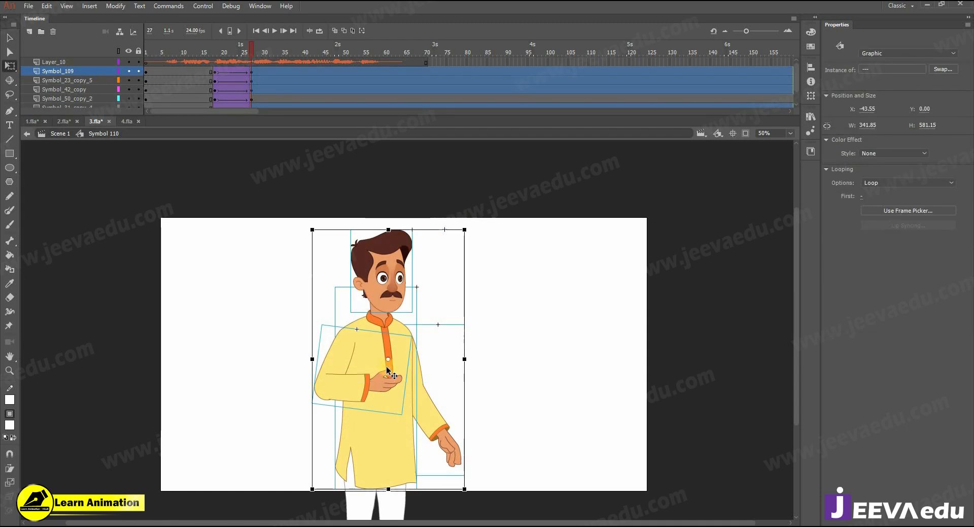
{"action": "left_click_drag", "start_coordinate": [391, 449], "coordinate": [376, 434]}
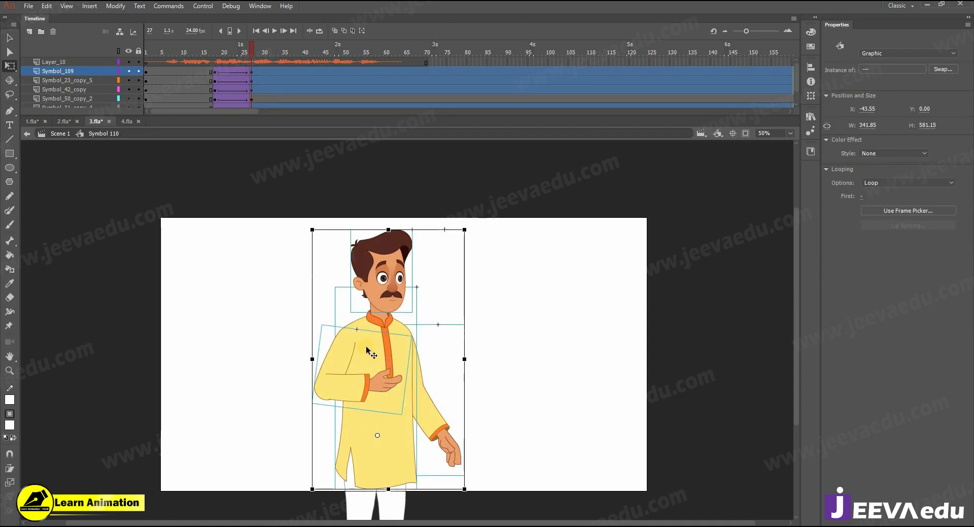
{"action": "left_click_drag", "start_coordinate": [469, 231], "coordinate": [414, 222]}
{"action": "left_click", "coordinate": [467, 240]}
{"action": "left_click", "coordinate": [405, 243]}
Step: Rotate the right arm further outward and compare it against frames 18, 21 and 28
{"action": "left_click", "coordinate": [439, 428]}
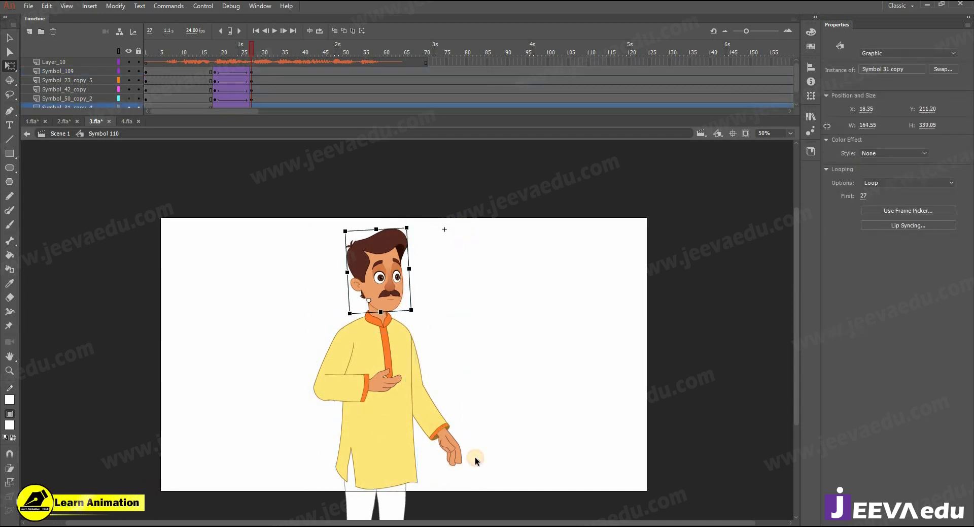
{"action": "left_click_drag", "start_coordinate": [466, 475], "coordinate": [481, 465]}
{"action": "left_click", "coordinate": [226, 54]}
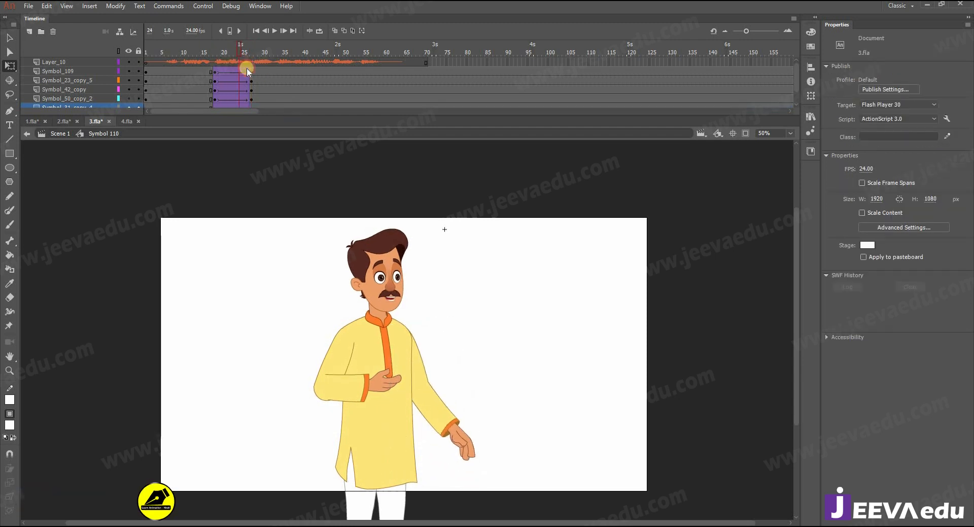
{"action": "left_click", "coordinate": [214, 71]}
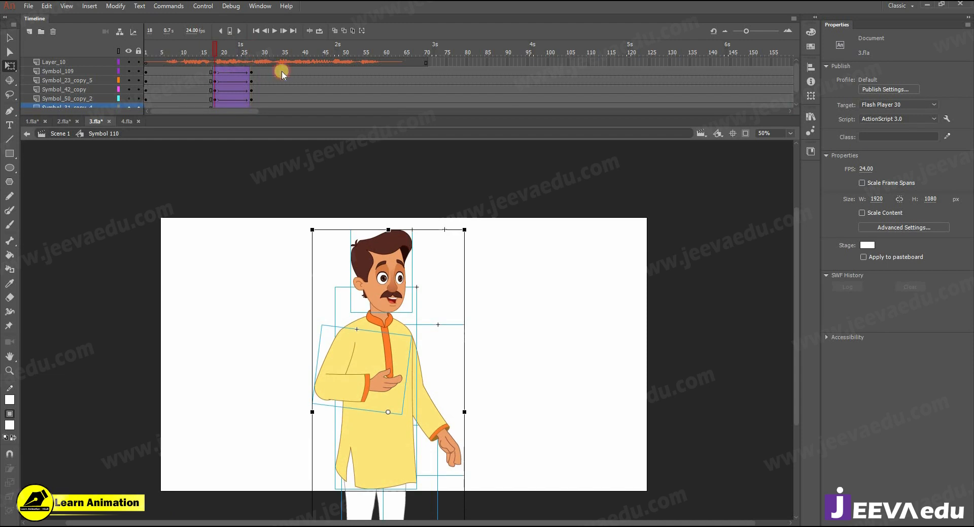
{"action": "left_click", "coordinate": [255, 72]}
{"action": "left_click", "coordinate": [253, 80]}
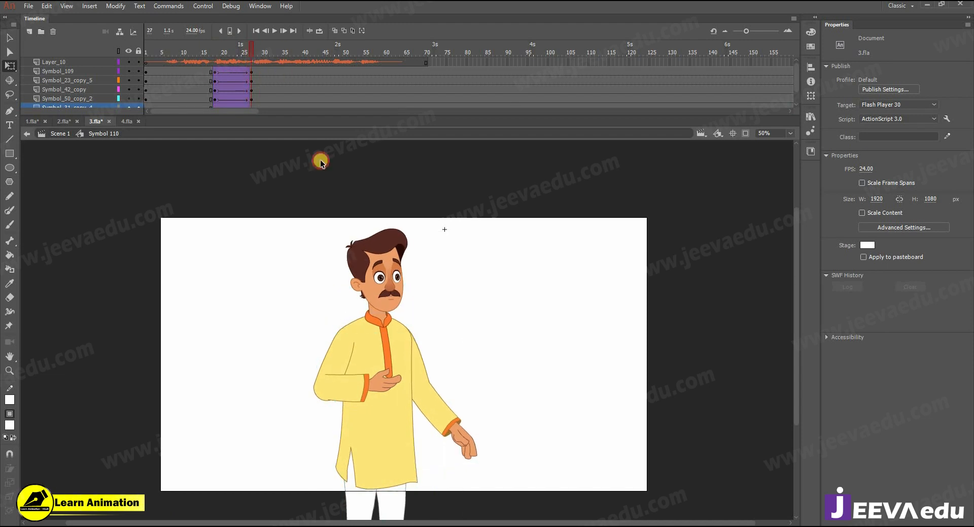
{"action": "double_click", "coordinate": [437, 414]}
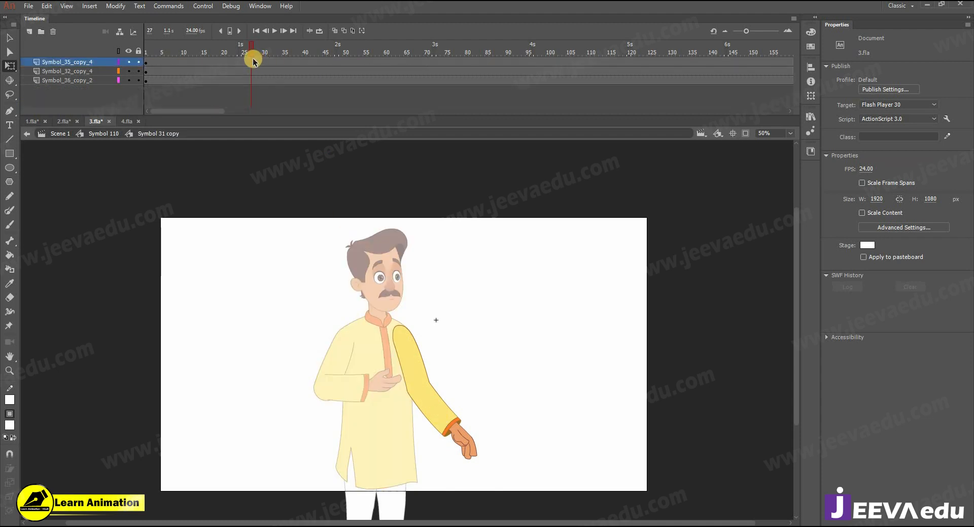
Step: Keyframe frame 27, add a 100 ease-out classic tween, rotate the forearm upward, and preview it
{"action": "key", "text": "F6"}
{"action": "left_click", "coordinate": [213, 62]}
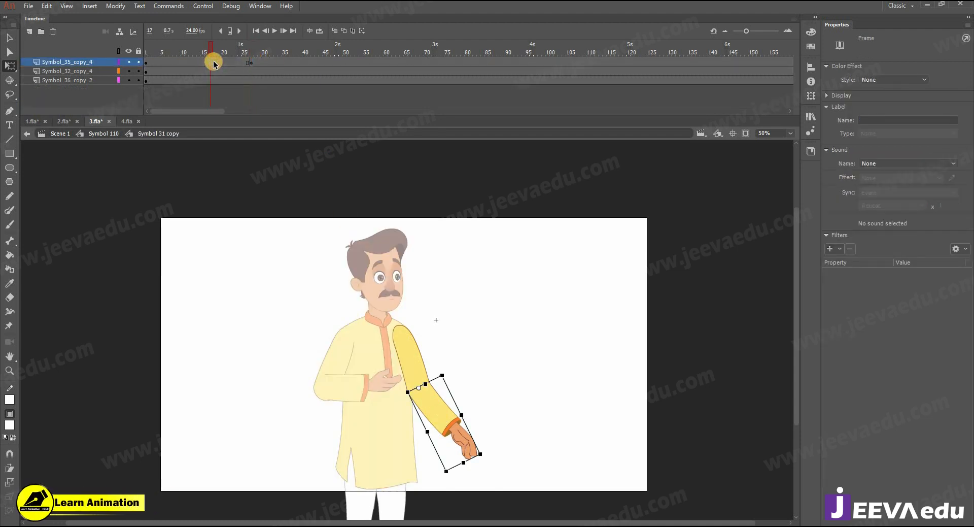
{"action": "right_click", "coordinate": [231, 62]}
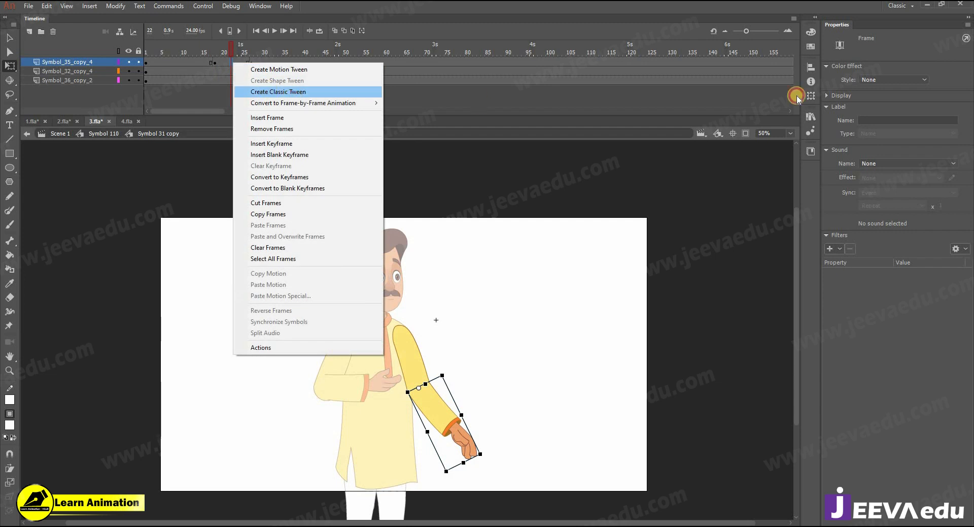
{"action": "left_click", "coordinate": [284, 92]}
{"action": "left_click_drag", "start_coordinate": [971, 166], "coordinate": [973, 165]}
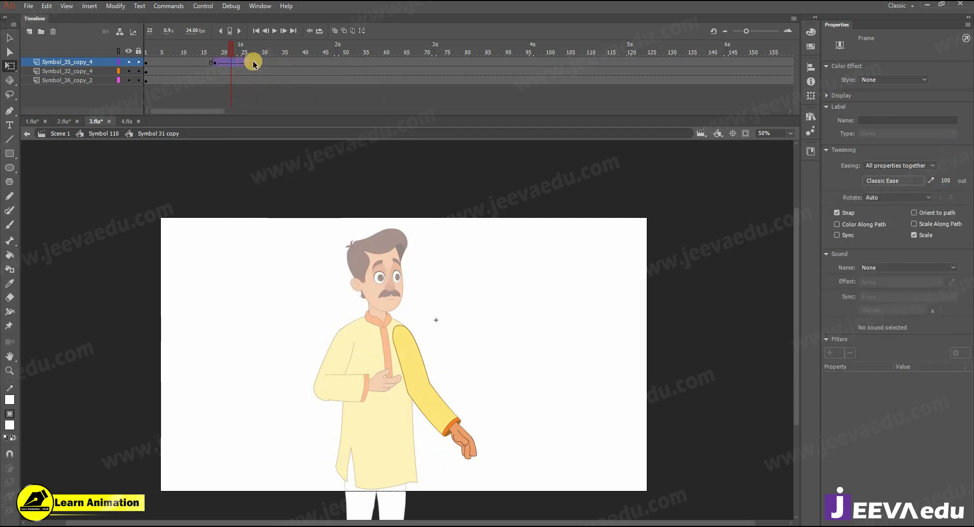
{"action": "left_click", "coordinate": [449, 406]}
{"action": "left_click_drag", "start_coordinate": [489, 398], "coordinate": [476, 357]}
{"action": "key", "text": "Return"}
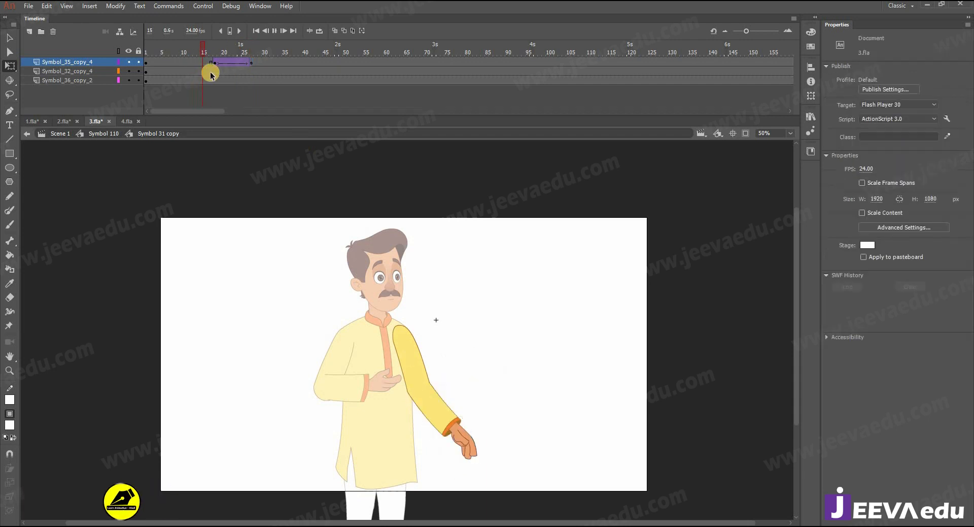
{"action": "left_click", "coordinate": [233, 61]}
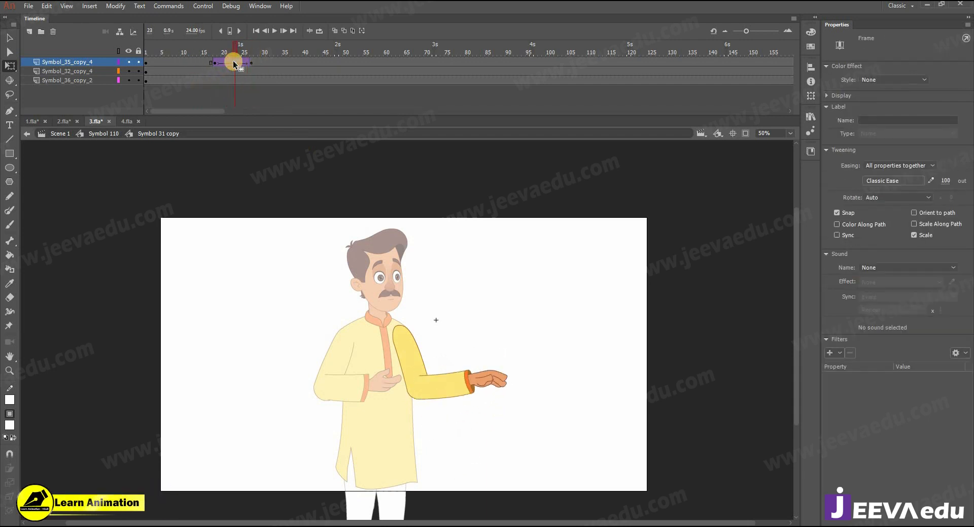
{"action": "mouse_move", "coordinate": [246, 54]}
{"action": "left_mouse_down"}
{"action": "mouse_move", "coordinate": [218, 58]}
{"action": "mouse_move", "coordinate": [251, 69]}
{"action": "left_mouse_up"}
{"action": "left_click", "coordinate": [222, 66]}
Step: Zoom in on the hand and select it inside the forearm symbol
{"action": "key", "text": "z"}
{"action": "left_click", "coordinate": [475, 373]}
{"action": "key", "text": "v"}
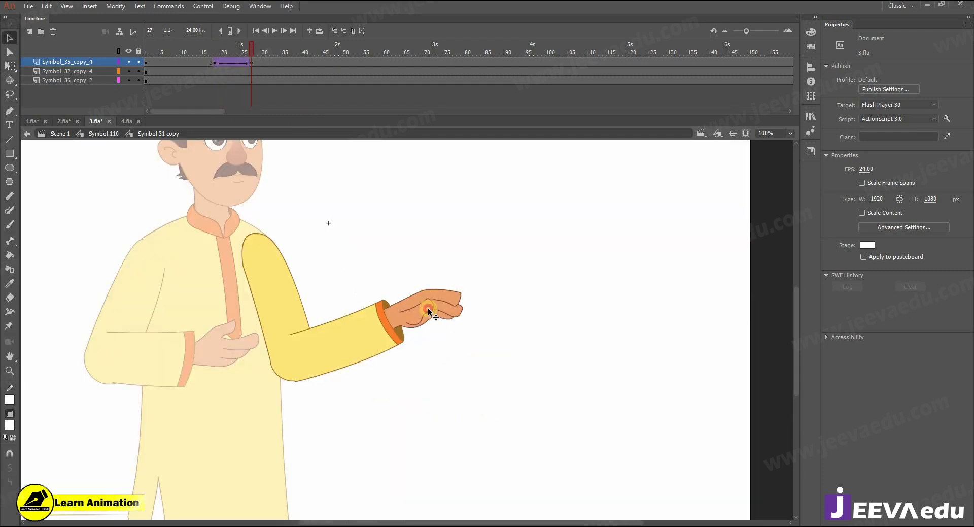
{"action": "double_click", "coordinate": [427, 308]}
{"action": "double_click", "coordinate": [427, 309]}
{"action": "double_click", "coordinate": [379, 251]}
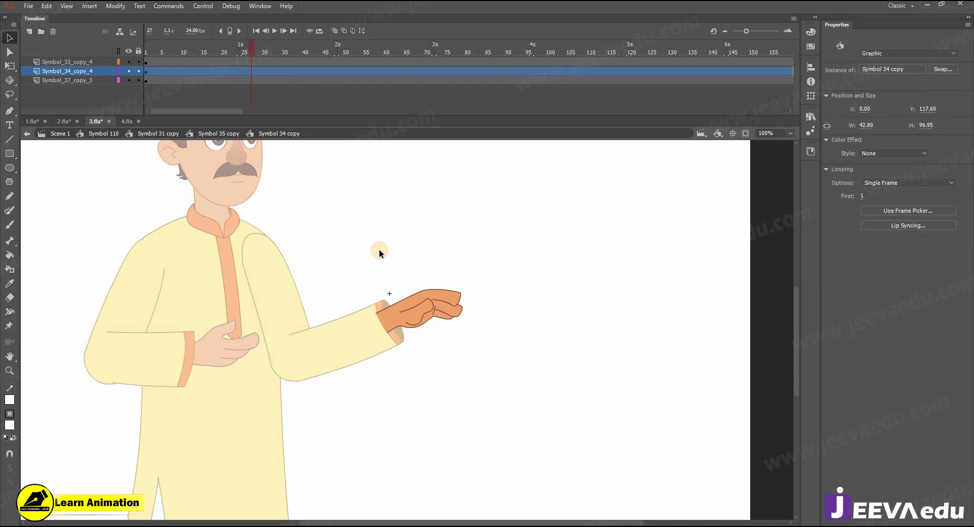
{"action": "double_click", "coordinate": [346, 263]}
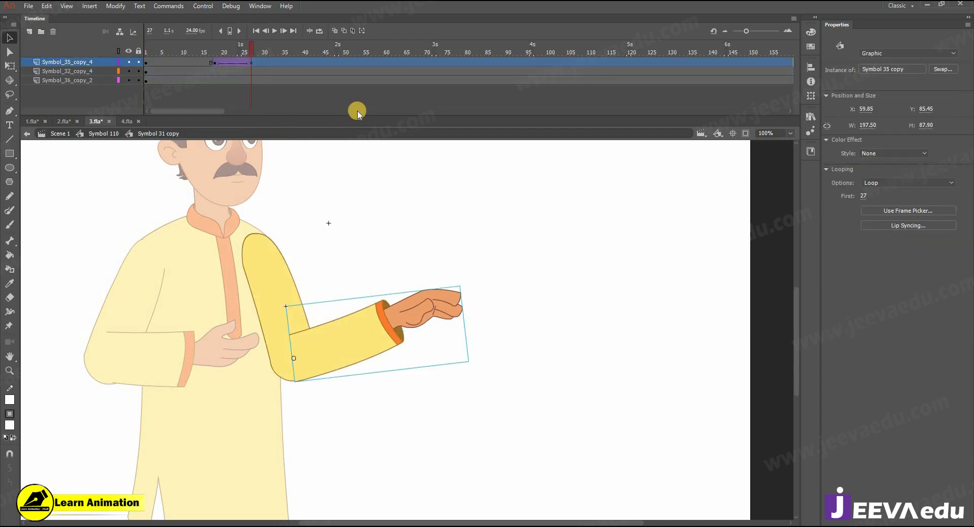
{"action": "double_click", "coordinate": [396, 309]}
{"action": "left_click", "coordinate": [407, 309]}
{"action": "double_click", "coordinate": [324, 236]}
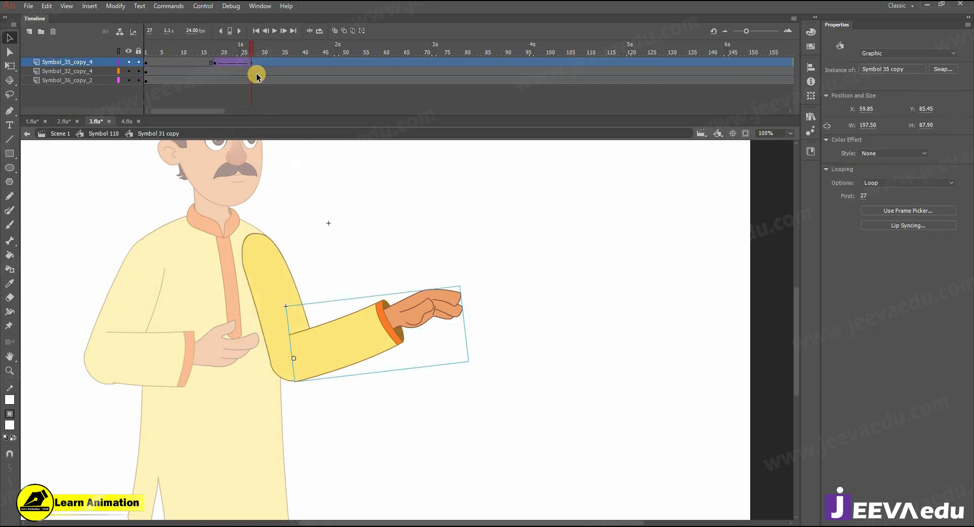
{"action": "double_click", "coordinate": [417, 303]}
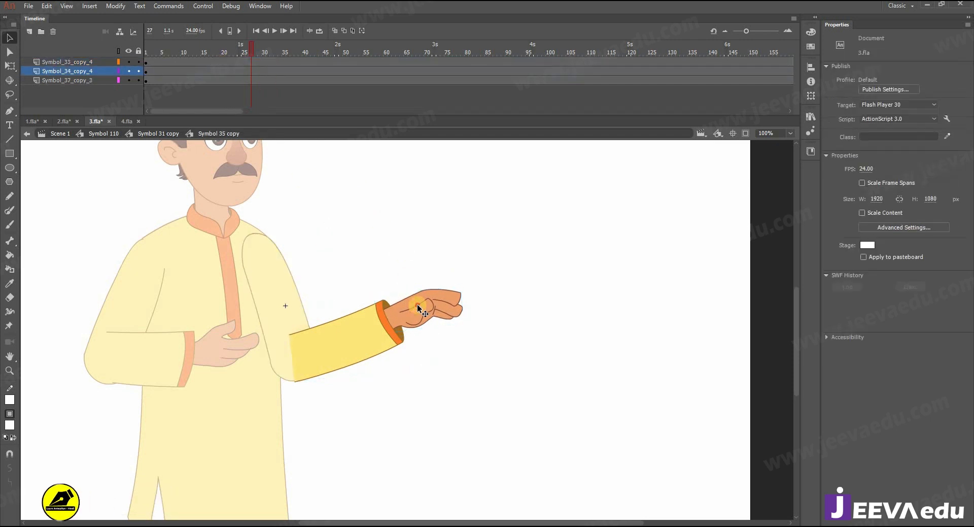
{"action": "left_click", "coordinate": [417, 304]}
Step: Add a classic tween with Ease 100 out on the hand layer, ending at frame 27
{"action": "left_click", "coordinate": [222, 71]}
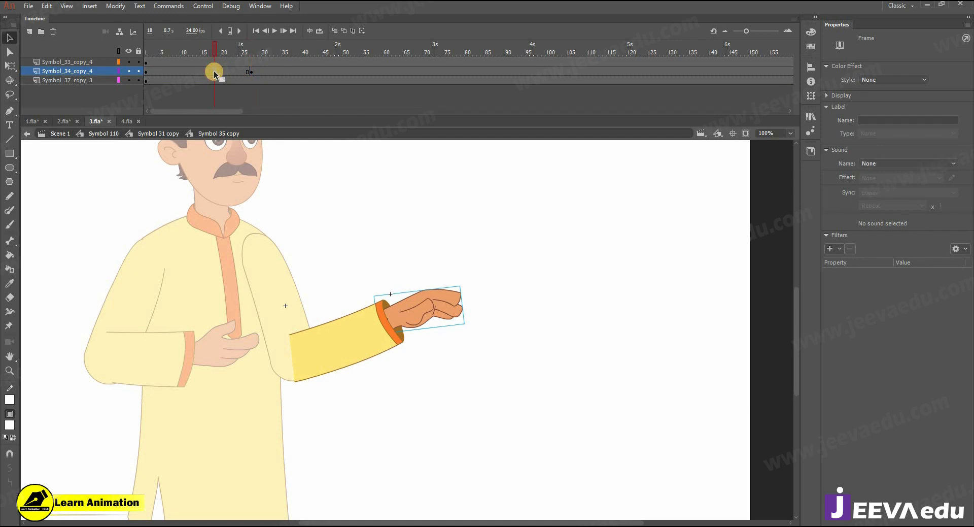
{"action": "right_click", "coordinate": [231, 75]}
{"action": "left_click", "coordinate": [274, 103]}
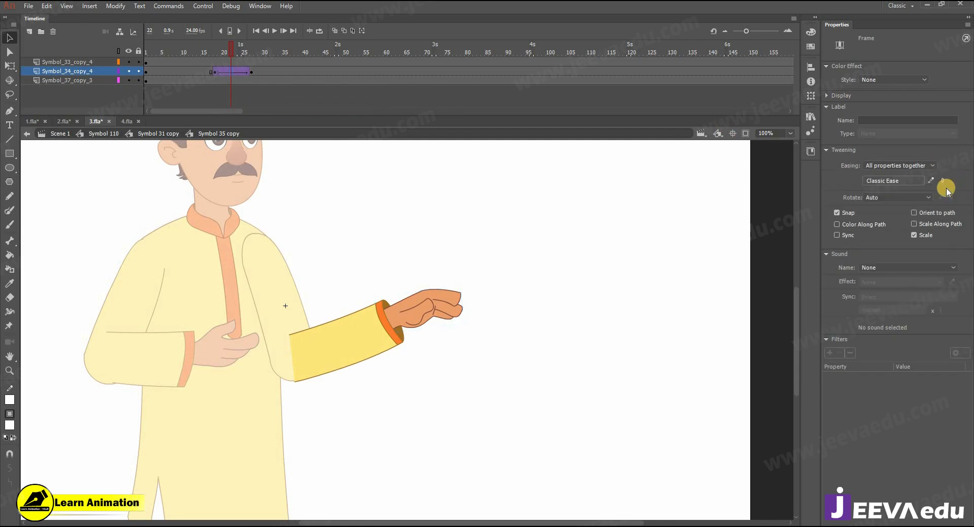
{"action": "left_click_drag", "start_coordinate": [942, 180], "coordinate": [972, 123]}
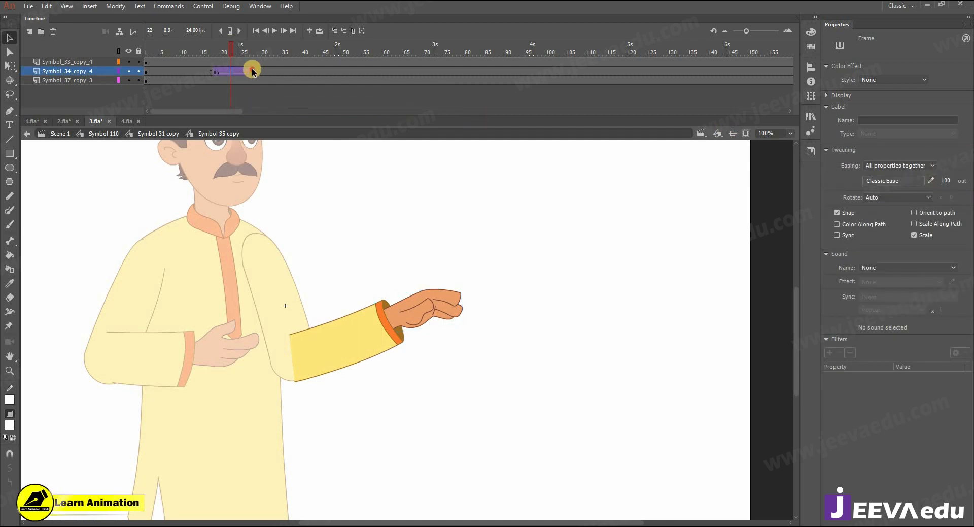
{"action": "left_click", "coordinate": [252, 71]}
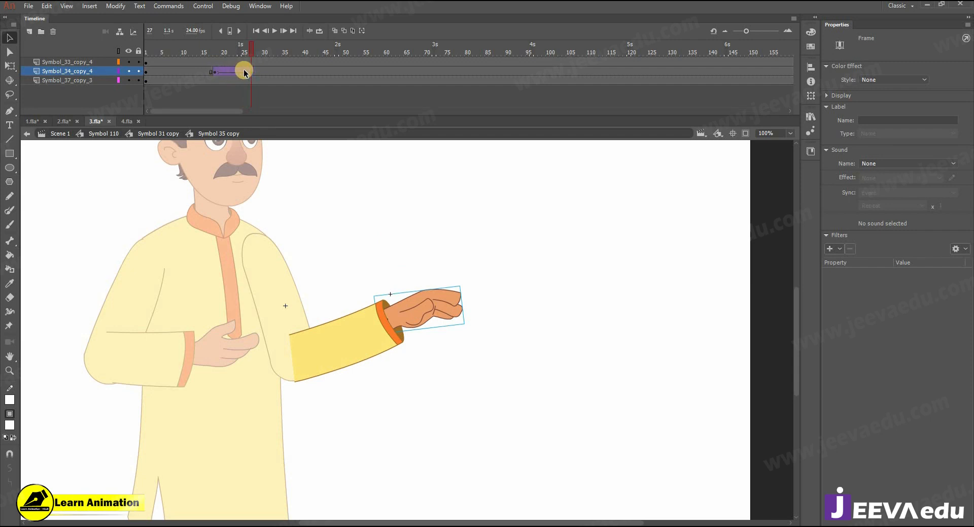
Step: Compare the hand symbol's flat and open-palm poses, then add a hand keyframe at frame 33
{"action": "double_click", "coordinate": [412, 309]}
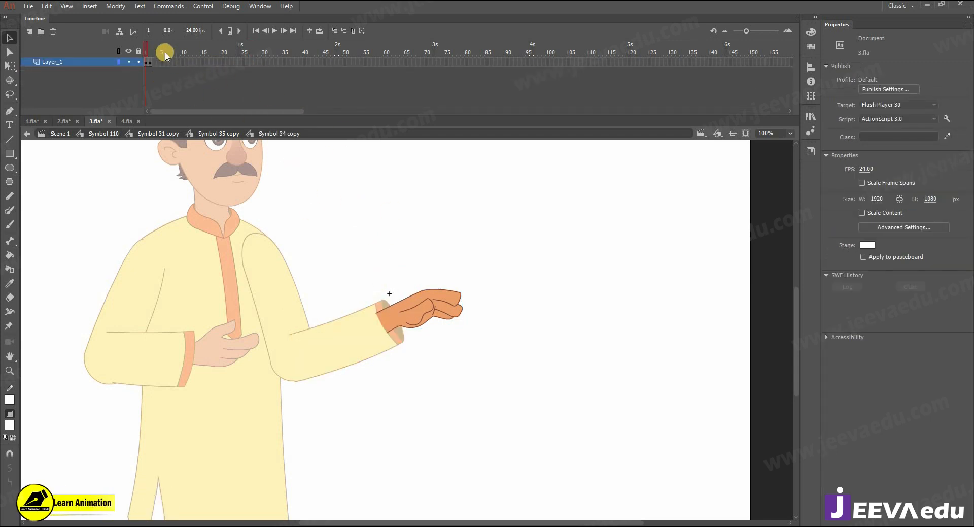
{"action": "left_click", "coordinate": [146, 55]}
{"action": "left_click_drag", "start_coordinate": [145, 57], "coordinate": [150, 67]}
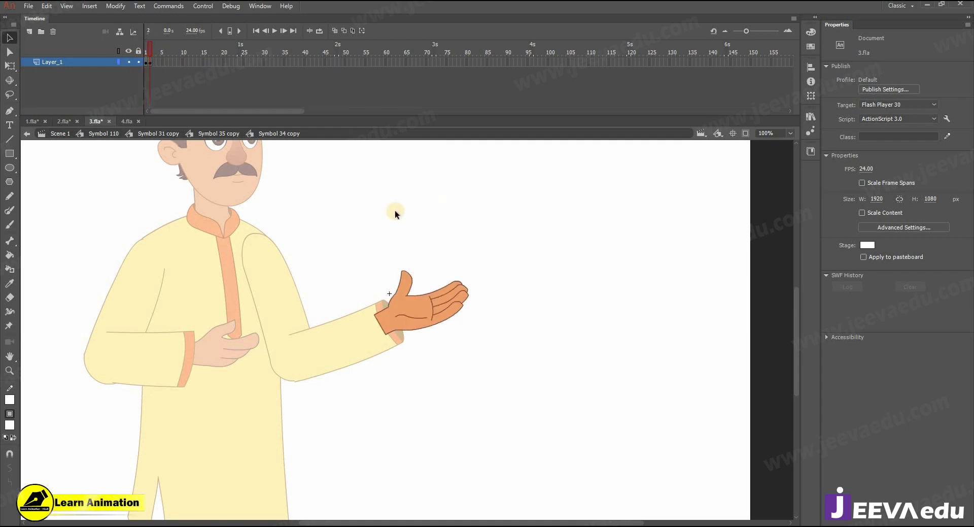
{"action": "left_click", "coordinate": [218, 133]}
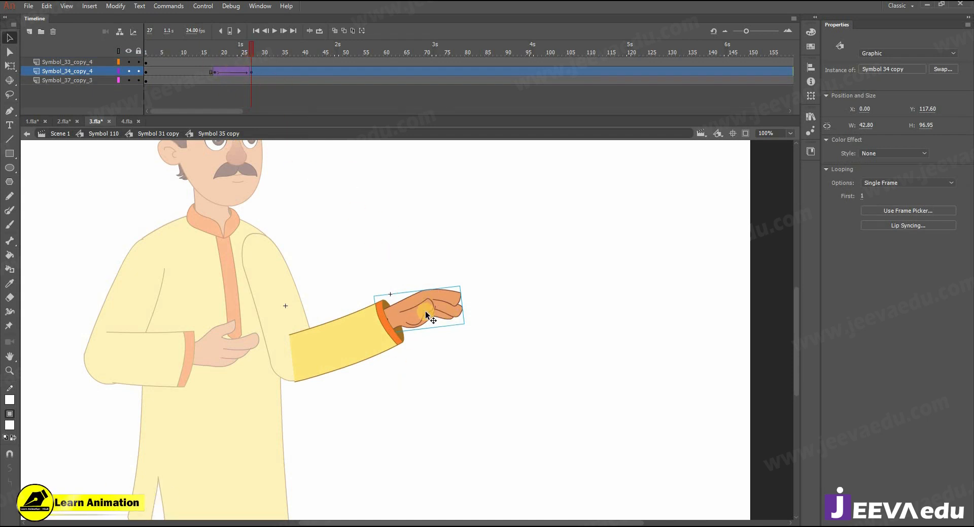
{"action": "left_click_drag", "start_coordinate": [211, 71], "coordinate": [275, 71]}
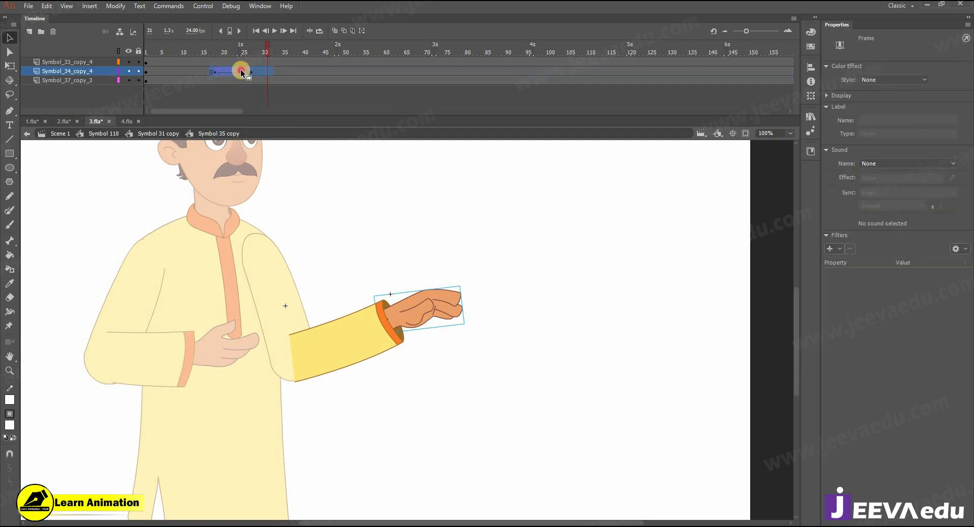
{"action": "right_click", "coordinate": [242, 72]}
{"action": "left_click", "coordinate": [292, 150]}
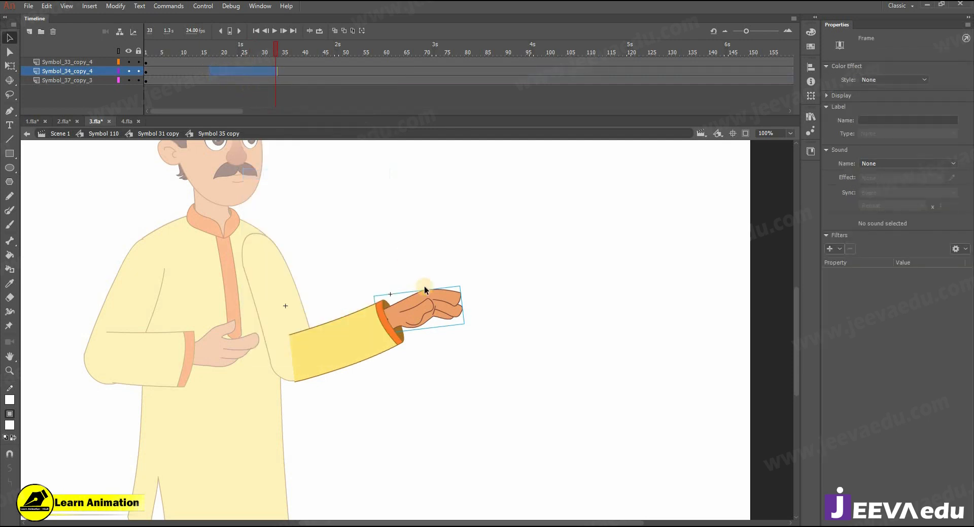
Step: Convert the hand into Symbol 1 with its pivot at the wrist and frames extended to 137
{"action": "left_click", "coordinate": [400, 309]}
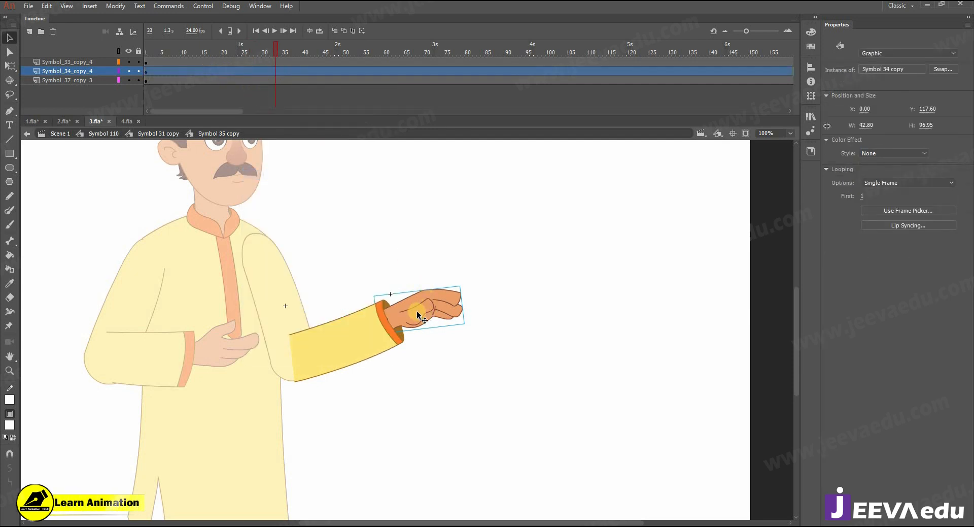
{"action": "key", "text": "F8"}
{"action": "left_click", "coordinate": [678, 167]}
{"action": "key", "text": "q"}
{"action": "left_click_drag", "start_coordinate": [419, 308], "coordinate": [379, 318]}
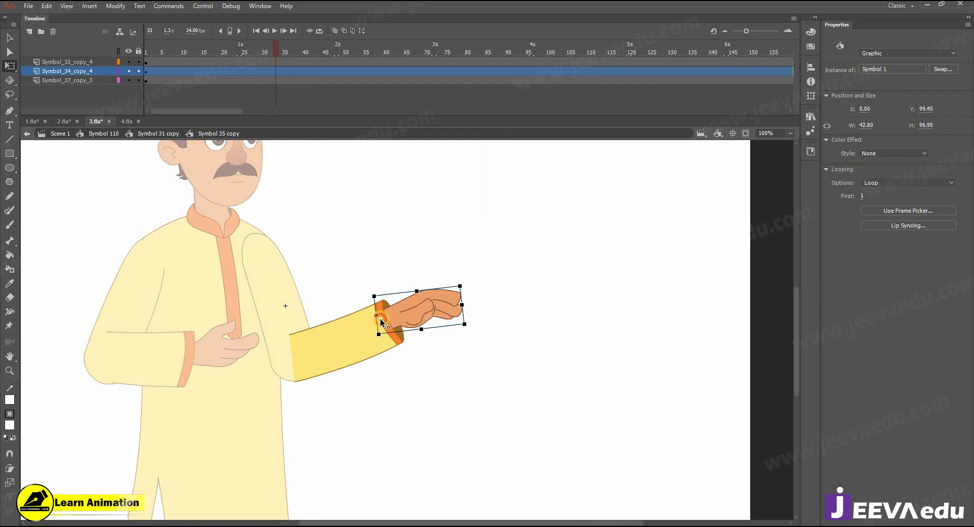
{"action": "double_click", "coordinate": [394, 287]}
{"action": "left_click", "coordinate": [699, 81]}
{"action": "key", "text": "F5"}
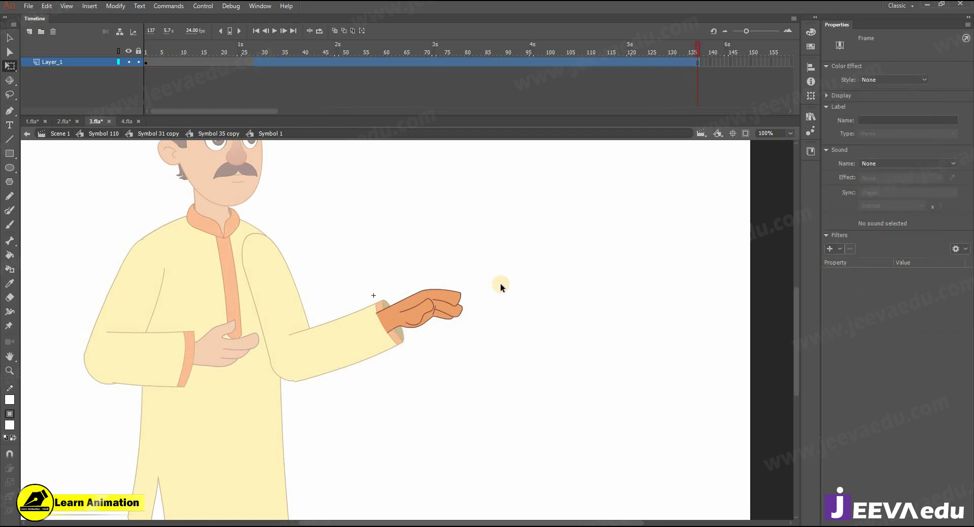
{"action": "left_click", "coordinate": [695, 247]}
{"action": "double_click", "coordinate": [479, 205]}
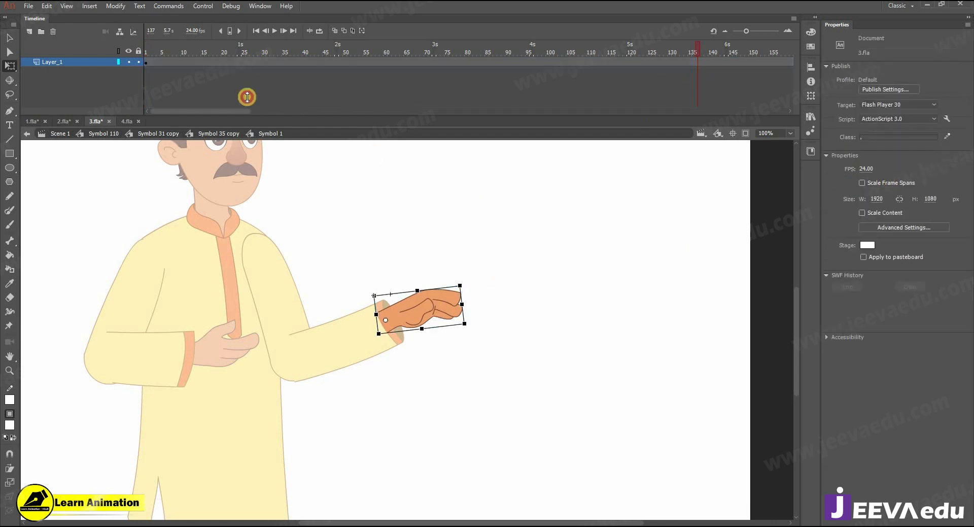
Step: Return to the arm symbol at frame 27 and reopen the forearm symbol
{"action": "left_click", "coordinate": [157, 134]}
{"action": "left_click", "coordinate": [405, 65]}
{"action": "key", "text": "z"}
{"action": "left_click_drag", "start_coordinate": [228, 110], "coordinate": [200, 111]}
{"action": "left_click", "coordinate": [251, 63]}
{"action": "key", "text": "v"}
{"action": "double_click", "coordinate": [417, 311]}
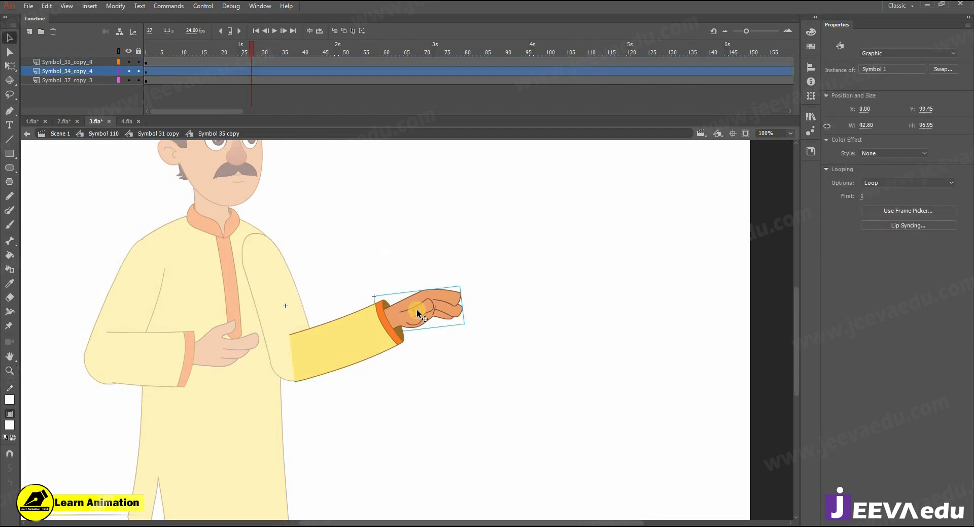
Step: Add a keyframe at frame 27 and a classic tween from frame 18 on the hand layer
{"action": "left_click", "coordinate": [240, 75]}
{"action": "key", "text": "F6"}
{"action": "left_click", "coordinate": [217, 73]}
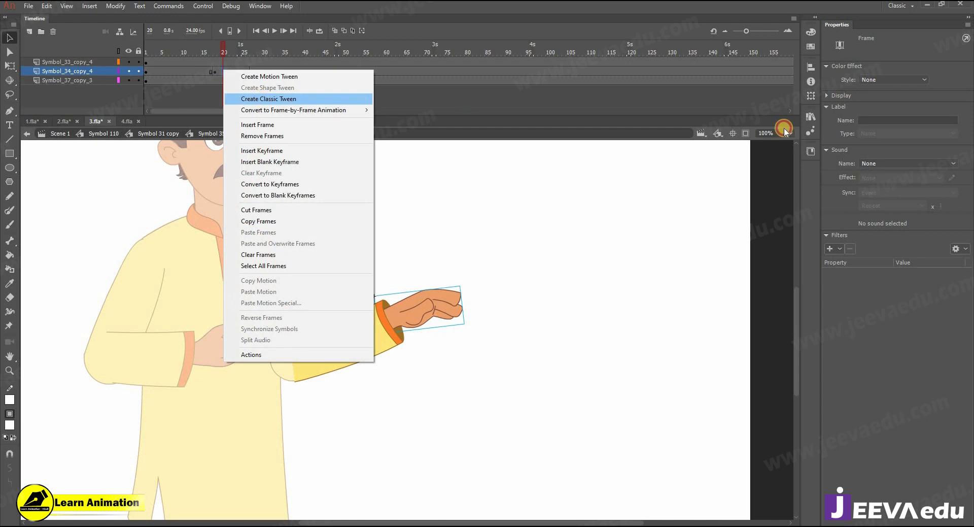
{"action": "left_click", "coordinate": [260, 99]}
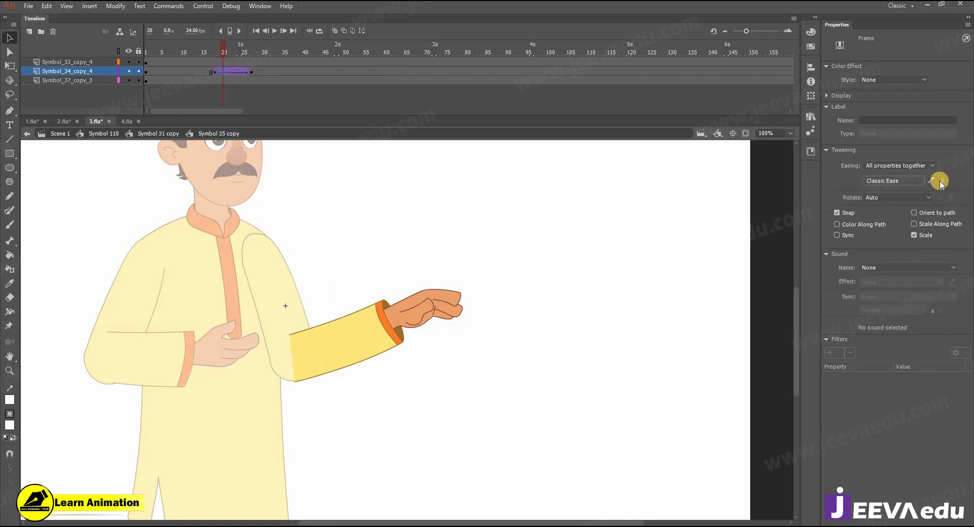
{"action": "left_click", "coordinate": [251, 72]}
{"action": "key", "text": "q"}
{"action": "mouse_move", "coordinate": [461, 284]}
{"action": "left_mouse_down"}
{"action": "mouse_move", "coordinate": [453, 259]}
{"action": "mouse_move", "coordinate": [457, 279]}
{"action": "left_mouse_up"}
{"action": "key", "text": "ctrl+z"}
{"action": "key", "text": "v"}
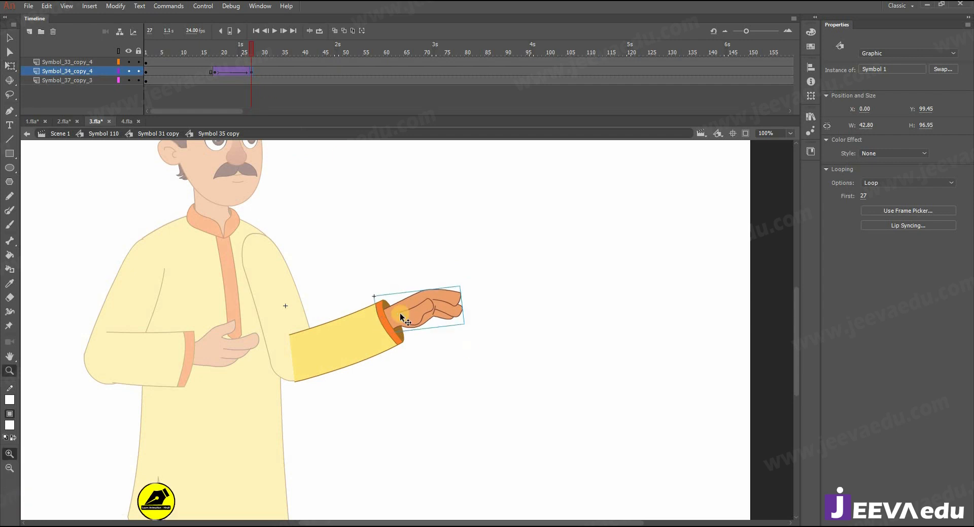
Step: Inside the hand symbol, add a keyframe at frame 20 showing the open-palm drawing, frame 2
{"action": "double_click", "coordinate": [394, 306]}
{"action": "left_click", "coordinate": [235, 63]}
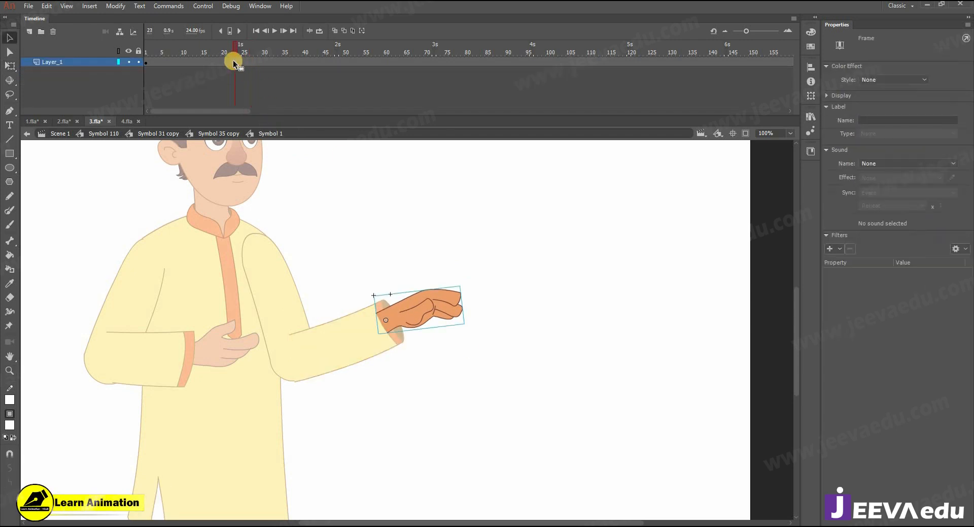
{"action": "left_click", "coordinate": [225, 61]}
{"action": "left_click", "coordinate": [224, 62]}
{"action": "key", "text": "F6"}
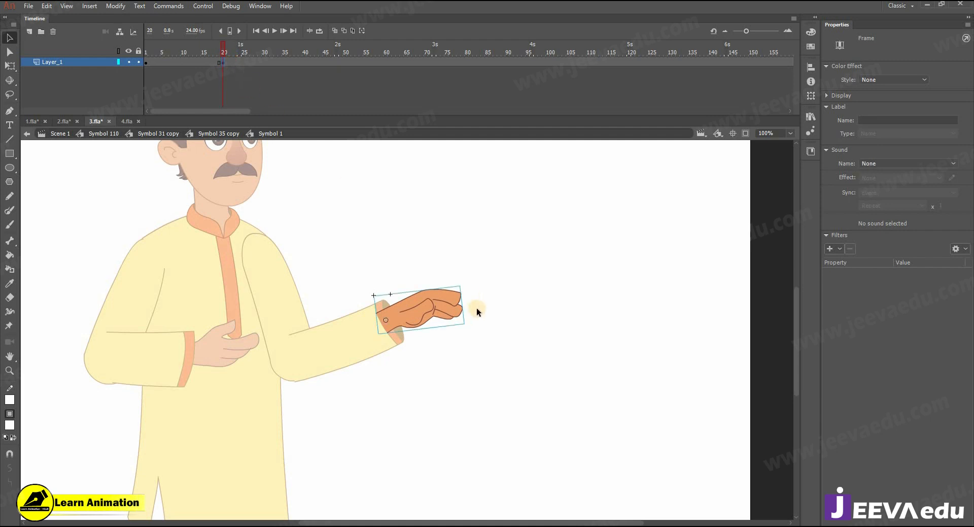
{"action": "left_click", "coordinate": [881, 210]}
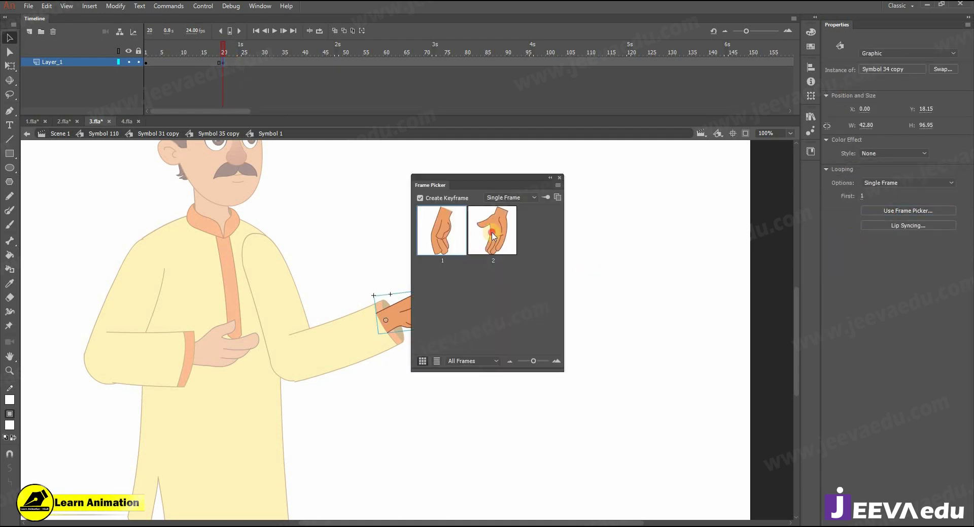
{"action": "left_click", "coordinate": [493, 230]}
{"action": "left_click", "coordinate": [560, 178]}
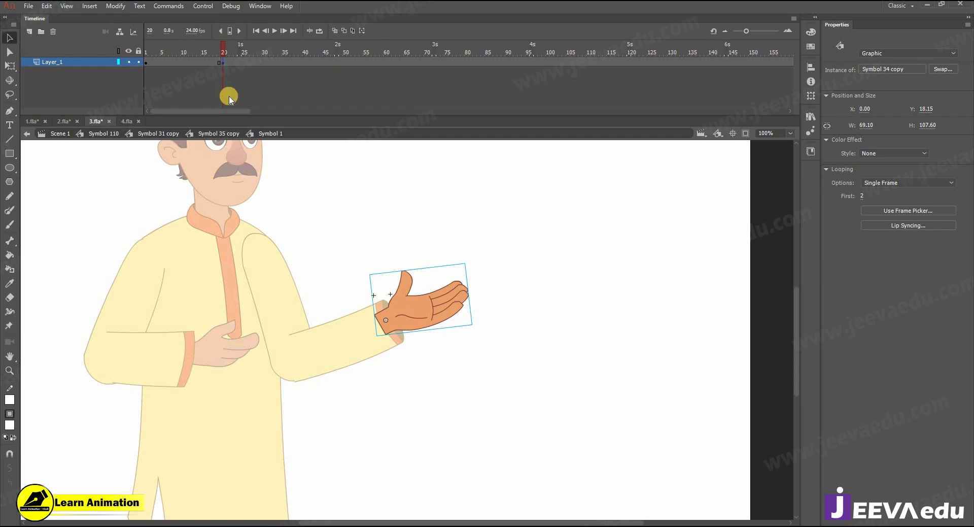
{"action": "double_click", "coordinate": [300, 219]}
Step: At frame 27 of the arm tween, move the hand slightly up and left
{"action": "left_click_drag", "start_coordinate": [381, 110], "coordinate": [182, 122]}
{"action": "left_click", "coordinate": [272, 71]}
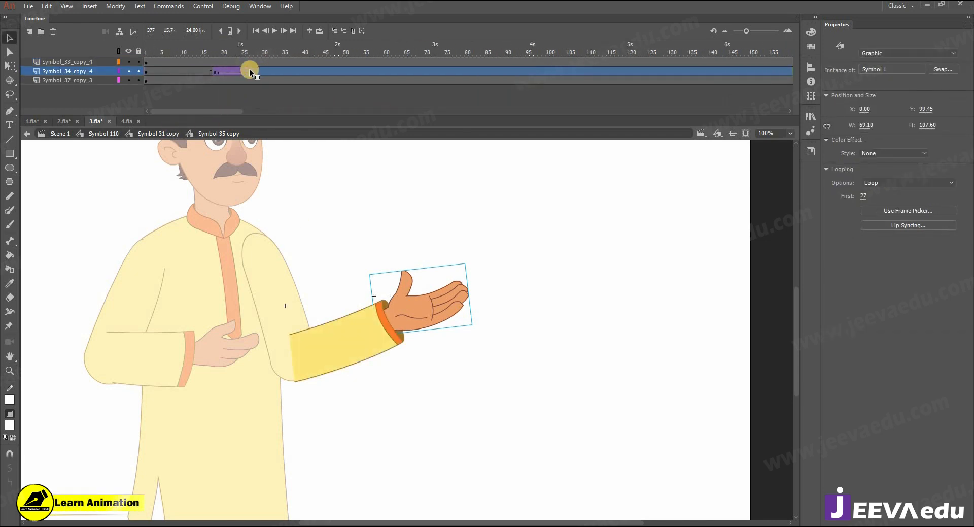
{"action": "left_click", "coordinate": [250, 75]}
{"action": "left_click", "coordinate": [375, 220]}
{"action": "left_click", "coordinate": [405, 284]}
{"action": "key", "text": "ctrl+space"}
{"action": "left_click", "coordinate": [405, 284], "text": "ctrl"}
{"action": "left_click_drag", "start_coordinate": [413, 395], "coordinate": [406, 389]}
Step: Rotate the hand clockwise at frame 27 to tilt the palm, then shift it slightly up
{"action": "key", "text": "q"}
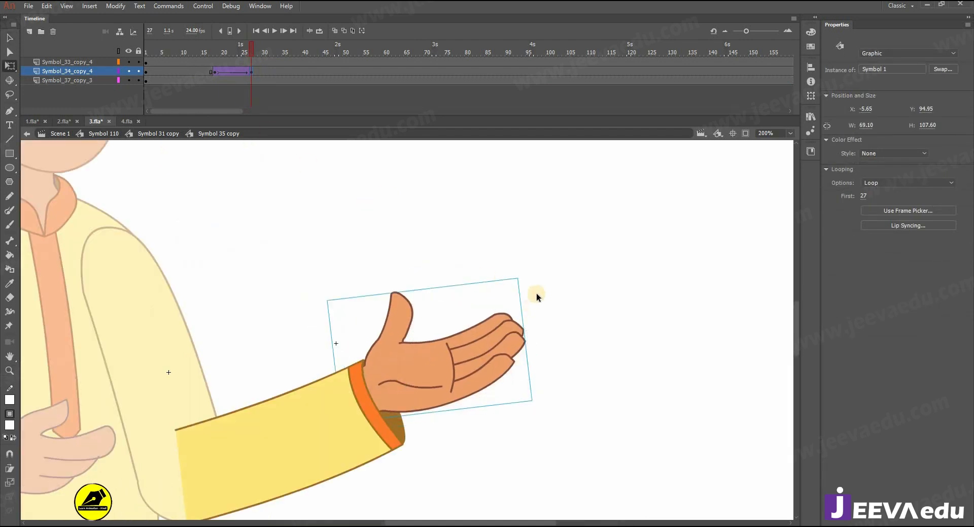
{"action": "left_click_drag", "start_coordinate": [543, 317], "coordinate": [544, 325]}
{"action": "key", "text": "v"}
{"action": "key", "text": "ctrl+space"}
{"action": "left_click", "coordinate": [401, 388], "text": "ctrl"}
{"action": "left_click_drag", "start_coordinate": [400, 384], "coordinate": [400, 375]}
{"action": "key", "text": "ctrl+shift+space"}
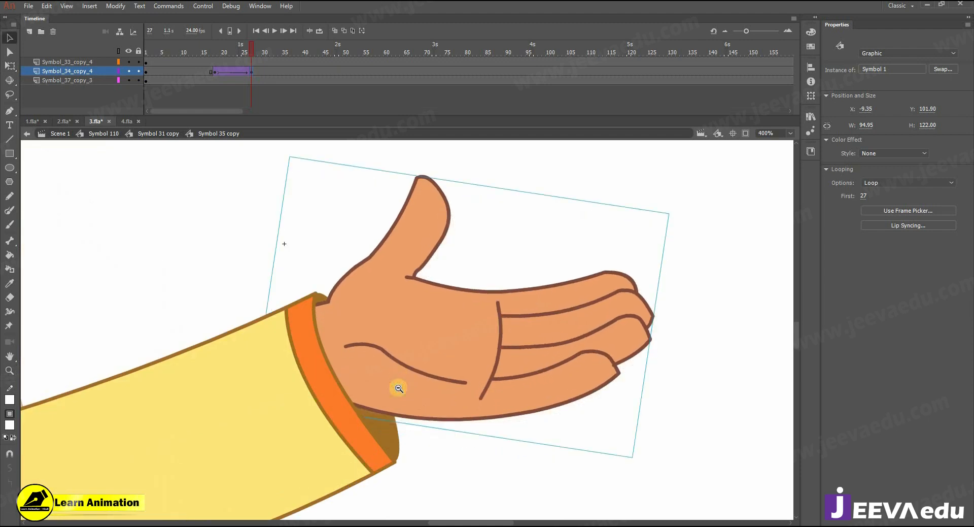
{"action": "left_click", "coordinate": [399, 388], "text": "ctrl+shift"}
Step: Play back the arm gesture animation from an early frame to review it
{"action": "left_click", "coordinate": [398, 388], "text": "ctrl+shift"}
{"action": "left_click", "coordinate": [216, 52]}
{"action": "key", "text": "Return"}
{"action": "left_click", "coordinate": [290, 72]}
{"action": "double_click", "coordinate": [295, 303]}
{"action": "left_click", "coordinate": [312, 326], "text": "ctrl+shift"}
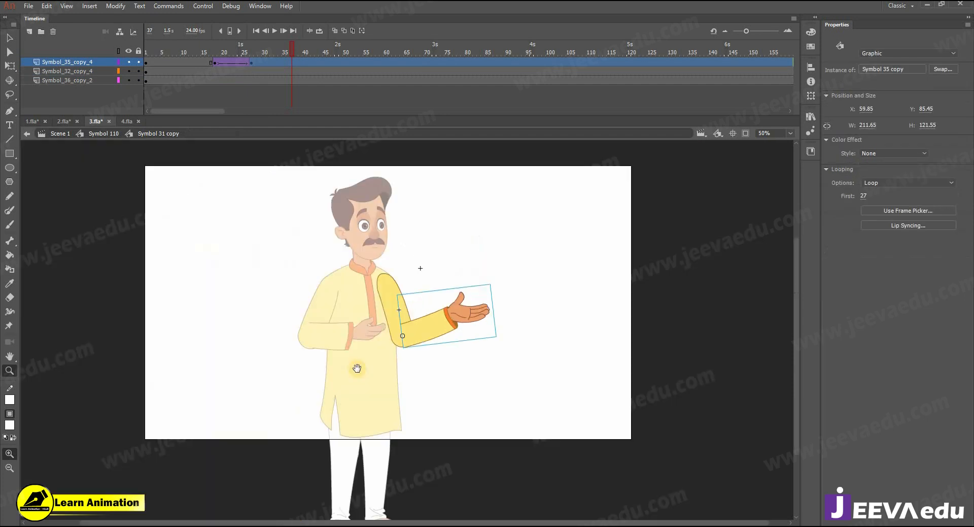
{"action": "left_click", "coordinate": [175, 53]}
{"action": "key", "text": "Return"}
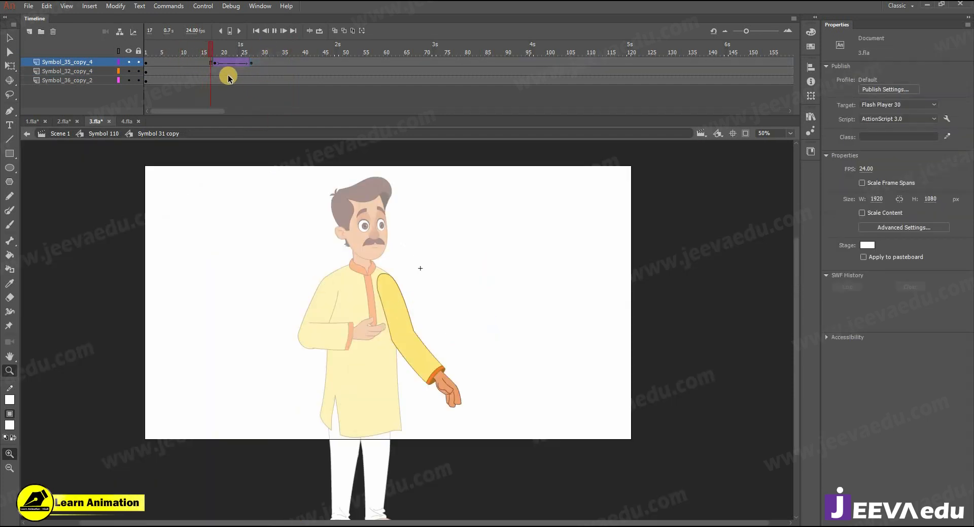
Step: Inside the forearm symbol, rotate the hand counterclockwise and nudge it slightly right and down
{"action": "left_click", "coordinate": [449, 332]}
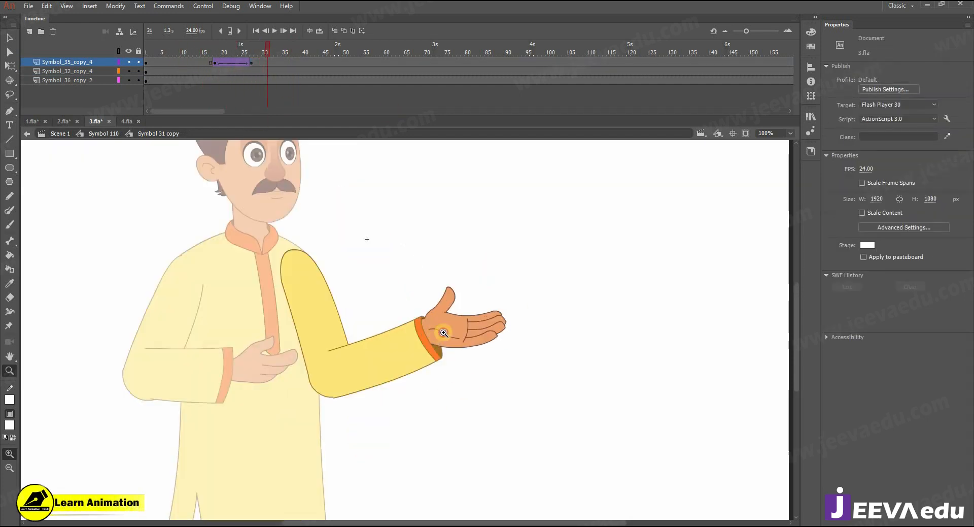
{"action": "left_click", "coordinate": [444, 333]}
{"action": "key", "text": "v"}
{"action": "left_click", "coordinate": [455, 333]}
{"action": "double_click", "coordinate": [455, 333]}
{"action": "left_click", "coordinate": [492, 321]}
{"action": "key", "text": "q"}
{"action": "left_click_drag", "start_coordinate": [564, 260], "coordinate": [551, 232]}
{"action": "left_click_drag", "start_coordinate": [451, 327], "coordinate": [454, 329]}
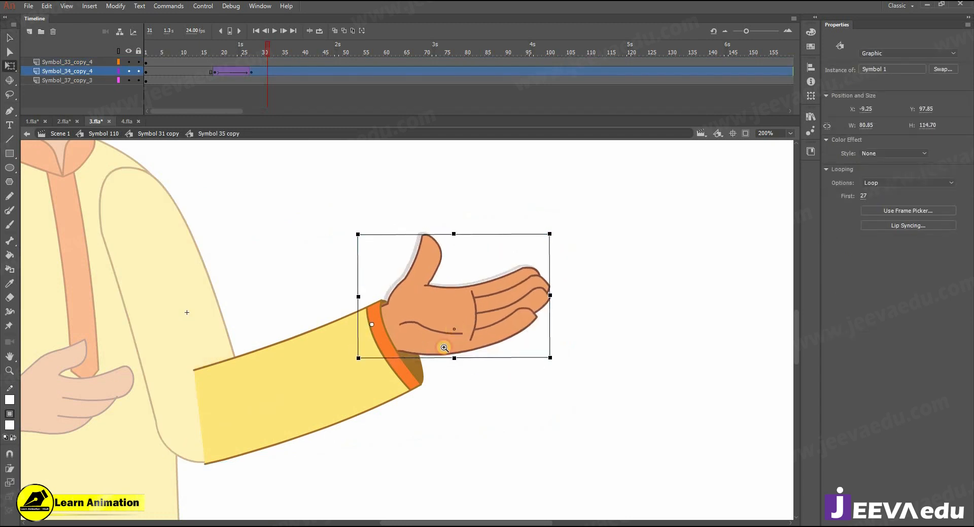
{"action": "key", "text": "z"}
{"action": "left_click", "coordinate": [444, 347], "text": "alt"}
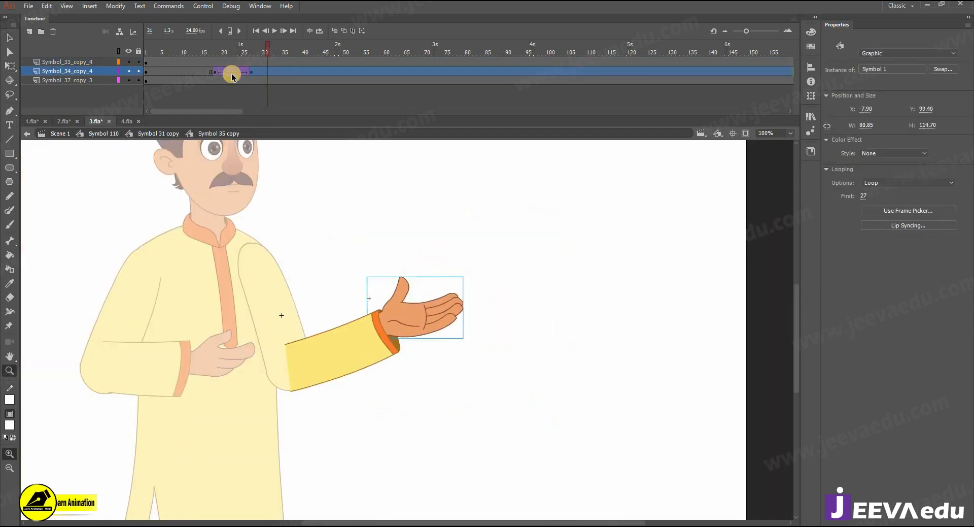
Step: Scrub the hand tween, then go back up to the full character symbol
{"action": "left_click_drag", "start_coordinate": [248, 72], "coordinate": [207, 74]}
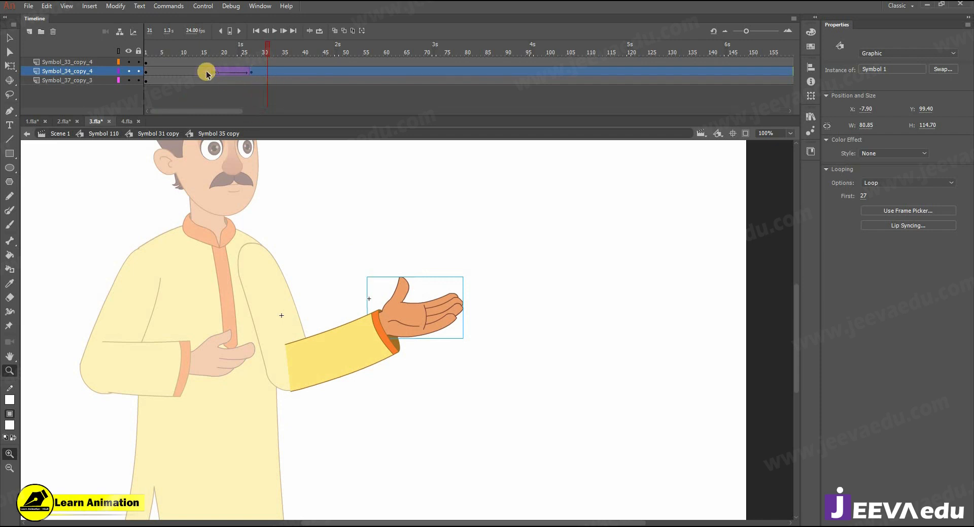
{"action": "left_click", "coordinate": [138, 134]}
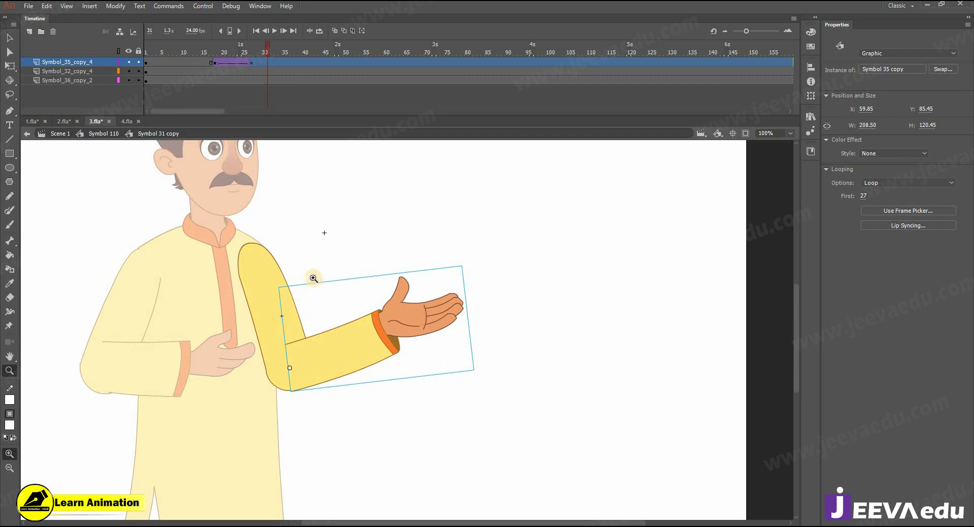
{"action": "left_click", "coordinate": [104, 133]}
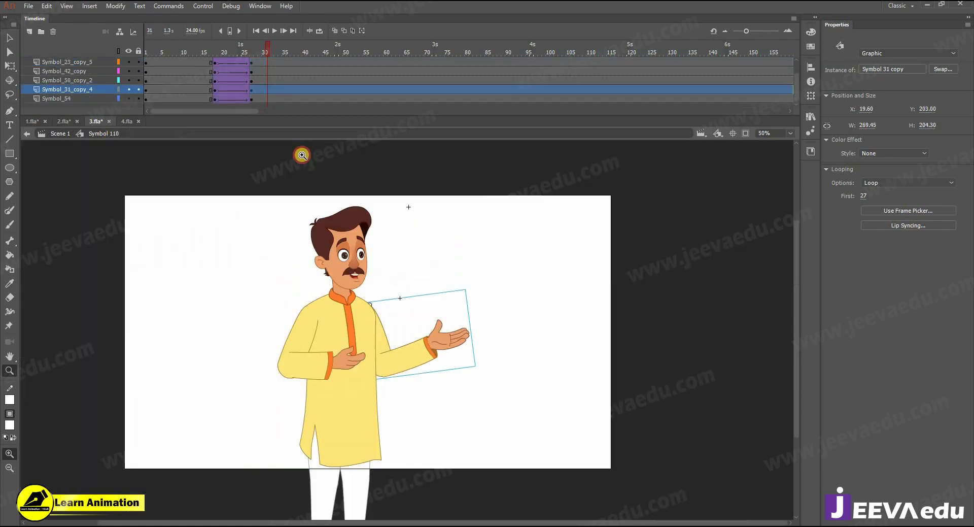
Step: Play the gesture, then slightly rotate the chest arm at frame 27 with Free Transform
{"action": "key", "text": "Return"}
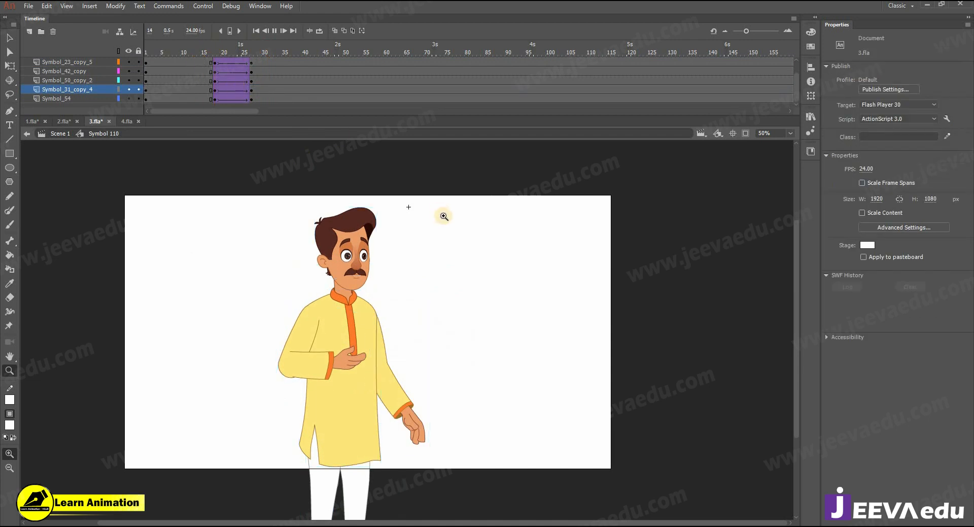
{"action": "left_click", "coordinate": [240, 64]}
{"action": "left_click_drag", "start_coordinate": [240, 65], "coordinate": [252, 69]}
{"action": "key", "text": "v"}
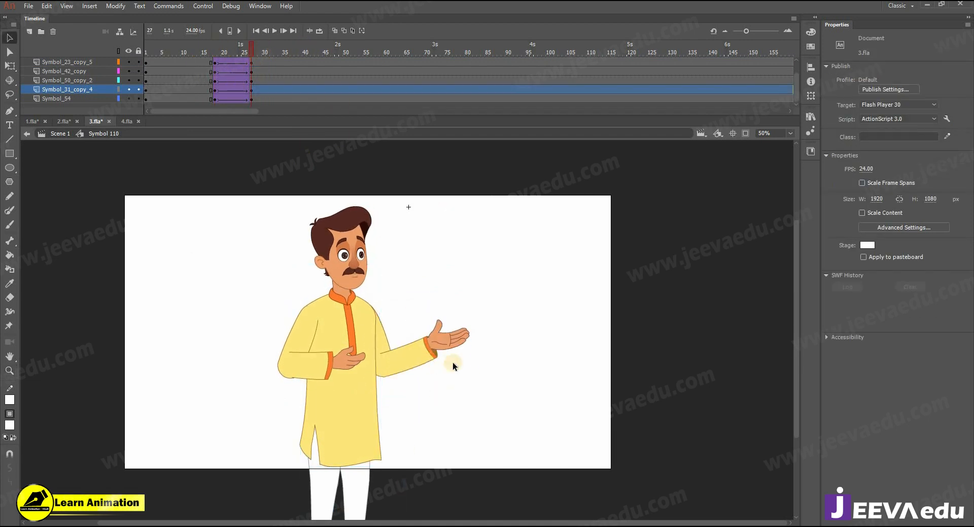
{"action": "left_click", "coordinate": [452, 361]}
{"action": "key", "text": "q"}
{"action": "mouse_move", "coordinate": [247, 54]}
{"action": "left_mouse_down"}
{"action": "mouse_move", "coordinate": [217, 57]}
{"action": "mouse_move", "coordinate": [250, 57]}
{"action": "left_mouse_up"}
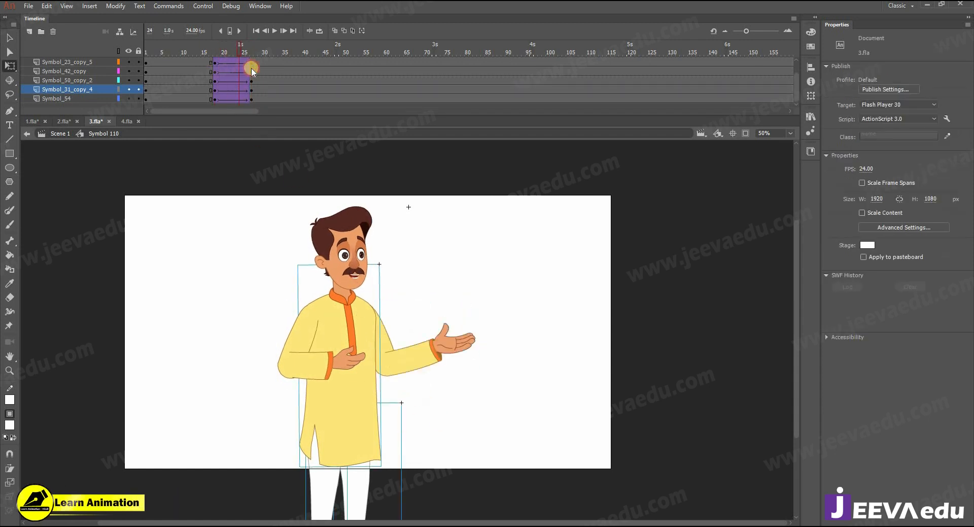
{"action": "left_click", "coordinate": [299, 349]}
{"action": "left_click_drag", "start_coordinate": [357, 384], "coordinate": [369, 390]}
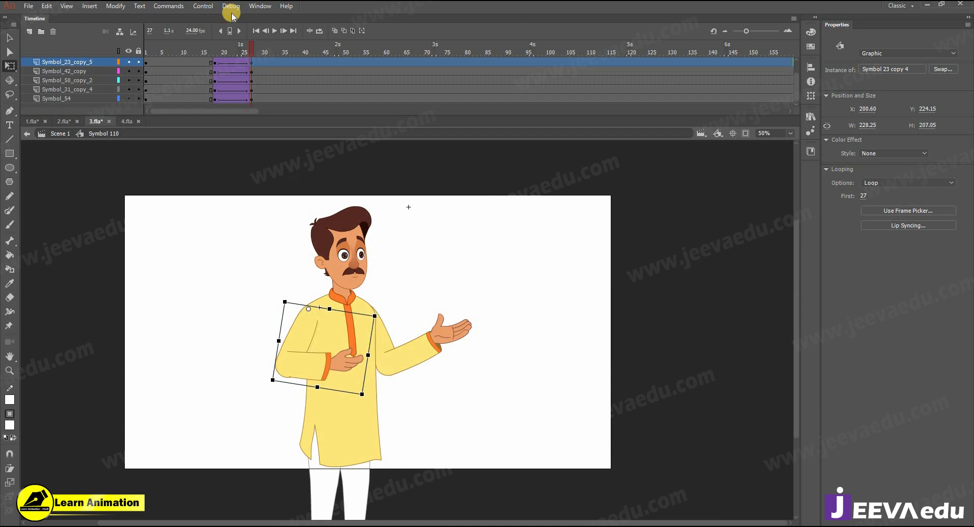
{"action": "scroll", "coordinate": [253, 57], "scroll_direction": "up", "scroll_amount": 2}
{"action": "left_click_drag", "start_coordinate": [228, 53], "coordinate": [255, 76]}
Step: Hide Layer_10 and bring up 1.fla to compare the seated man's poses
{"action": "left_click", "coordinate": [128, 62]}
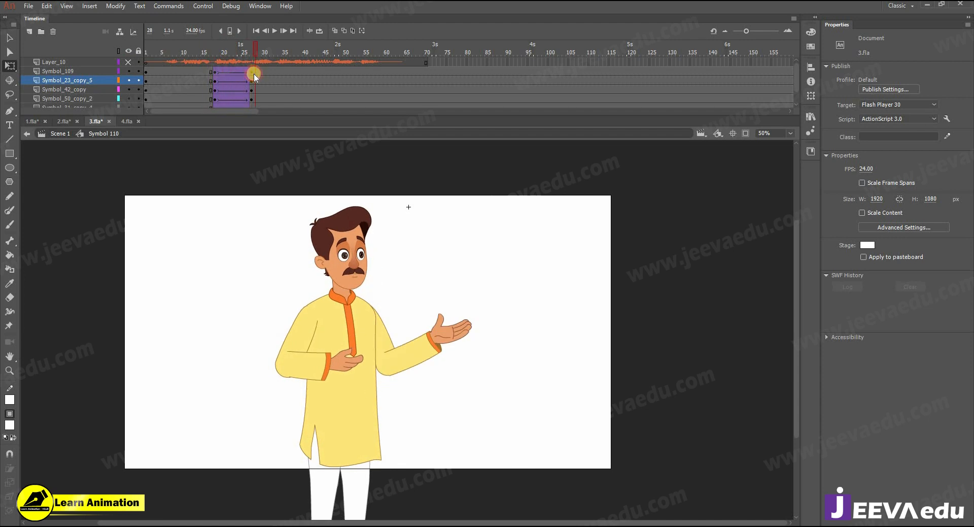
{"action": "key", "text": "z"}
{"action": "left_click", "coordinate": [315, 276]}
{"action": "key", "text": "v"}
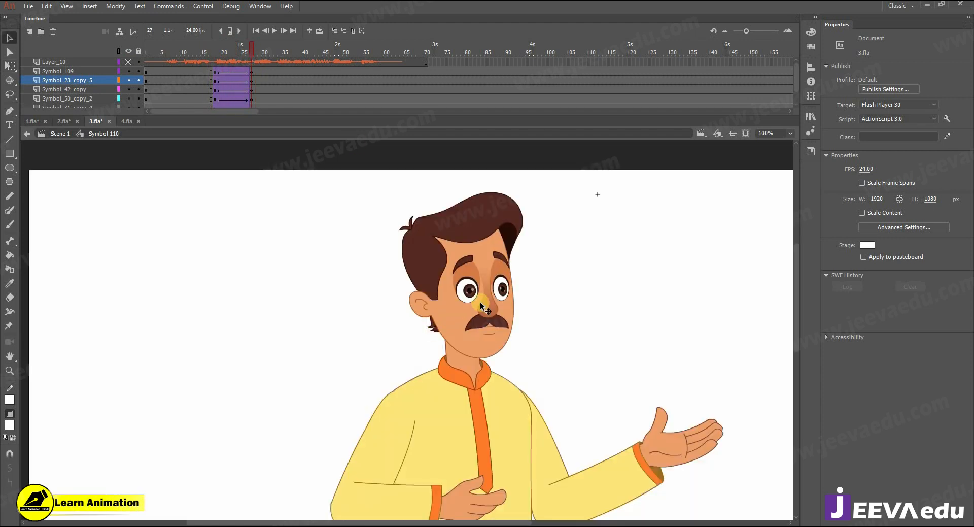
{"action": "left_click", "coordinate": [32, 121]}
{"action": "mouse_move", "coordinate": [247, 54]}
{"action": "left_mouse_down"}
{"action": "mouse_move", "coordinate": [267, 59]}
{"action": "mouse_move", "coordinate": [219, 64]}
{"action": "mouse_move", "coordinate": [283, 89]}
{"action": "mouse_move", "coordinate": [338, 94]}
{"action": "mouse_move", "coordinate": [243, 87]}
{"action": "mouse_move", "coordinate": [304, 101]}
{"action": "mouse_move", "coordinate": [226, 91]}
{"action": "mouse_move", "coordinate": [266, 97]}
{"action": "mouse_move", "coordinate": [232, 82]}
{"action": "mouse_move", "coordinate": [252, 92]}
{"action": "mouse_move", "coordinate": [259, 63]}
{"action": "left_mouse_up"}
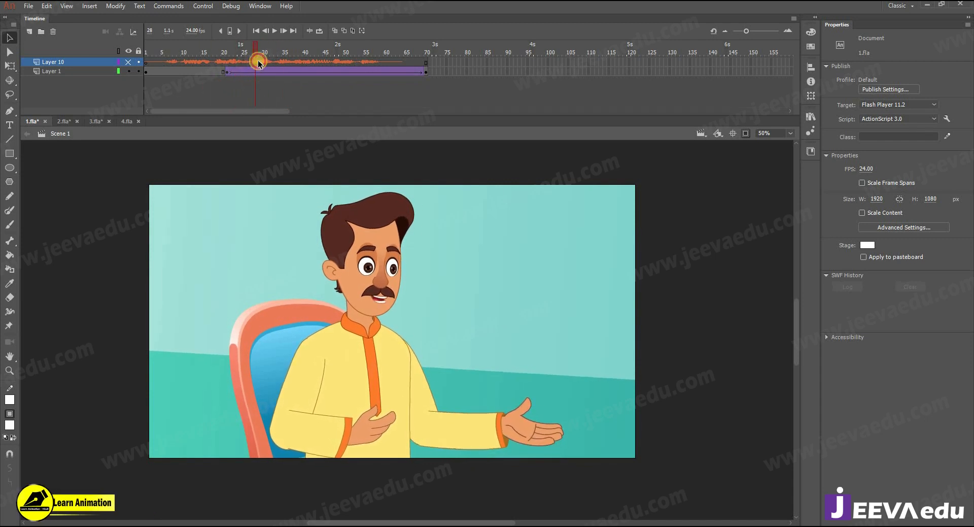
Step: Back in 3.fla, frame the head at frame 27 and enter its face symbol
{"action": "left_click", "coordinate": [101, 124]}
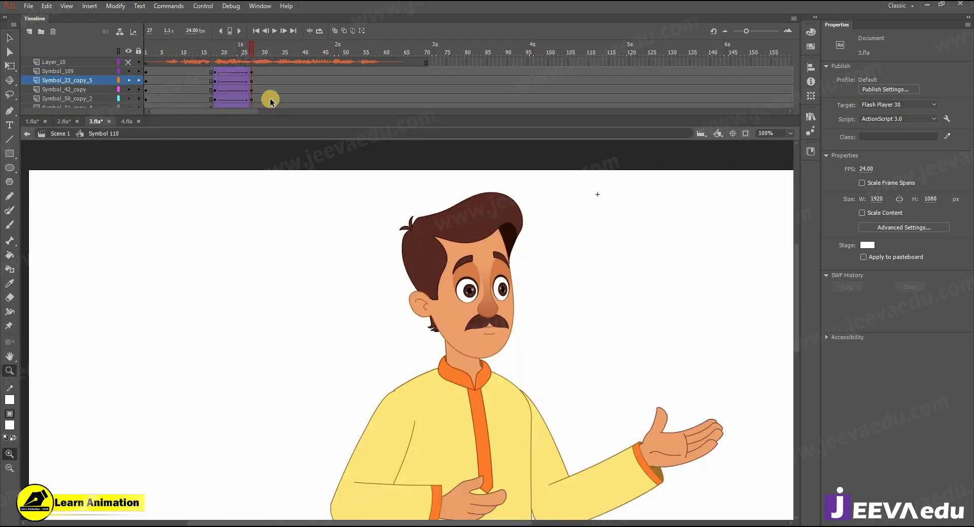
{"action": "left_click_drag", "start_coordinate": [240, 55], "coordinate": [251, 101]}
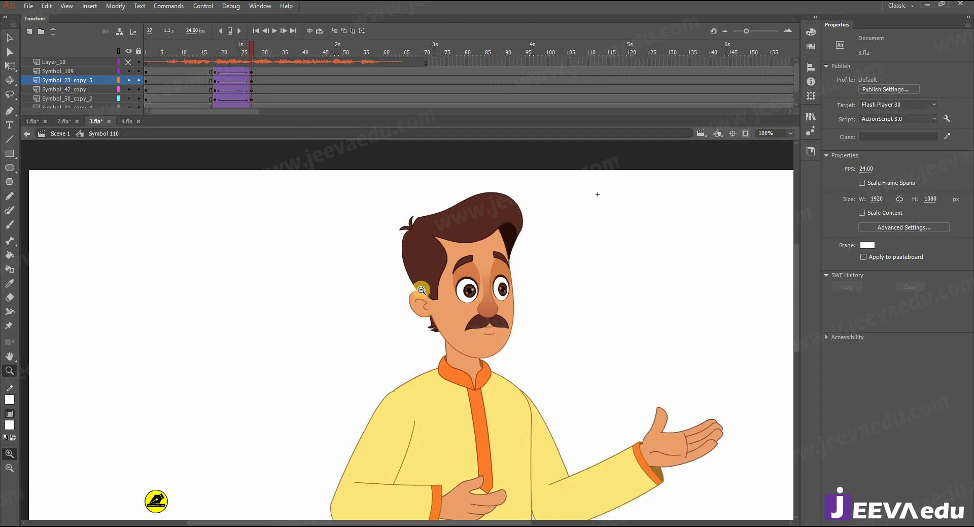
{"action": "left_click", "coordinate": [434, 286], "text": "alt"}
{"action": "left_click_drag", "start_coordinate": [427, 336], "coordinate": [388, 327]}
{"action": "left_click", "coordinate": [388, 328]}
{"action": "key", "text": "v"}
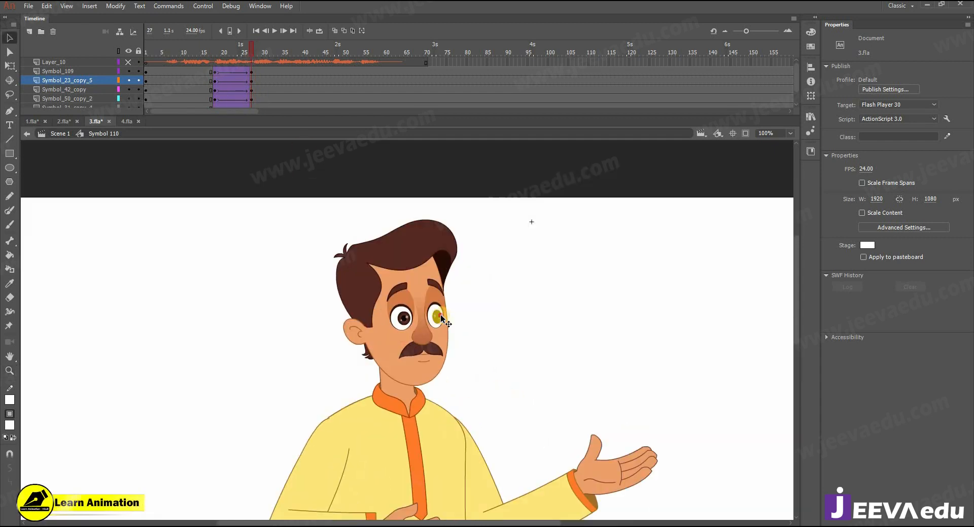
{"action": "double_click", "coordinate": [439, 319]}
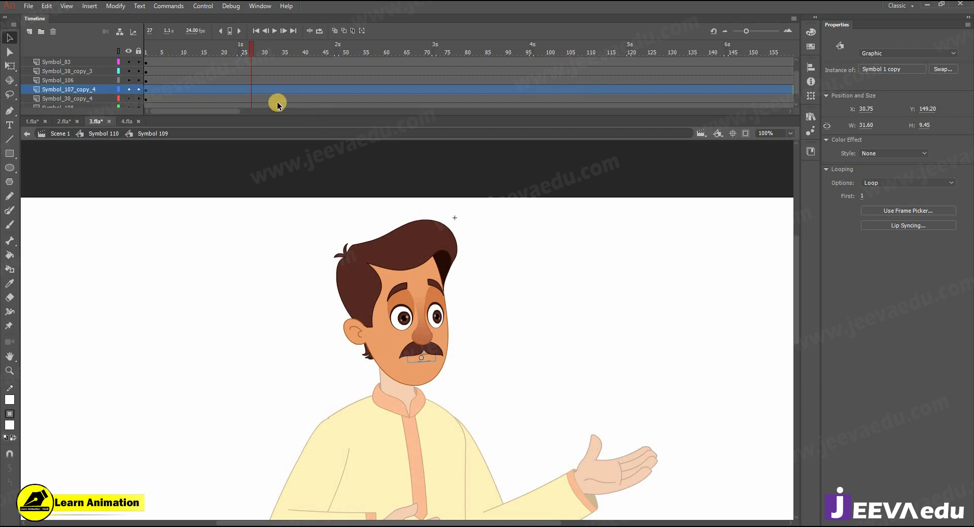
{"action": "scroll", "coordinate": [256, 61], "scroll_direction": "up", "scroll_amount": 1}
{"action": "scroll", "coordinate": [252, 92], "scroll_direction": "down", "scroll_amount": 3}
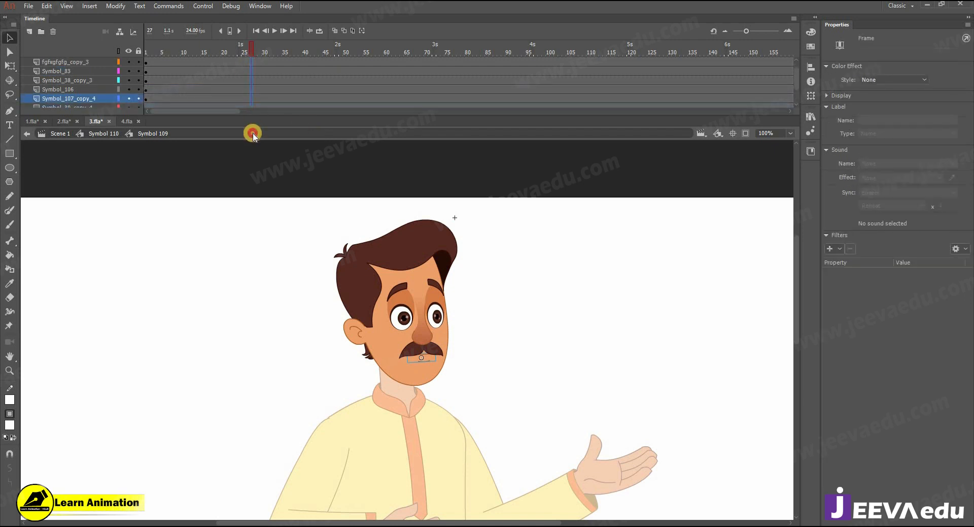
Step: Insert keyframes at frame 18 across the face layers and add a classic tween
{"action": "left_click", "coordinate": [213, 99]}
{"action": "left_click_drag", "start_coordinate": [214, 99], "coordinate": [215, 59]}
{"action": "key", "text": "F6"}
{"action": "right_click", "coordinate": [214, 58]}
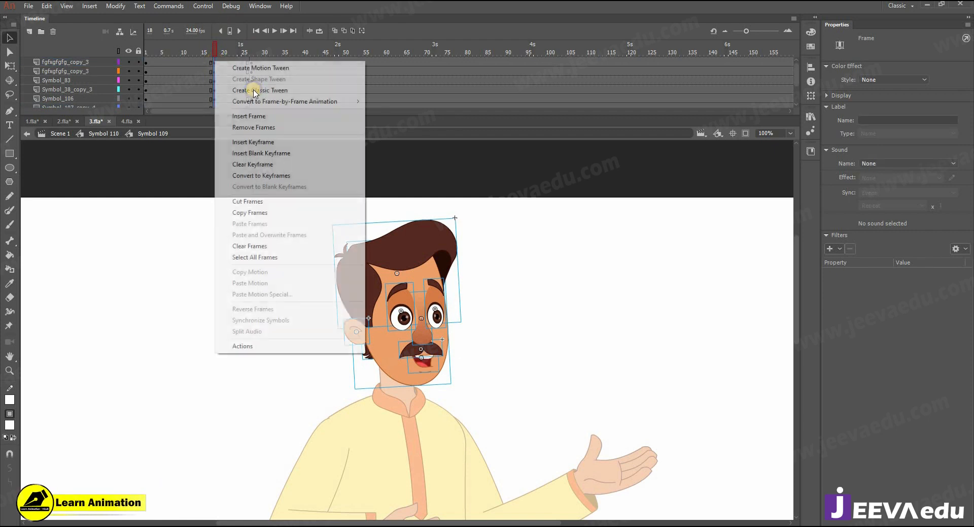
{"action": "left_click", "coordinate": [253, 89]}
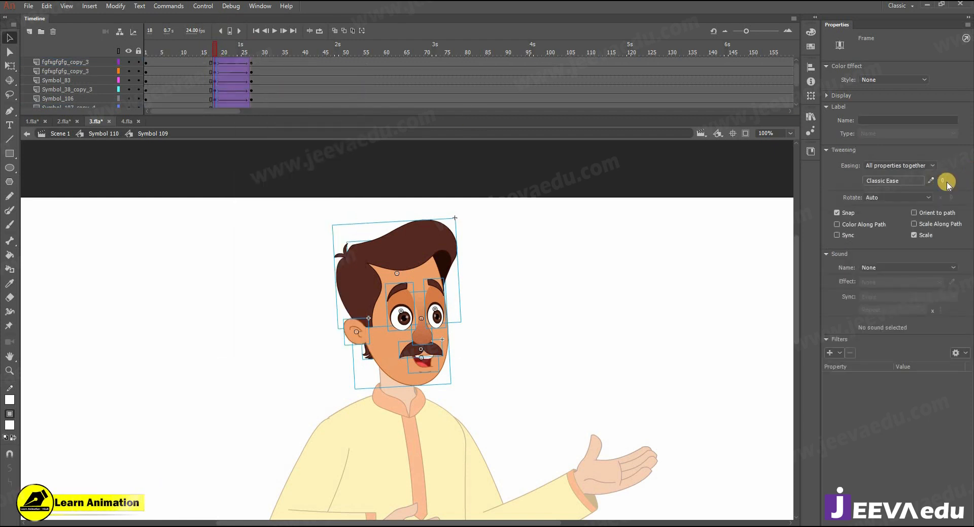
{"action": "left_click_drag", "start_coordinate": [232, 48], "coordinate": [257, 52]}
Step: At frame 27, nudge the eyes, nose and mustache up slightly
{"action": "left_click", "coordinate": [398, 320]}
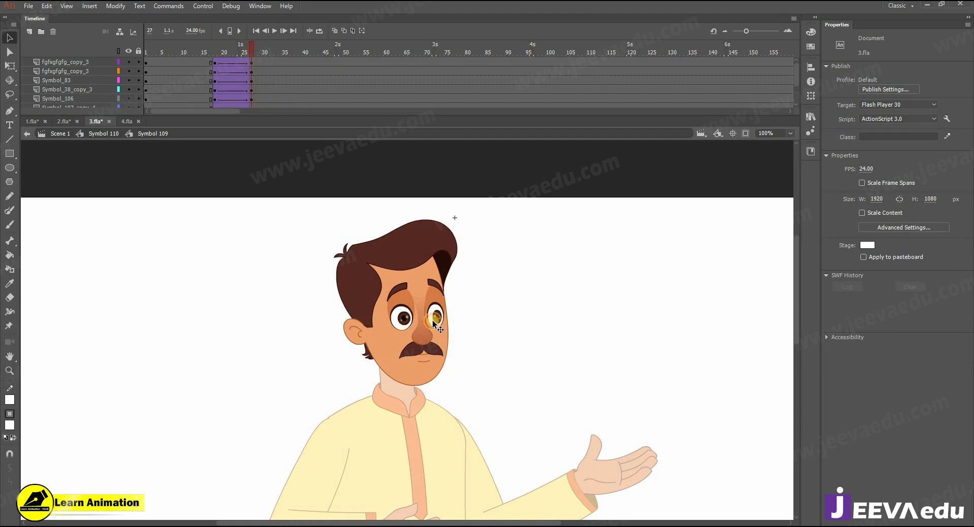
{"action": "left_click", "coordinate": [435, 320], "text": "shift"}
{"action": "left_click", "coordinate": [430, 347], "text": "shift"}
{"action": "left_click", "coordinate": [425, 357], "text": "shift"}
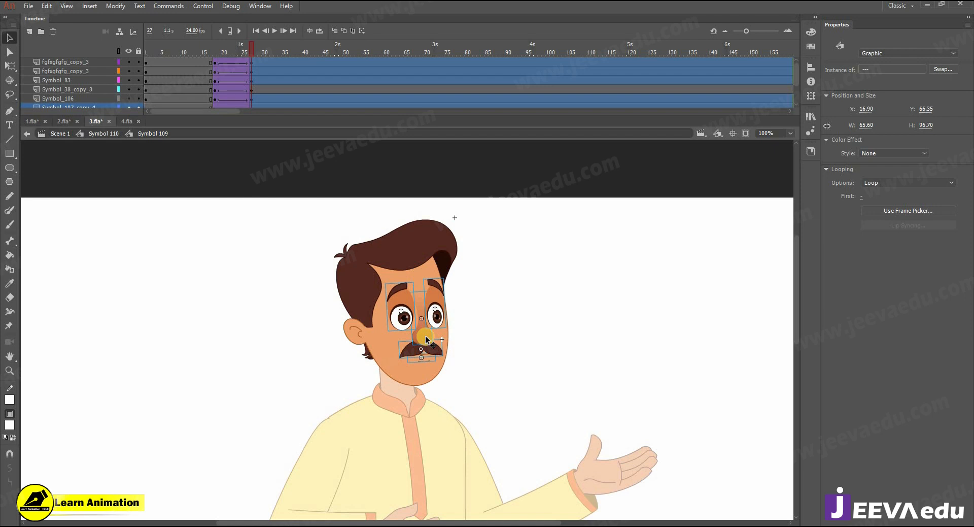
{"action": "key", "text": "Up"}
{"action": "key", "text": "Up"}
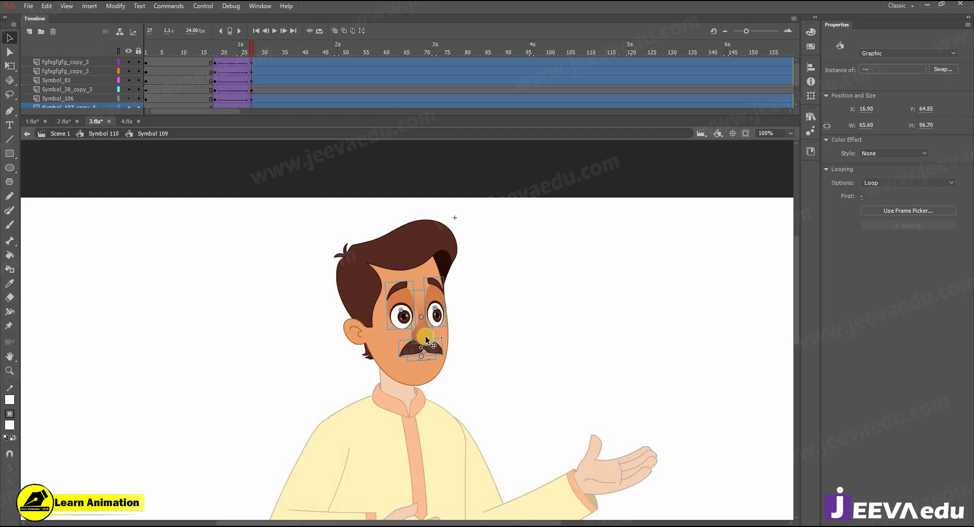
{"action": "key", "text": "z"}
{"action": "left_click", "coordinate": [425, 336]}
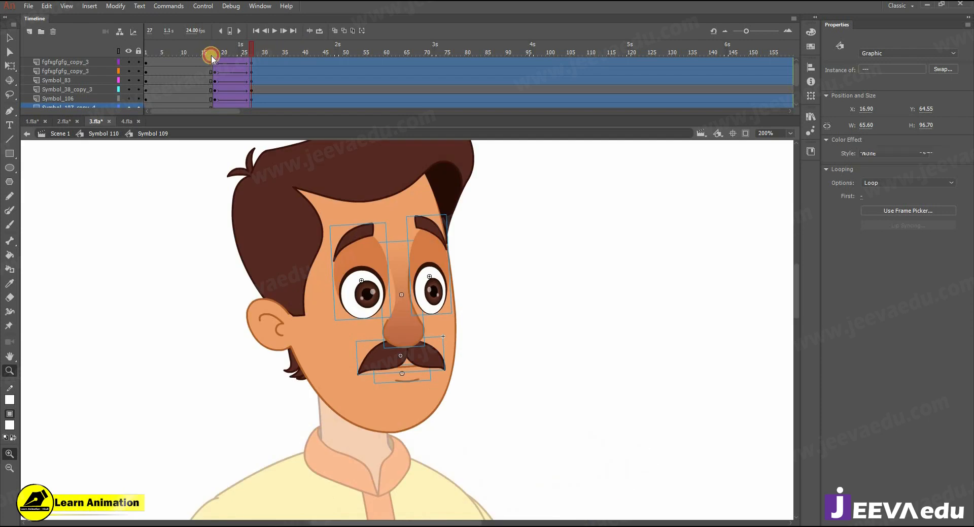
{"action": "left_click", "coordinate": [258, 69]}
{"action": "key", "text": "v"}
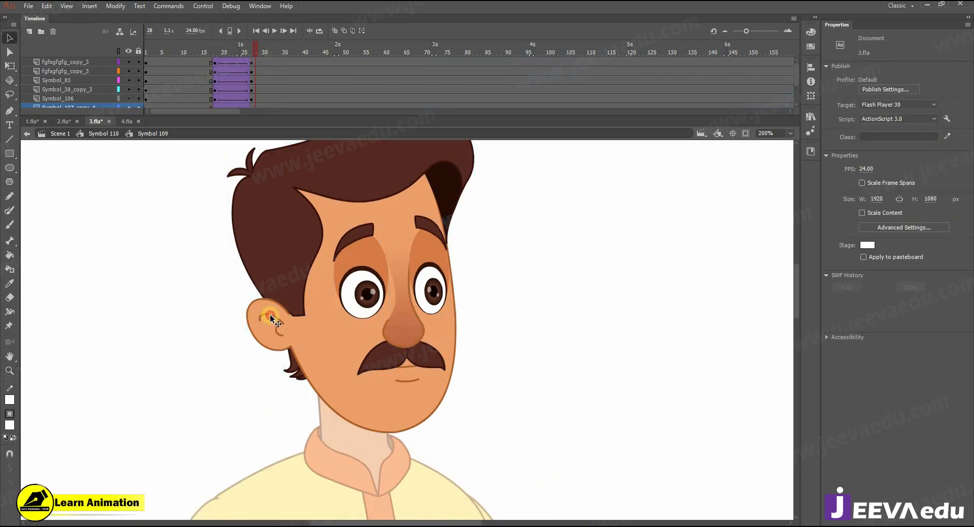
Step: Nudge the ear slightly down and preview the face tween
{"action": "left_click", "coordinate": [272, 319]}
{"action": "left_click_drag", "start_coordinate": [271, 319], "coordinate": [272, 319]}
{"action": "left_click", "coordinate": [250, 90]}
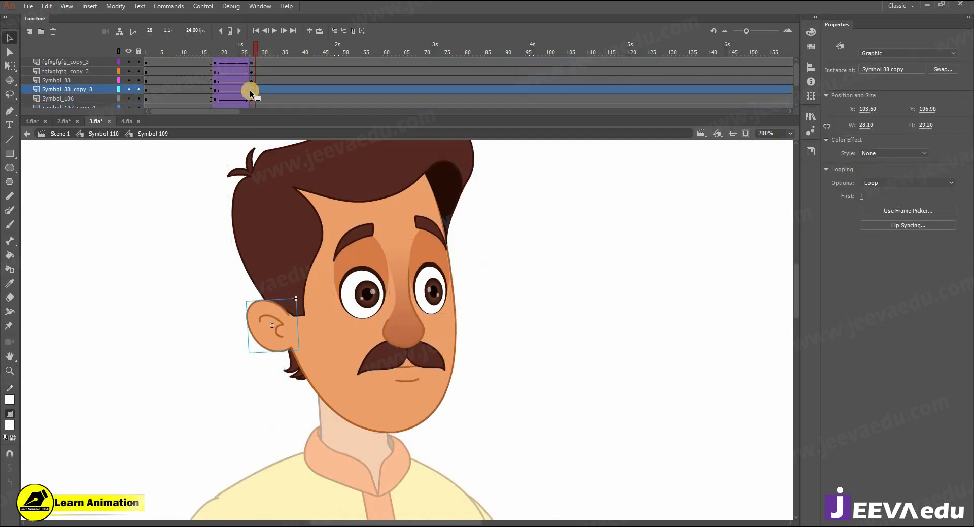
{"action": "left_click_drag", "start_coordinate": [219, 54], "coordinate": [250, 76]}
{"action": "key", "text": "z"}
{"action": "key", "text": "v"}
{"action": "left_click", "coordinate": [369, 288]}
Step: Inside the left eye symbol, key frame 18 and add a classic tween to the eyebrow
{"action": "double_click", "coordinate": [369, 290]}
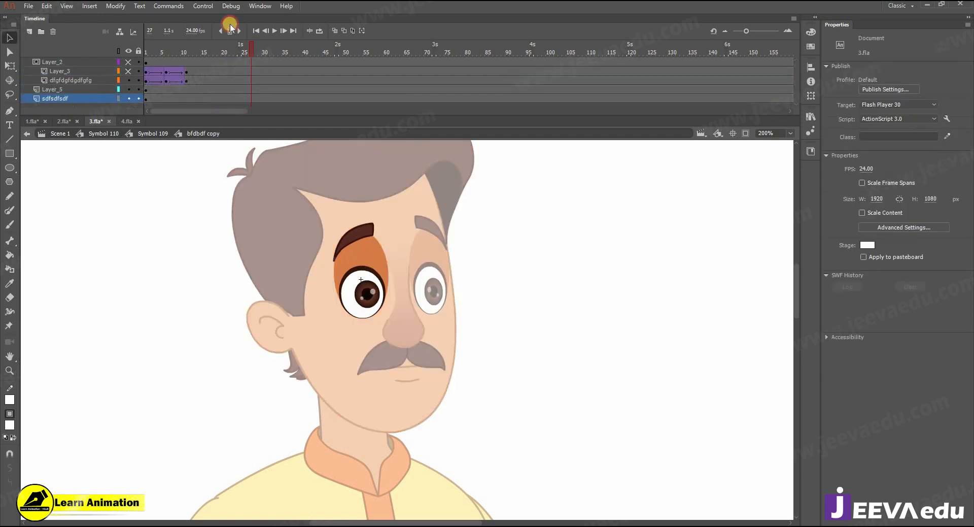
{"action": "left_click", "coordinate": [347, 236]}
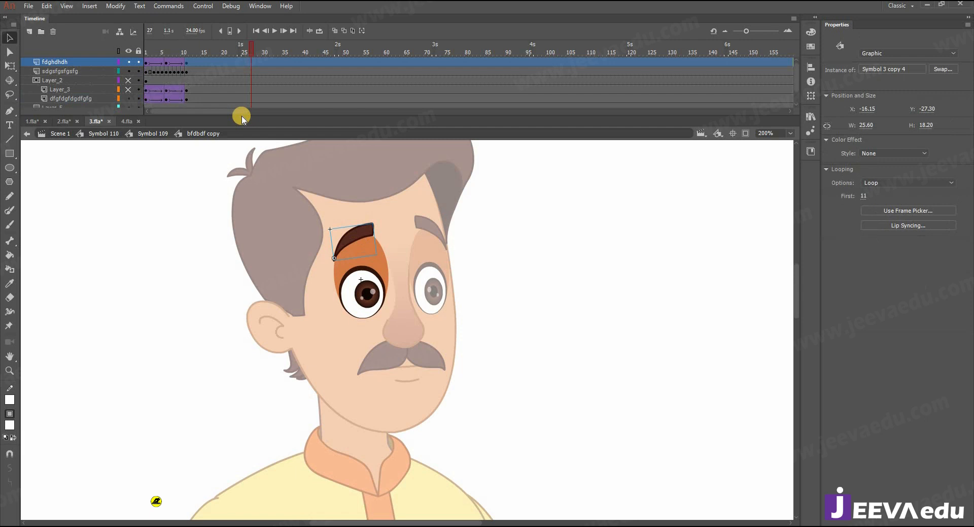
{"action": "left_click", "coordinate": [249, 64]}
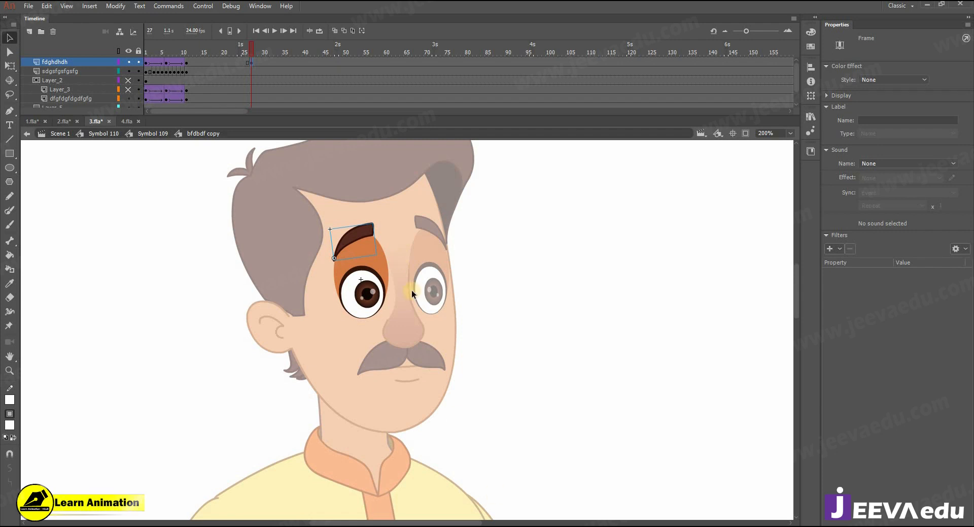
{"action": "left_click", "coordinate": [220, 64]}
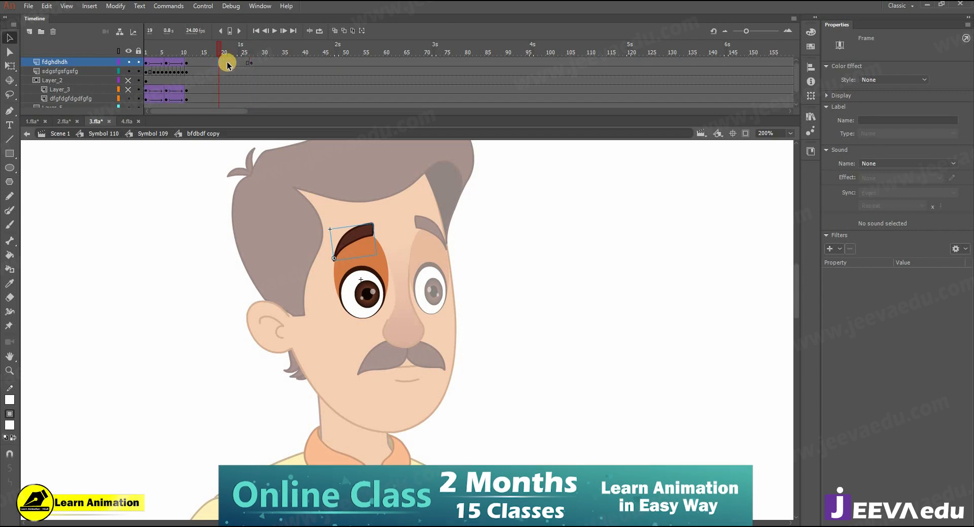
{"action": "left_click", "coordinate": [215, 63]}
{"action": "key", "text": "F6"}
{"action": "right_click", "coordinate": [228, 63]}
{"action": "left_click", "coordinate": [259, 92]}
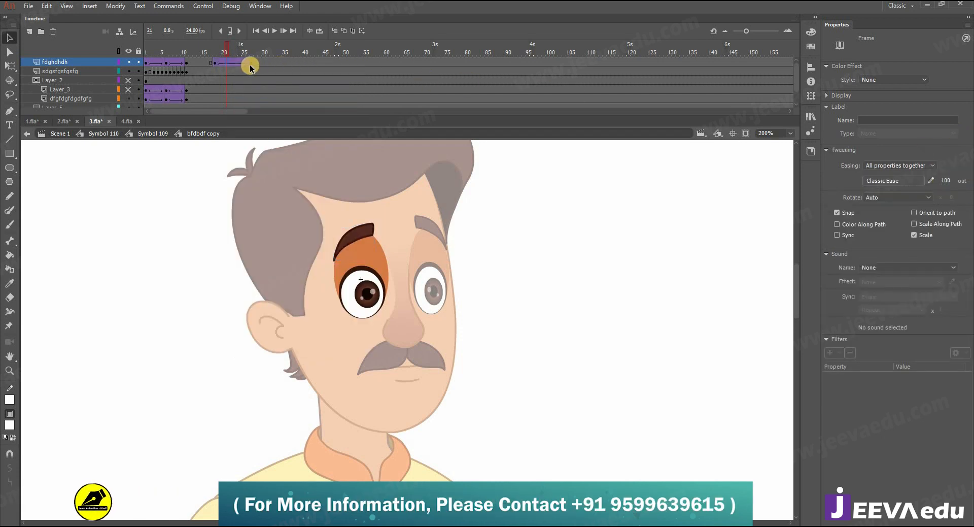
Step: At frame 27, rotate the left eyebrow clockwise and skew its right side slightly down
{"action": "left_click", "coordinate": [250, 61]}
{"action": "key", "text": "ctrl+="}
{"action": "key", "text": "q"}
{"action": "left_click_drag", "start_coordinate": [395, 233], "coordinate": [405, 251]}
{"action": "left_click_drag", "start_coordinate": [219, 52], "coordinate": [243, 57]}
{"action": "left_click", "coordinate": [322, 171]}
{"action": "key", "text": "period"}
{"action": "key", "text": "period"}
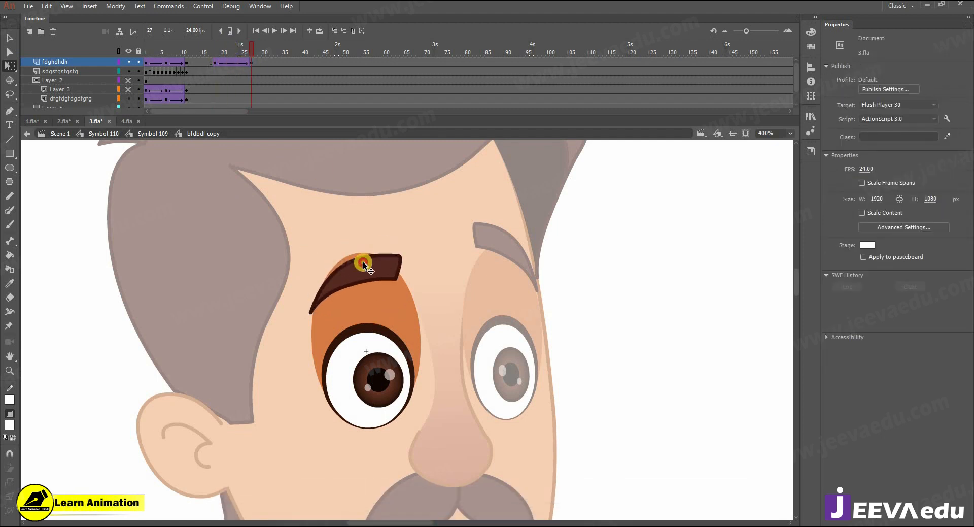
{"action": "left_click", "coordinate": [364, 263]}
{"action": "left_click_drag", "start_coordinate": [406, 281], "coordinate": [406, 284]}
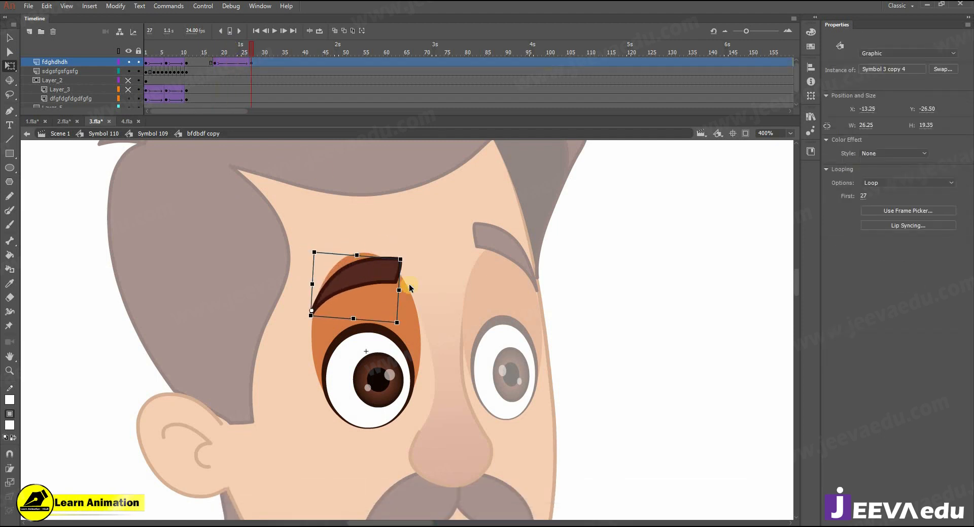
{"action": "left_click", "coordinate": [254, 54]}
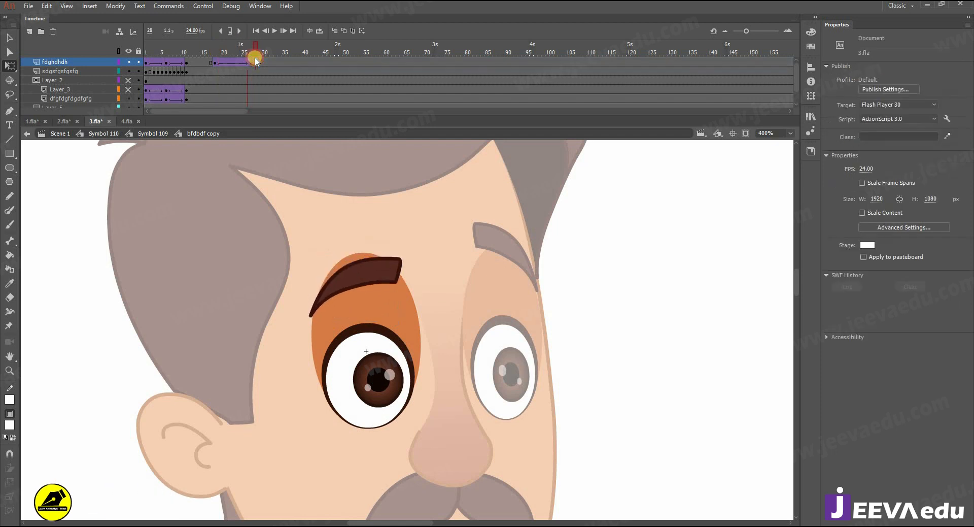
Step: Leave the left eye symbol and open the right eye symbol
{"action": "left_click", "coordinate": [377, 385]}
{"action": "double_click", "coordinate": [302, 294]}
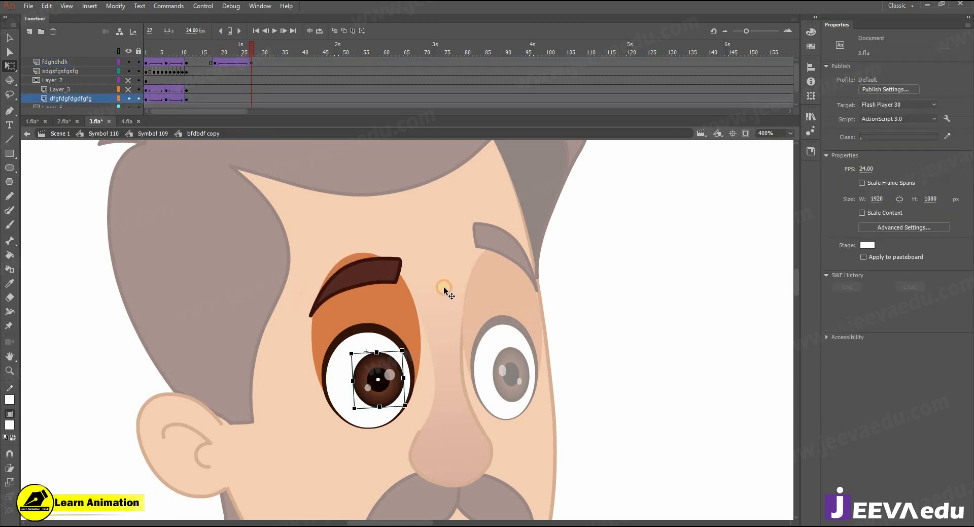
{"action": "double_click", "coordinate": [518, 337]}
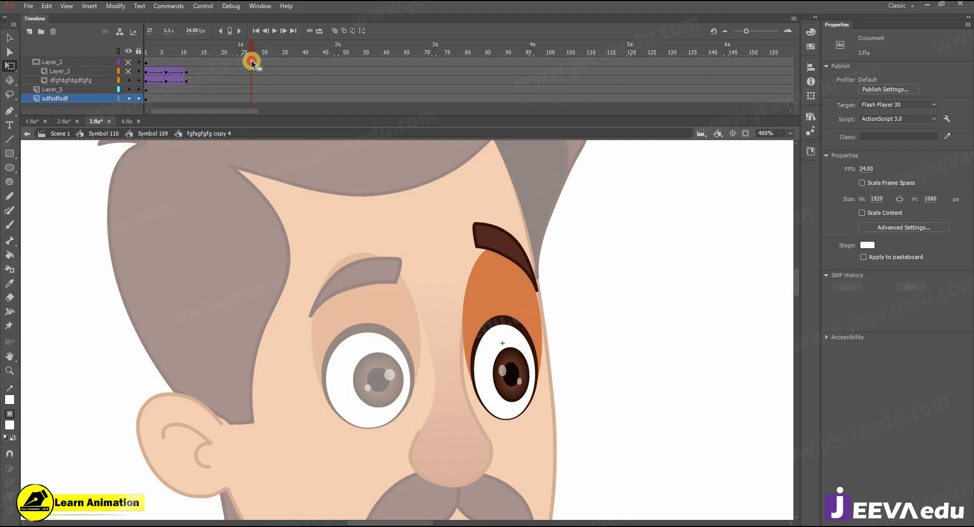
Step: Insert a keyframe at frame 19 on the right eyebrow layer and add a classic tween
{"action": "left_click", "coordinate": [251, 60]}
{"action": "scroll", "coordinate": [251, 59], "scroll_direction": "up", "scroll_amount": 1}
{"action": "left_click", "coordinate": [251, 60]}
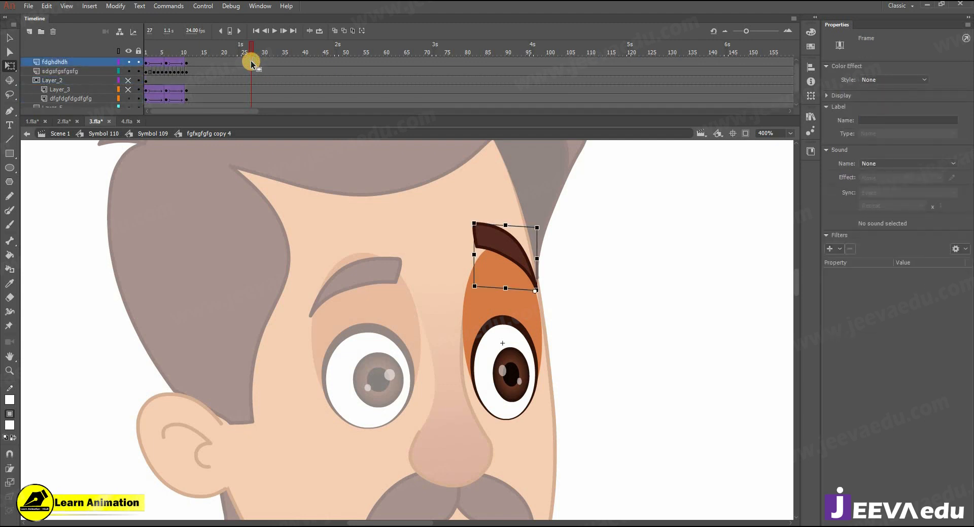
{"action": "left_click", "coordinate": [220, 62]}
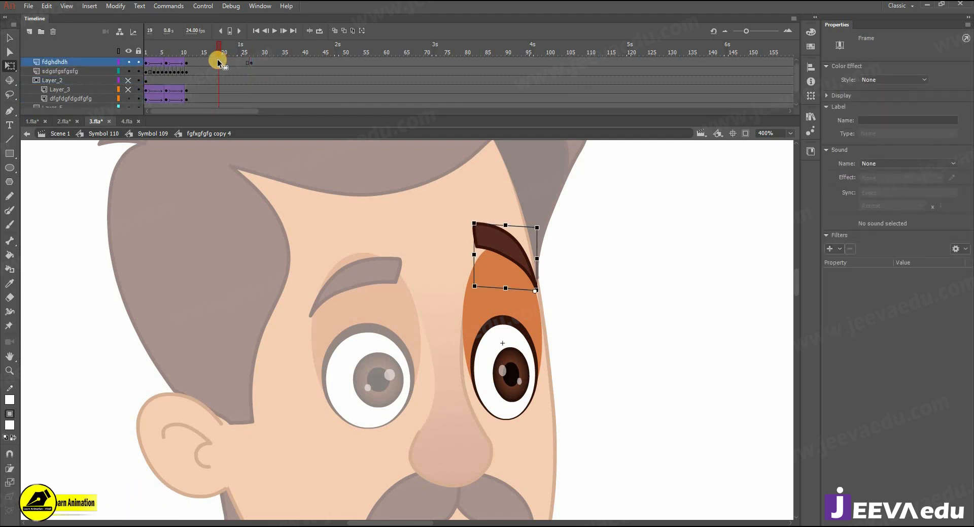
{"action": "right_click", "coordinate": [220, 62]}
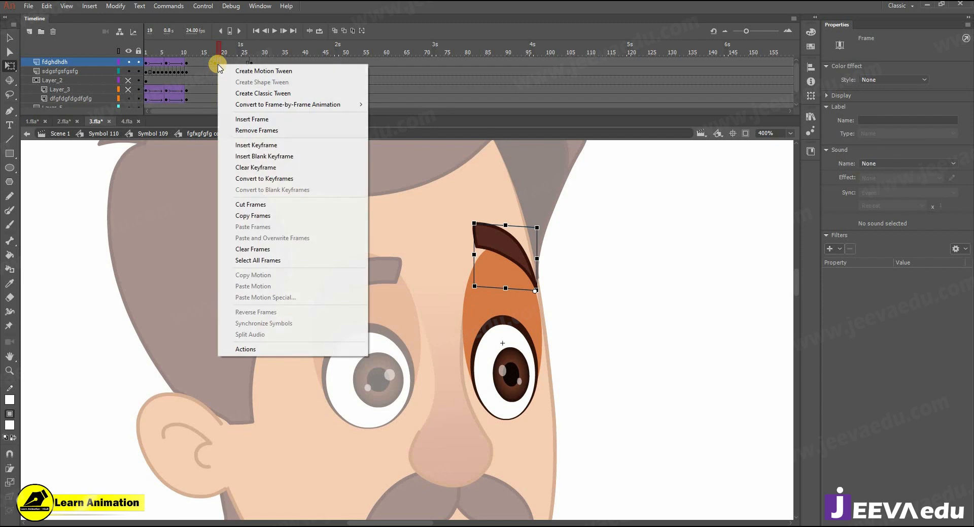
{"action": "left_click", "coordinate": [248, 167]}
{"action": "right_click", "coordinate": [235, 62]}
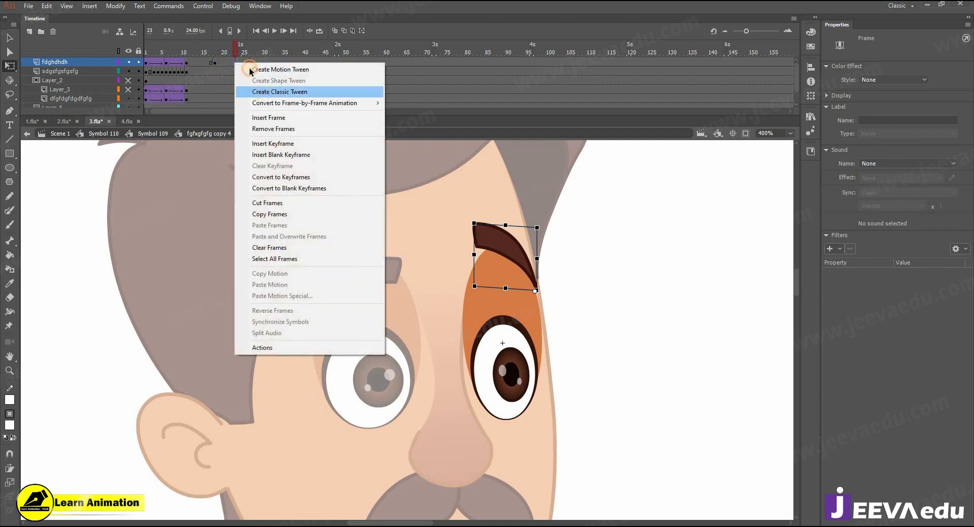
{"action": "left_click", "coordinate": [269, 91]}
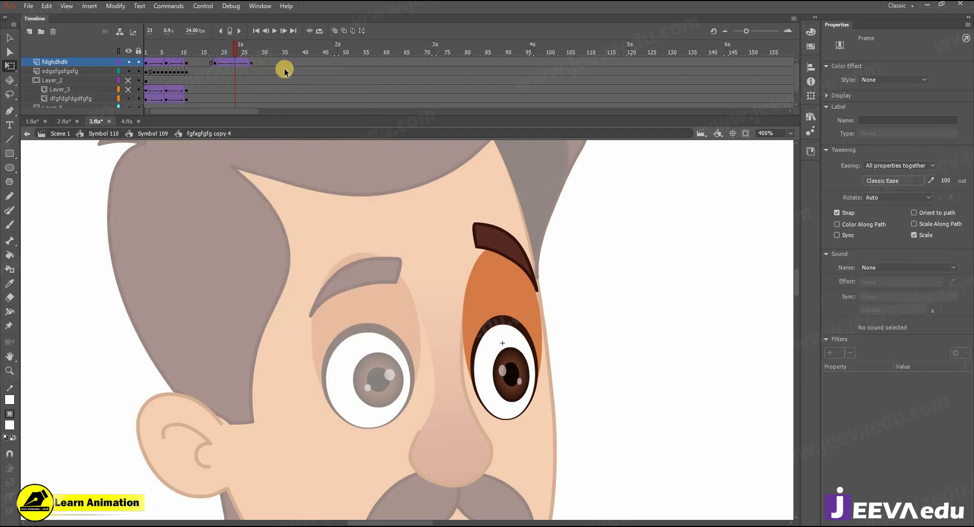
Step: Rotate the right eyebrow into a tilted pose at frame 27, then preview from the main symbol
{"action": "left_click", "coordinate": [257, 75]}
{"action": "left_click_drag", "start_coordinate": [470, 226], "coordinate": [471, 261]}
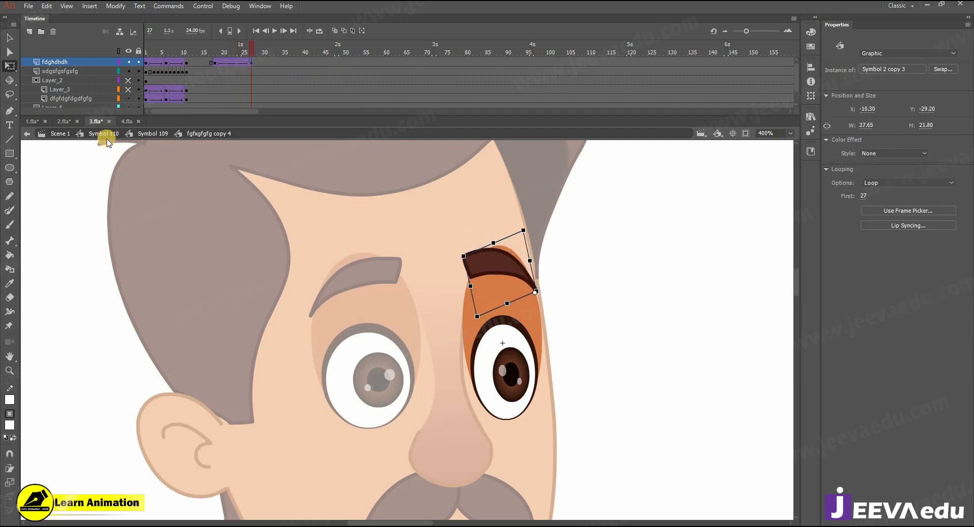
{"action": "double_click", "coordinate": [297, 267]}
{"action": "left_click_drag", "start_coordinate": [244, 49], "coordinate": [272, 90]}
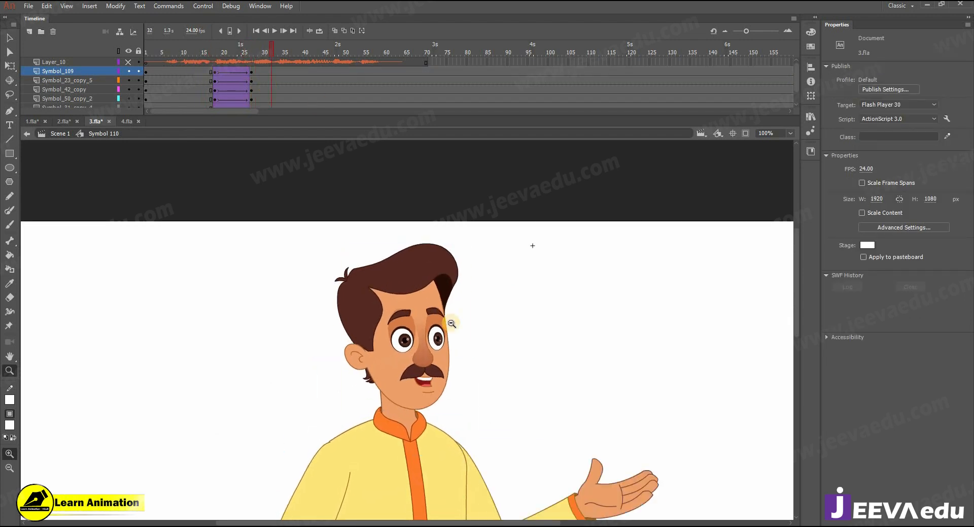
{"action": "left_click", "coordinate": [451, 324], "text": "alt"}
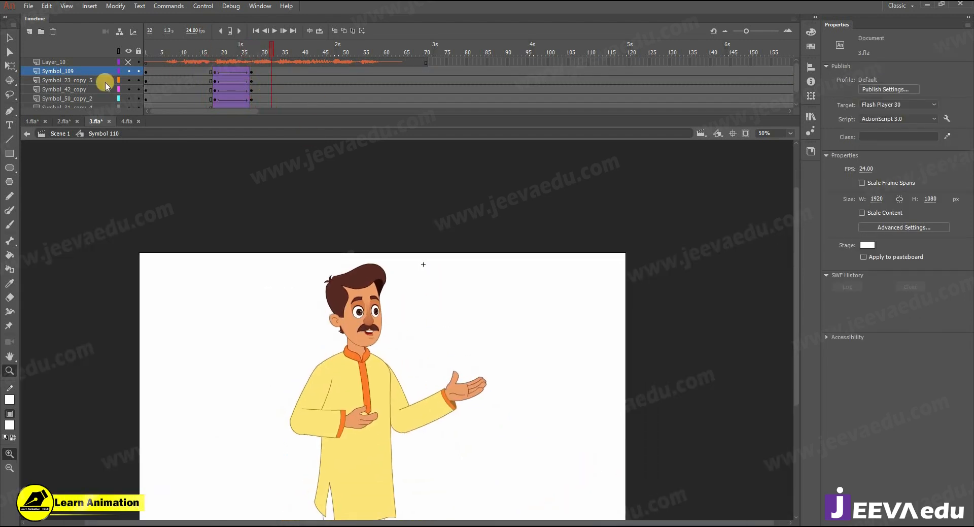
{"action": "left_click", "coordinate": [31, 122]}
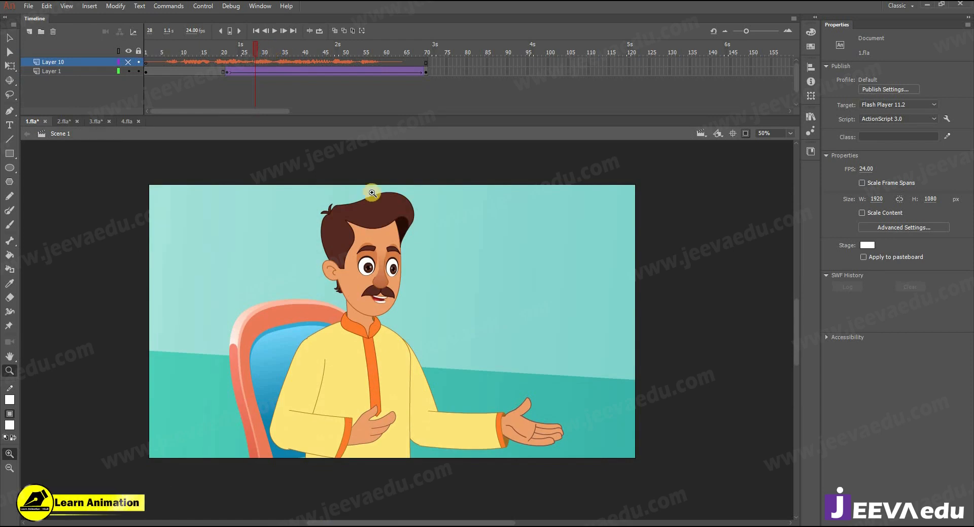
{"action": "left_click_drag", "start_coordinate": [265, 53], "coordinate": [348, 83]}
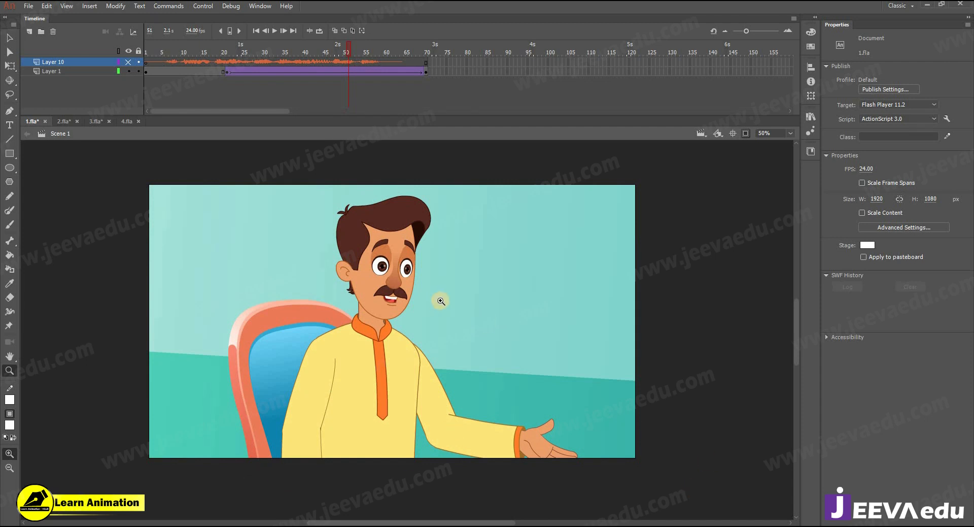
{"action": "left_click_drag", "start_coordinate": [329, 49], "coordinate": [370, 70]}
{"action": "left_click_drag", "start_coordinate": [296, 75], "coordinate": [332, 86]}
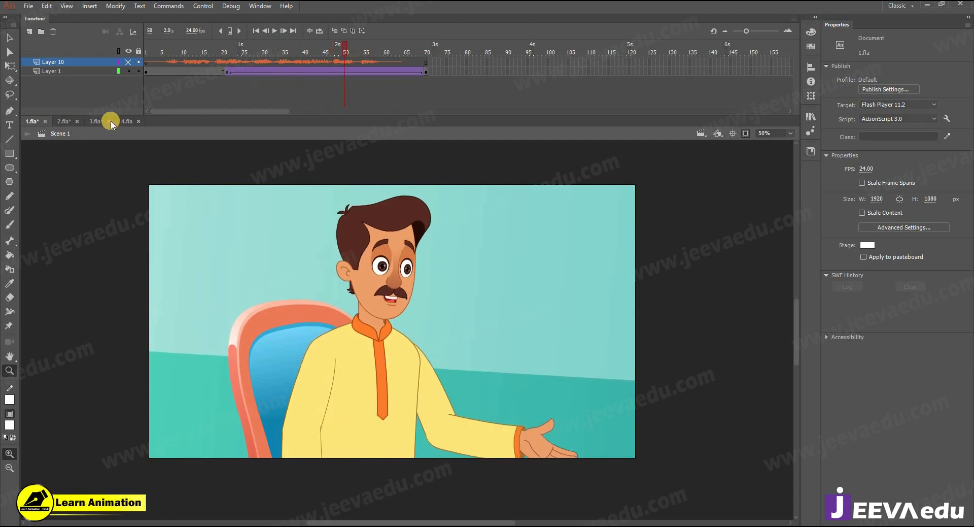
{"action": "left_click", "coordinate": [96, 121]}
{"action": "left_click_drag", "start_coordinate": [272, 59], "coordinate": [228, 75]}
{"action": "key", "text": "Return"}
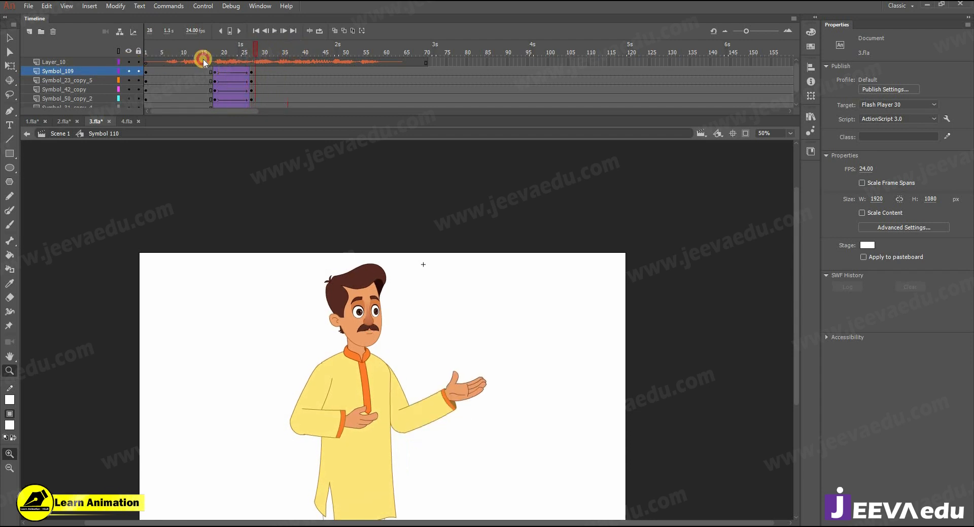
Step: Add keyframes at frames 35 and 44 on all body layers and classic-tween between them
{"action": "key", "text": "Return"}
{"action": "key", "text": "Return"}
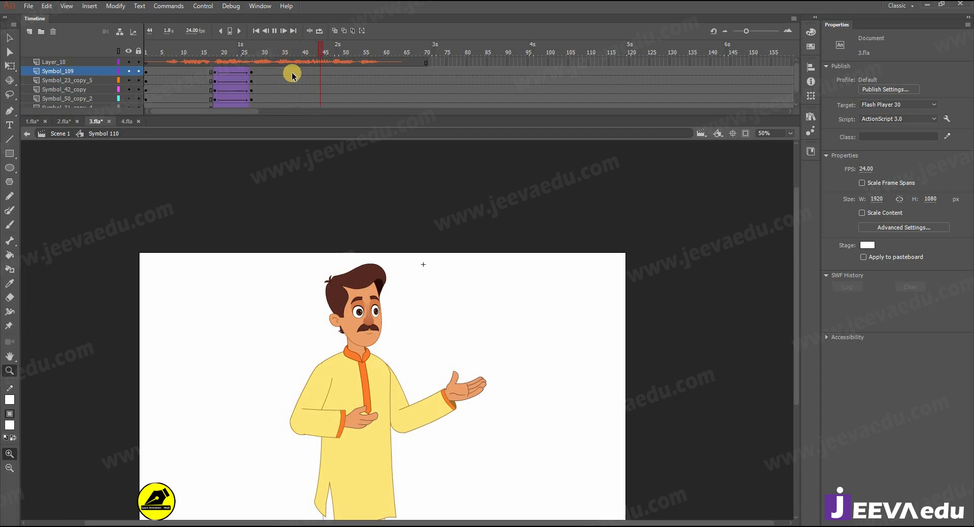
{"action": "left_click_drag", "start_coordinate": [283, 72], "coordinate": [283, 117]}
{"action": "key", "text": "F6"}
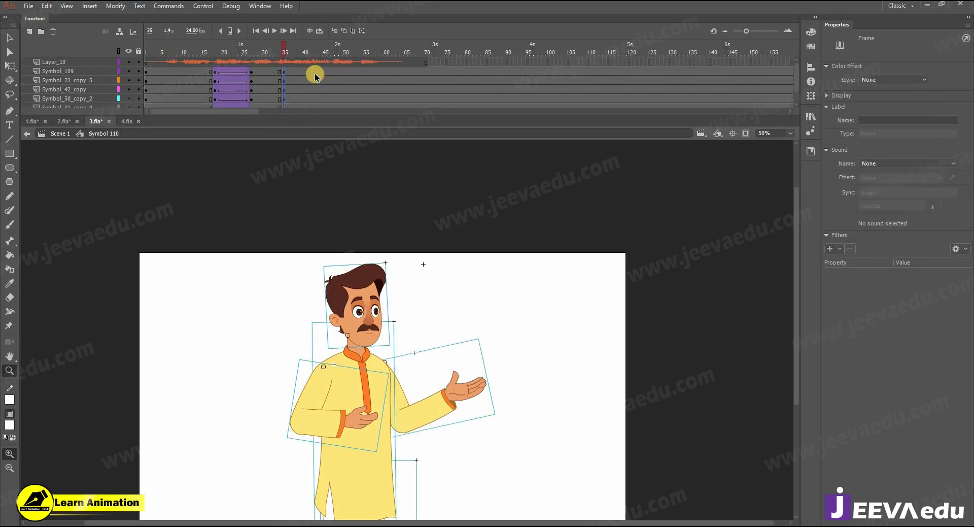
{"action": "left_click_drag", "start_coordinate": [321, 72], "coordinate": [301, 65]}
{"action": "key", "text": "F6"}
{"action": "right_click", "coordinate": [299, 72]}
{"action": "left_click", "coordinate": [325, 98]}
Step: At frame 44, tilt the whole character slightly clockwise around a pivot at his feet
{"action": "left_click", "coordinate": [128, 71]}
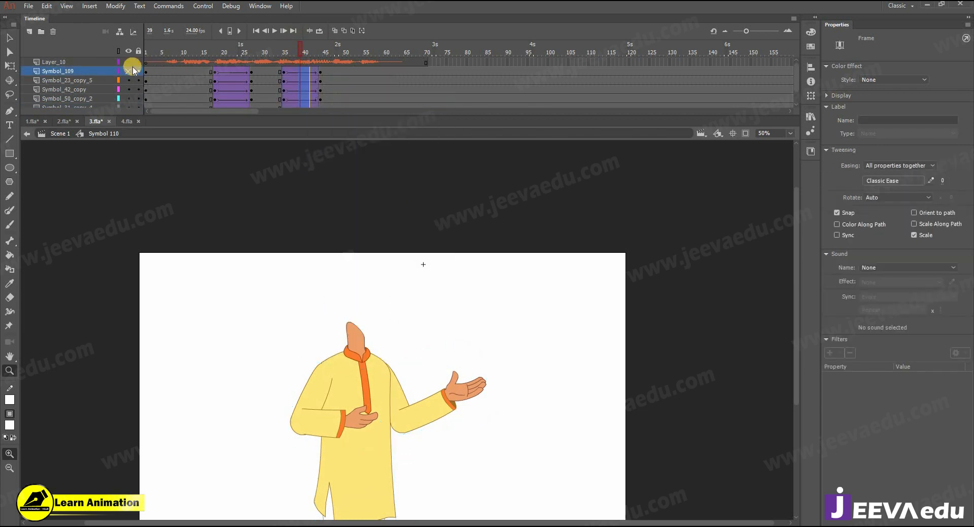
{"action": "left_click", "coordinate": [129, 62]}
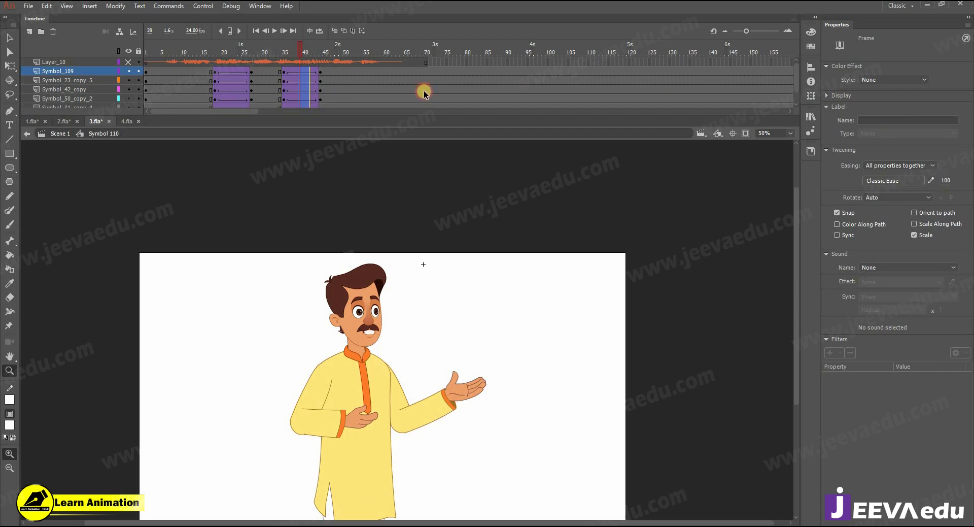
{"action": "left_click", "coordinate": [320, 68]}
{"action": "left_click_drag", "start_coordinate": [272, 253], "coordinate": [470, 426]}
{"action": "key", "text": "q"}
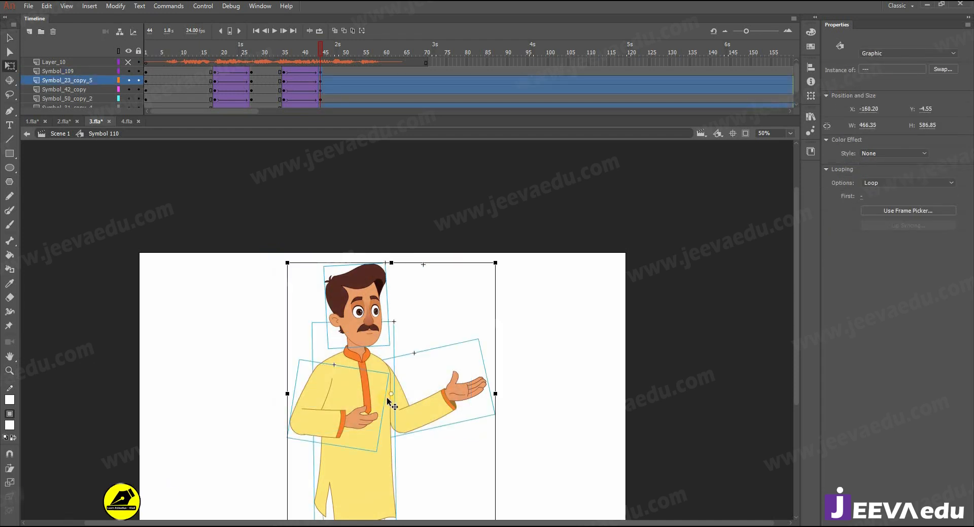
{"action": "left_click_drag", "start_coordinate": [375, 430], "coordinate": [350, 460]}
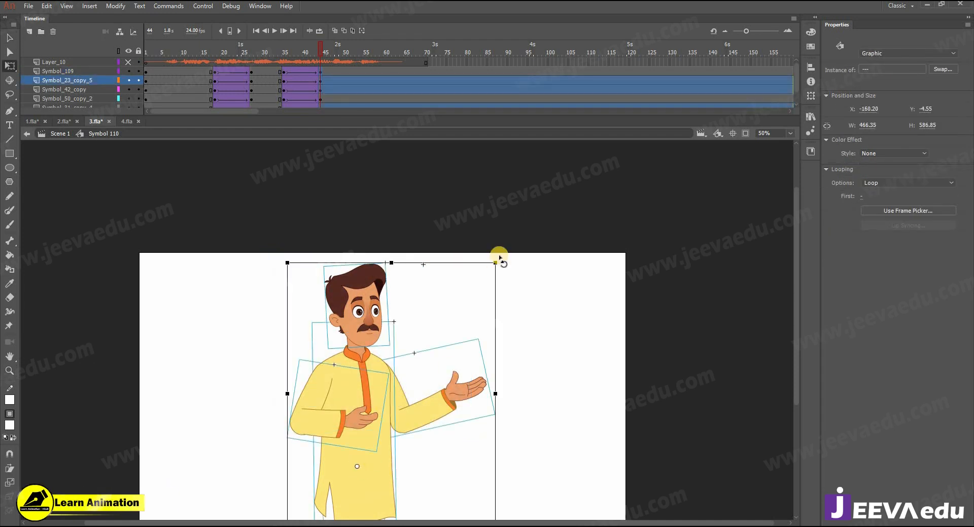
{"action": "left_click_drag", "start_coordinate": [504, 260], "coordinate": [508, 266]}
{"action": "left_click_drag", "start_coordinate": [276, 55], "coordinate": [265, 56]}
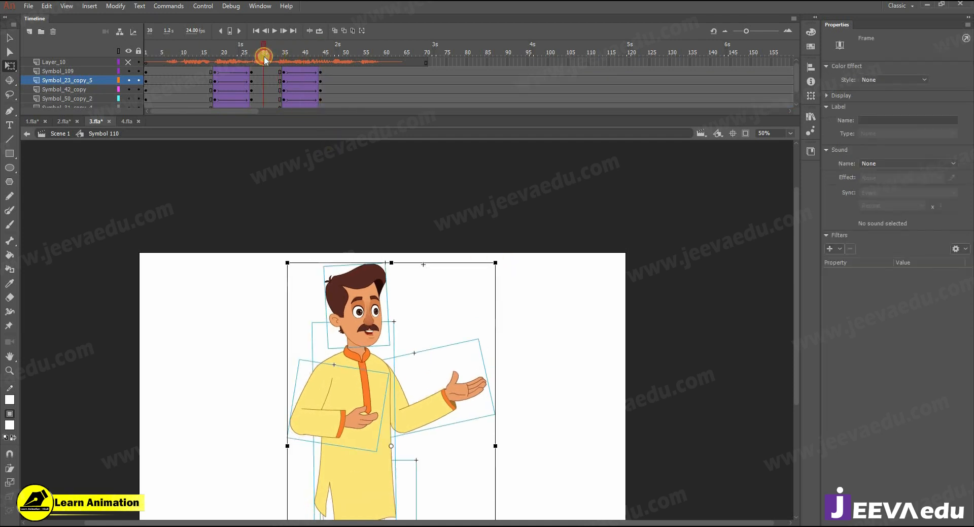
{"action": "key", "text": "Return"}
{"action": "left_click", "coordinate": [362, 299]}
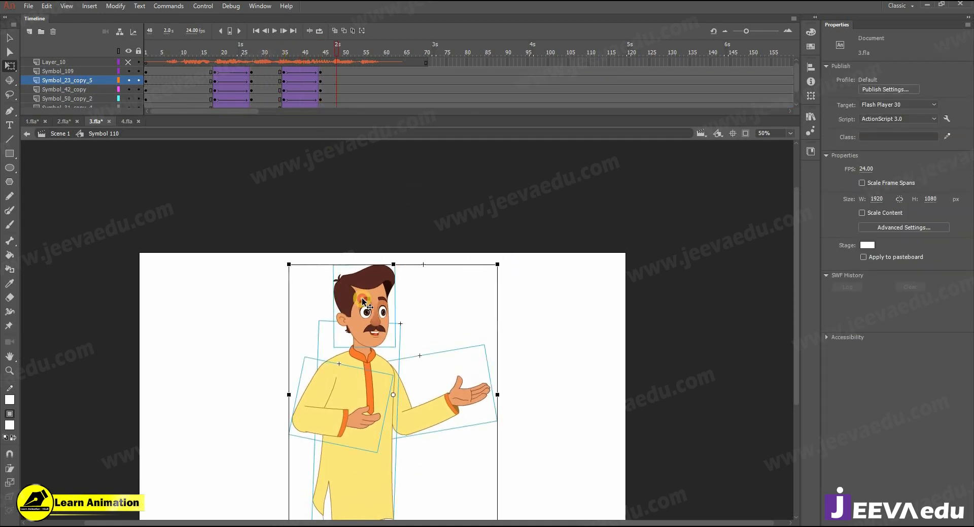
Step: Rotate the raised arm slightly counter-clockwise at frame 44, discarding a trial head tilt
{"action": "left_click", "coordinate": [408, 241]}
{"action": "left_click", "coordinate": [390, 278]}
{"action": "left_click_drag", "start_coordinate": [398, 256], "coordinate": [396, 253]}
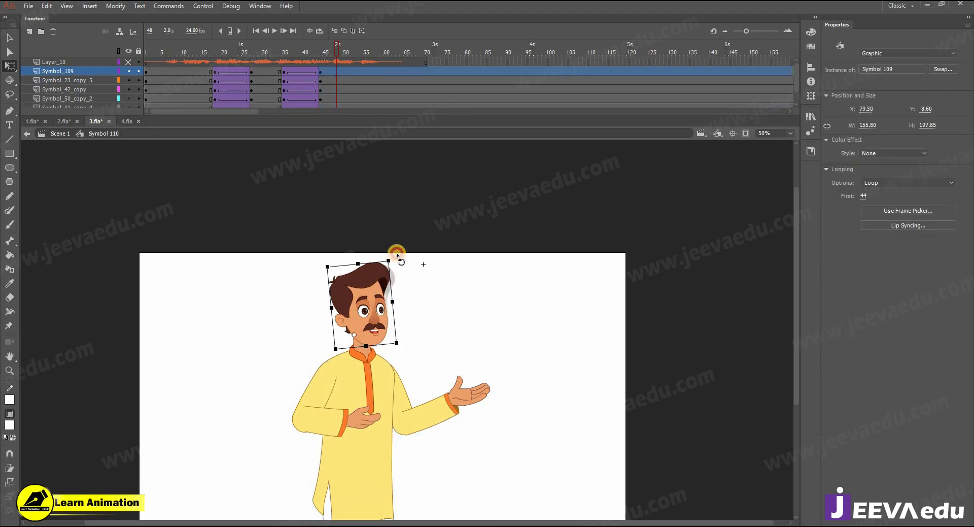
{"action": "key", "text": "ctrl+z"}
{"action": "left_click", "coordinate": [487, 417]}
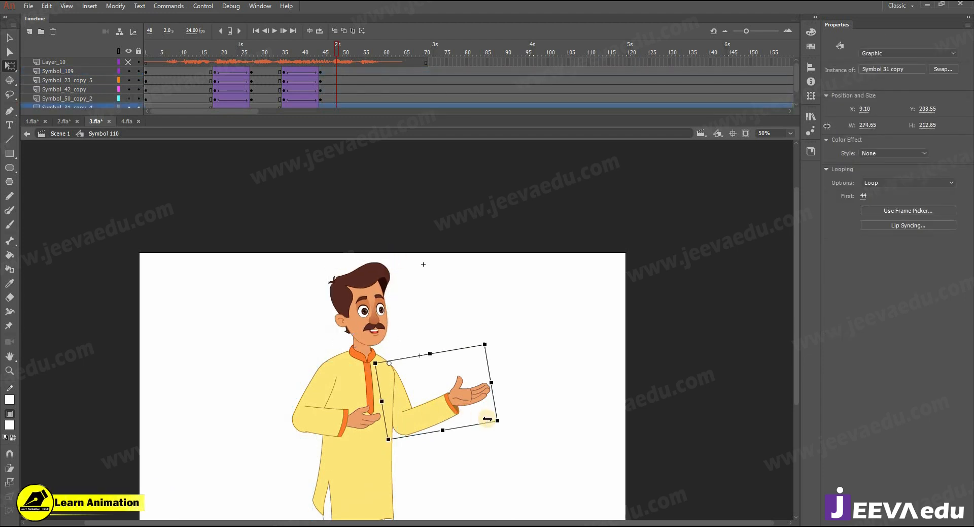
{"action": "left_click_drag", "start_coordinate": [507, 419], "coordinate": [507, 397]}
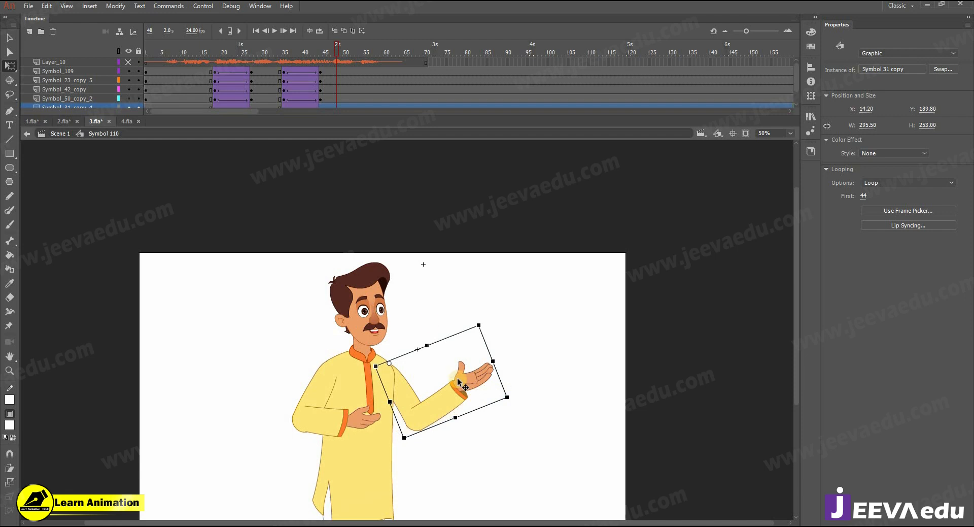
{"action": "left_click", "coordinate": [319, 73]}
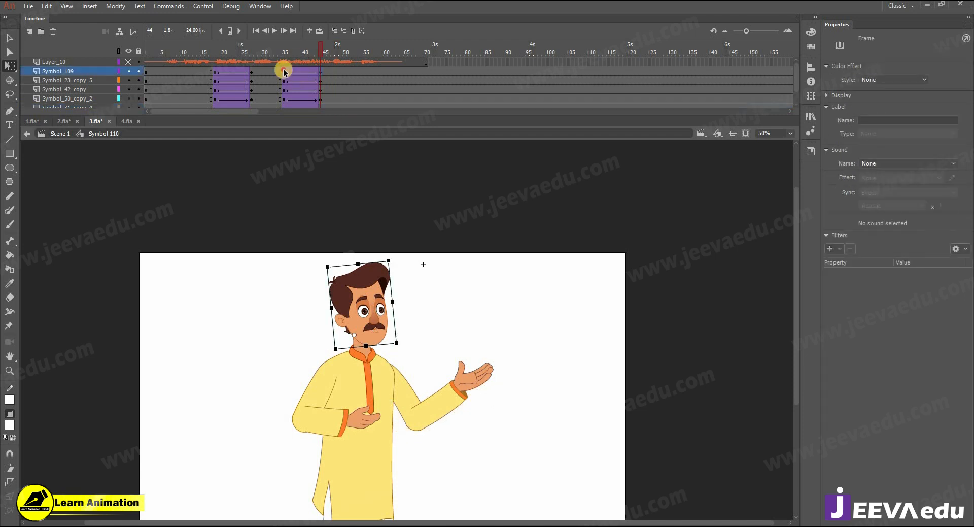
{"action": "left_click", "coordinate": [285, 70]}
{"action": "left_click", "coordinate": [320, 73]}
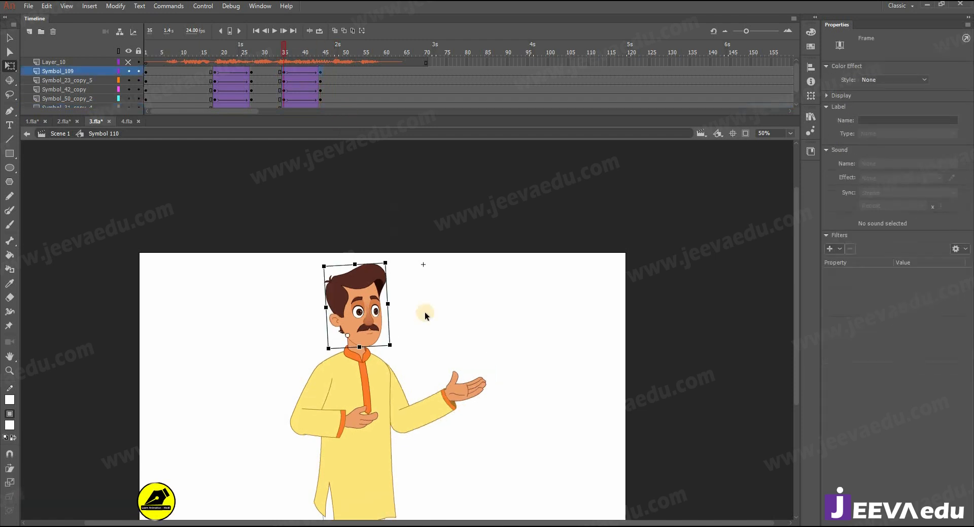
Step: Inside the raised arm symbol, tween the forearm rotating down around the elbow by frame 44
{"action": "double_click", "coordinate": [455, 387]}
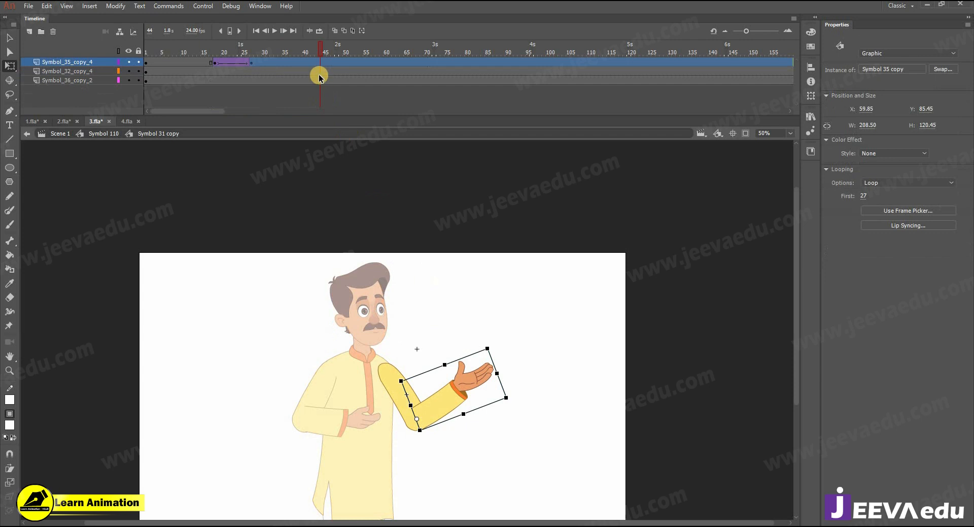
{"action": "left_click", "coordinate": [289, 64]}
{"action": "key", "text": "F6"}
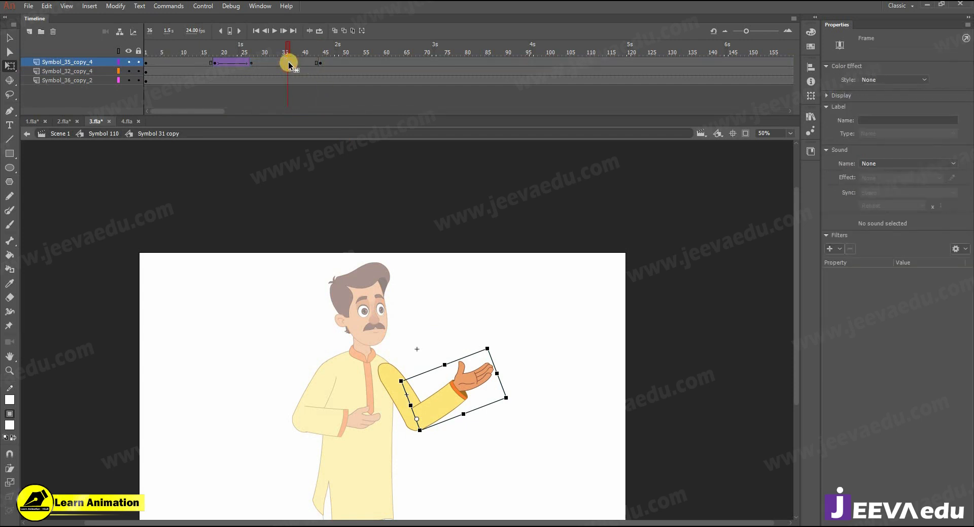
{"action": "right_click", "coordinate": [300, 63]}
{"action": "key", "text": "Return"}
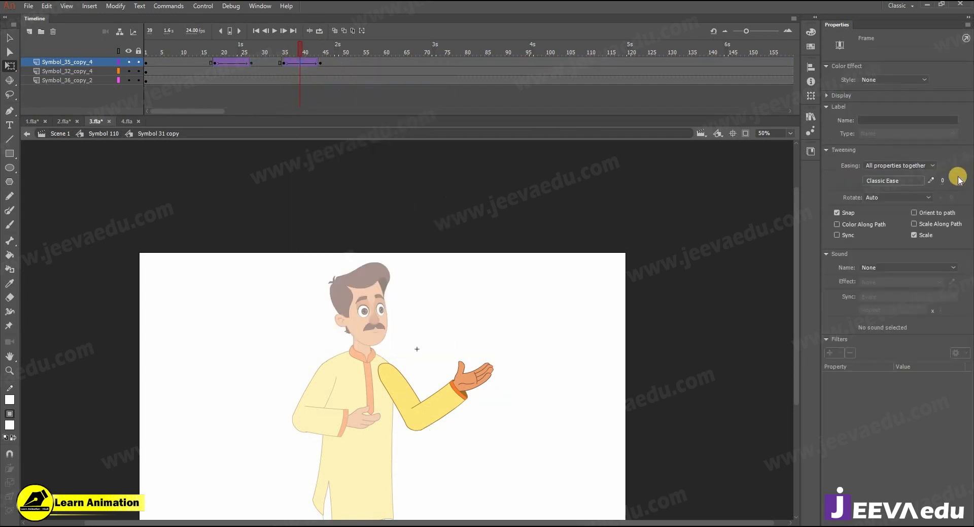
{"action": "left_click", "coordinate": [320, 62]}
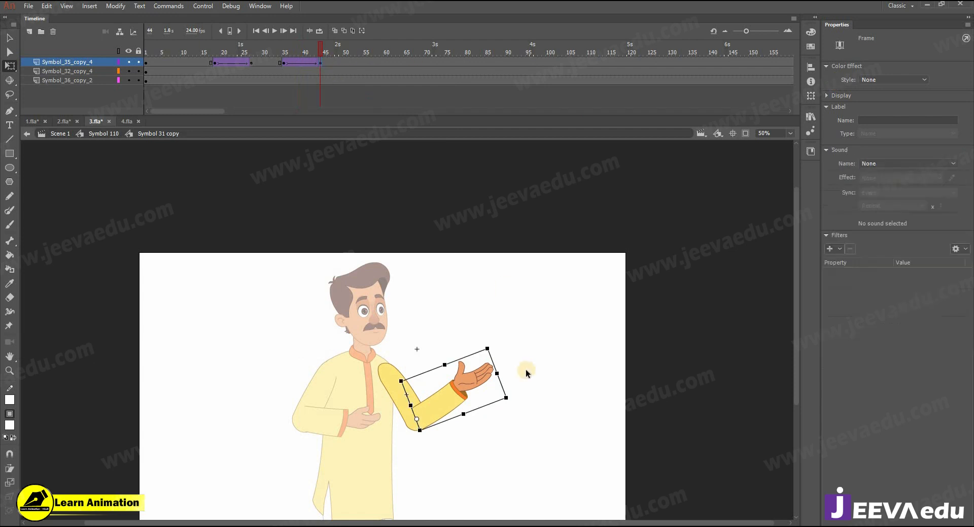
{"action": "left_click_drag", "start_coordinate": [492, 345], "coordinate": [515, 407]}
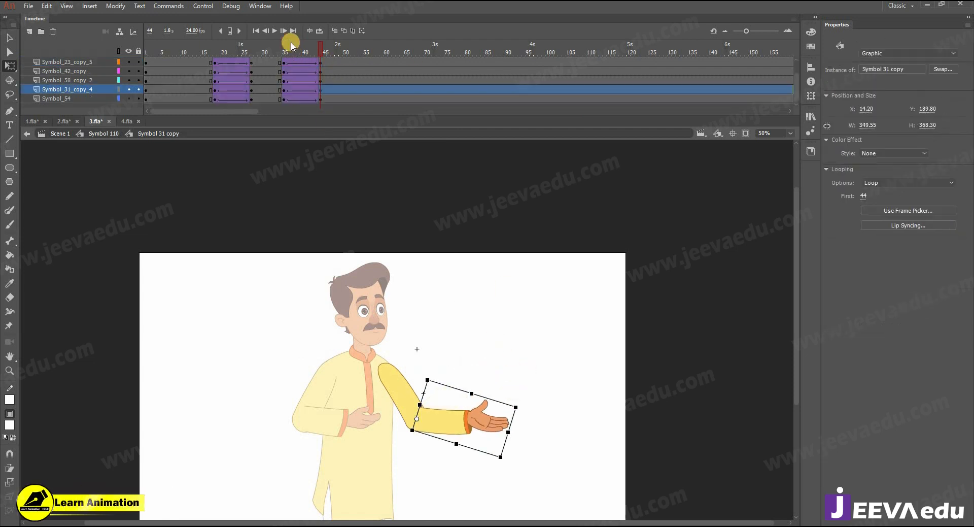
{"action": "left_click_drag", "start_coordinate": [289, 54], "coordinate": [320, 53]}
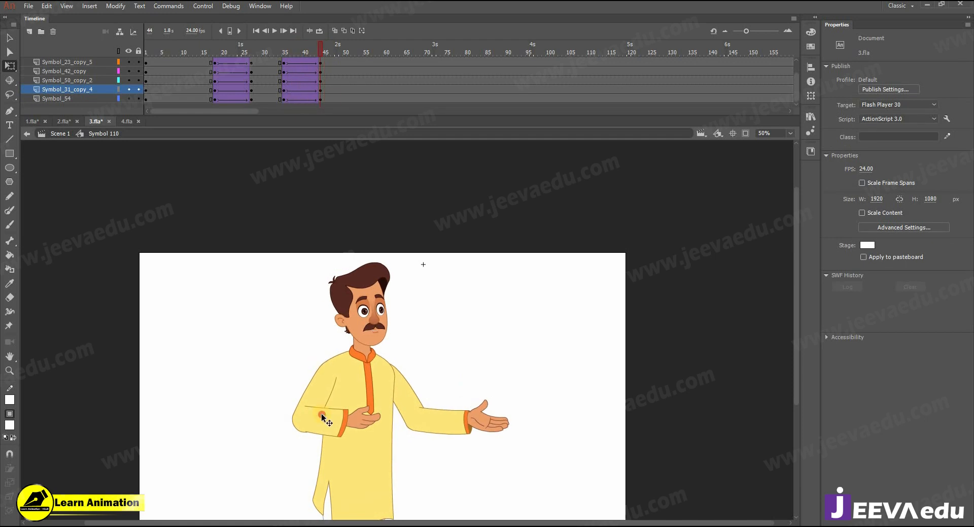
{"action": "left_click", "coordinate": [323, 417]}
{"action": "left_click_drag", "start_coordinate": [406, 459], "coordinate": [415, 462]}
Step: In the left arm symbol, tween the forearm from frame 41, ease 100 out, hanging at his side by 44
{"action": "double_click", "coordinate": [335, 401]}
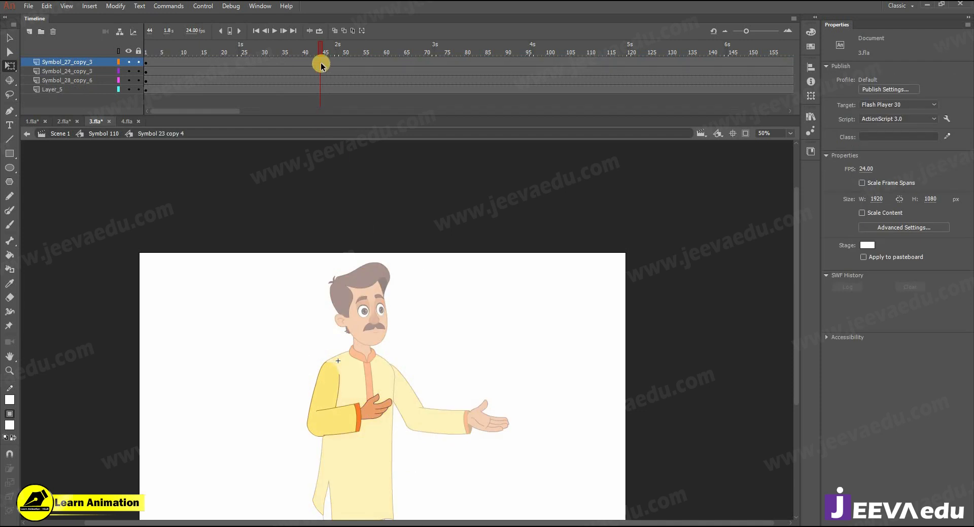
{"action": "left_click", "coordinate": [320, 63]}
{"action": "left_click", "coordinate": [285, 63]}
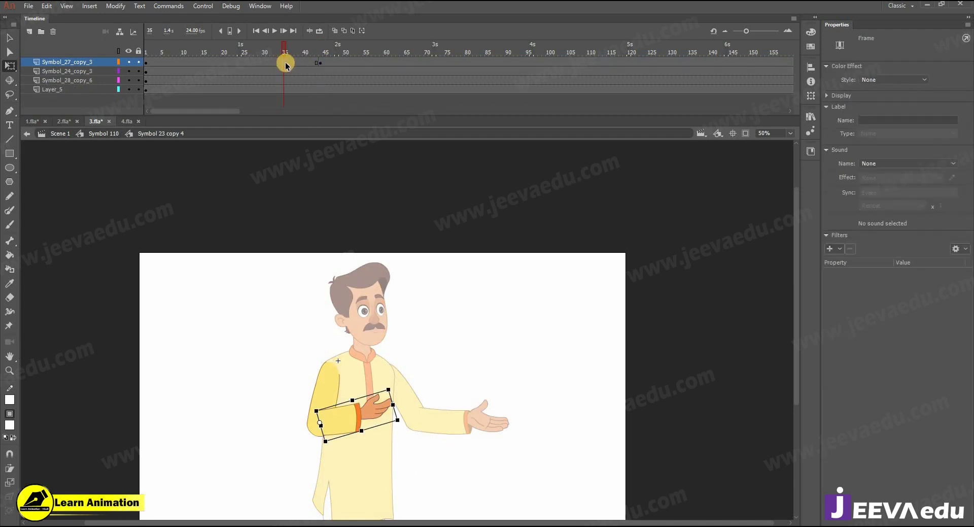
{"action": "left_click", "coordinate": [146, 62]}
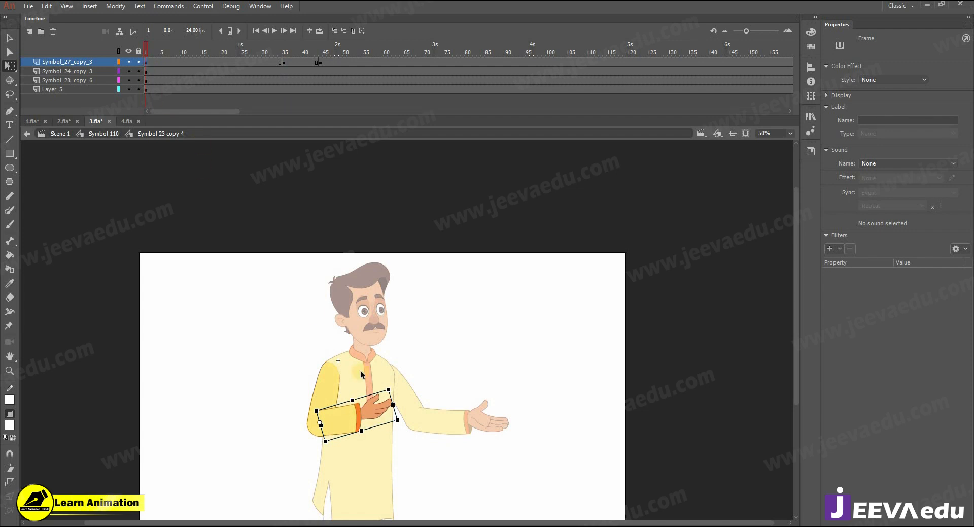
{"action": "left_click", "coordinate": [321, 62]}
{"action": "left_click", "coordinate": [145, 63]}
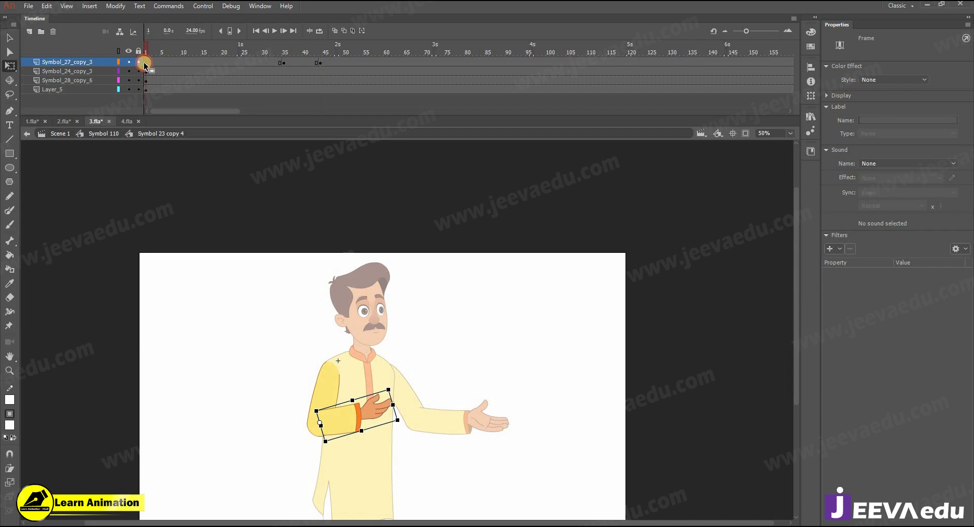
{"action": "right_click", "coordinate": [307, 62]}
{"action": "left_click", "coordinate": [357, 90]}
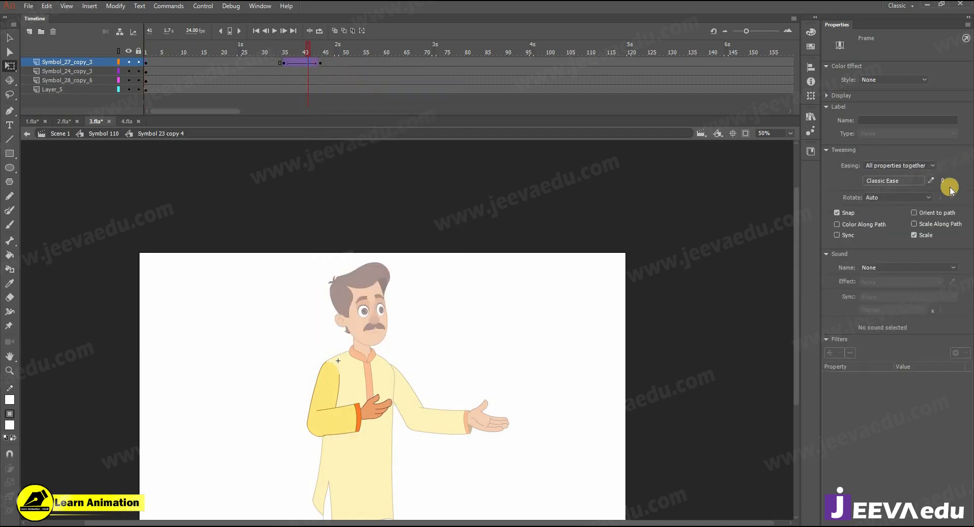
{"action": "left_click", "coordinate": [320, 62]}
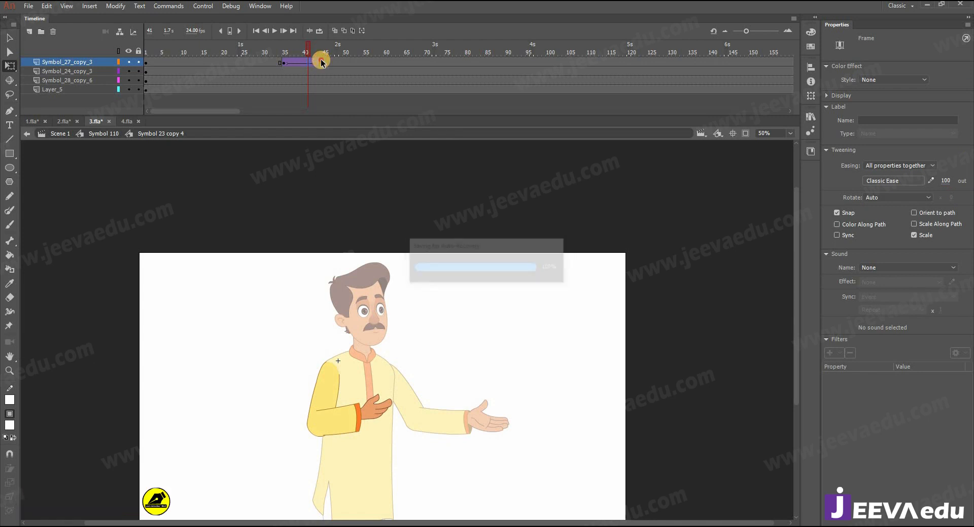
{"action": "left_click", "coordinate": [378, 405]}
{"action": "left_click_drag", "start_coordinate": [397, 388], "coordinate": [350, 474]}
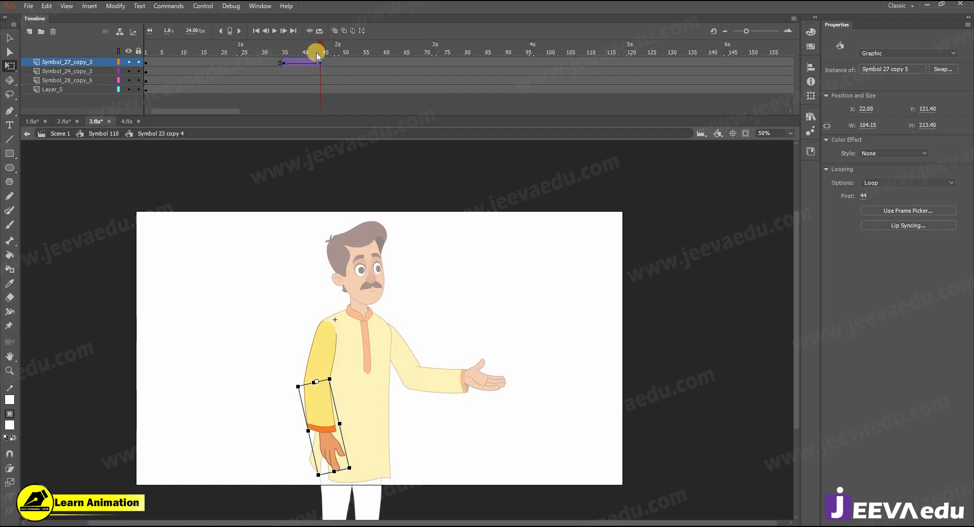
Step: Preview the forearm drop, return to Symbol 110, and slightly adjust the left arm's rotation
{"action": "left_click", "coordinate": [269, 58]}
{"action": "key", "text": "Return"}
{"action": "left_click", "coordinate": [270, 327]}
{"action": "double_click", "coordinate": [270, 326]}
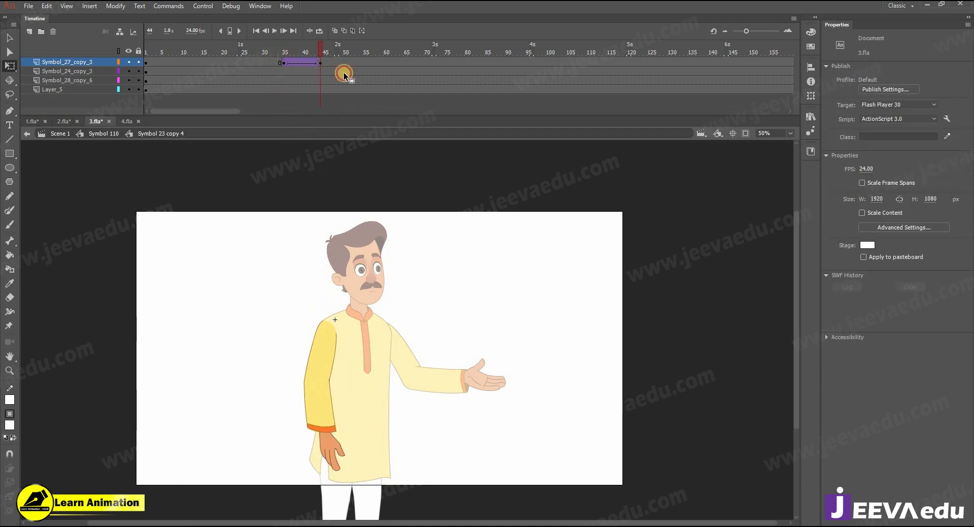
{"action": "left_click", "coordinate": [281, 53]}
{"action": "key", "text": "Return"}
{"action": "left_click", "coordinate": [338, 410]}
{"action": "left_click_drag", "start_coordinate": [355, 475], "coordinate": [337, 477]}
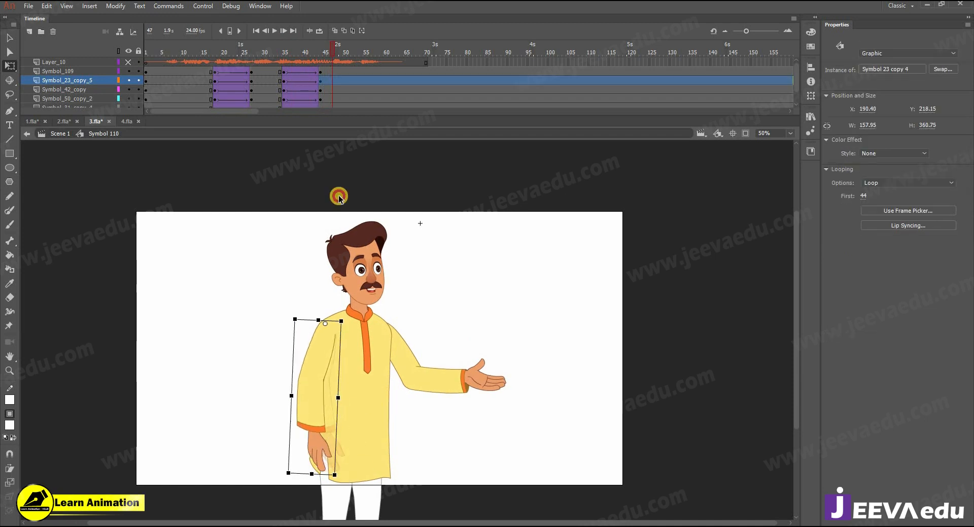
Step: Compare the current pose with the animation in 1.fla, then return to 3.fla
{"action": "left_click", "coordinate": [278, 54]}
{"action": "key", "text": "Return"}
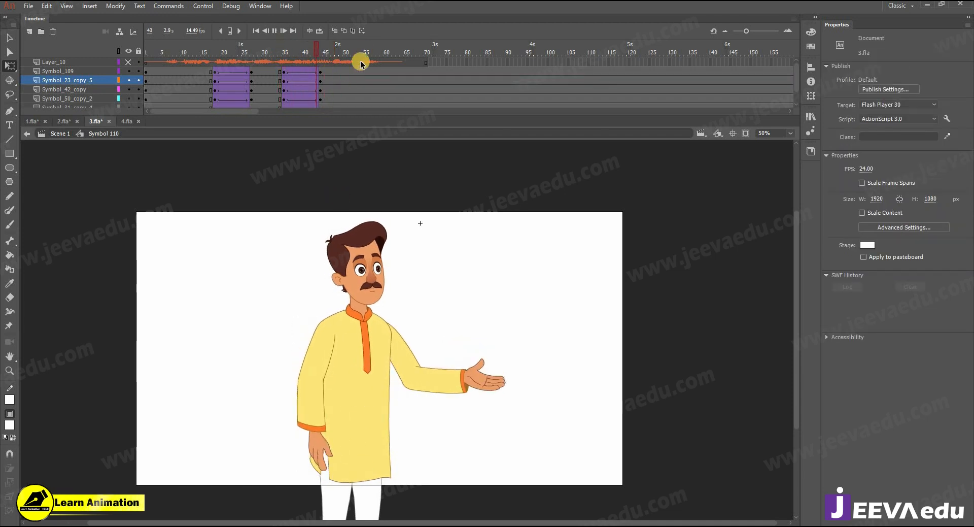
{"action": "mouse_move", "coordinate": [311, 60]}
{"action": "left_mouse_down"}
{"action": "mouse_move", "coordinate": [296, 61]}
{"action": "mouse_move", "coordinate": [321, 61]}
{"action": "left_mouse_up"}
{"action": "left_click", "coordinate": [320, 61]}
{"action": "left_click", "coordinate": [33, 121]}
{"action": "left_click_drag", "start_coordinate": [317, 54], "coordinate": [346, 70]}
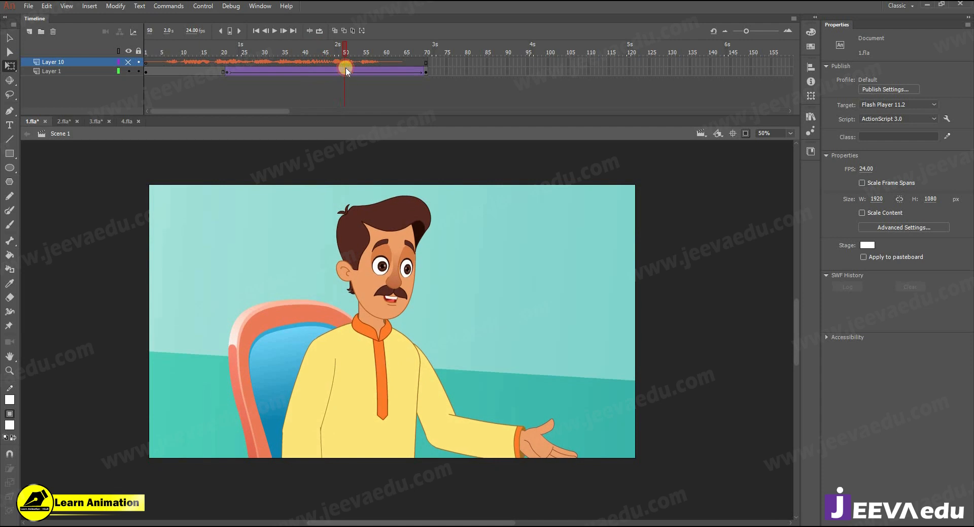
{"action": "left_click", "coordinate": [125, 122]}
{"action": "left_click", "coordinate": [100, 122]}
{"action": "mouse_move", "coordinate": [304, 48]}
{"action": "left_mouse_down"}
{"action": "mouse_move", "coordinate": [285, 52]}
{"action": "mouse_move", "coordinate": [319, 56]}
{"action": "left_mouse_up"}
Step: At frame 44, rotate the head counter-clockwise and preview the sway
{"action": "left_click", "coordinate": [387, 232]}
{"action": "left_click_drag", "start_coordinate": [278, 212], "coordinate": [473, 360]}
{"action": "left_click", "coordinate": [347, 429]}
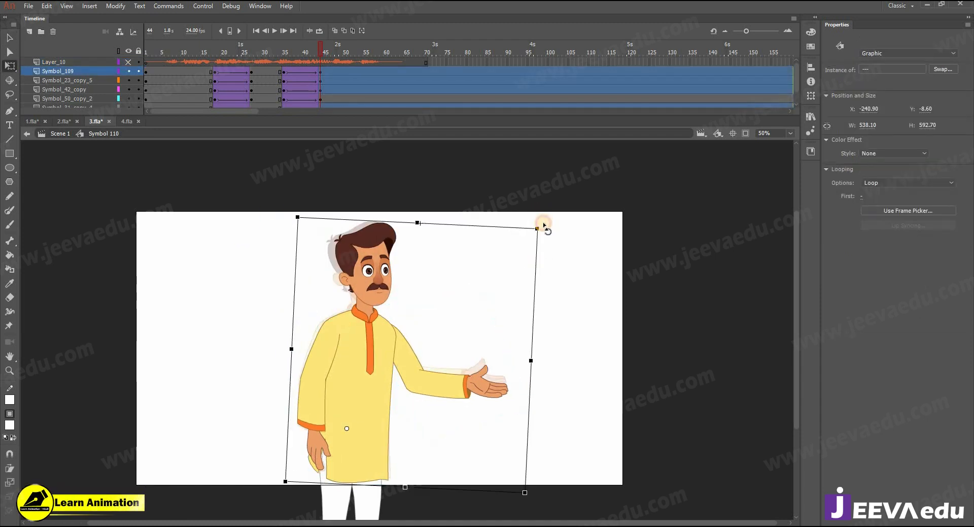
{"action": "left_click", "coordinate": [217, 76]}
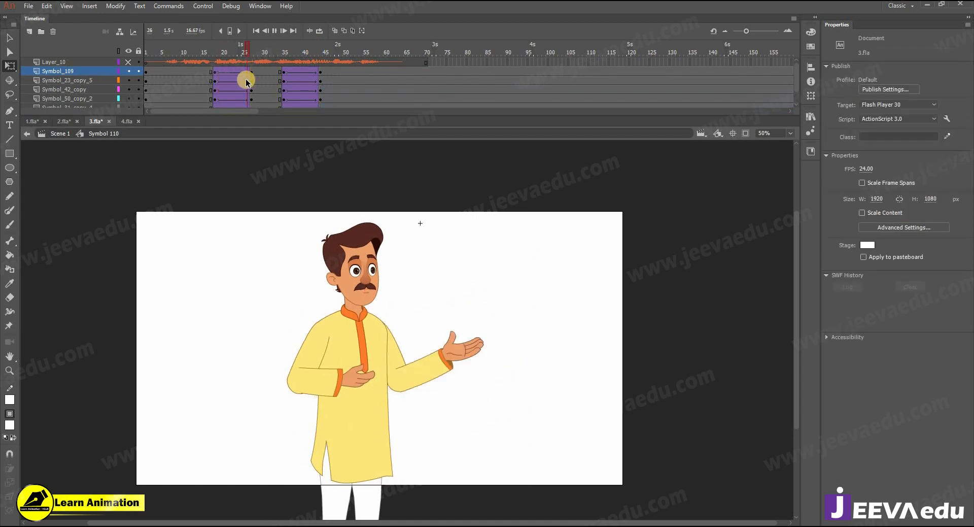
{"action": "left_click", "coordinate": [325, 50]}
{"action": "left_click", "coordinate": [322, 51]}
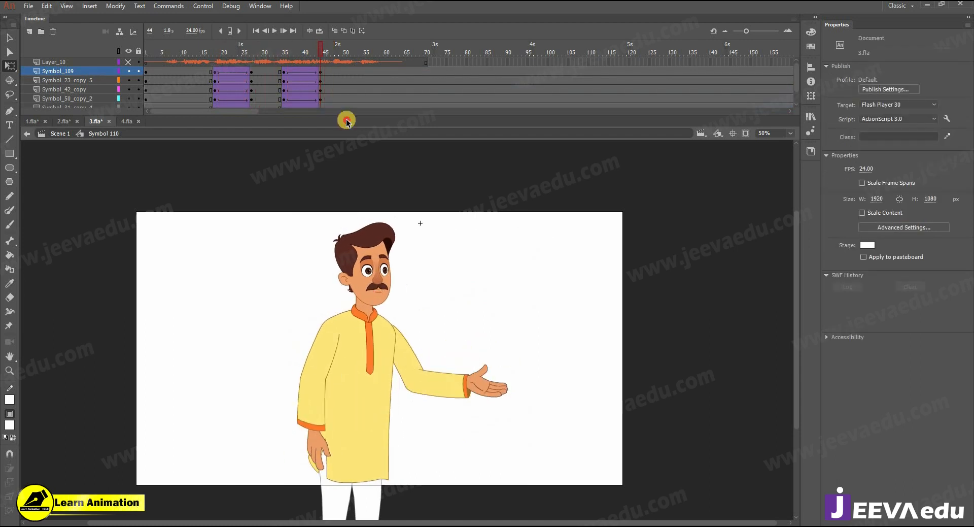
{"action": "left_click", "coordinate": [380, 250]}
{"action": "left_click_drag", "start_coordinate": [397, 212], "coordinate": [388, 203]}
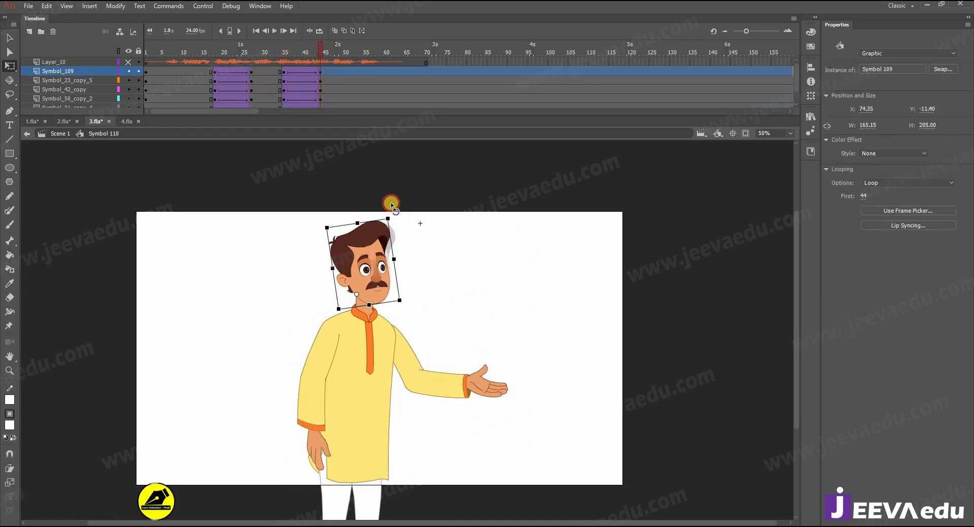
{"action": "left_click_drag", "start_coordinate": [307, 52], "coordinate": [322, 76]}
Step: Zoom in on the face and add keyframes at frames 44 and 35 on all face layers
{"action": "key", "text": "z"}
{"action": "left_click", "coordinate": [377, 266]}
{"action": "key", "text": "v"}
{"action": "left_click", "coordinate": [394, 334]}
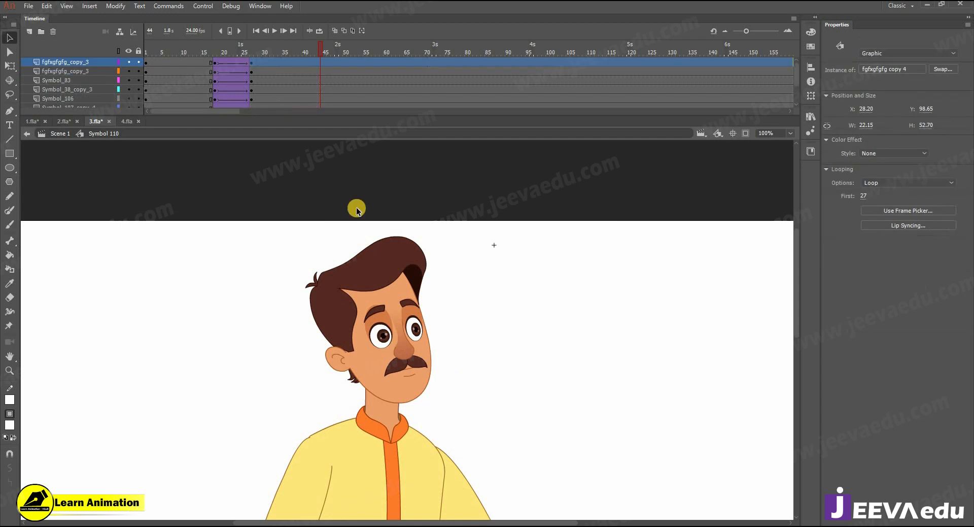
{"action": "left_click_drag", "start_coordinate": [320, 65], "coordinate": [319, 127]}
{"action": "key", "text": "F6"}
{"action": "scroll", "coordinate": [292, 97], "scroll_direction": "up", "scroll_amount": 3}
{"action": "left_click_drag", "start_coordinate": [283, 61], "coordinate": [278, 135]}
{"action": "key", "text": "F6"}
{"action": "scroll", "coordinate": [287, 71], "scroll_direction": "up", "scroll_amount": 3}
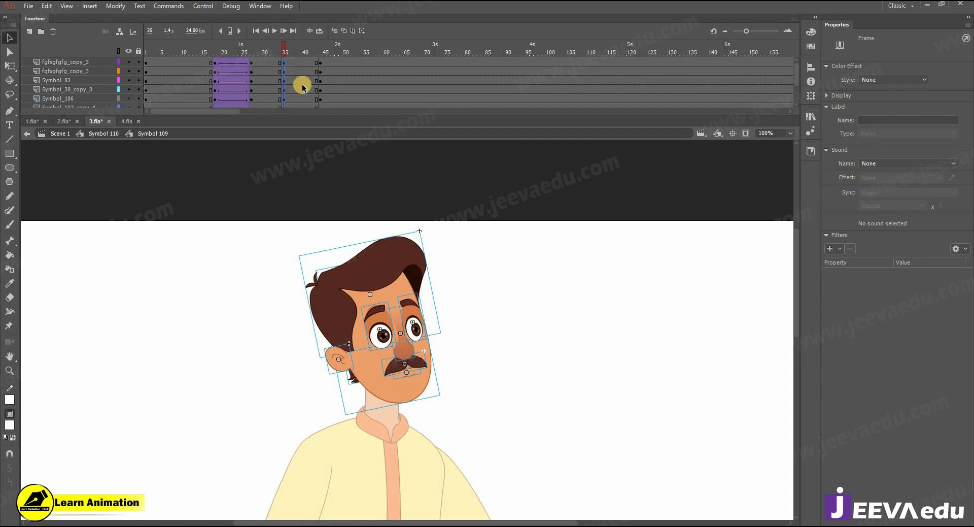
Step: Create classic tweens from frame 35 to 44 with ease 100 out
{"action": "right_click", "coordinate": [285, 67]}
{"action": "mouse_move", "coordinate": [296, 62]}
{"action": "left_mouse_down"}
{"action": "mouse_move", "coordinate": [306, 126]}
{"action": "mouse_move", "coordinate": [294, 63]}
{"action": "left_mouse_up"}
{"action": "left_click", "coordinate": [352, 63]}
{"action": "right_click", "coordinate": [292, 86]}
{"action": "left_click", "coordinate": [315, 118]}
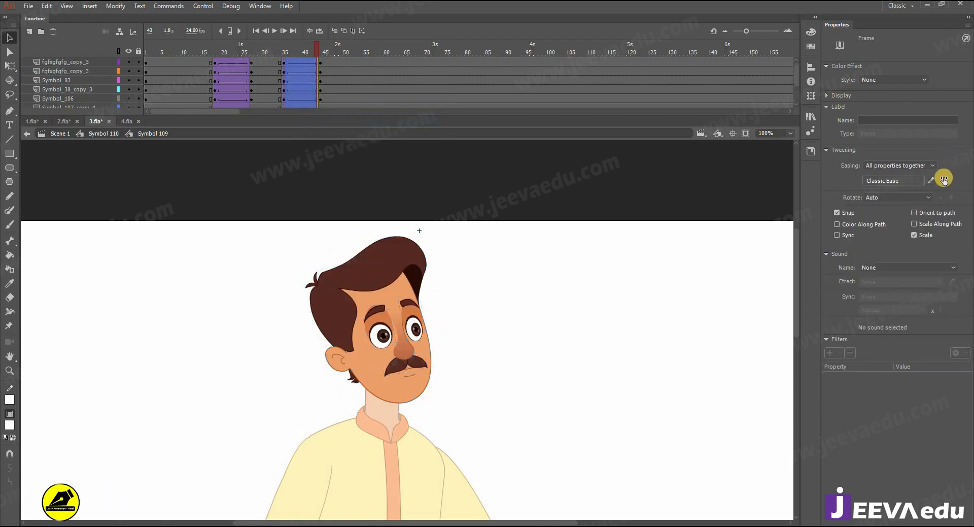
{"action": "left_click_drag", "start_coordinate": [943, 180], "coordinate": [971, 91]}
Step: At frame 44 zoomed to 200%, arrow-nudge the eye, mouth and mustache, then preview the motion
{"action": "left_click", "coordinate": [319, 47]}
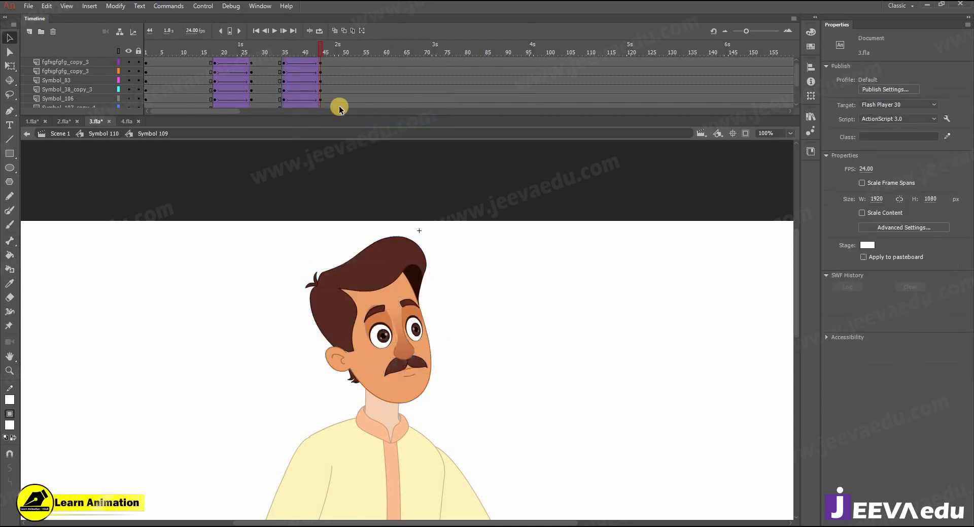
{"action": "key", "text": "z"}
{"action": "left_click", "coordinate": [392, 346]}
{"action": "left_click", "coordinate": [445, 298]}
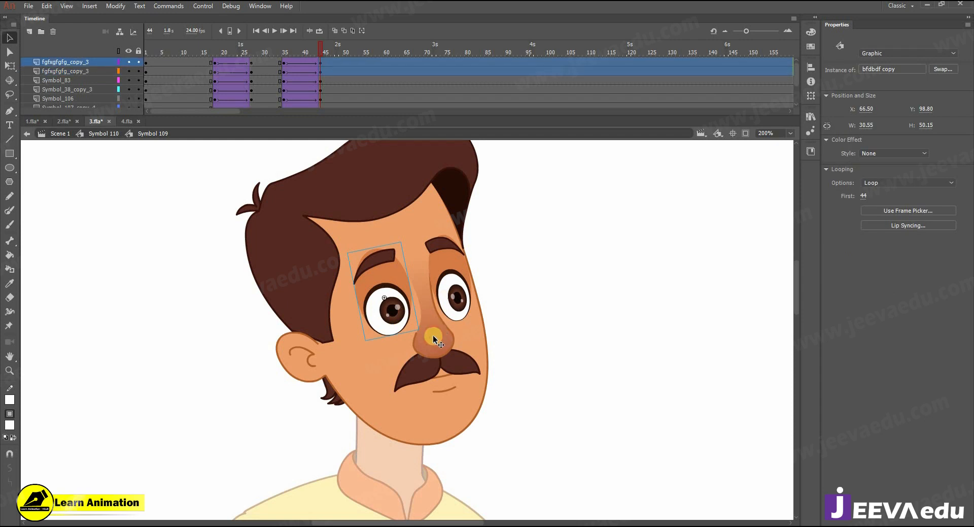
{"action": "left_click", "coordinate": [441, 381]}
{"action": "left_click", "coordinate": [441, 375]}
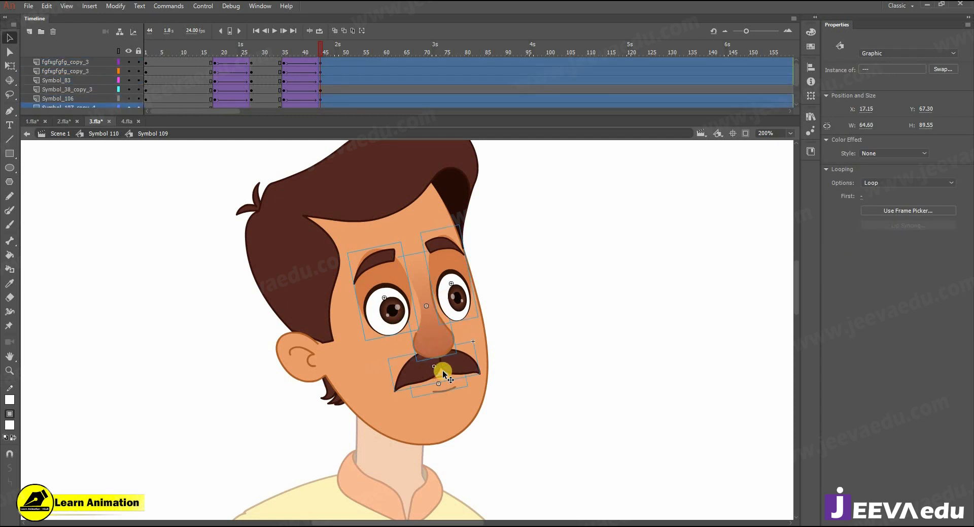
{"action": "key", "text": "Right"}
{"action": "key", "text": "Right"}
{"action": "key", "text": "Right"}
{"action": "key", "text": "Right"}
{"action": "key", "text": "Right"}
{"action": "key", "text": "Right"}
{"action": "key", "text": "Up"}
{"action": "key", "text": "Up"}
{"action": "key", "text": "Up"}
{"action": "key", "text": "Up"}
{"action": "key", "text": "Up"}
{"action": "key", "text": "Left"}
{"action": "key", "text": "Left"}
{"action": "key", "text": "Left"}
{"action": "key", "text": "Up"}
{"action": "key", "text": "Up"}
{"action": "key", "text": "Up"}
{"action": "key", "text": "Up"}
{"action": "key", "text": "Left"}
{"action": "key", "text": "Left"}
{"action": "key", "text": "Left"}
{"action": "key", "text": "Up"}
{"action": "key", "text": "Up"}
{"action": "key", "text": "Up"}
{"action": "key", "text": "Down"}
{"action": "key", "text": "Down"}
{"action": "key", "text": "Down"}
{"action": "key", "text": "Down"}
{"action": "key", "text": "Down"}
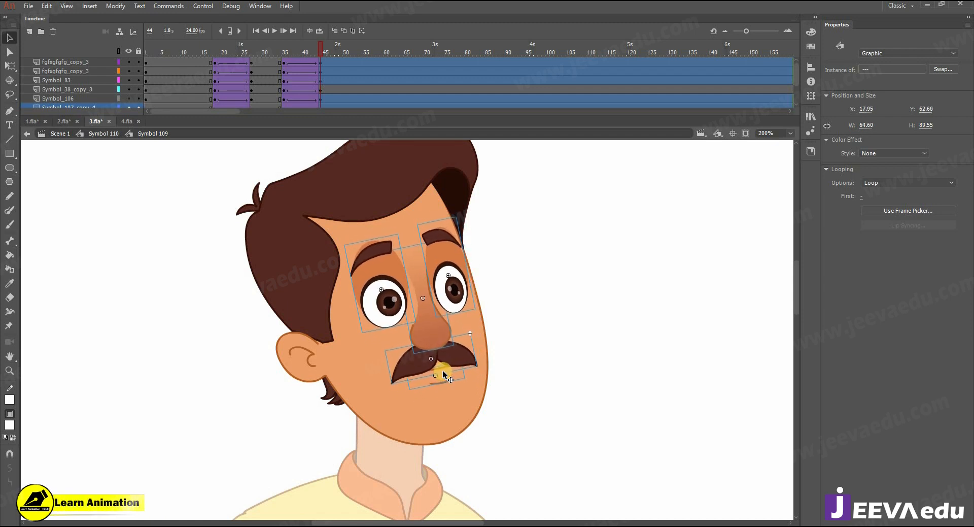
{"action": "left_click_drag", "start_coordinate": [300, 52], "coordinate": [315, 72]}
{"action": "left_click", "coordinate": [315, 72]}
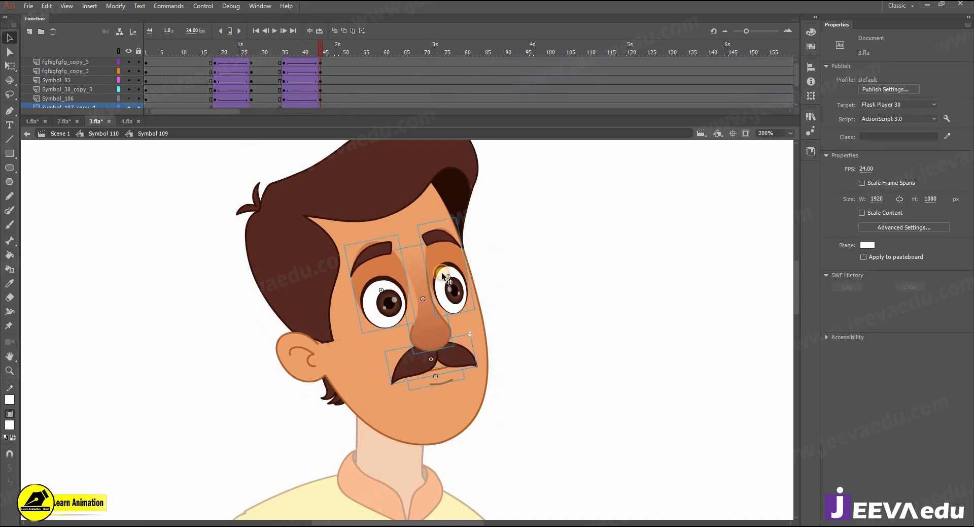
Step: Shift both eyes, nose, mustache and mouth right and down at frame 44, then check frames 41–44
{"action": "left_click", "coordinate": [440, 284]}
{"action": "left_click", "coordinate": [442, 286], "text": "shift"}
{"action": "left_click", "coordinate": [442, 325], "text": "shift"}
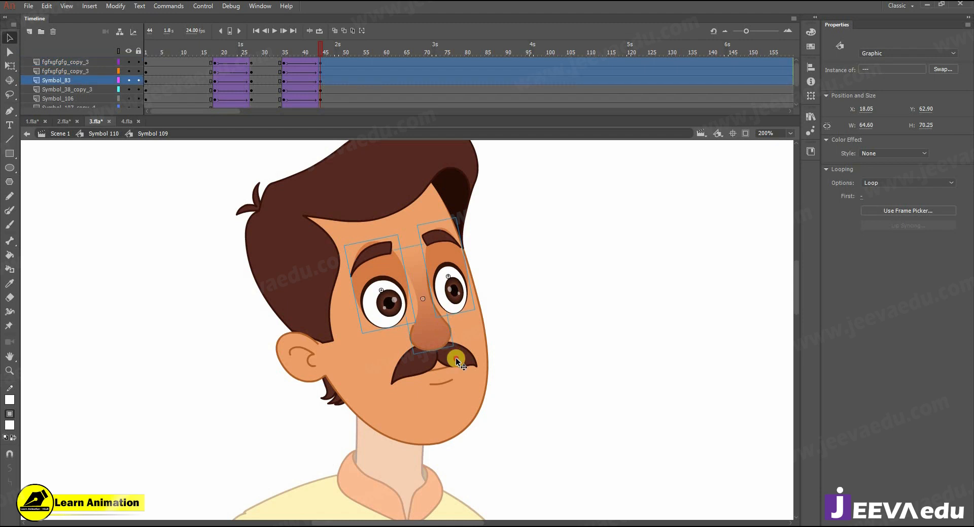
{"action": "left_click", "coordinate": [452, 361], "text": "shift"}
{"action": "left_click", "coordinate": [445, 385], "text": "shift"}
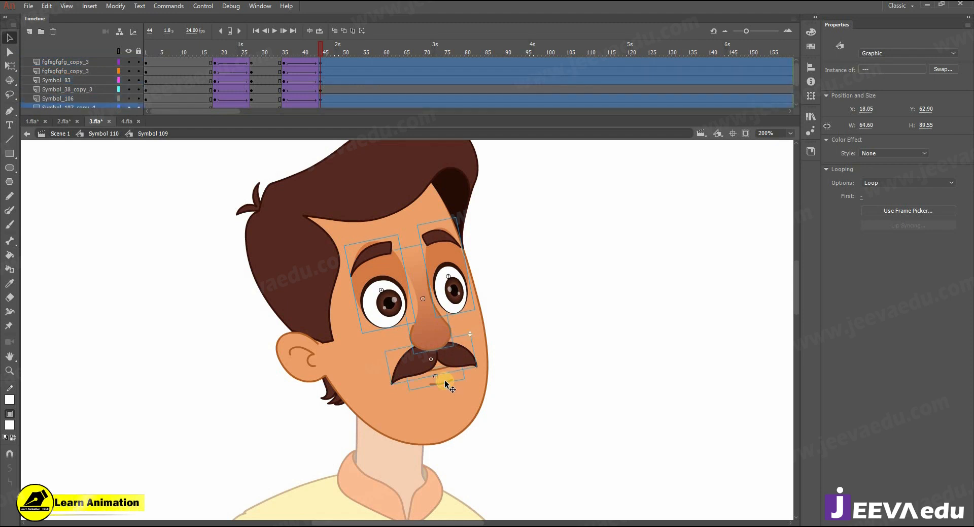
{"action": "key", "text": "Right"}
{"action": "key", "text": "Right"}
{"action": "key", "text": "Right"}
{"action": "key", "text": "Down"}
{"action": "key", "text": "Down"}
{"action": "key", "text": "Down"}
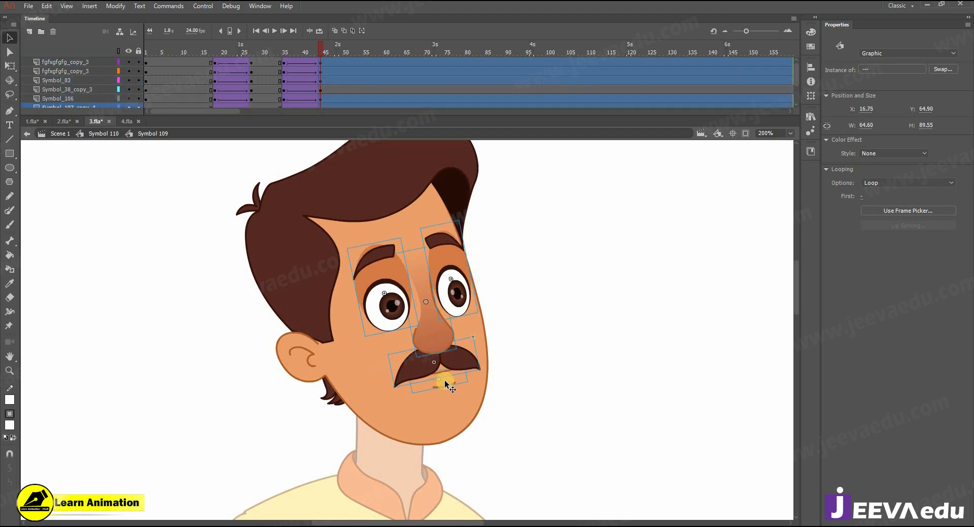
{"action": "left_click", "coordinate": [308, 47]}
{"action": "key", "text": "comma"}
{"action": "key", "text": "comma"}
{"action": "key", "text": "comma"}
{"action": "key", "text": "period"}
{"action": "key", "text": "period"}
{"action": "key", "text": "period"}
{"action": "key", "text": "period"}
{"action": "key", "text": "period"}
{"action": "key", "text": "period"}
{"action": "key", "text": "period"}
{"action": "key", "text": "comma"}
{"action": "key", "text": "period"}
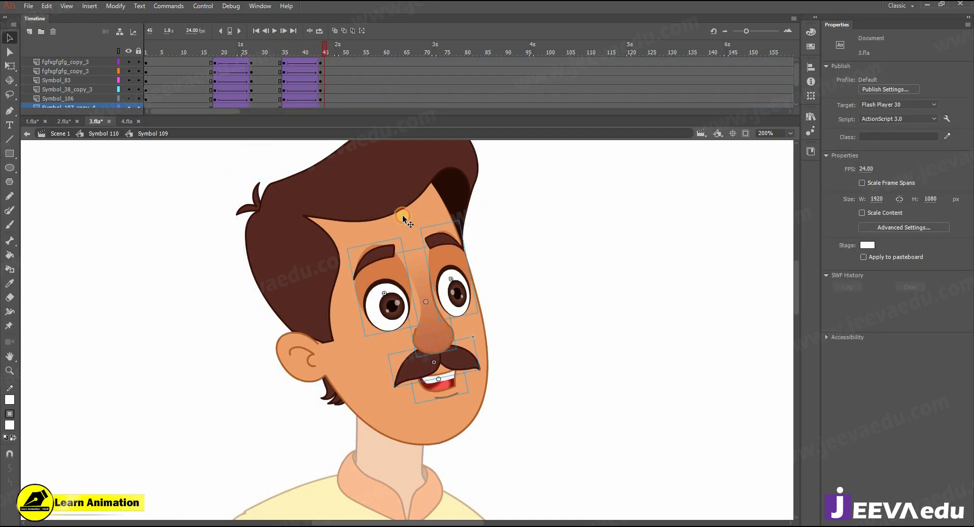
Step: Inside the eyebrow symbol, add a keyframe at frame 45 and a classic tween from frame 35
{"action": "double_click", "coordinate": [379, 251]}
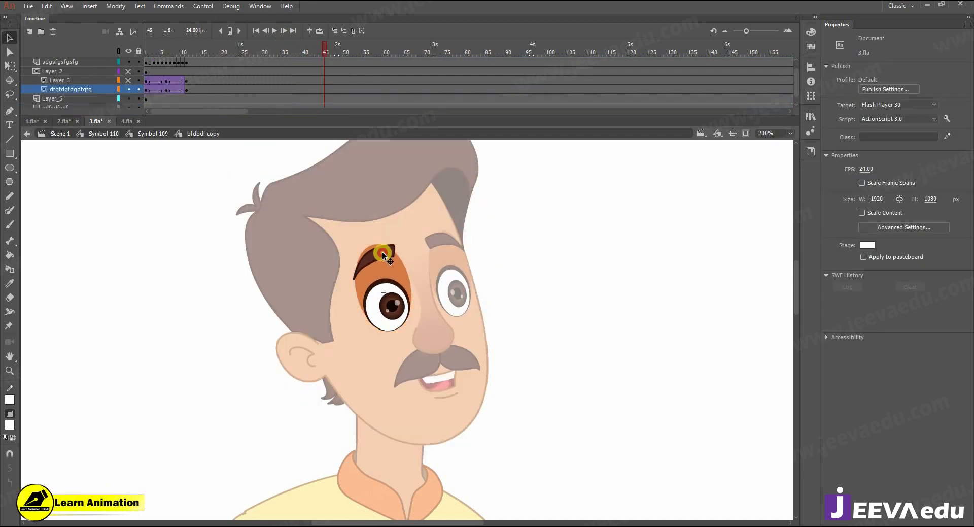
{"action": "left_click", "coordinate": [325, 63]}
{"action": "key", "text": "F6"}
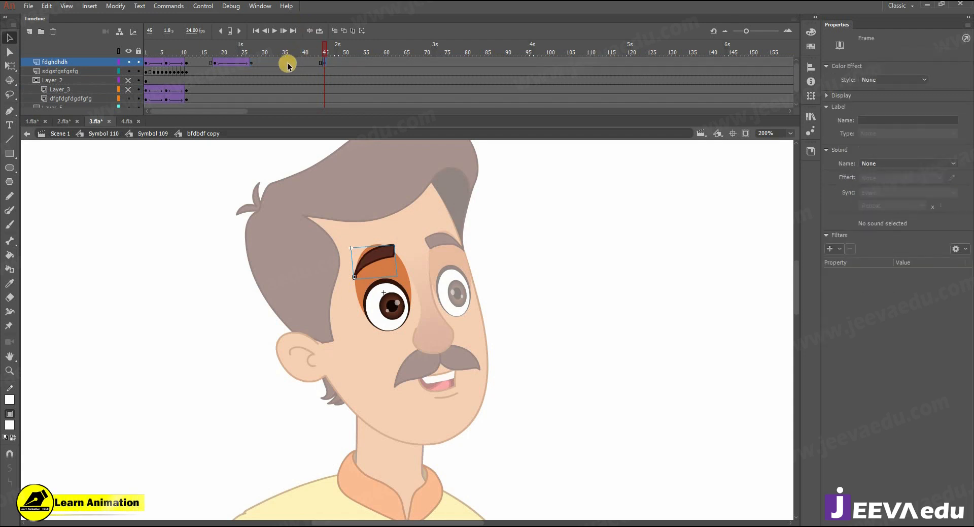
{"action": "left_click", "coordinate": [285, 63]}
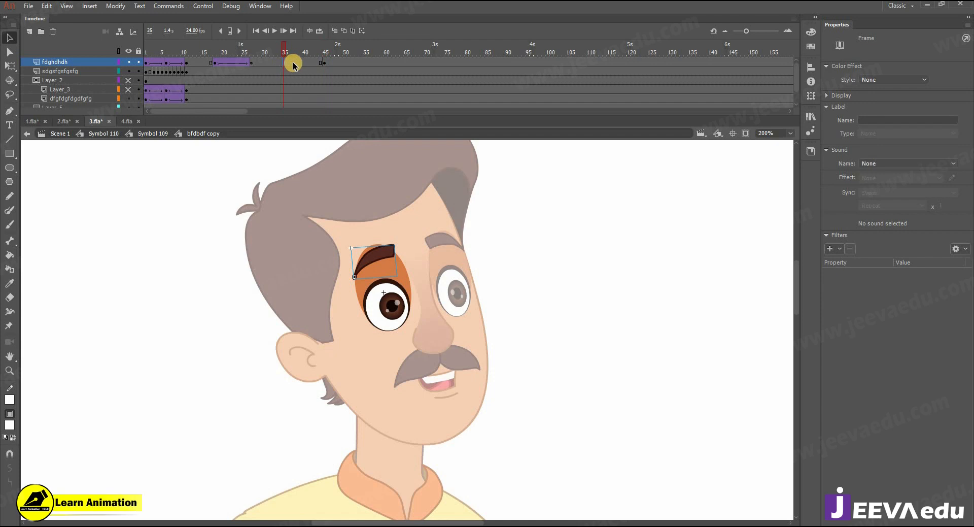
{"action": "right_click", "coordinate": [306, 61]}
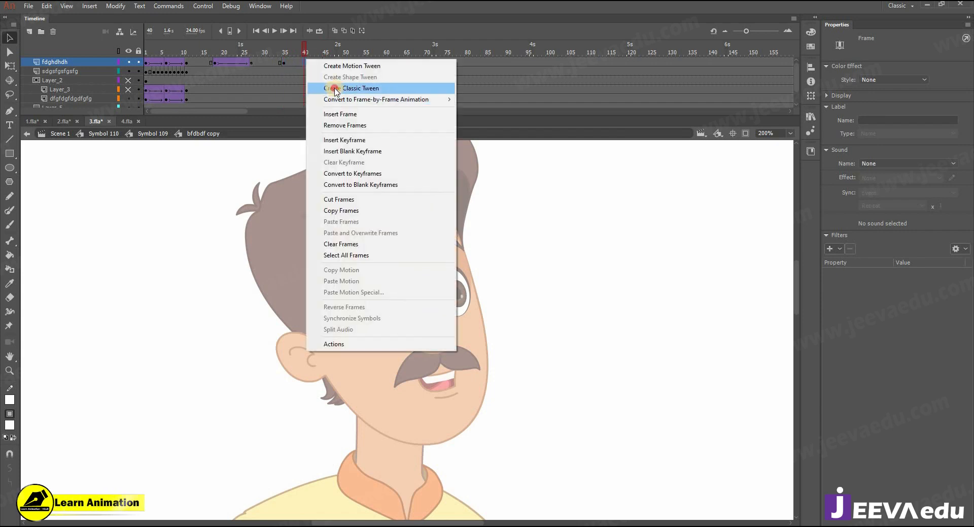
{"action": "left_click", "coordinate": [327, 84]}
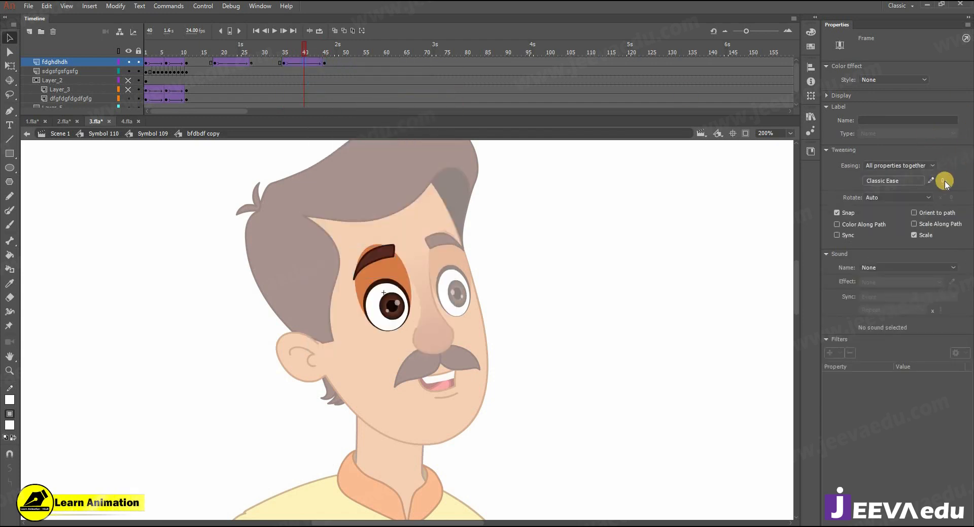
Step: At frame 45, rotate the eyebrow counter-clockwise into a steeper tilt and raise it slightly
{"action": "left_click", "coordinate": [326, 61]}
{"action": "key", "text": "q"}
{"action": "left_click_drag", "start_coordinate": [400, 240], "coordinate": [394, 234]}
{"action": "key", "text": "z"}
{"action": "left_click", "coordinate": [378, 260]}
{"action": "key", "text": "v"}
{"action": "left_click_drag", "start_coordinate": [391, 303], "coordinate": [386, 292]}
Step: Select the pupil and compare the eyebrow pose between frames 45 and 35
{"action": "key", "text": "z"}
{"action": "left_click", "coordinate": [447, 305], "text": "alt"}
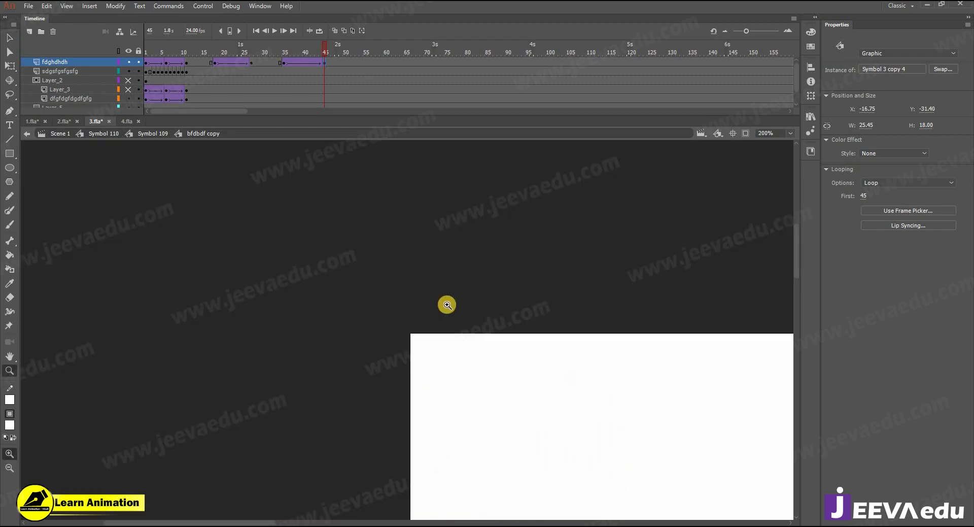
{"action": "left_click", "coordinate": [459, 388], "text": "alt"}
{"action": "left_click", "coordinate": [460, 388], "text": "alt"}
{"action": "left_click", "coordinate": [459, 388], "text": "alt"}
{"action": "left_click", "coordinate": [402, 323]}
{"action": "left_click", "coordinate": [402, 319]}
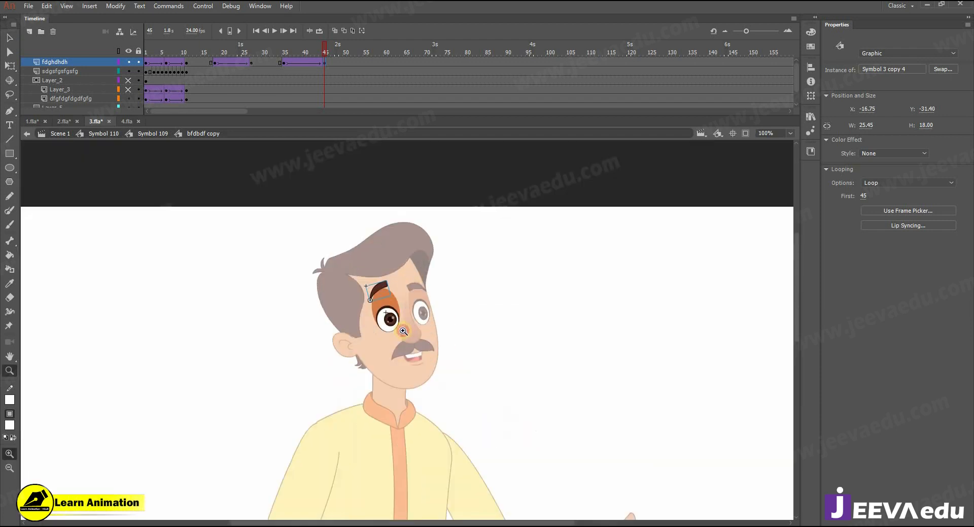
{"action": "left_click", "coordinate": [401, 318]}
{"action": "left_click", "coordinate": [391, 331]}
{"action": "key", "text": "v"}
{"action": "left_click", "coordinate": [392, 327]}
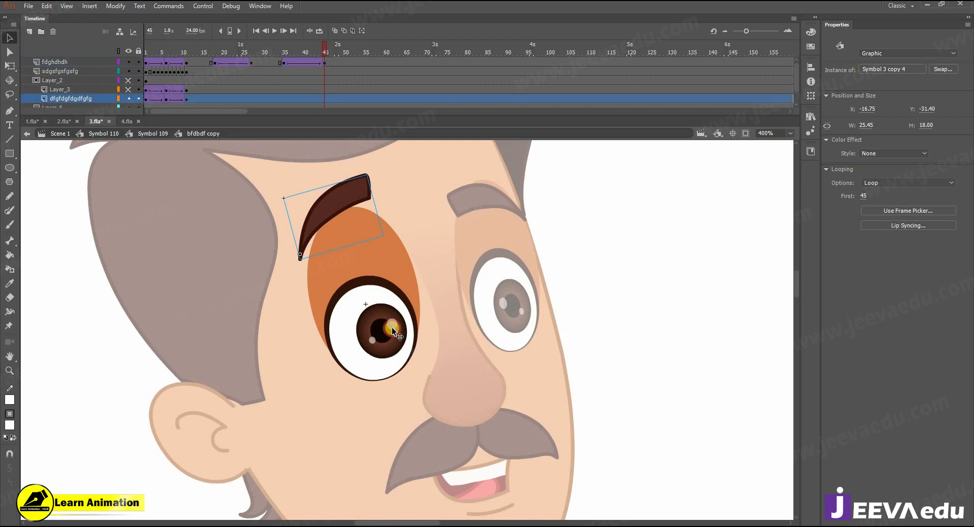
{"action": "left_click", "coordinate": [324, 97]}
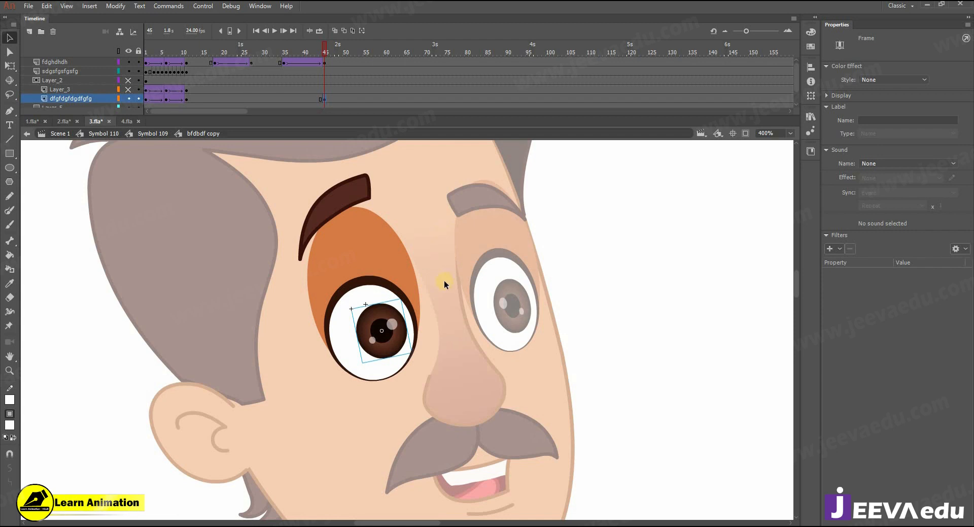
{"action": "left_click", "coordinate": [285, 98]}
{"action": "left_click", "coordinate": [388, 331]}
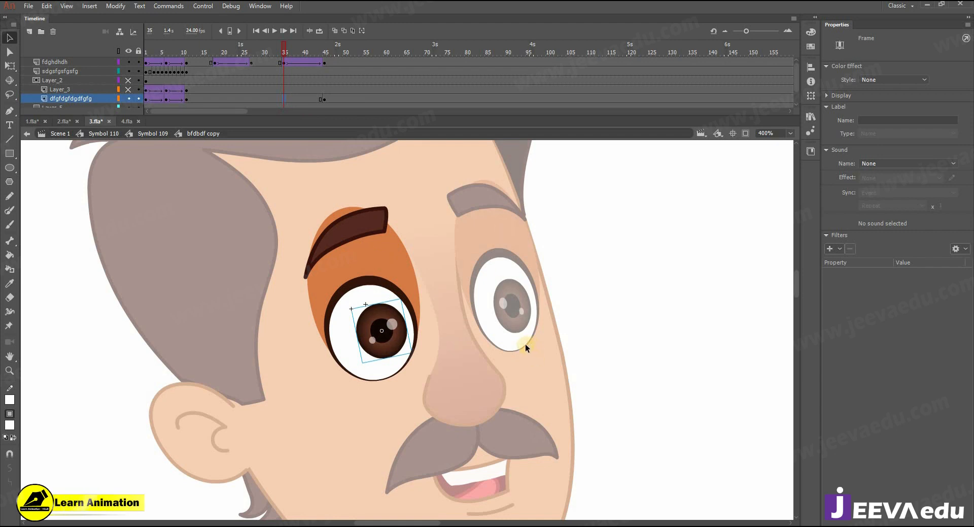
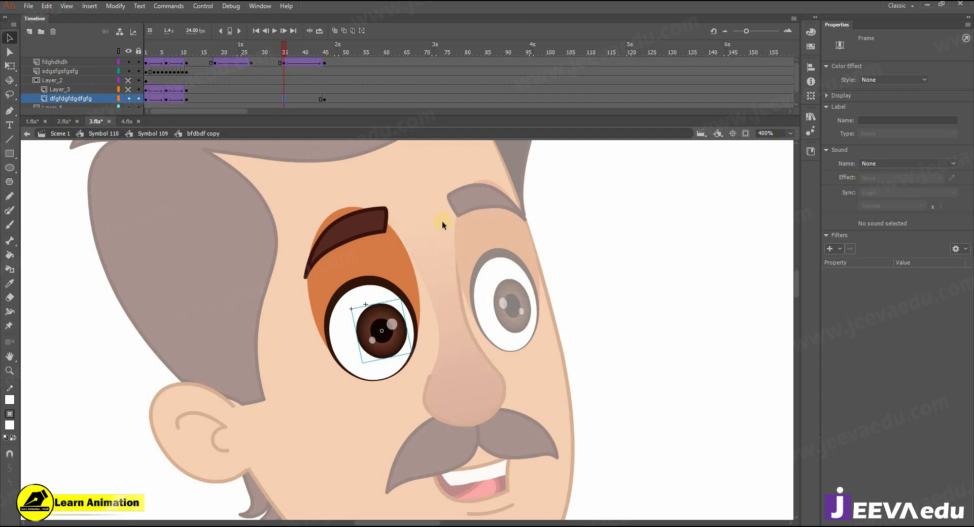
Step: Add a classic tween on the pupil layer with an ease of 100 out
{"action": "right_click", "coordinate": [294, 99]}
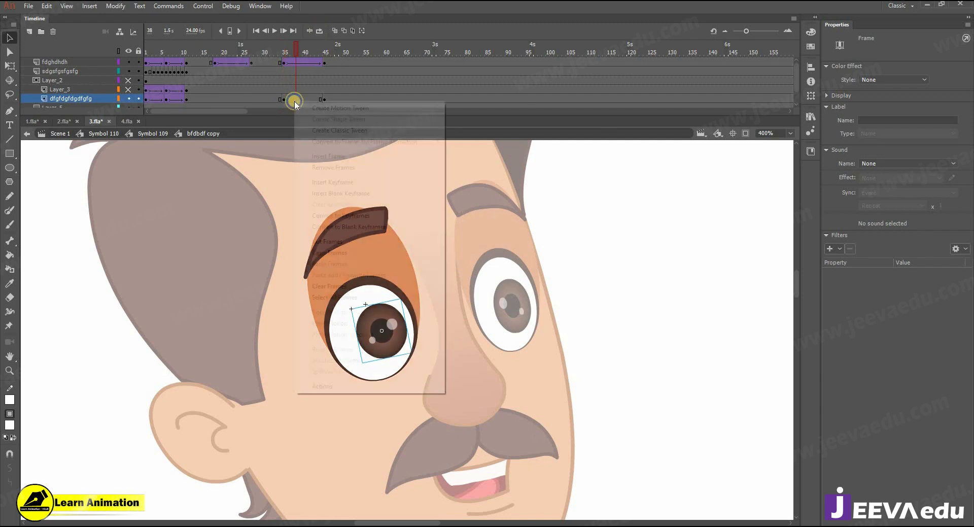
{"action": "left_click", "coordinate": [327, 128]}
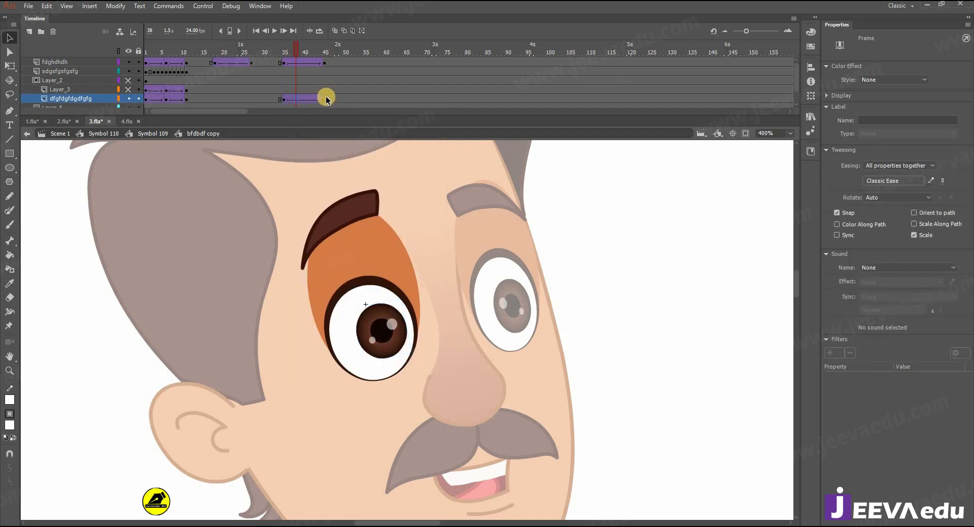
{"action": "left_click", "coordinate": [943, 181]}
{"action": "type", "text": "100"}
{"action": "key", "text": "Return"}
Step: At frame 45, nudge the left pupil slightly upward
{"action": "left_click", "coordinate": [323, 100]}
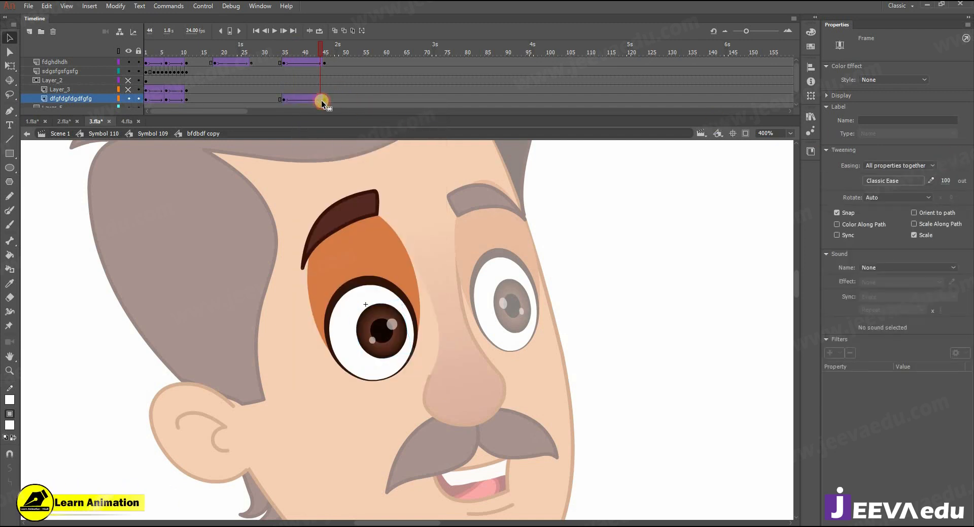
{"action": "left_click", "coordinate": [394, 352]}
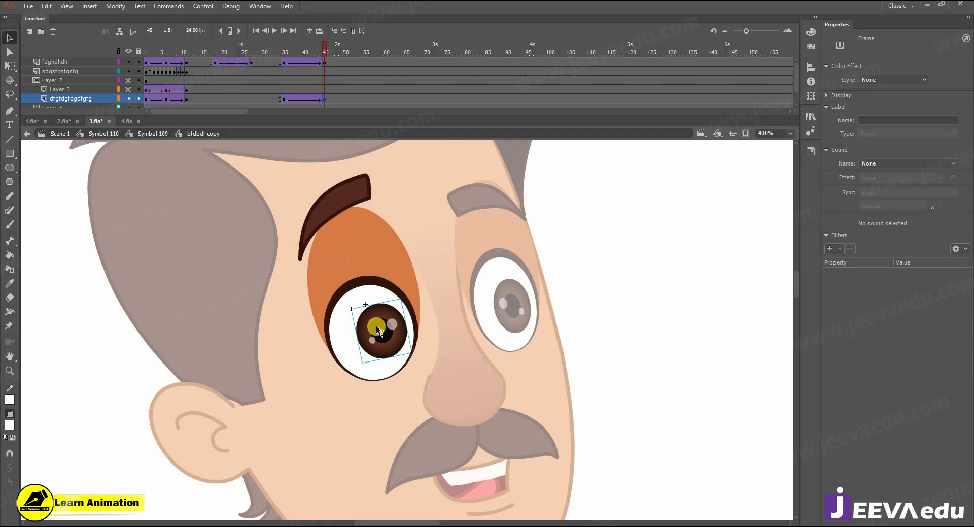
{"action": "key", "text": "Up"}
{"action": "key", "text": "Up"}
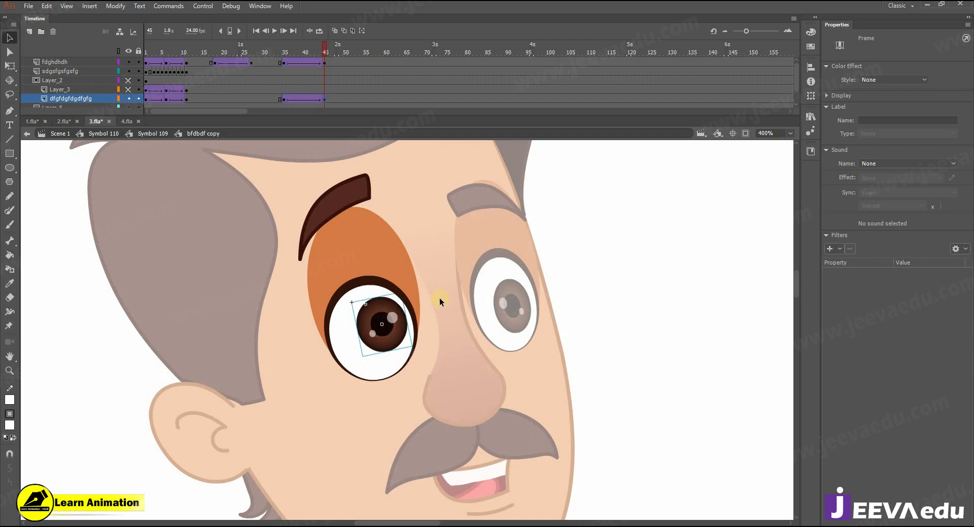
Step: Inside the right eye symbol, add a 100-out classic tween on eyebrow frames 35–45
{"action": "double_click", "coordinate": [470, 209]}
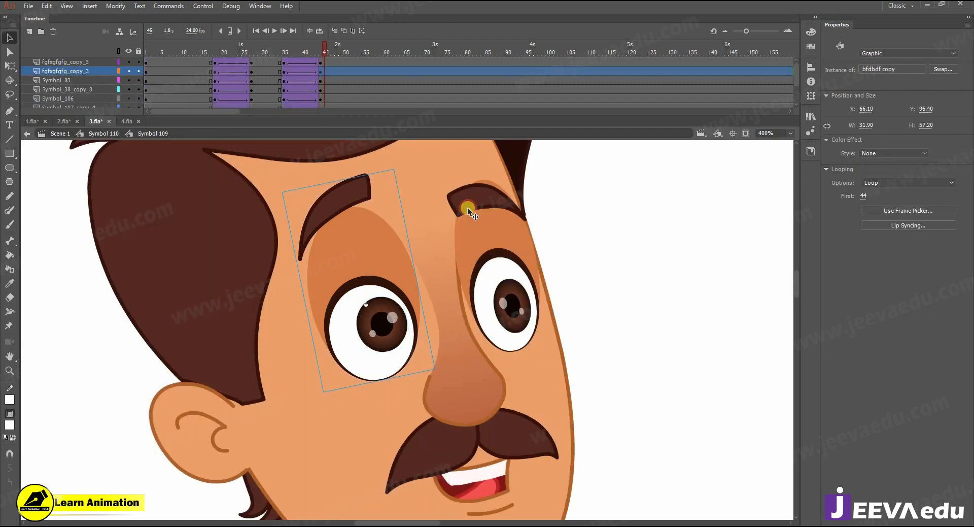
{"action": "left_click", "coordinate": [467, 207]}
{"action": "double_click", "coordinate": [468, 203]}
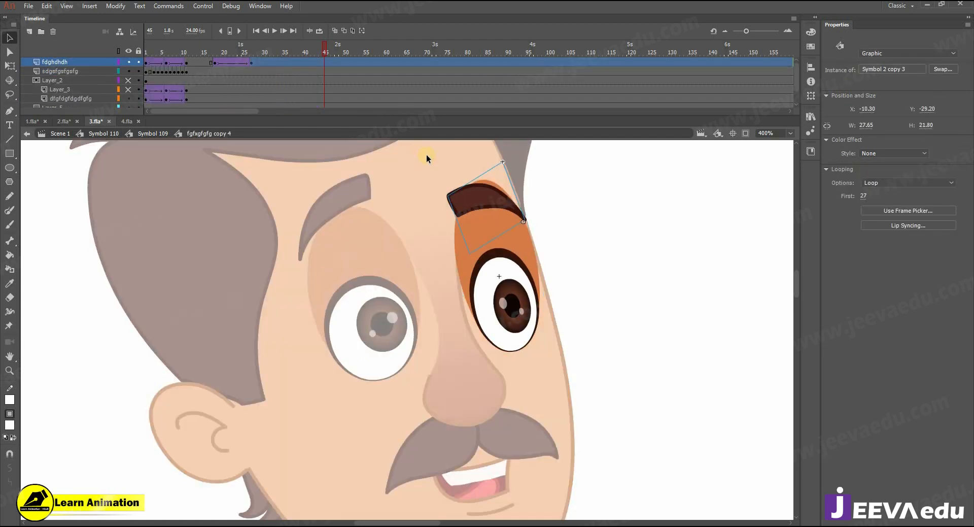
{"action": "left_click", "coordinate": [324, 64]}
{"action": "left_click", "coordinate": [282, 62]}
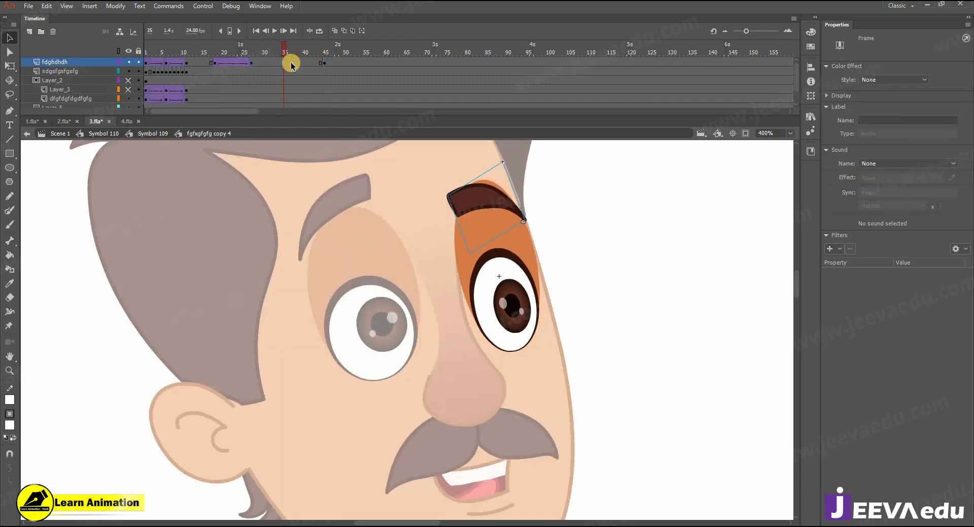
{"action": "right_click", "coordinate": [295, 66]}
{"action": "left_click", "coordinate": [320, 93]}
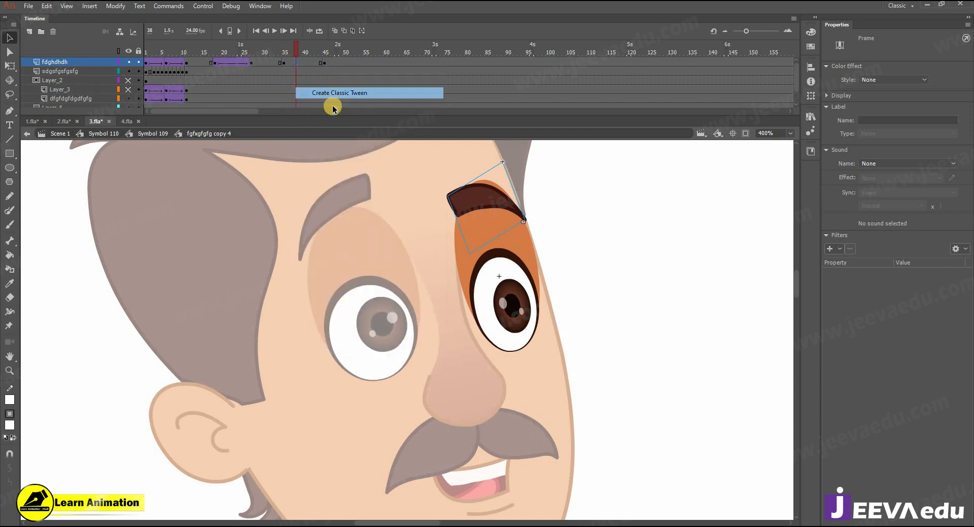
{"action": "left_click_drag", "start_coordinate": [942, 181], "coordinate": [944, 109]}
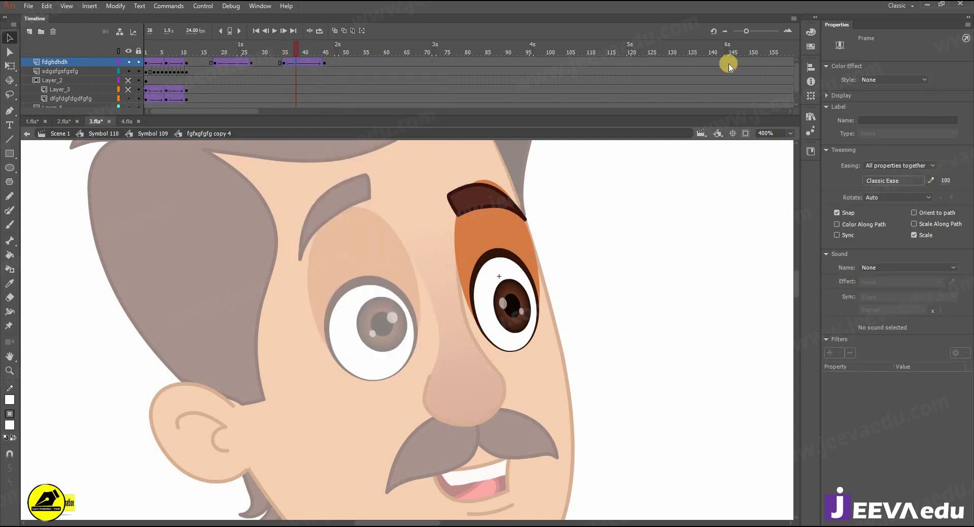
Step: At frame 45, rotate the right eyebrow clockwise and shift it slightly up-left
{"action": "left_click", "coordinate": [325, 62]}
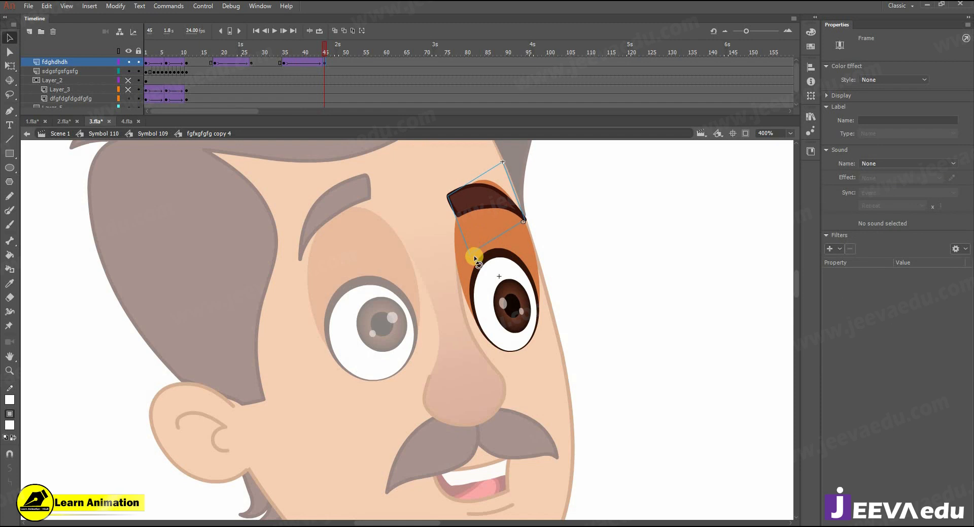
{"action": "key", "text": "q"}
{"action": "left_click_drag", "start_coordinate": [470, 252], "coordinate": [463, 240]}
{"action": "left_click_drag", "start_coordinate": [475, 184], "coordinate": [470, 176]}
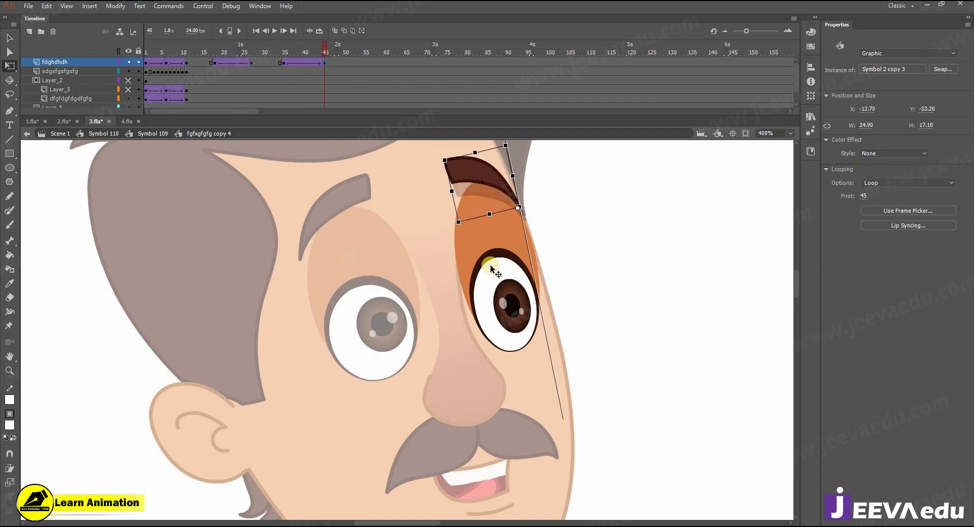
Step: Add keyframes at frames 35 and 45 on the pupil layer with a classic tween between them
{"action": "left_click", "coordinate": [512, 313]}
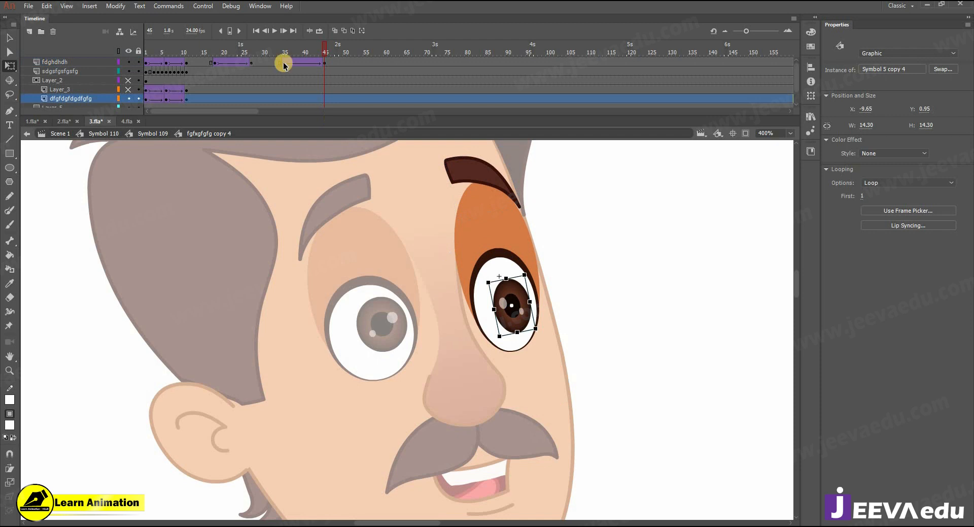
{"action": "left_click", "coordinate": [322, 99]}
{"action": "key", "text": "F6"}
{"action": "left_click", "coordinate": [283, 99]}
{"action": "key", "text": "F6"}
{"action": "right_click", "coordinate": [297, 98]}
{"action": "left_click", "coordinate": [329, 125]}
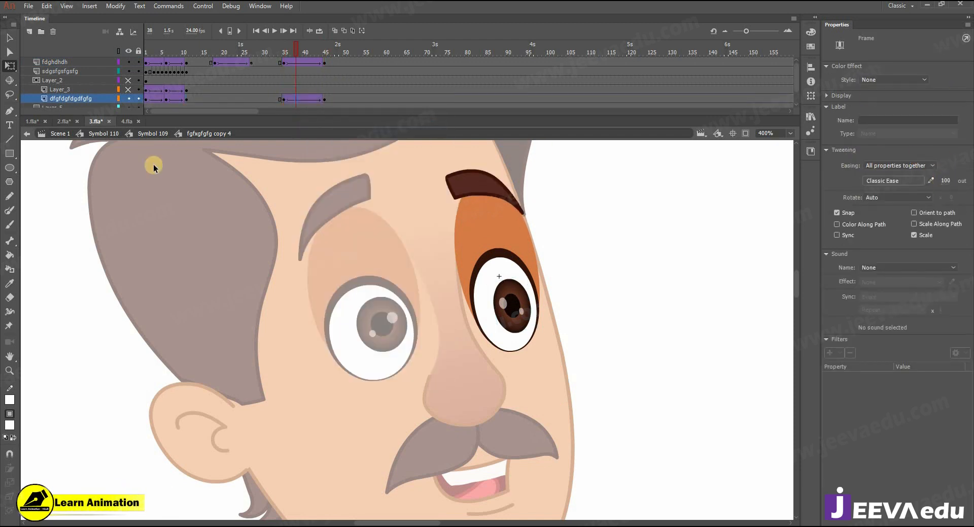
Step: At frame 45, nudge the right pupil up-left with the arrow keys
{"action": "left_click", "coordinate": [324, 100]}
{"action": "left_click", "coordinate": [530, 307]}
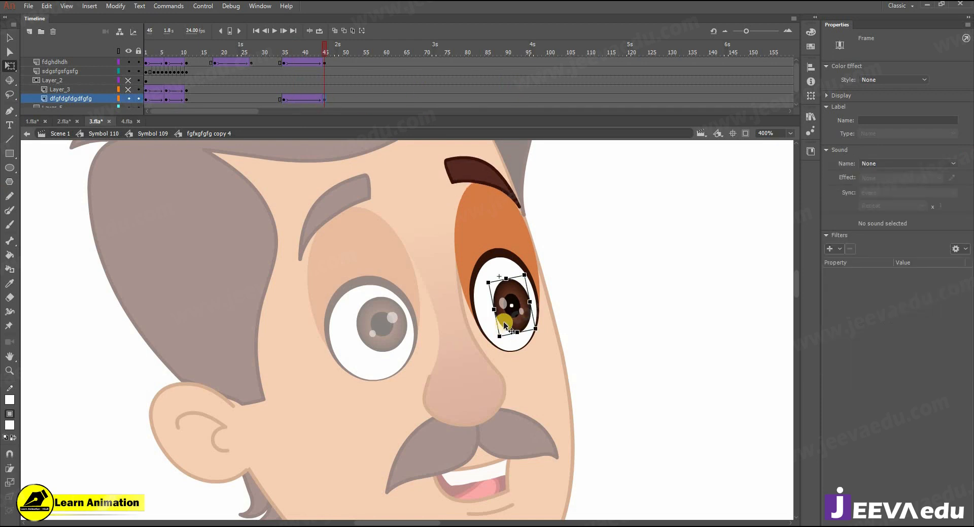
{"action": "left_click", "coordinate": [511, 310]}
{"action": "key", "text": "v"}
{"action": "left_click", "coordinate": [508, 304]}
{"action": "key", "text": "Right"}
{"action": "key", "text": "Right"}
{"action": "key", "text": "Up"}
{"action": "key", "text": "Up"}
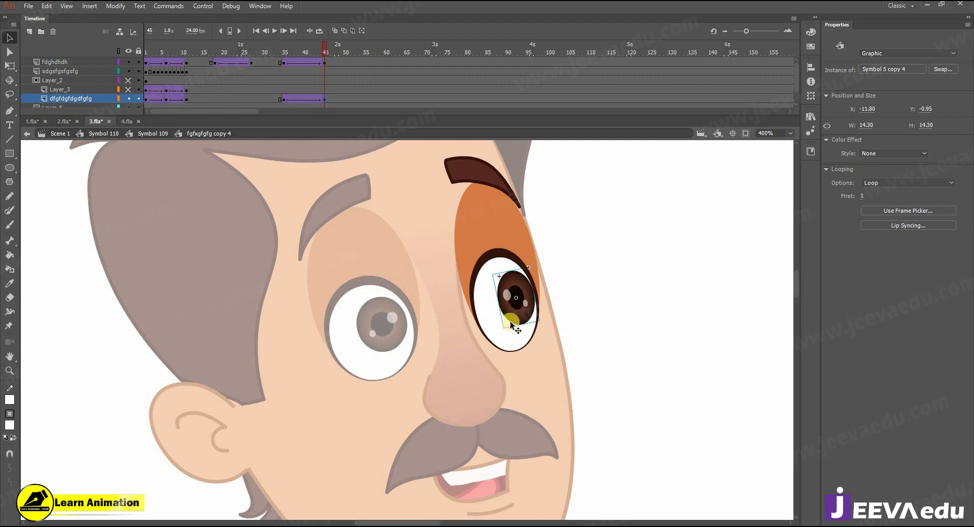
{"action": "key", "text": "Down"}
{"action": "key", "text": "Down"}
{"action": "key", "text": "Down"}
{"action": "key", "text": "Left"}
{"action": "key", "text": "Left"}
{"action": "key", "text": "Left"}
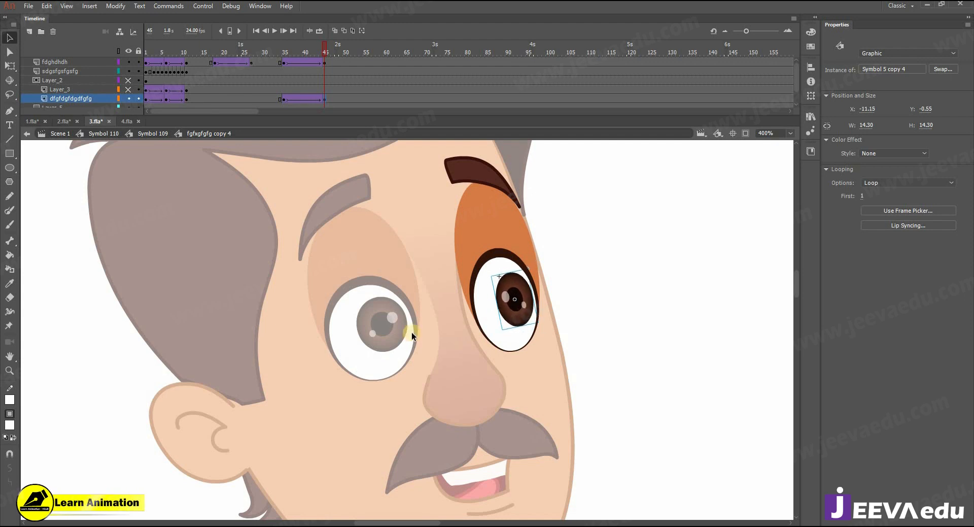
Step: Zoom on the right eye and scrub back to frame 38 to check its motion
{"action": "left_click", "coordinate": [430, 366], "text": "alt"}
{"action": "left_click", "coordinate": [417, 349], "text": "alt"}
{"action": "scroll", "coordinate": [157, 86], "scroll_direction": "down", "scroll_amount": 1}
{"action": "scroll", "coordinate": [105, 85], "scroll_direction": "up", "scroll_amount": 1}
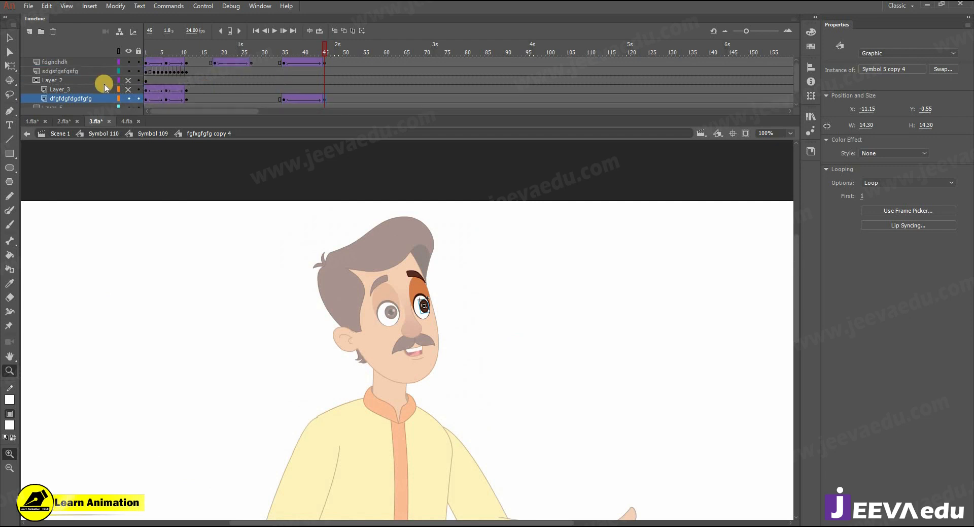
{"action": "scroll", "coordinate": [73, 82], "scroll_direction": "down", "scroll_amount": 1}
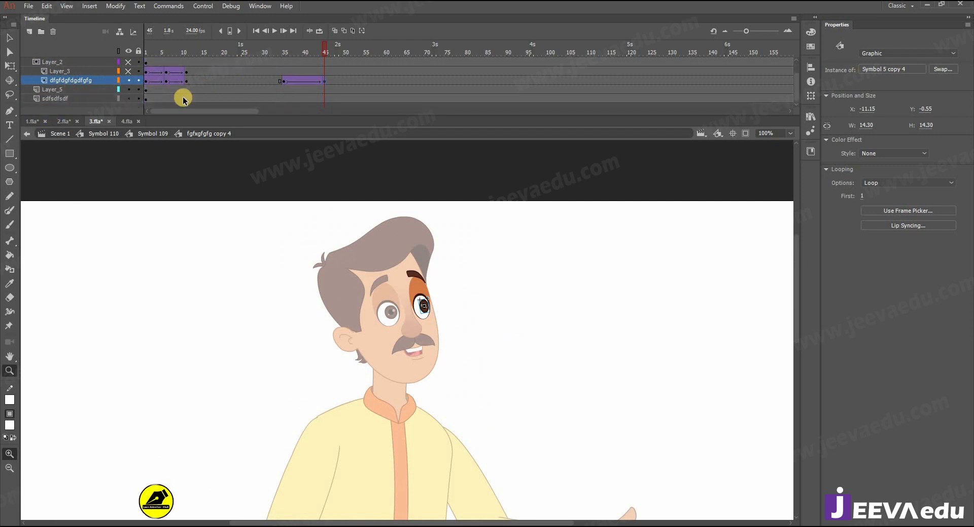
{"action": "scroll", "coordinate": [297, 76], "scroll_direction": "up", "scroll_amount": 1}
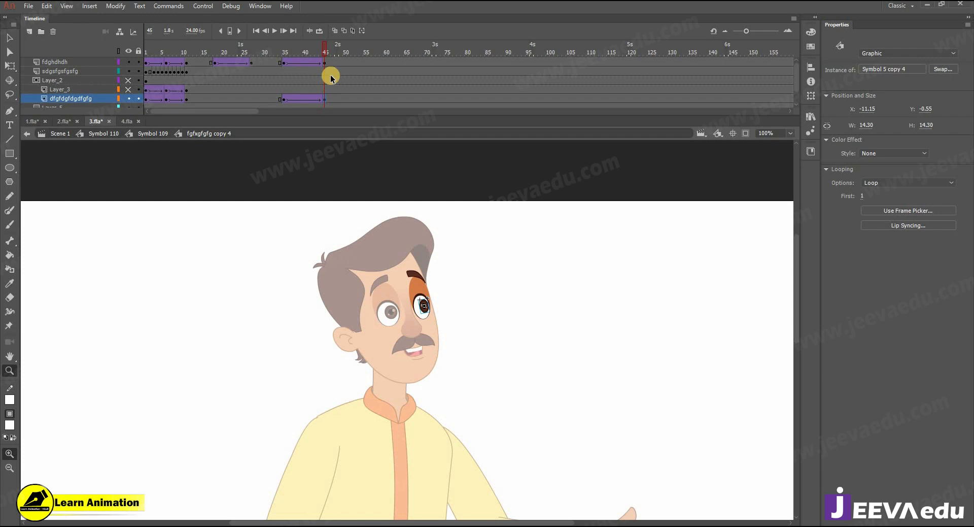
{"action": "left_click", "coordinate": [424, 315]}
{"action": "left_click", "coordinate": [404, 307]}
{"action": "left_click_drag", "start_coordinate": [320, 53], "coordinate": [357, 54]}
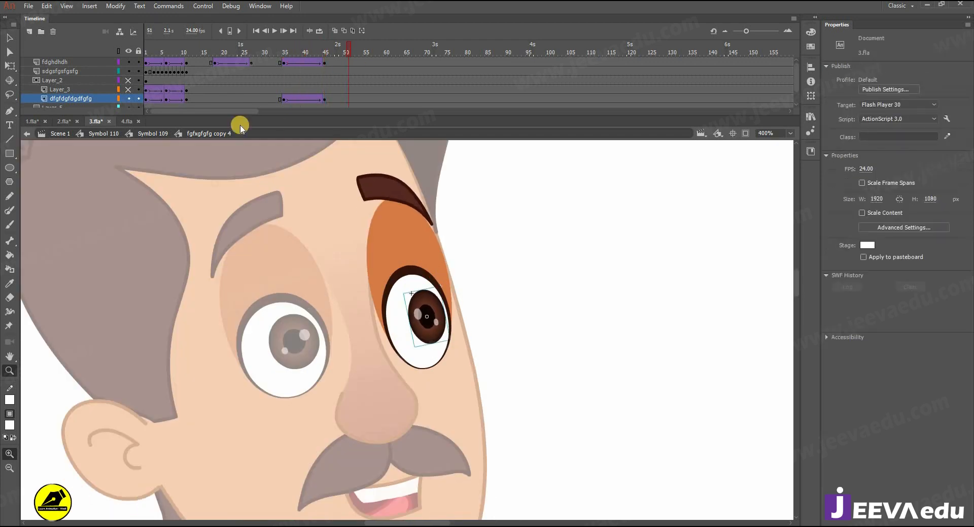
Step: Step out to Symbol 110 and preview the animation around frames 36–45
{"action": "left_click", "coordinate": [137, 134]}
{"action": "left_click", "coordinate": [103, 133]}
{"action": "left_click", "coordinate": [415, 387], "text": "alt"}
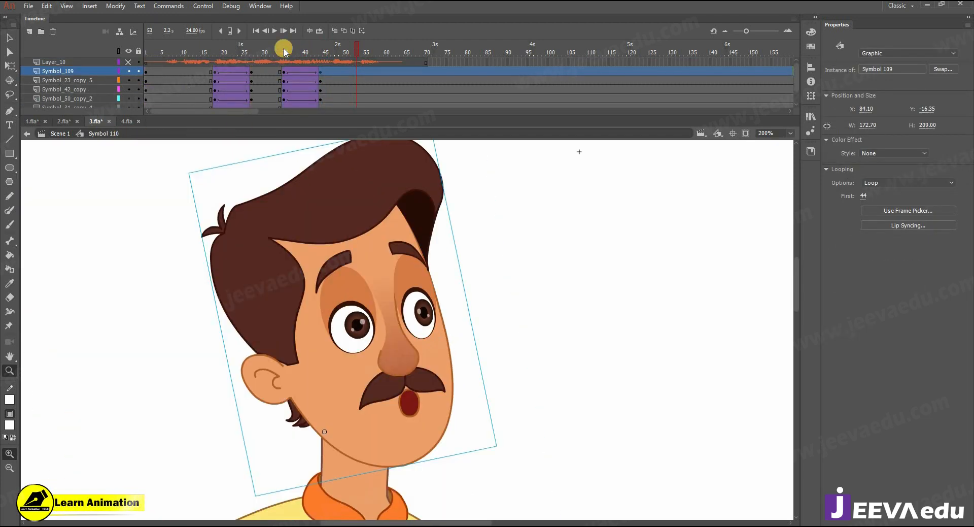
{"action": "left_click_drag", "start_coordinate": [294, 62], "coordinate": [329, 77]}
{"action": "left_click", "coordinate": [434, 365], "text": "alt"}
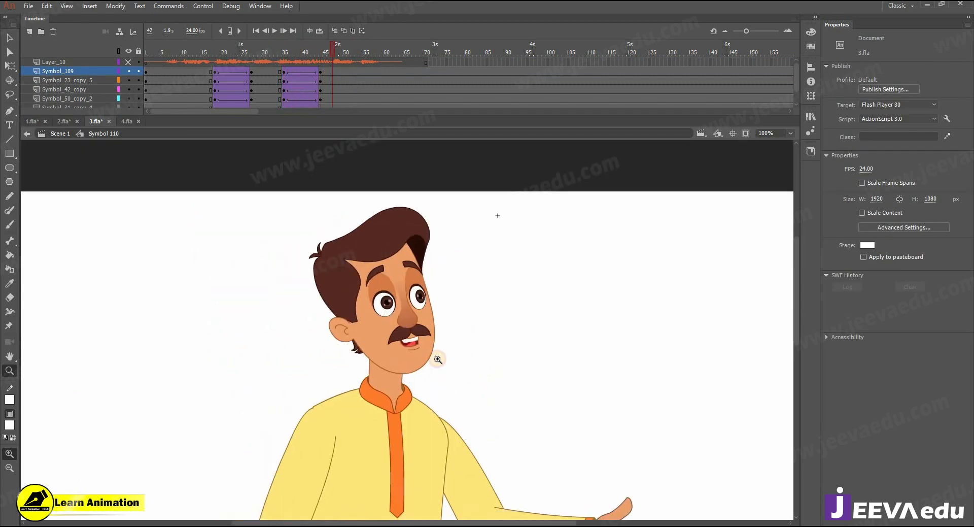
{"action": "left_click", "coordinate": [403, 324]}
{"action": "left_click", "coordinate": [446, 276]}
Step: Re-enter the right eye symbol and nudge its pupil slightly left
{"action": "key", "text": "v"}
{"action": "double_click", "coordinate": [446, 274]}
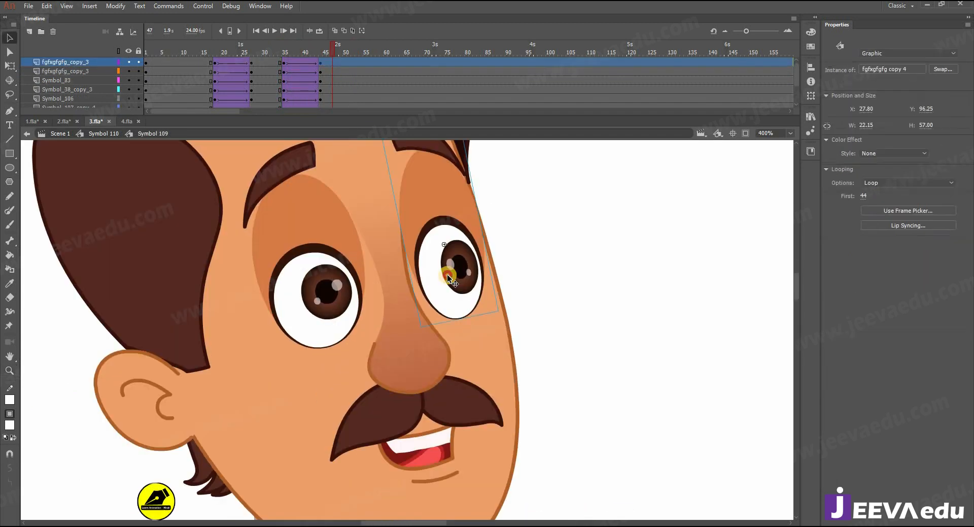
{"action": "double_click", "coordinate": [453, 275]}
{"action": "left_click", "coordinate": [453, 275]}
{"action": "key", "text": "Left"}
{"action": "key", "text": "Left"}
{"action": "key", "text": "Left"}
Step: Return to Symbol 110, preview the eye motion around frames 34–44, and switch to 1.fla
{"action": "left_click", "coordinate": [101, 136]}
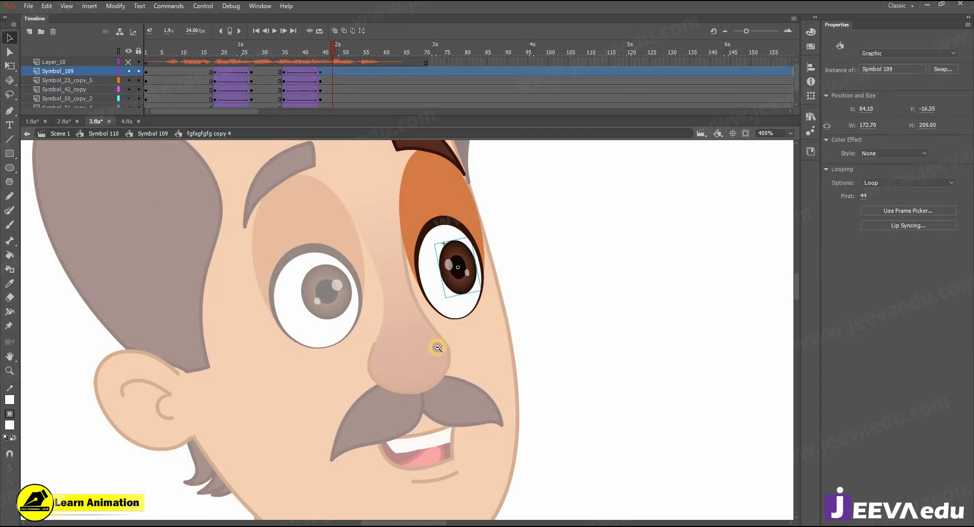
{"action": "key", "text": "z"}
{"action": "left_click", "coordinate": [436, 349], "text": "alt"}
{"action": "left_click", "coordinate": [435, 356], "text": "alt"}
{"action": "left_click", "coordinate": [432, 376], "text": "alt"}
{"action": "left_click_drag", "start_coordinate": [282, 52], "coordinate": [340, 65]}
{"action": "left_click", "coordinate": [40, 125]}
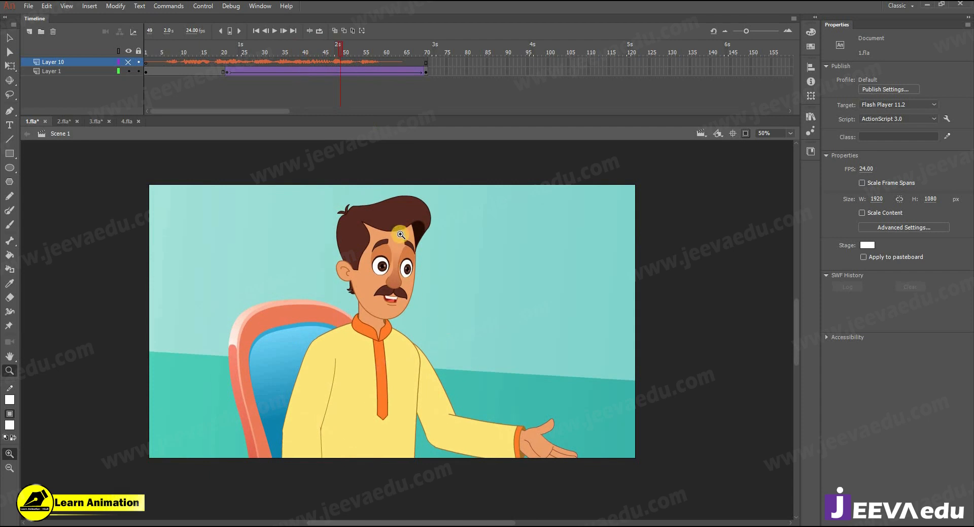
Step: Scrub 1.fla's timeline to preview the seated man, then return to 3.fla at frame 31
{"action": "left_click_drag", "start_coordinate": [347, 53], "coordinate": [436, 94]}
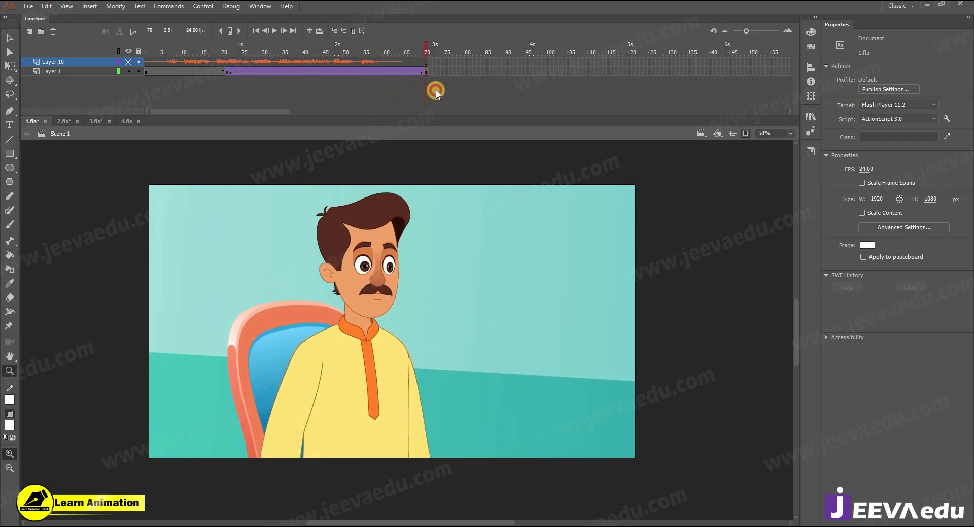
{"action": "left_click", "coordinate": [94, 121]}
{"action": "left_click_drag", "start_coordinate": [290, 59], "coordinate": [364, 69]}
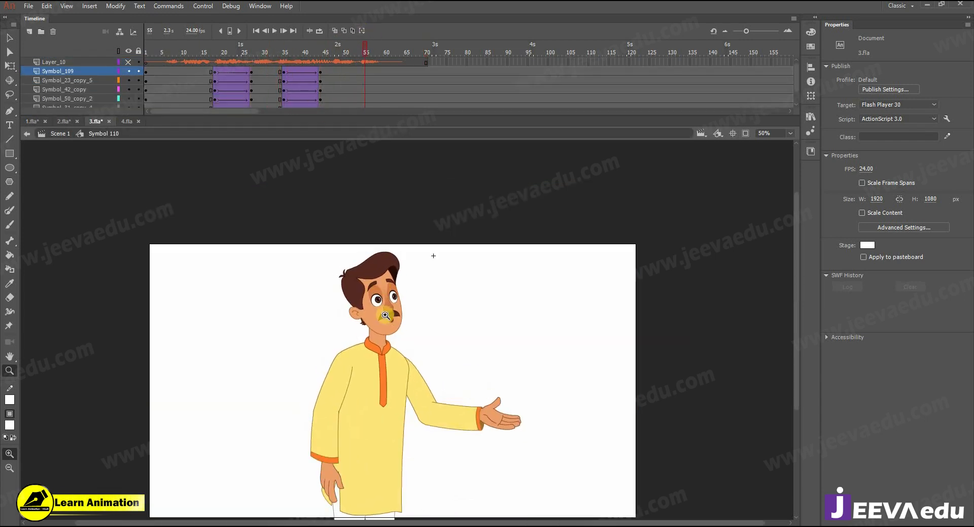
Step: Slightly rotate the head, then nudge the left pupil down inside the left eye symbol
{"action": "key", "text": "q"}
{"action": "left_click", "coordinate": [380, 296]}
{"action": "left_click_drag", "start_coordinate": [406, 249], "coordinate": [407, 250]}
{"action": "key", "text": "z"}
{"action": "left_click", "coordinate": [395, 310]}
{"action": "left_click", "coordinate": [396, 310]}
{"action": "key", "text": "v"}
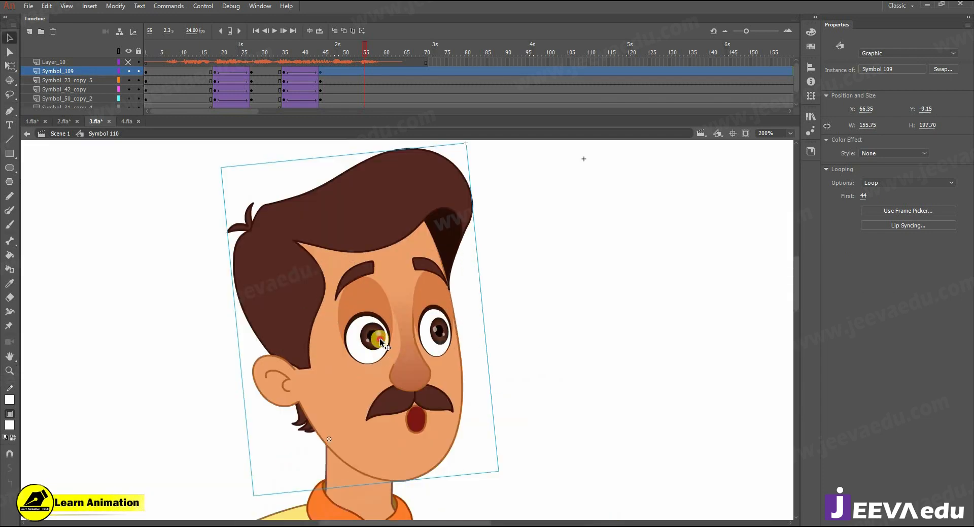
{"action": "double_click", "coordinate": [379, 338]}
{"action": "double_click", "coordinate": [379, 337]}
{"action": "left_click", "coordinate": [379, 340]}
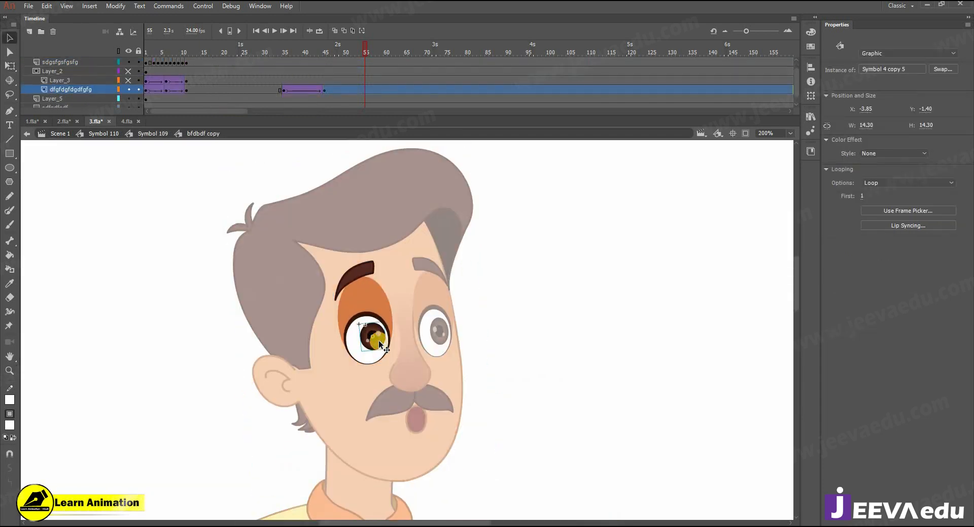
{"action": "key", "text": "Down"}
{"action": "key", "text": "Down"}
{"action": "key", "text": "Down"}
{"action": "key", "text": "Down"}
{"action": "key", "text": "Down"}
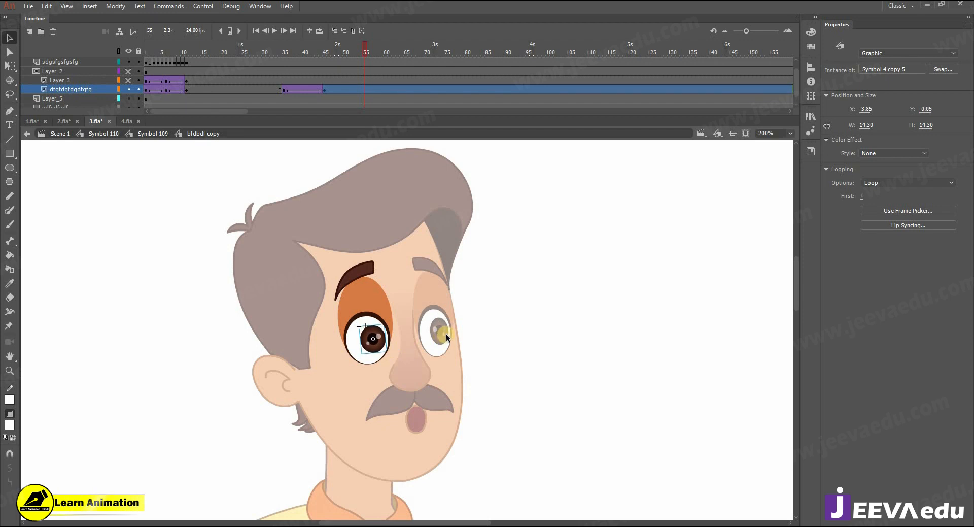
Step: Nudge the right pupil down inside the right eye symbol
{"action": "double_click", "coordinate": [444, 330]}
{"action": "double_click", "coordinate": [443, 330]}
{"action": "left_click", "coordinate": [444, 330]}
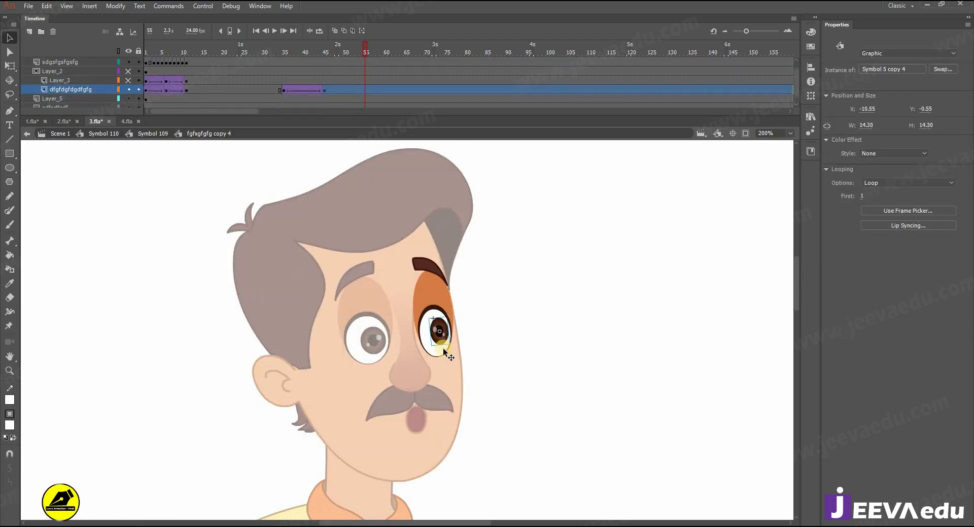
{"action": "key", "text": "Down"}
{"action": "key", "text": "Down"}
{"action": "key", "text": "Down"}
{"action": "key", "text": "Down"}
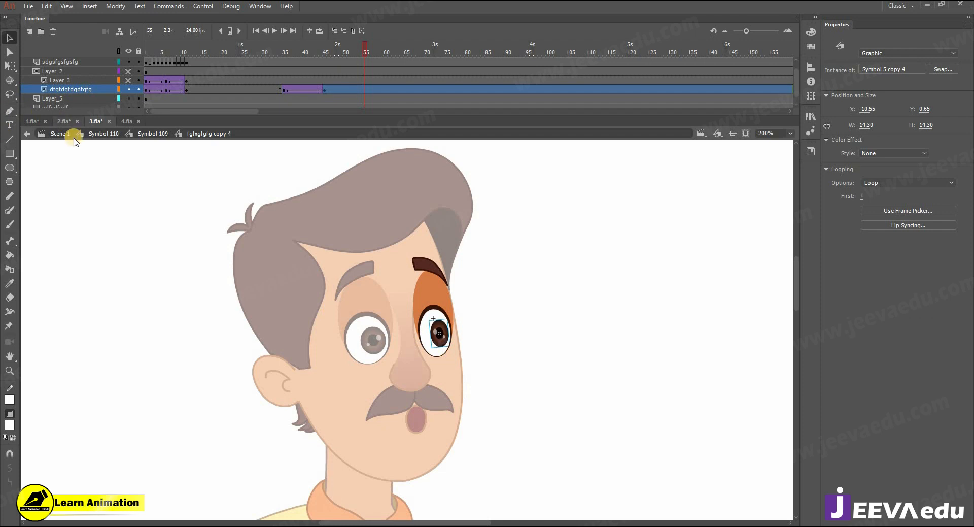
Step: Return to Symbol 110 and scrub the timeline to review the poses
{"action": "left_click", "coordinate": [84, 133]}
{"action": "key", "text": "z"}
{"action": "left_click", "coordinate": [473, 333], "text": "alt"}
{"action": "left_click_drag", "start_coordinate": [458, 341], "coordinate": [452, 300]}
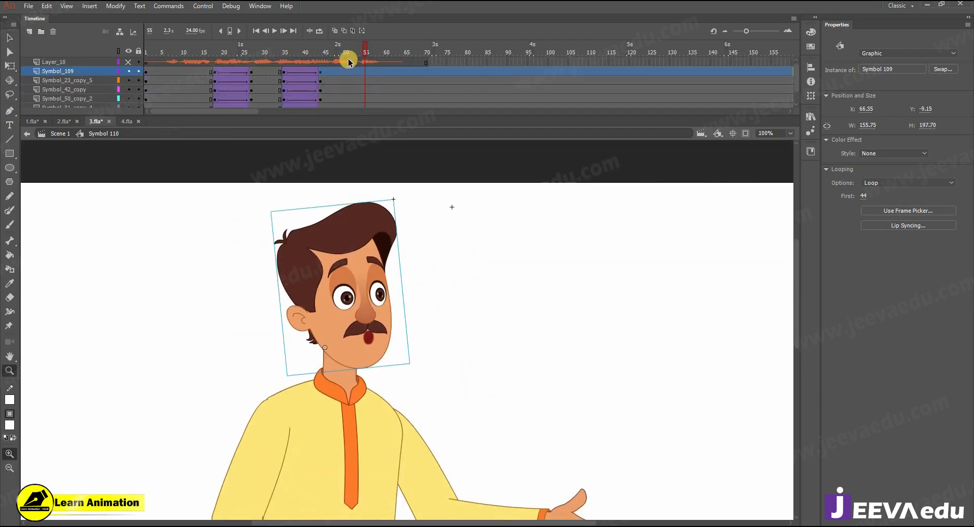
{"action": "left_click_drag", "start_coordinate": [267, 61], "coordinate": [358, 69]}
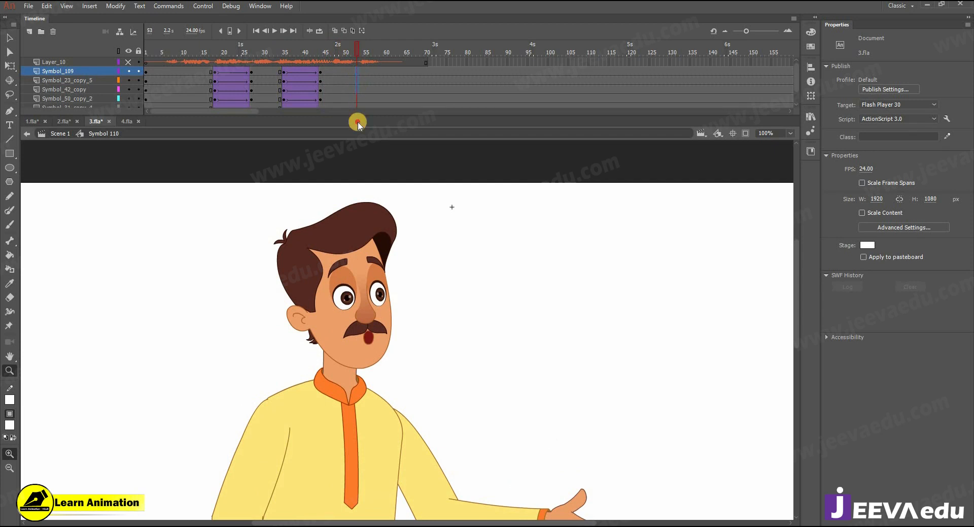
Step: Create a classic tween on the head layer between frames 53 and 62
{"action": "scroll", "coordinate": [374, 106], "scroll_direction": "down", "scroll_amount": 2}
{"action": "scroll", "coordinate": [383, 76], "scroll_direction": "up", "scroll_amount": 2}
{"action": "left_click", "coordinate": [390, 74]}
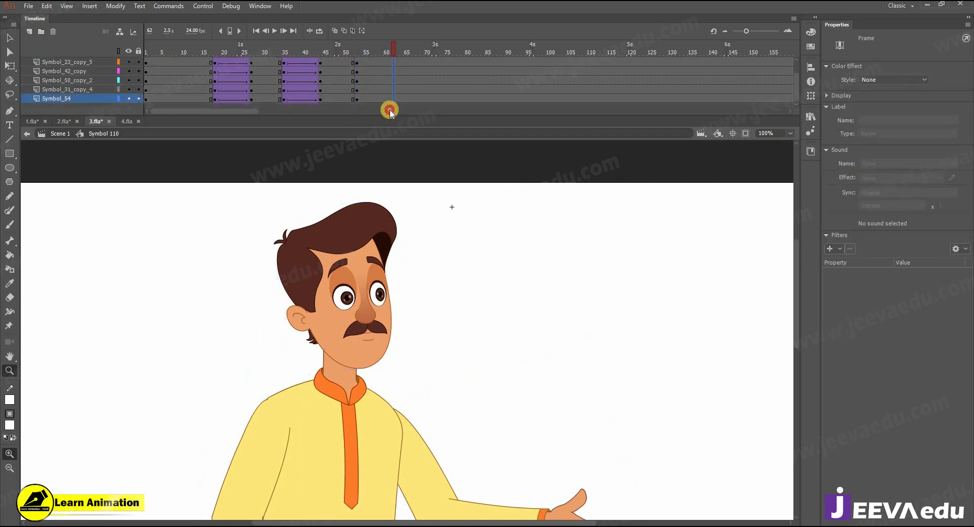
{"action": "left_click", "coordinate": [374, 53]}
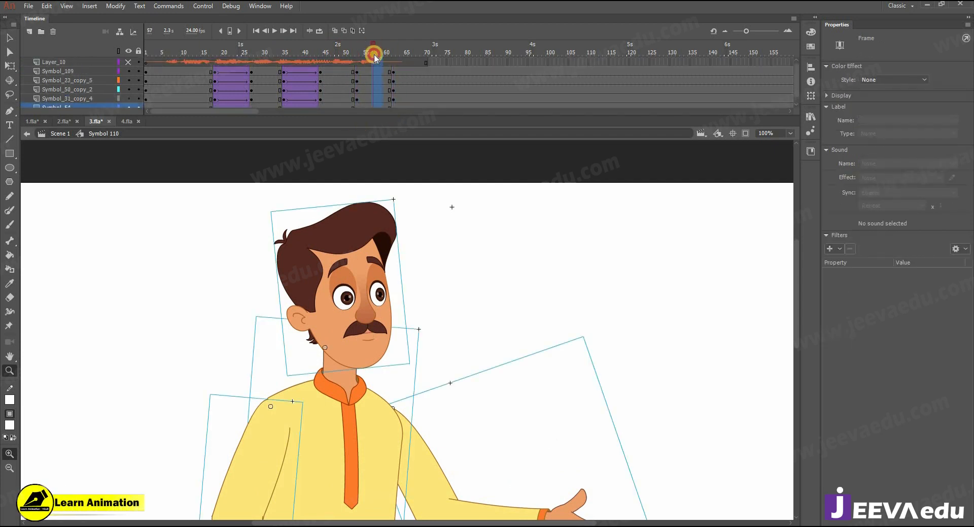
{"action": "right_click", "coordinate": [374, 71]}
{"action": "left_click", "coordinate": [401, 97]}
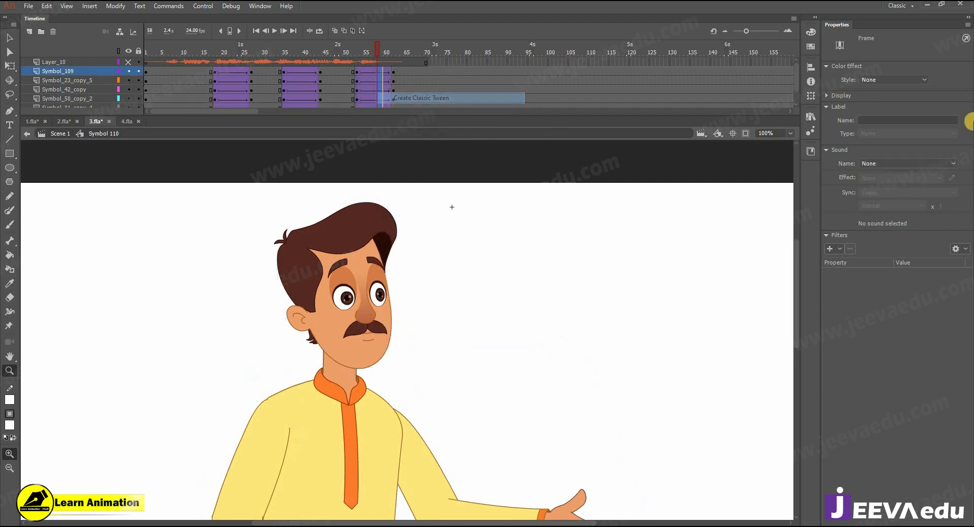
Step: Zoom out, go to frame 62, and select the man's head
{"action": "left_click", "coordinate": [465, 266], "text": "alt"}
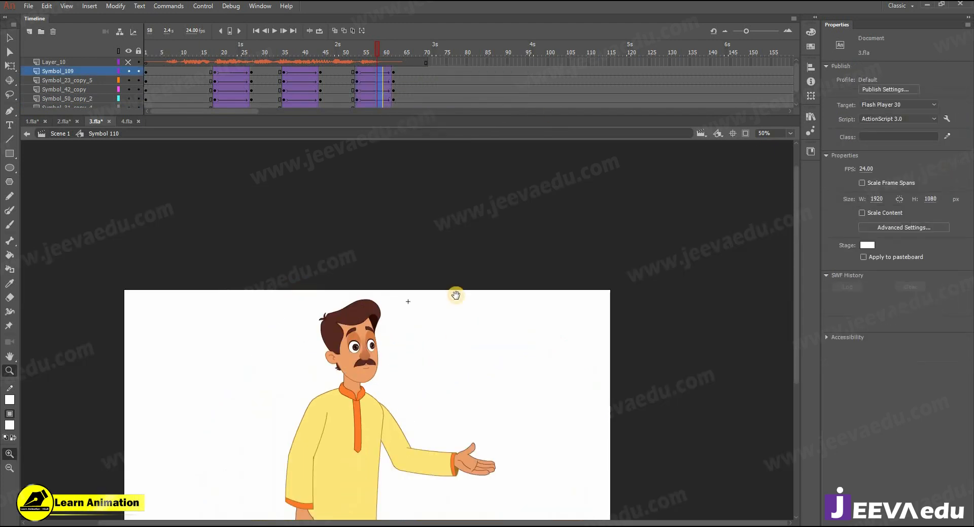
{"action": "left_click", "coordinate": [393, 72]}
{"action": "key", "text": "v"}
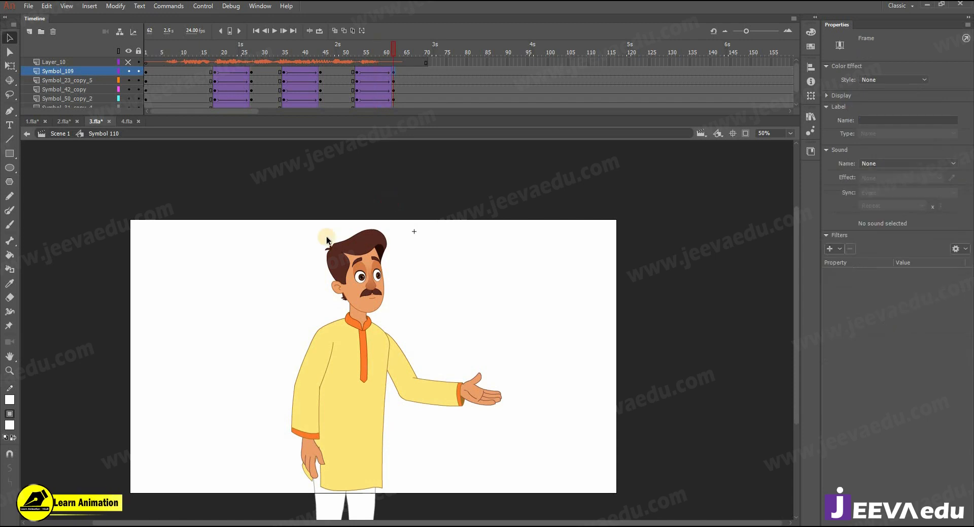
{"action": "left_click", "coordinate": [336, 311]}
Step: Tilt the whole character slightly counter-clockwise around a pivot at the lower body
{"action": "left_click_drag", "start_coordinate": [447, 354], "coordinate": [446, 354]}
{"action": "key", "text": "q"}
{"action": "left_click_drag", "start_coordinate": [341, 449], "coordinate": [350, 440]}
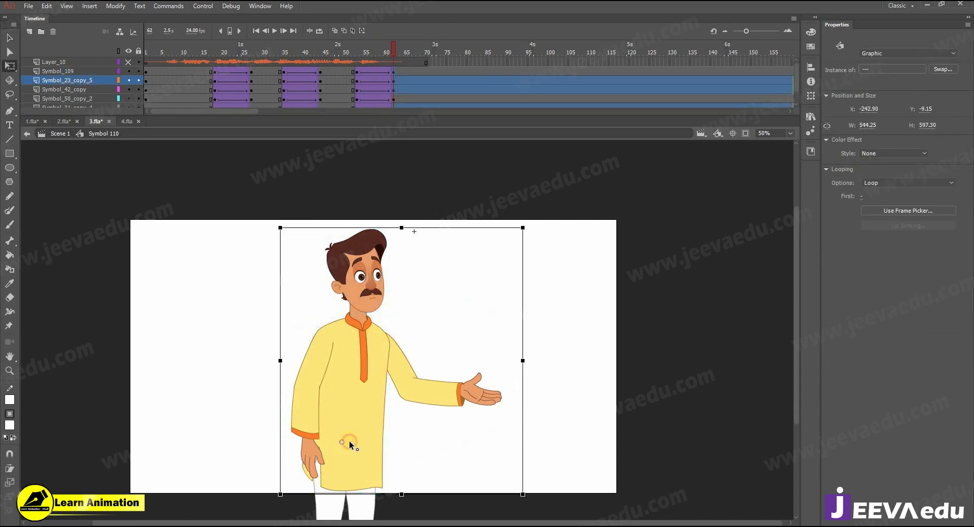
{"action": "left_click_drag", "start_coordinate": [519, 227], "coordinate": [498, 213]}
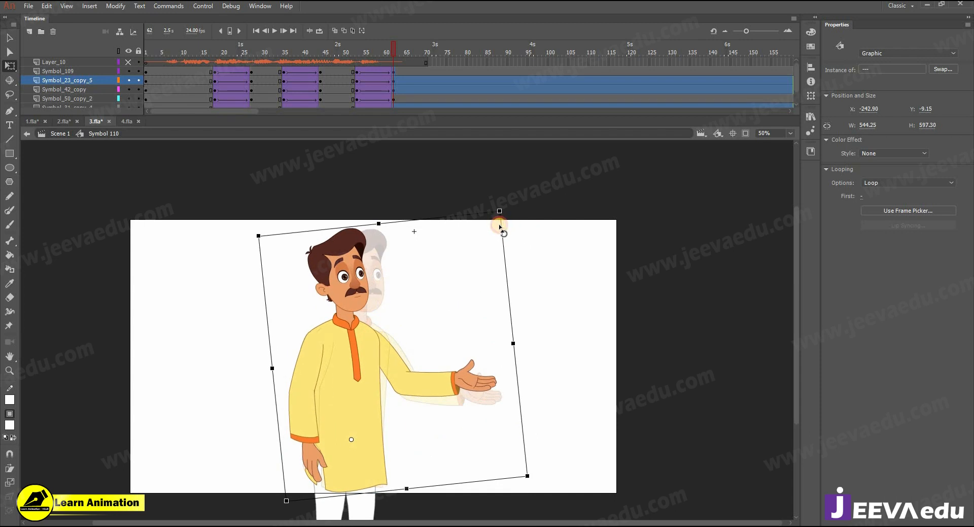
{"action": "left_click", "coordinate": [441, 330]}
Step: Rotate the outstretched arm down at frame 62, then open the arm symbol at frame 52
{"action": "left_click", "coordinate": [434, 381]}
{"action": "left_click_drag", "start_coordinate": [522, 398], "coordinate": [472, 420]}
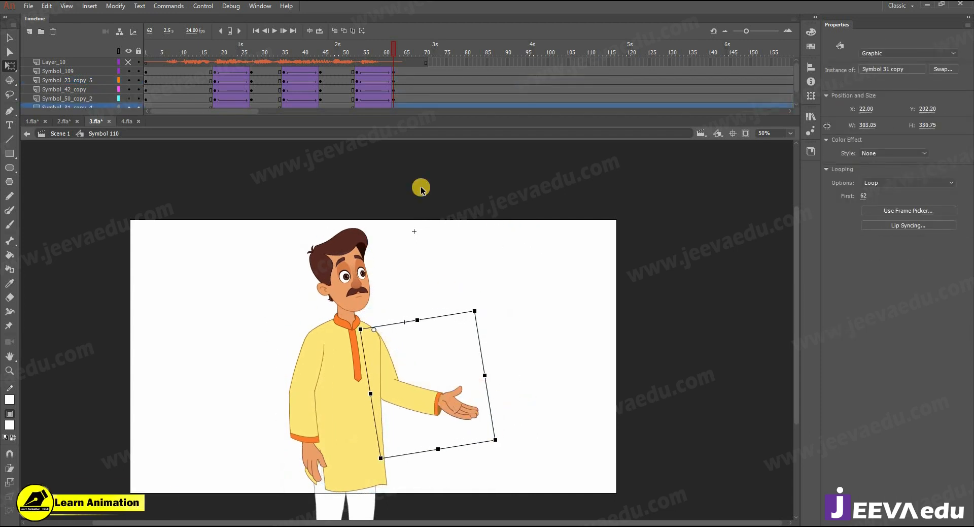
{"action": "left_click", "coordinate": [357, 71]}
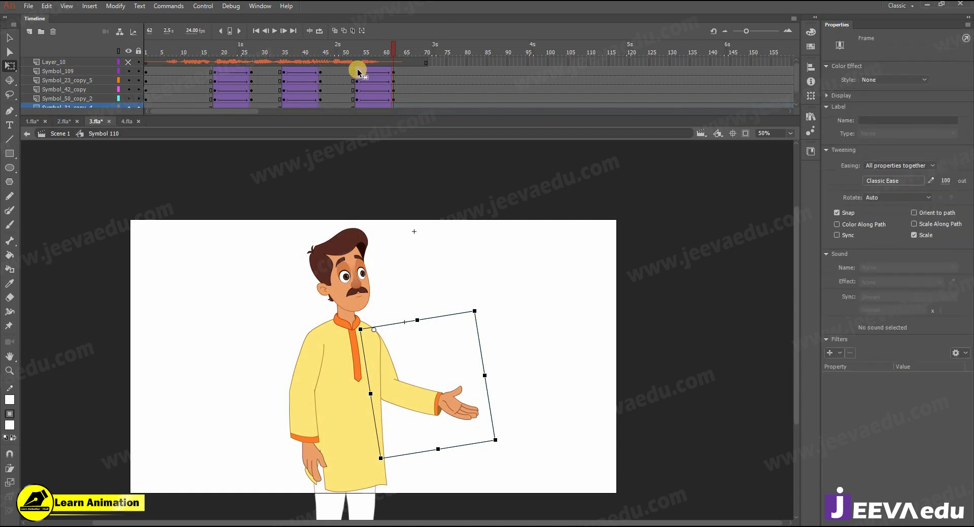
{"action": "left_click", "coordinate": [394, 71]}
{"action": "double_click", "coordinate": [414, 401]}
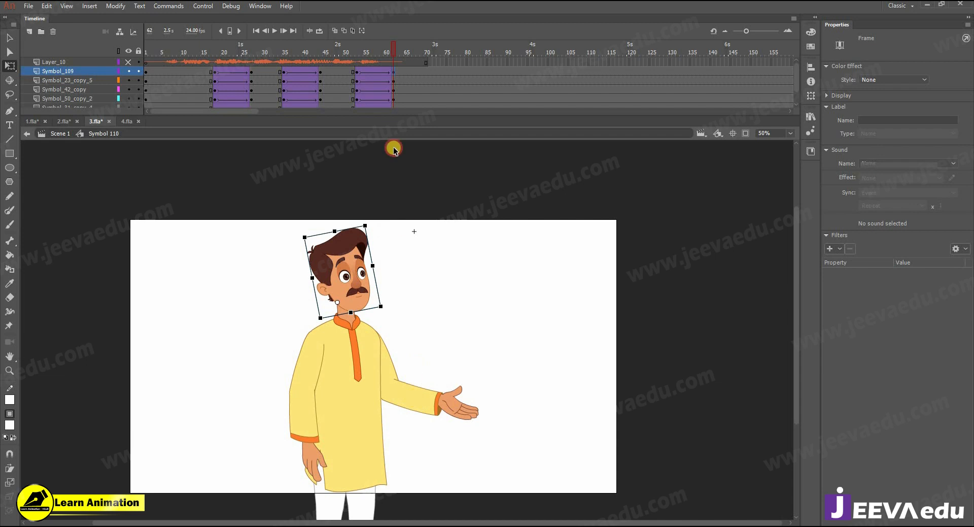
{"action": "left_click", "coordinate": [352, 63]}
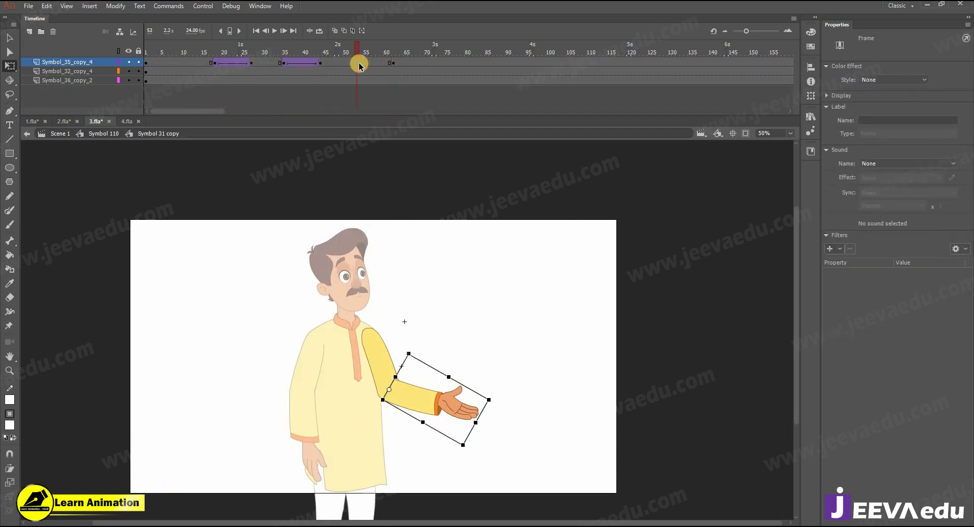
Step: Add a classic tween on the forearm layer and rotate the forearm to hang down at frame 62
{"action": "right_click", "coordinate": [364, 63]}
{"action": "left_click", "coordinate": [395, 86]}
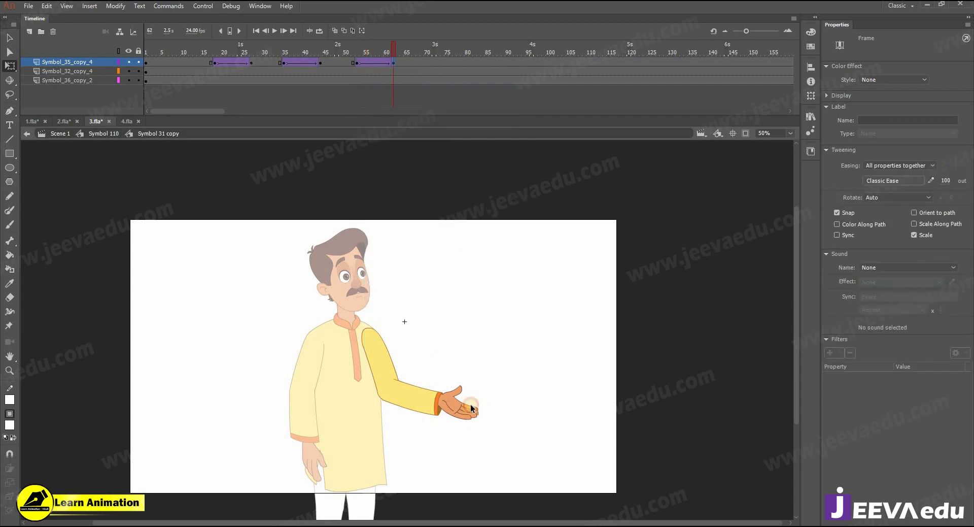
{"action": "left_click", "coordinate": [470, 404]}
{"action": "left_click_drag", "start_coordinate": [465, 440], "coordinate": [428, 451]}
{"action": "double_click", "coordinate": [468, 458]}
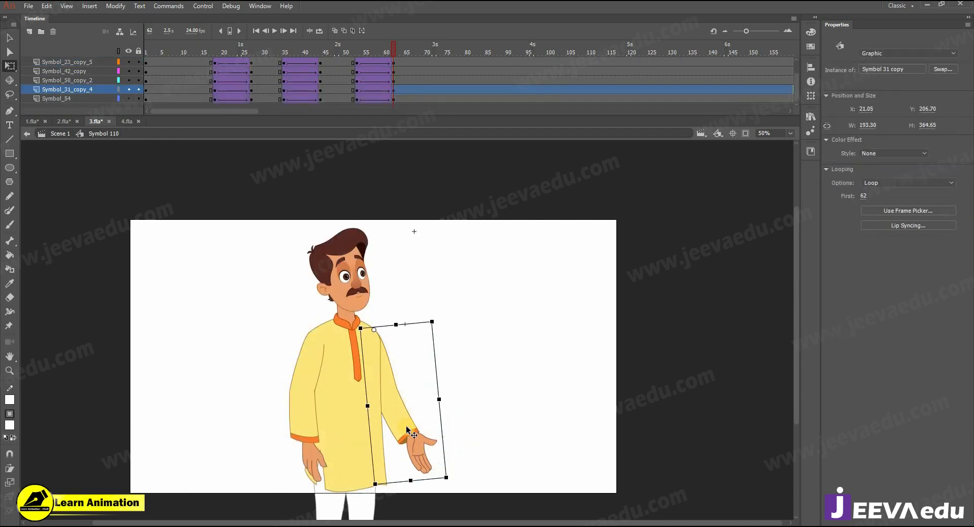
{"action": "double_click", "coordinate": [416, 376]}
{"action": "left_click_drag", "start_coordinate": [394, 51], "coordinate": [394, 69]}
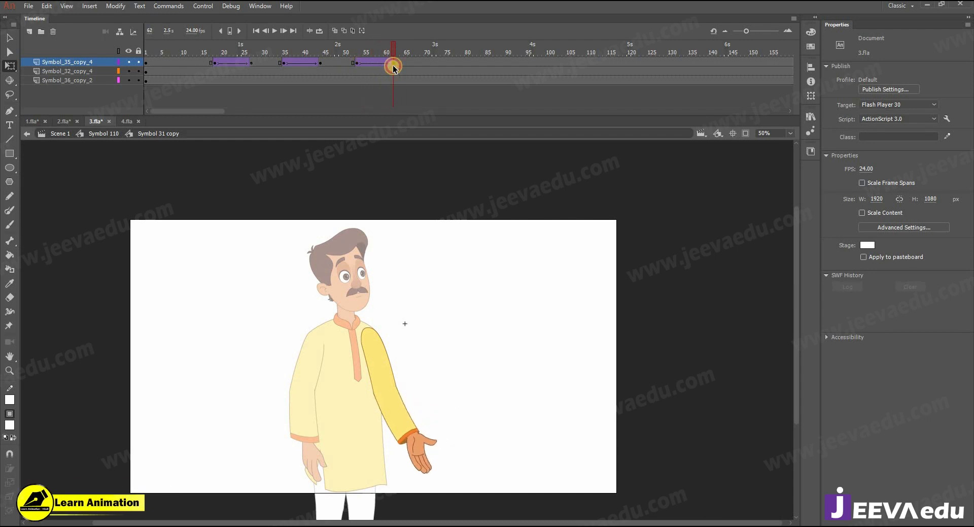
Step: Inside the hand symbol, add an eased classic tween on the hand layer ending at frame 62
{"action": "double_click", "coordinate": [418, 431]}
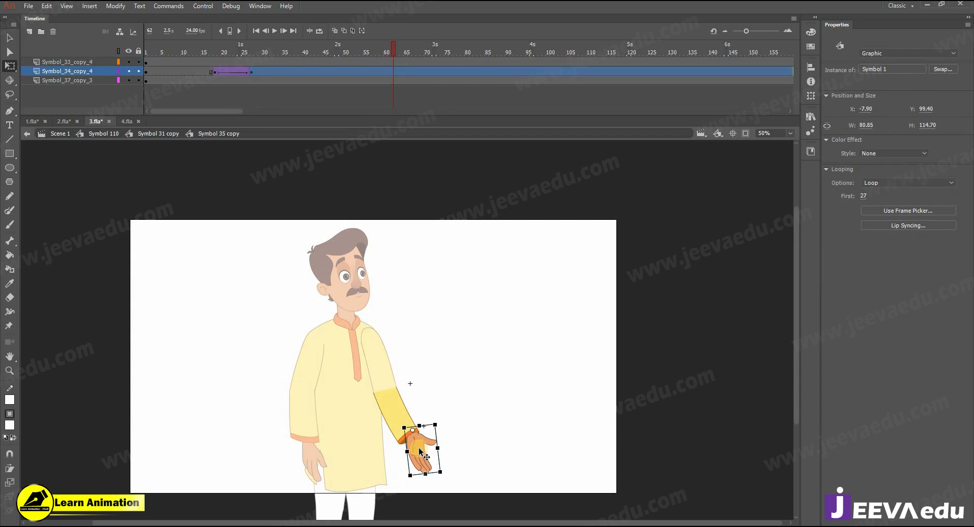
{"action": "left_click", "coordinate": [394, 75]}
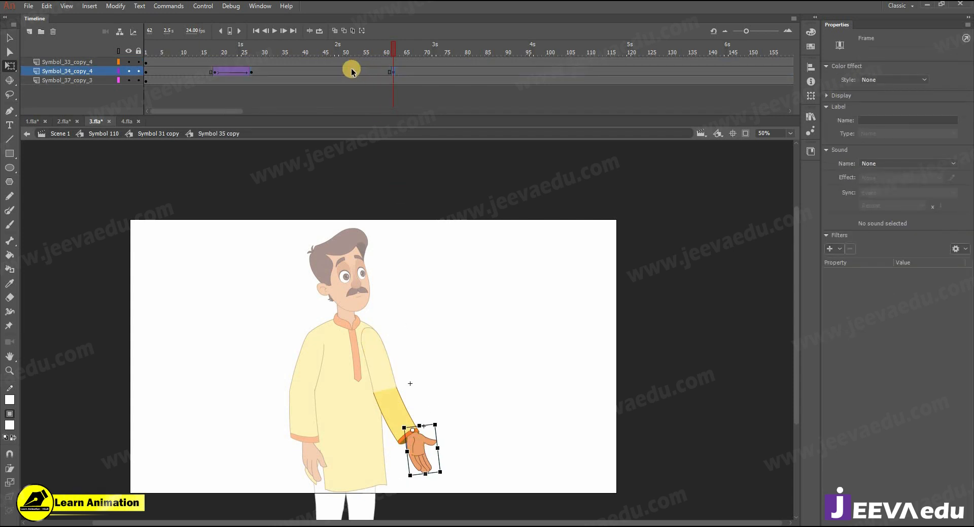
{"action": "right_click", "coordinate": [361, 72]}
{"action": "left_click", "coordinate": [399, 98]}
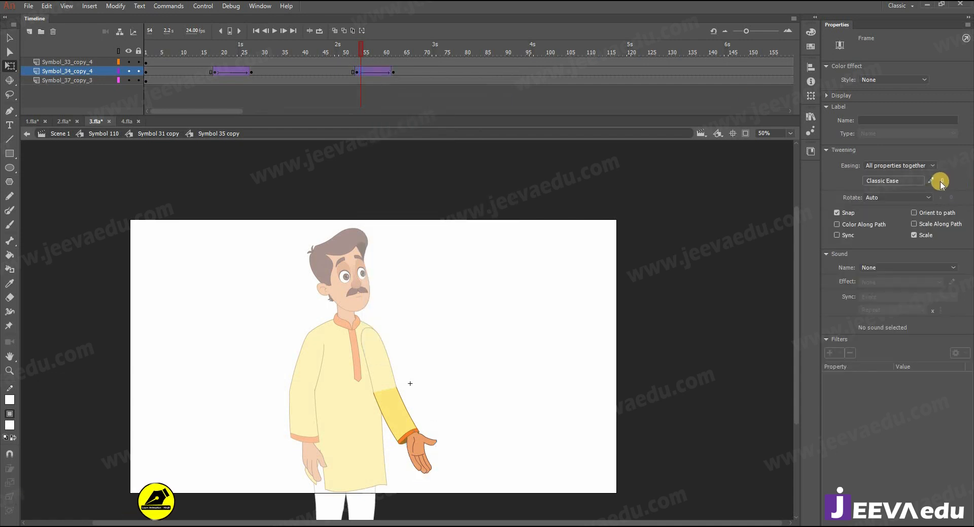
{"action": "left_click_drag", "start_coordinate": [941, 183], "coordinate": [941, 181]}
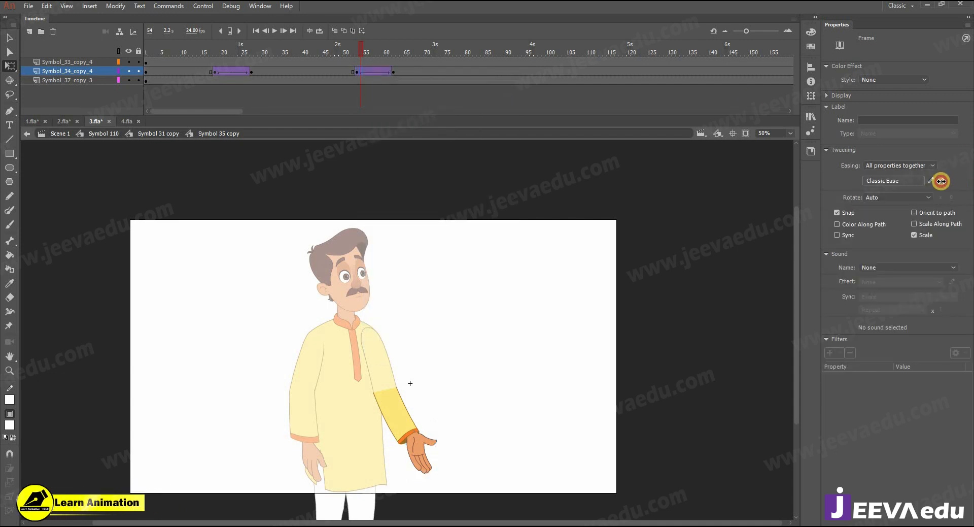
{"action": "left_click", "coordinate": [394, 71]}
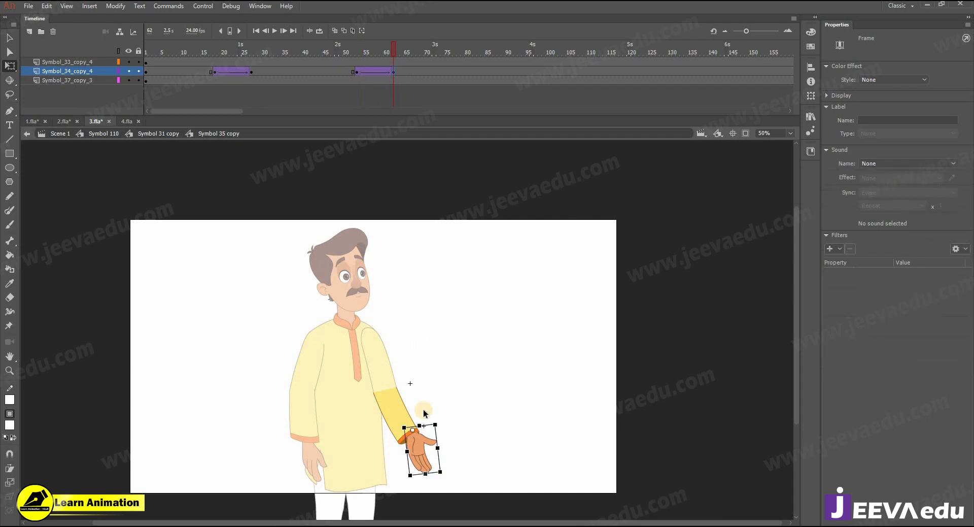
Step: Keyframe frame 55 in the hand's pose symbol and switch it to the closed hand pose
{"action": "left_click", "coordinate": [417, 425]}
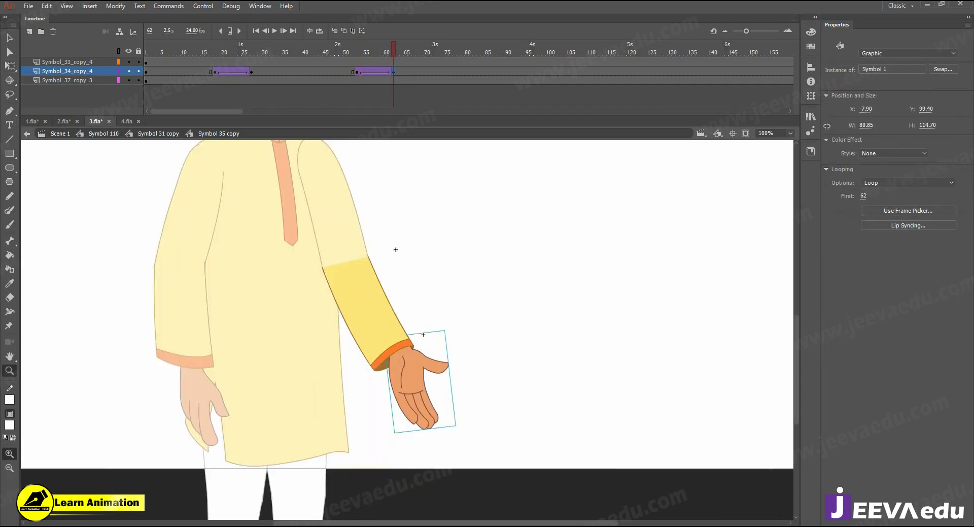
{"action": "double_click", "coordinate": [410, 393]}
{"action": "left_click", "coordinate": [365, 55]}
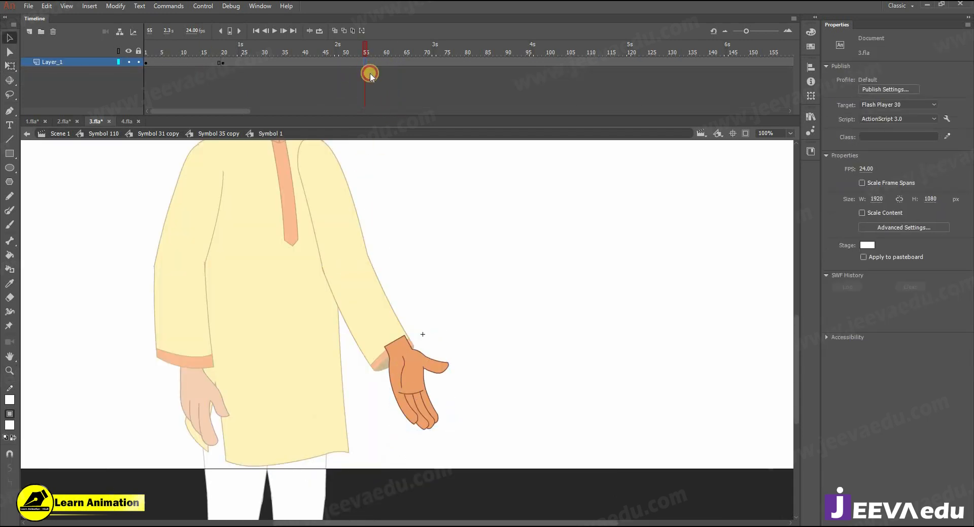
{"action": "left_click", "coordinate": [426, 391]}
{"action": "key", "text": "F6"}
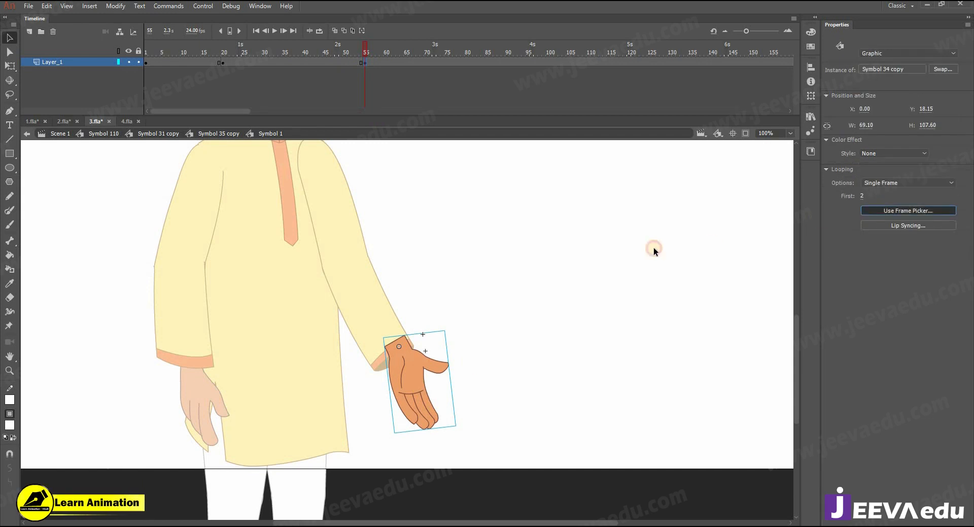
{"action": "left_click", "coordinate": [441, 230]}
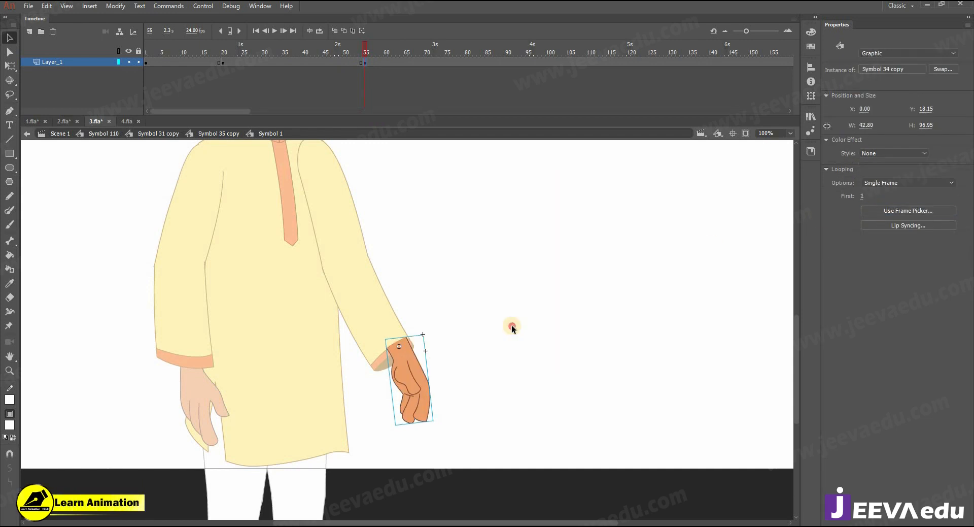
{"action": "double_click", "coordinate": [511, 325]}
{"action": "left_click_drag", "start_coordinate": [426, 48], "coordinate": [368, 73]}
Step: Rotate the hand counter-clockwise and shift it slightly left, then exit the hand symbol
{"action": "scroll", "coordinate": [373, 369], "scroll_direction": "up", "scroll_amount": 2}
{"action": "left_click_drag", "start_coordinate": [477, 347], "coordinate": [463, 349]}
{"action": "key", "text": "q"}
{"action": "left_click_drag", "start_coordinate": [541, 429], "coordinate": [551, 409]}
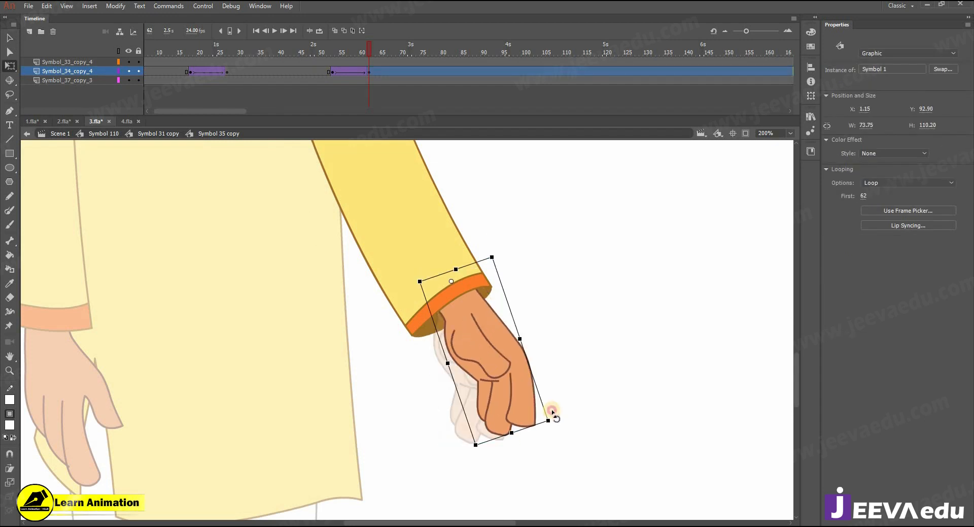
{"action": "left_click_drag", "start_coordinate": [496, 368], "coordinate": [491, 370]}
{"action": "key", "text": "z"}
{"action": "left_click", "coordinate": [481, 364], "text": "alt"}
{"action": "scroll", "coordinate": [401, 198], "scroll_direction": "up", "scroll_amount": 2}
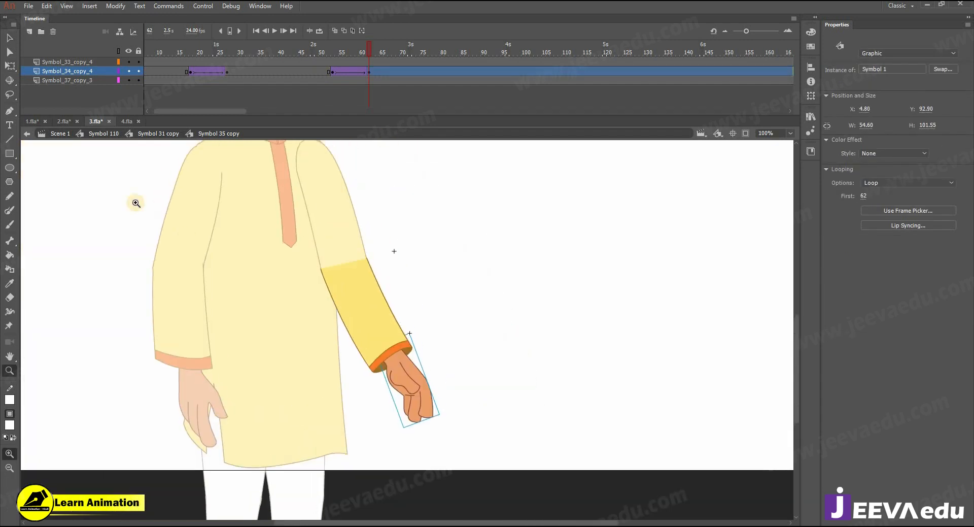
{"action": "left_click", "coordinate": [148, 136]}
Step: On the whole character, rotate the left arm so it hangs straighter at his side
{"action": "left_click", "coordinate": [112, 136]}
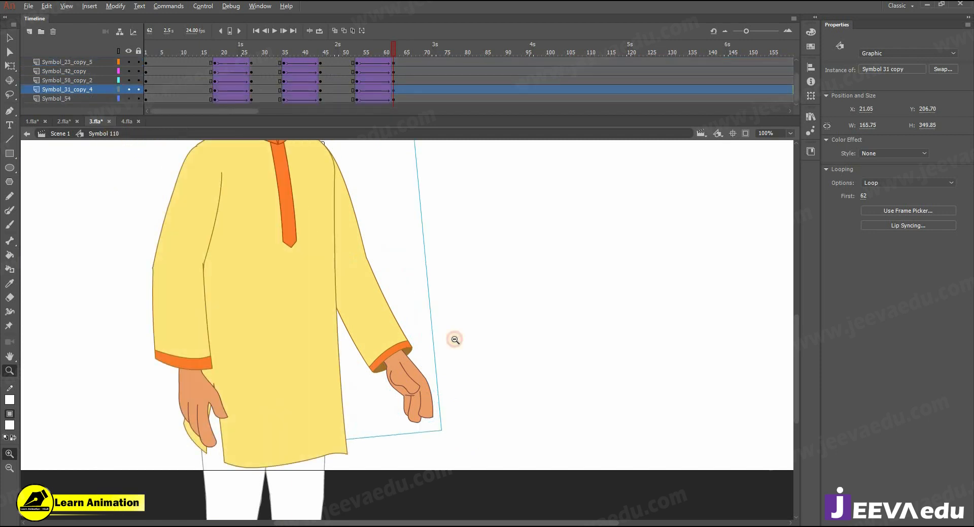
{"action": "left_click", "coordinate": [452, 337], "text": "alt"}
{"action": "left_click_drag", "start_coordinate": [425, 410], "coordinate": [423, 411]}
{"action": "scroll", "coordinate": [398, 60], "scroll_direction": "up", "scroll_amount": 1}
{"action": "left_click_drag", "start_coordinate": [354, 61], "coordinate": [418, 57]}
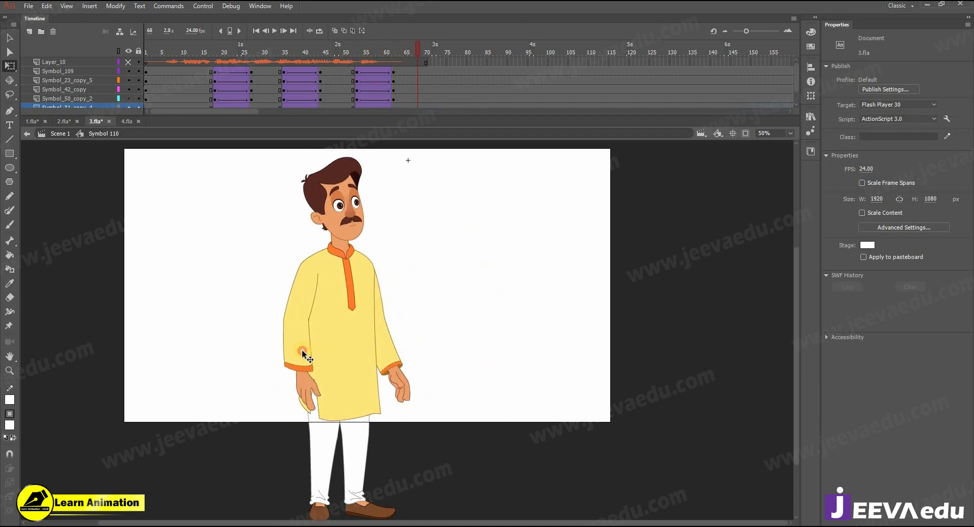
{"action": "left_click", "coordinate": [303, 349]}
{"action": "left_click_drag", "start_coordinate": [331, 415], "coordinate": [343, 419]}
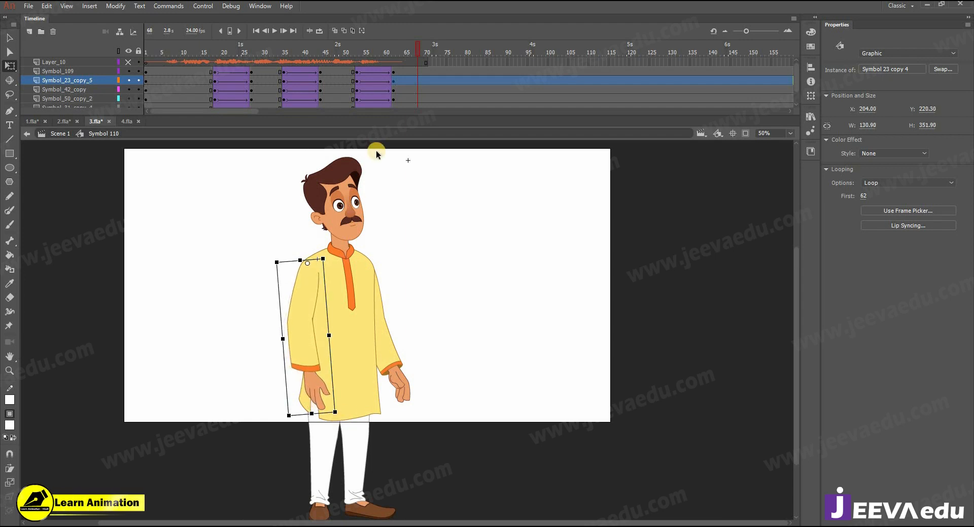
{"action": "left_click_drag", "start_coordinate": [399, 55], "coordinate": [394, 59]}
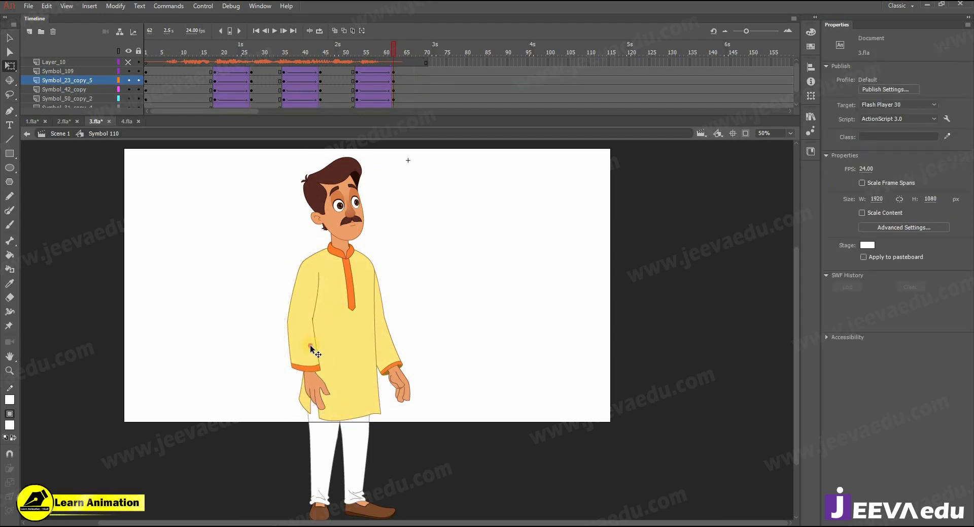
Step: Inside the arm symbol, keyframe the forearm at frame 62 and add an eased classic tween from frame 54
{"action": "double_click", "coordinate": [311, 350]}
{"action": "left_click", "coordinate": [310, 358]}
{"action": "left_click", "coordinate": [391, 60]}
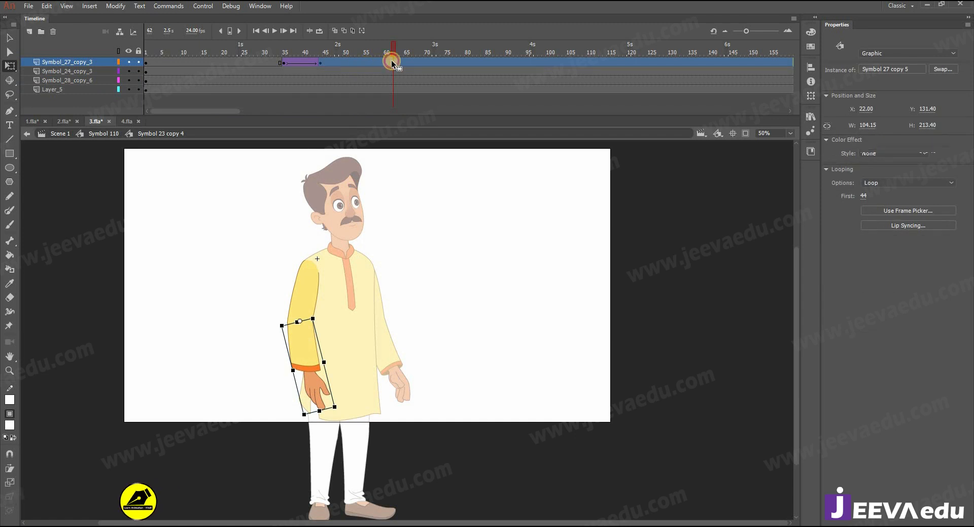
{"action": "key", "text": "F6"}
{"action": "left_click", "coordinate": [360, 63]}
{"action": "right_click", "coordinate": [361, 62]}
{"action": "left_click", "coordinate": [401, 89]}
{"action": "left_click_drag", "start_coordinate": [944, 180], "coordinate": [971, 109]}
Step: At frame 63, rotate the forearm to hang nearly vertical, then preview frames 50–62 in Symbol 110
{"action": "left_click", "coordinate": [395, 63]}
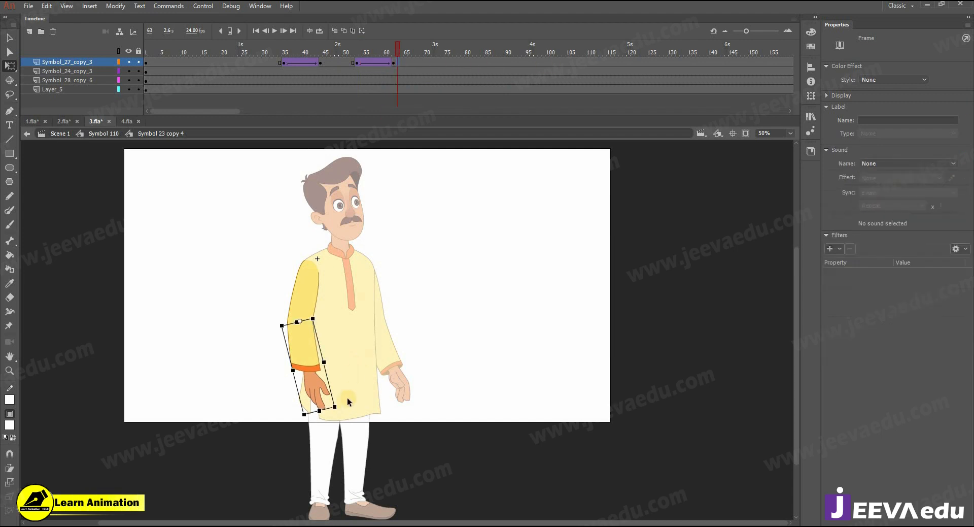
{"action": "mouse_move", "coordinate": [318, 413]}
{"action": "left_mouse_down"}
{"action": "mouse_move", "coordinate": [328, 418]}
{"action": "mouse_move", "coordinate": [304, 415]}
{"action": "left_mouse_up"}
{"action": "left_click", "coordinate": [448, 205]}
{"action": "double_click", "coordinate": [448, 205]}
{"action": "left_click_drag", "start_coordinate": [346, 55], "coordinate": [394, 93]}
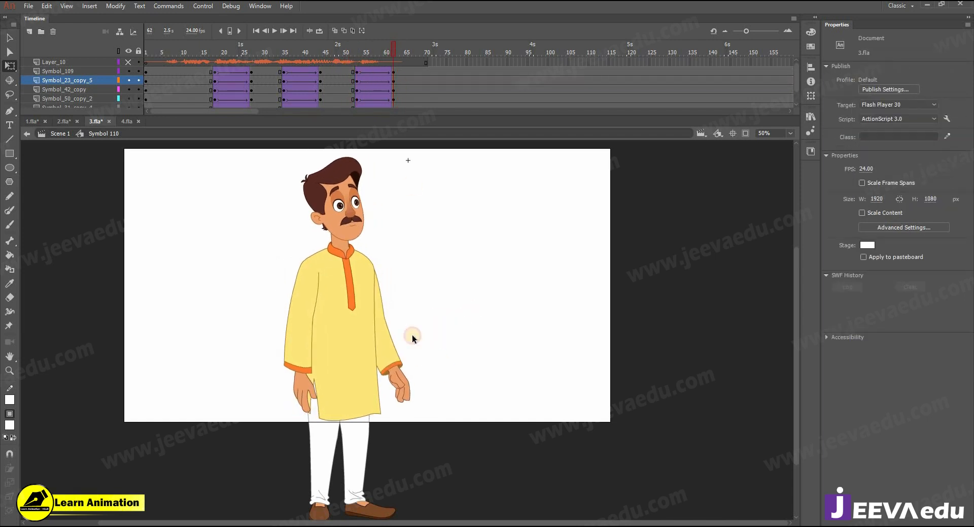
Step: Rotate the right arm's forearm down to rest upright at his side, then zoom out and preview
{"action": "left_click", "coordinate": [401, 383]}
{"action": "double_click", "coordinate": [401, 384]}
{"action": "left_click", "coordinate": [408, 396]}
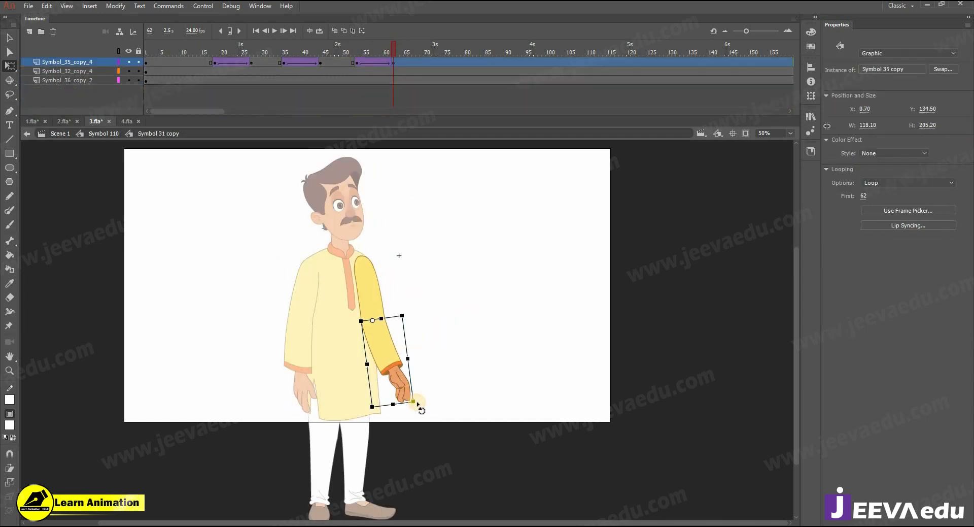
{"action": "left_click_drag", "start_coordinate": [410, 407], "coordinate": [399, 407]}
{"action": "double_click", "coordinate": [418, 410]}
{"action": "key", "text": "z"}
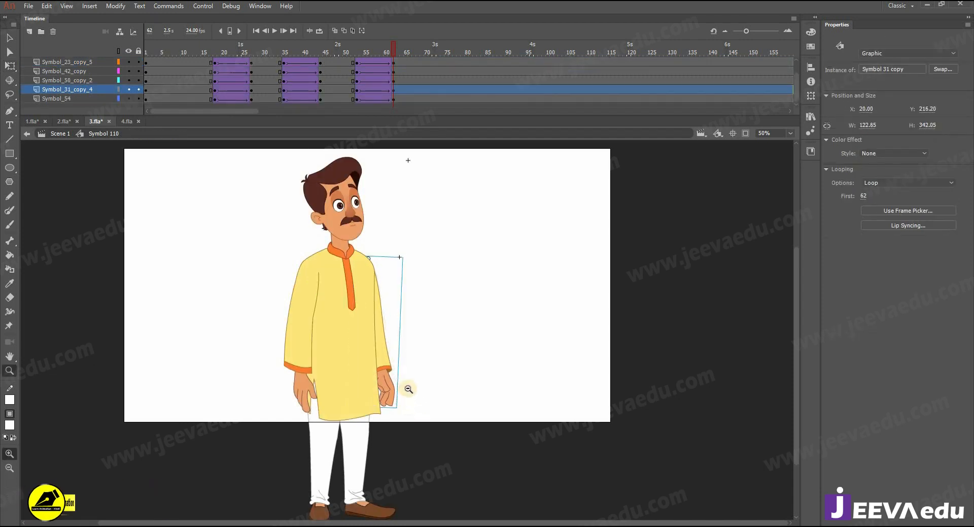
{"action": "left_click", "coordinate": [420, 244], "text": "alt"}
{"action": "key", "text": "Return"}
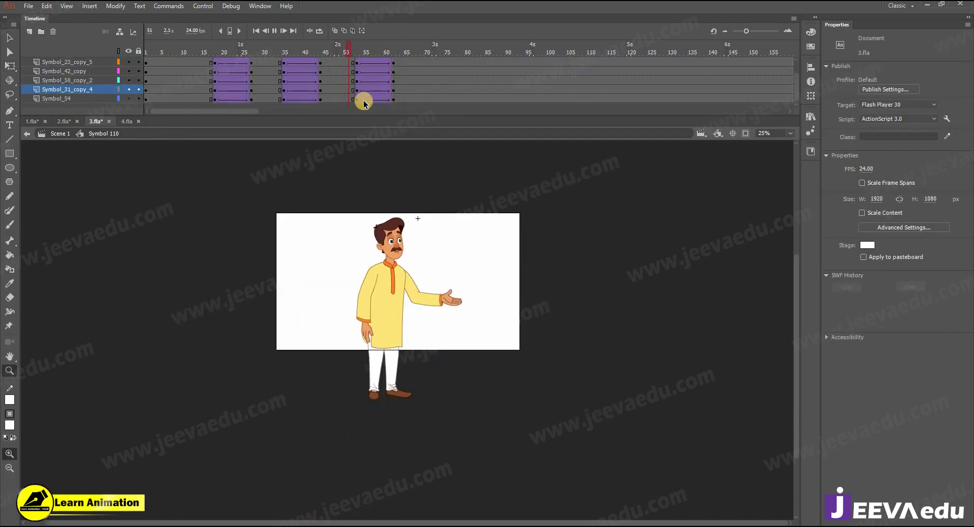
Step: At frame 63, tilt the man's head clockwise with Free Transform
{"action": "left_click", "coordinate": [413, 277]}
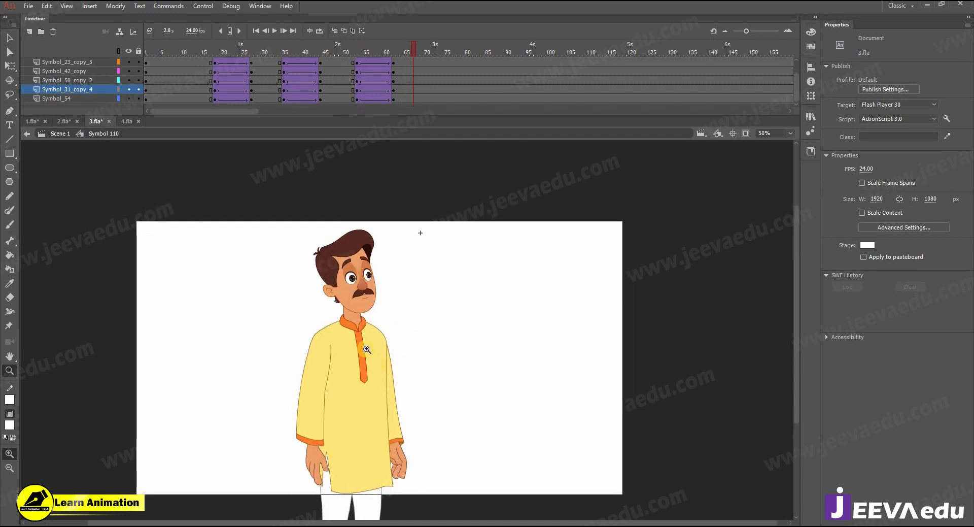
{"action": "scroll", "coordinate": [412, 58], "scroll_direction": "up", "scroll_amount": 2}
{"action": "left_click", "coordinate": [357, 60]}
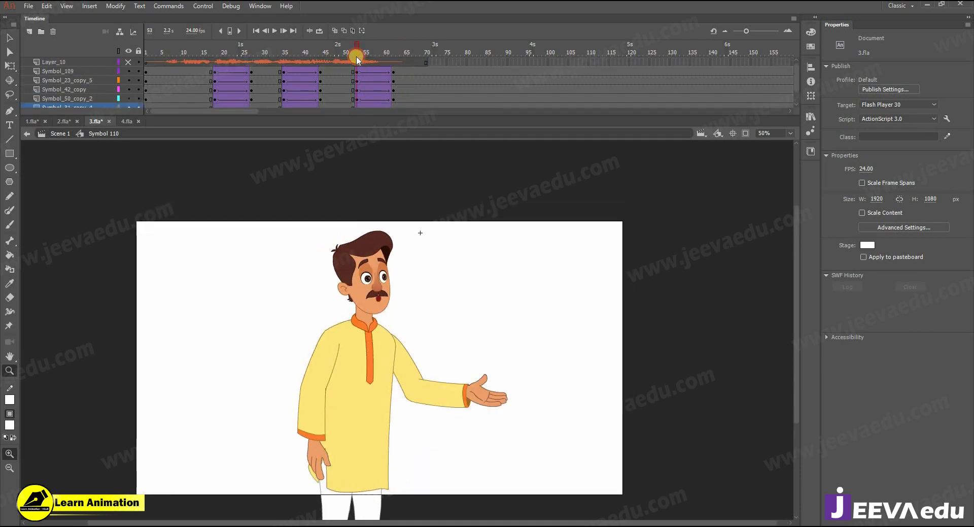
{"action": "key", "text": "Return"}
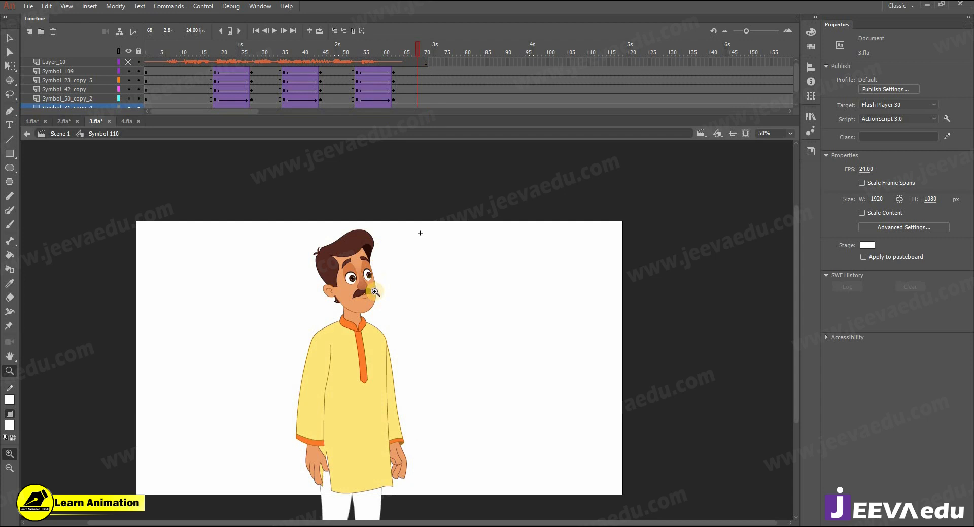
{"action": "key", "text": "v"}
{"action": "left_click", "coordinate": [374, 243]}
{"action": "key", "text": "q"}
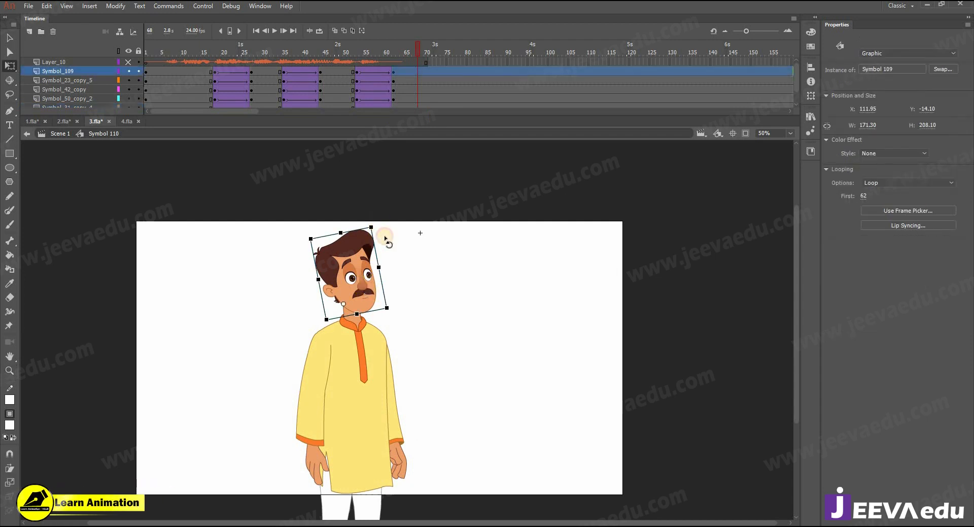
{"action": "left_click", "coordinate": [346, 65]}
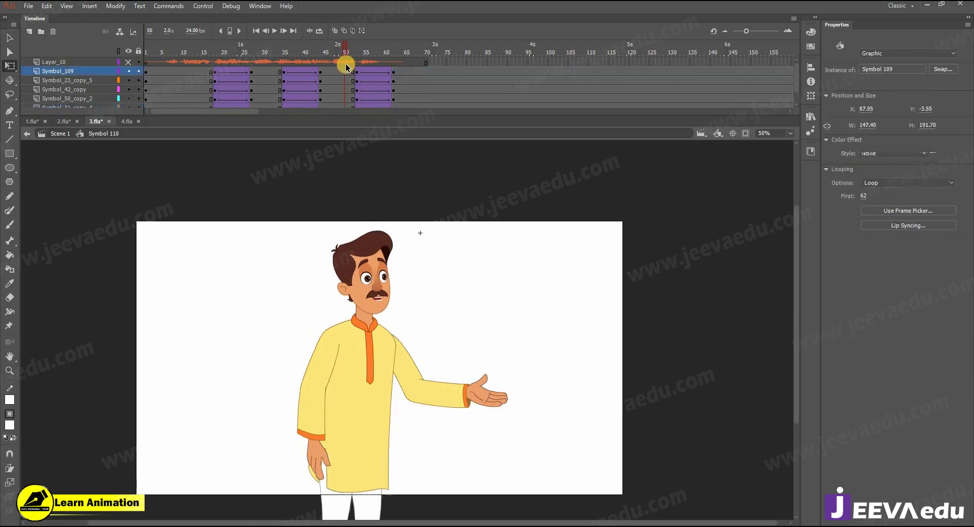
{"action": "key", "text": "Return"}
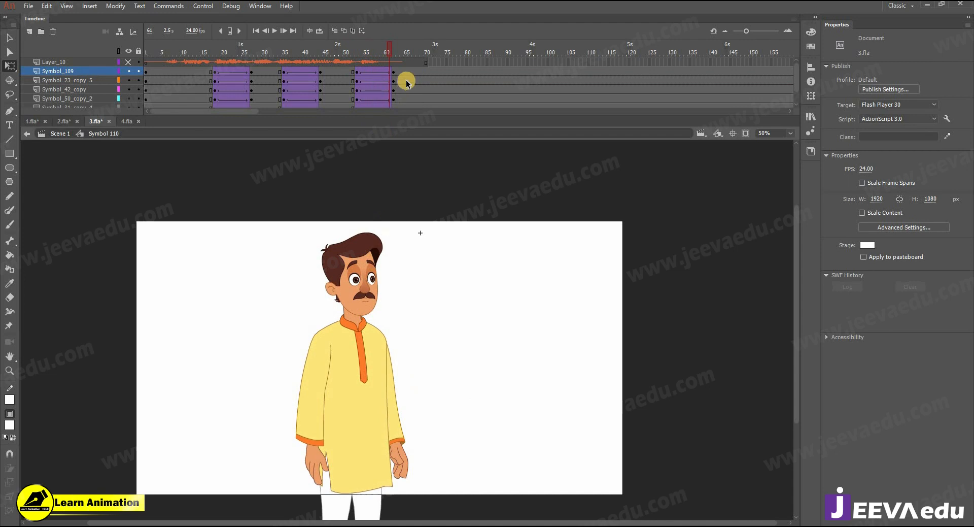
{"action": "left_click", "coordinate": [397, 75]}
{"action": "left_click", "coordinate": [384, 230]}
{"action": "left_click_drag", "start_coordinate": [386, 227], "coordinate": [392, 236]}
Step: Replay the animation from frame 52 to check the head tilt ending at frame 62
{"action": "left_click", "coordinate": [351, 77]}
{"action": "key", "text": "Return"}
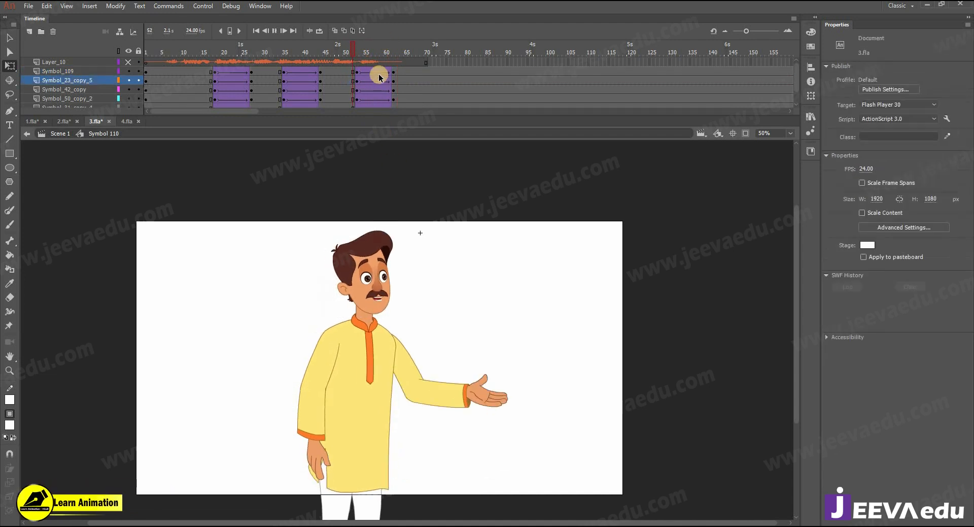
{"action": "left_click", "coordinate": [389, 232]}
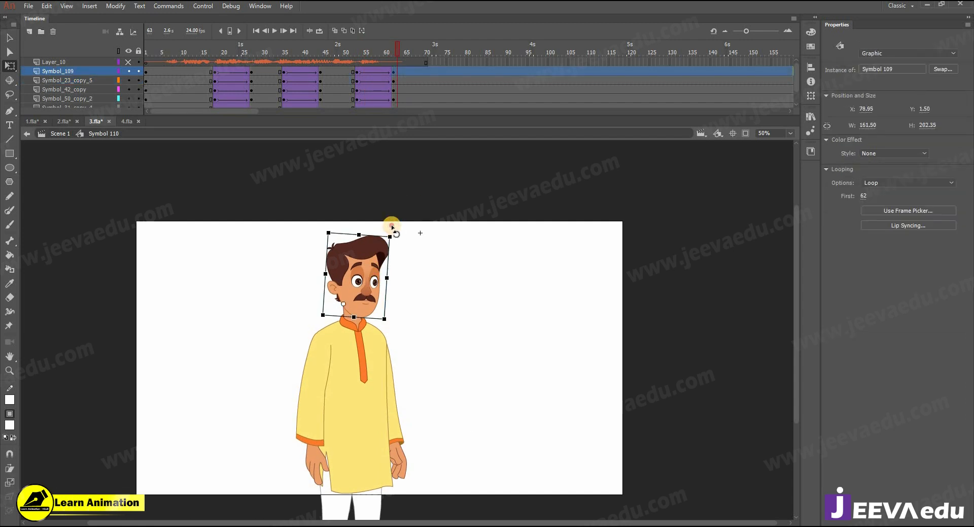
{"action": "left_click", "coordinate": [352, 53]}
{"action": "key", "text": "Return"}
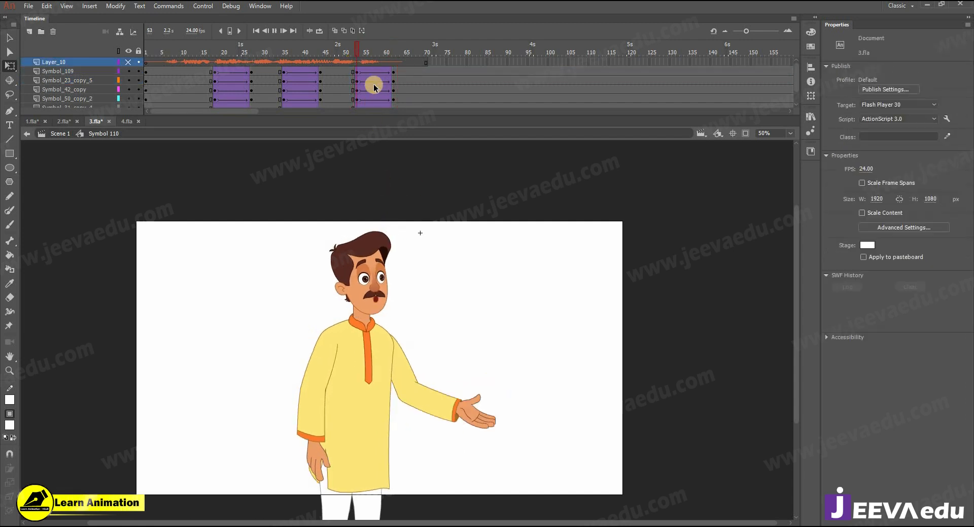
{"action": "left_click", "coordinate": [393, 71]}
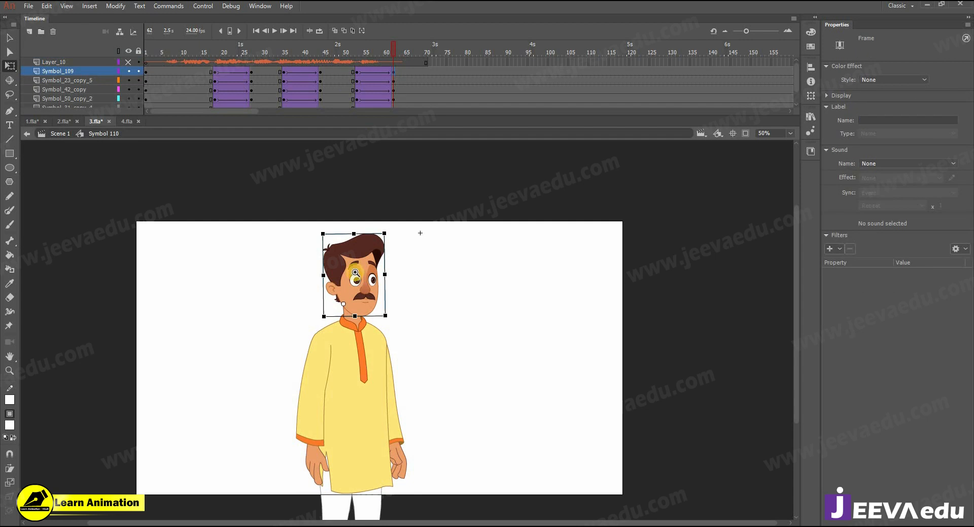
{"action": "left_click", "coordinate": [355, 272]}
{"action": "key", "text": "v"}
Step: Inside the head symbol, keyframe all face layers at frame 53 and add classic tweens to frame 62
{"action": "double_click", "coordinate": [443, 355]}
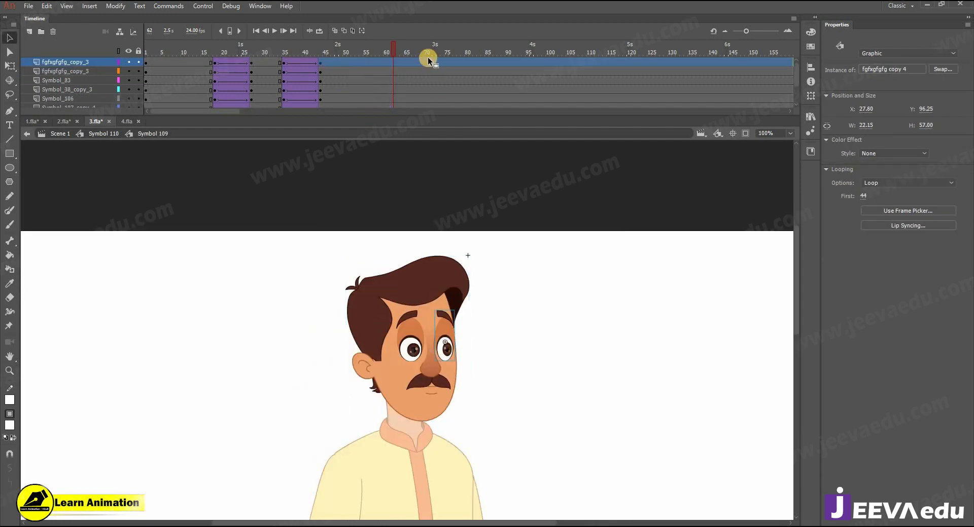
{"action": "left_click", "coordinate": [393, 72]}
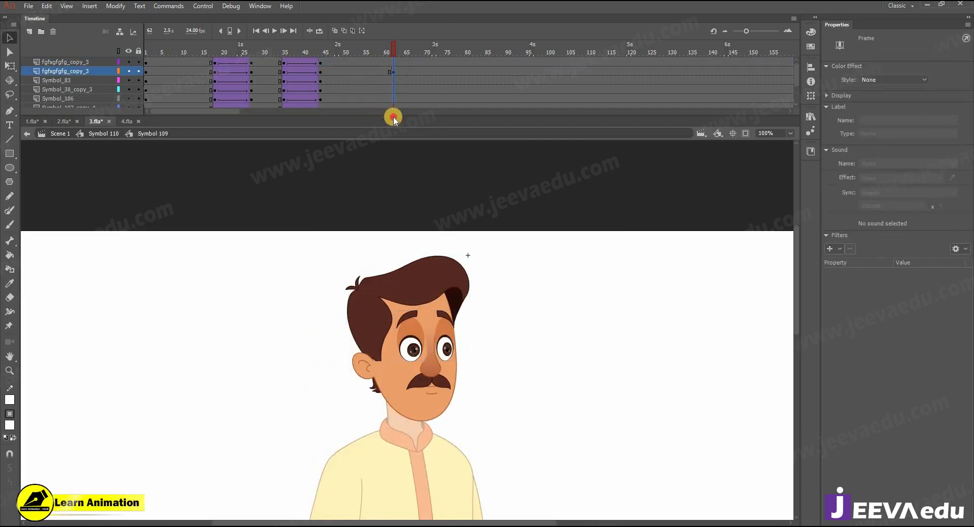
{"action": "scroll", "coordinate": [393, 116], "scroll_direction": "down", "scroll_amount": 2}
{"action": "left_click", "coordinate": [357, 99]}
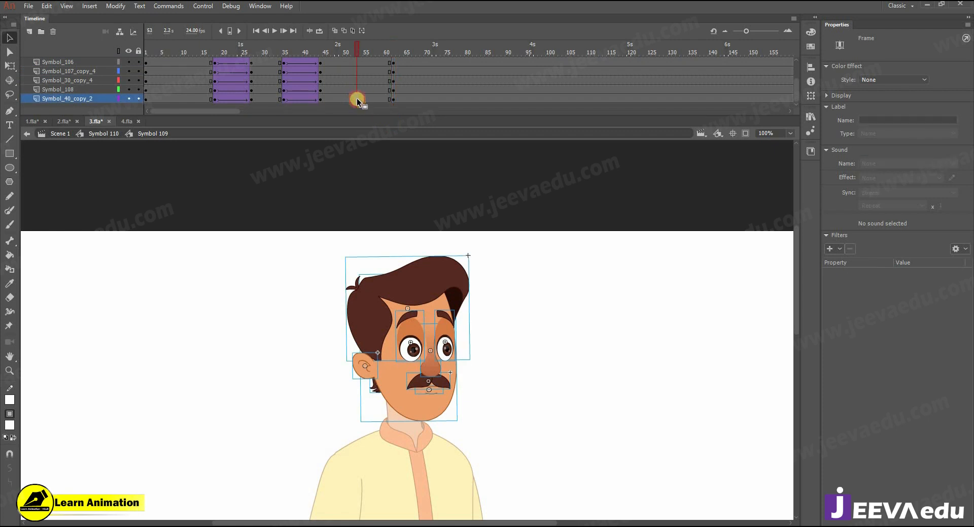
{"action": "left_click_drag", "start_coordinate": [357, 99], "coordinate": [382, 154]}
{"action": "key", "text": "F6"}
{"action": "right_click", "coordinate": [377, 83]}
{"action": "left_click", "coordinate": [422, 113]}
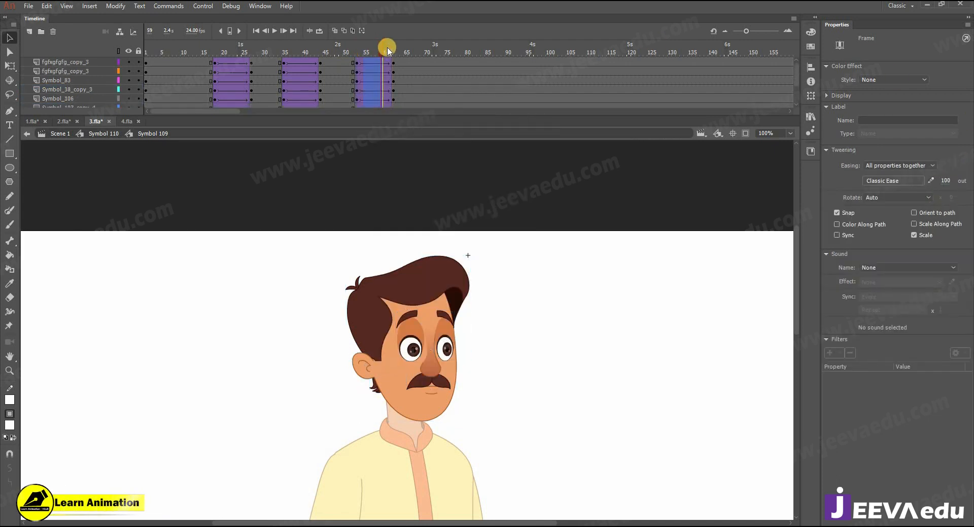
{"action": "left_click_drag", "start_coordinate": [387, 46], "coordinate": [393, 48]}
{"action": "key", "text": "z"}
{"action": "left_click", "coordinate": [424, 361]}
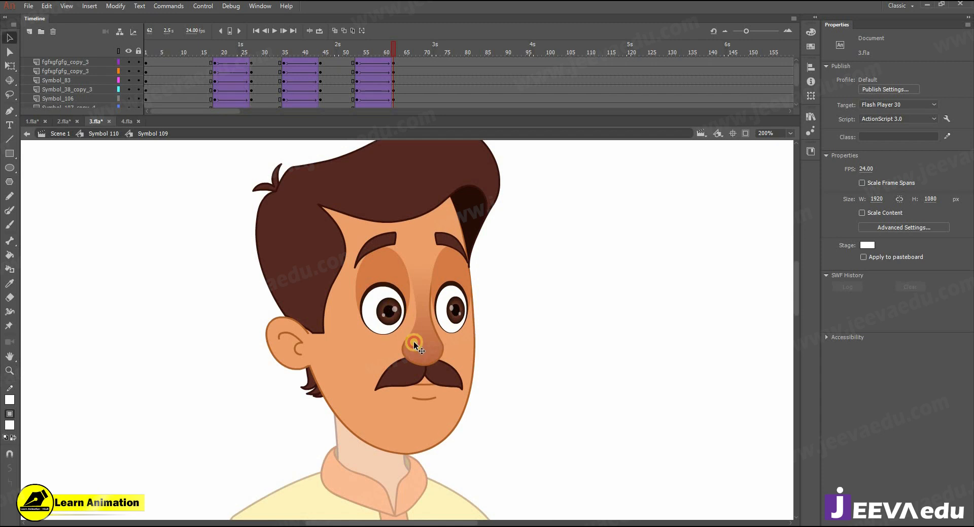
Step: Nudge the eyes, nose, moustache and mouth down and the ear up at frame 62
{"action": "left_click", "coordinate": [414, 341]}
{"action": "left_click", "coordinate": [423, 365], "text": "shift"}
{"action": "left_click", "coordinate": [418, 376], "text": "shift"}
{"action": "left_click", "coordinate": [421, 386], "text": "shift"}
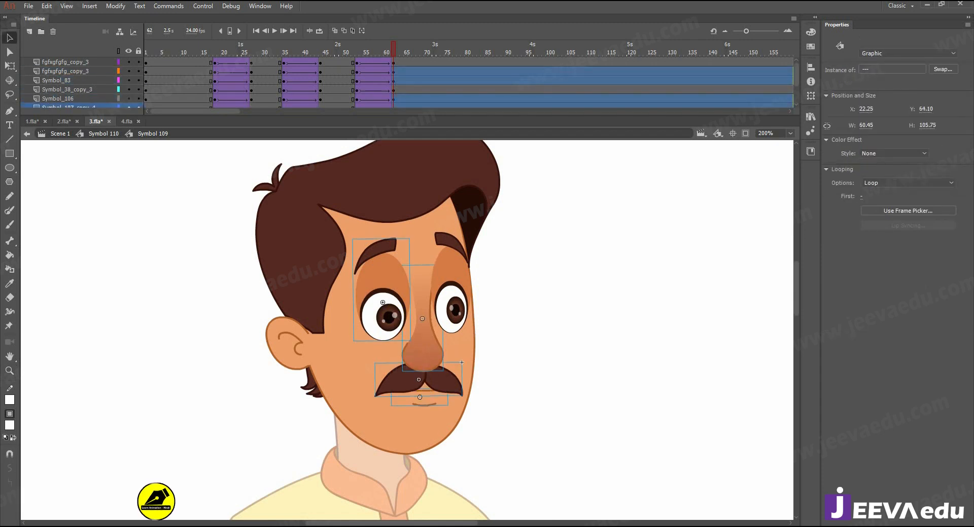
{"action": "left_click", "coordinate": [466, 313], "text": "shift"}
{"action": "key", "text": "Down"}
{"action": "key", "text": "Down"}
{"action": "key", "text": "Down"}
{"action": "key", "text": "Down"}
{"action": "key", "text": "Down"}
{"action": "key", "text": "Down"}
{"action": "key", "text": "Down"}
{"action": "key", "text": "Down"}
{"action": "key", "text": "Down"}
{"action": "key", "text": "Down"}
{"action": "key", "text": "Down"}
{"action": "key", "text": "Down"}
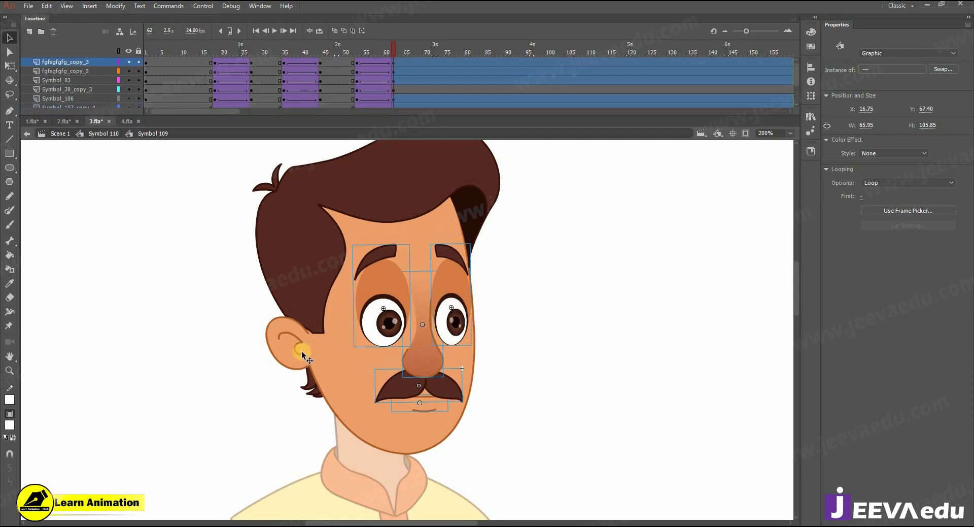
{"action": "left_click", "coordinate": [302, 354]}
{"action": "key", "text": "Up"}
{"action": "key", "text": "Up"}
{"action": "key", "text": "Up"}
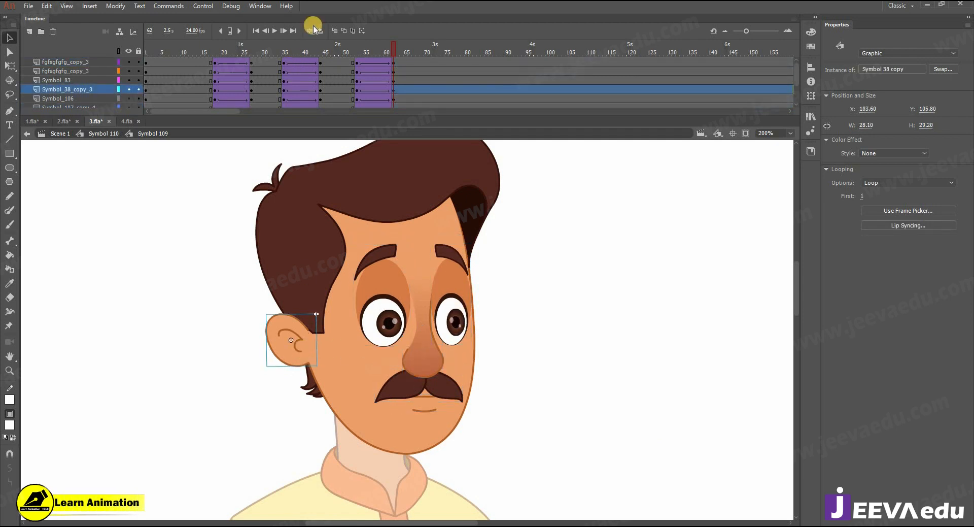
{"action": "left_click_drag", "start_coordinate": [360, 53], "coordinate": [400, 82]}
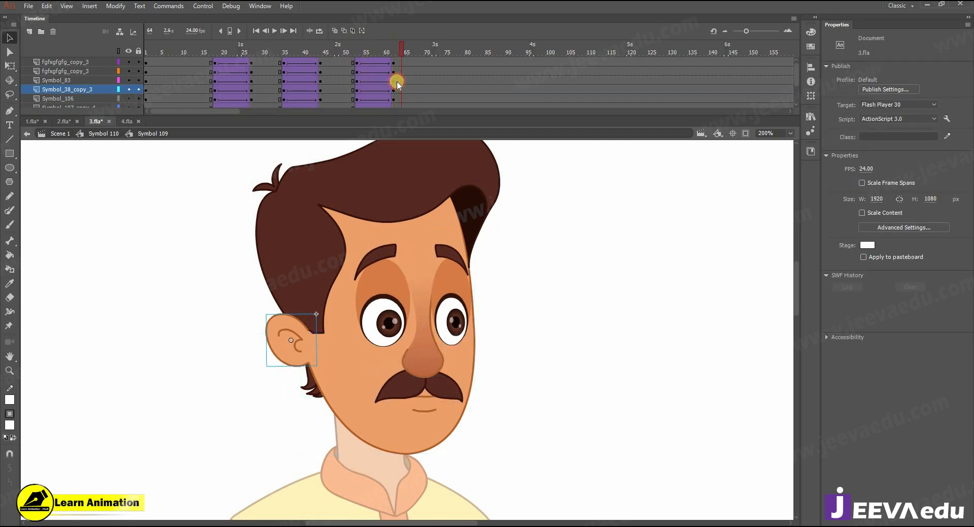
Step: Inside the left eye symbol, add a classic tween on the eyebrow layer from frame 52
{"action": "left_click", "coordinate": [386, 309]}
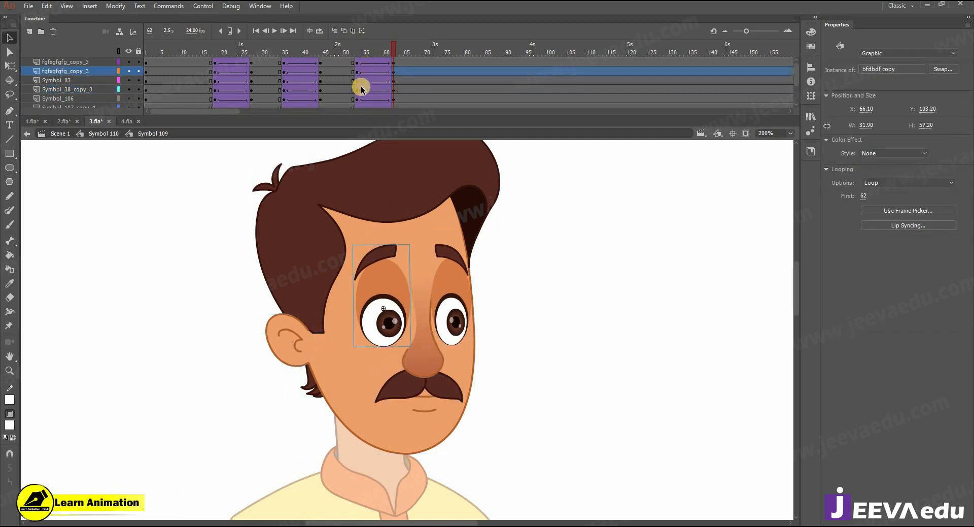
{"action": "double_click", "coordinate": [391, 310]}
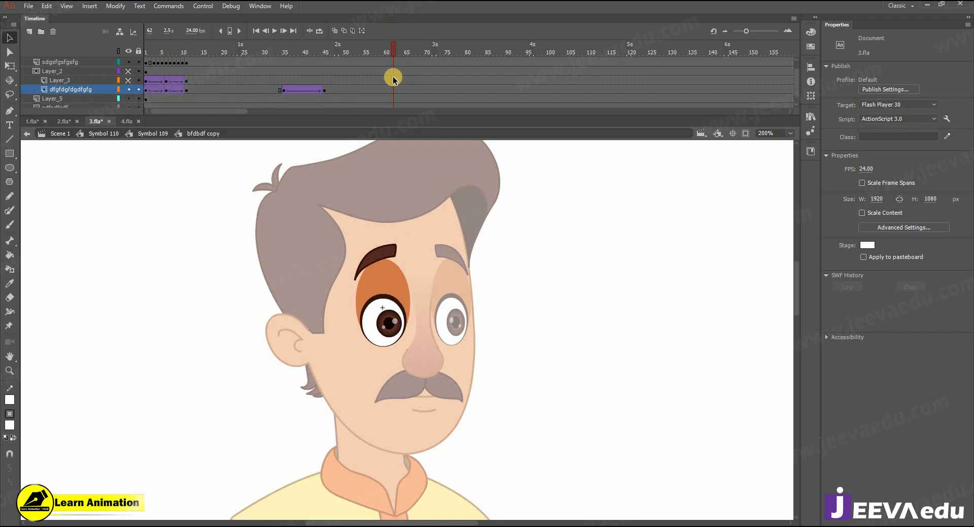
{"action": "scroll", "coordinate": [393, 79], "scroll_direction": "up", "scroll_amount": 1}
{"action": "left_click", "coordinate": [381, 65]}
{"action": "left_click", "coordinate": [356, 62]}
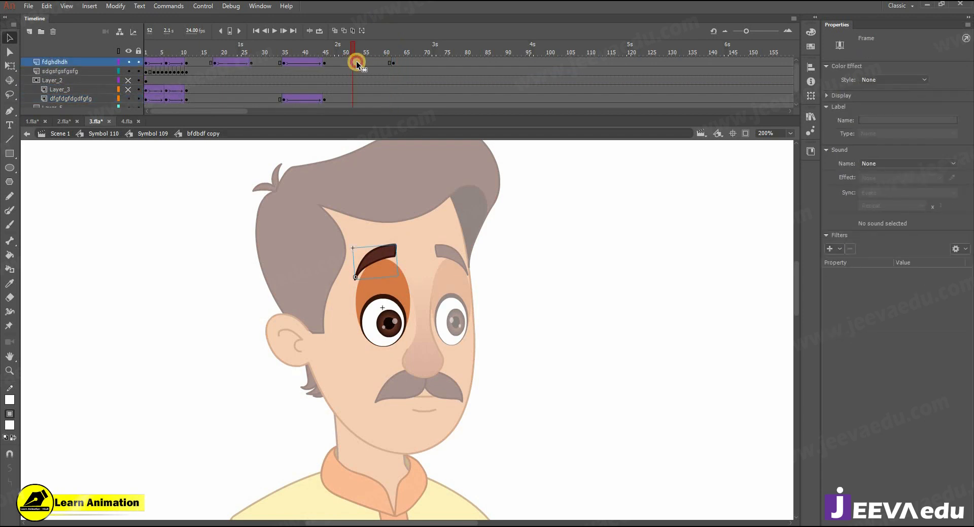
{"action": "right_click", "coordinate": [370, 61]}
{"action": "left_click", "coordinate": [406, 90]}
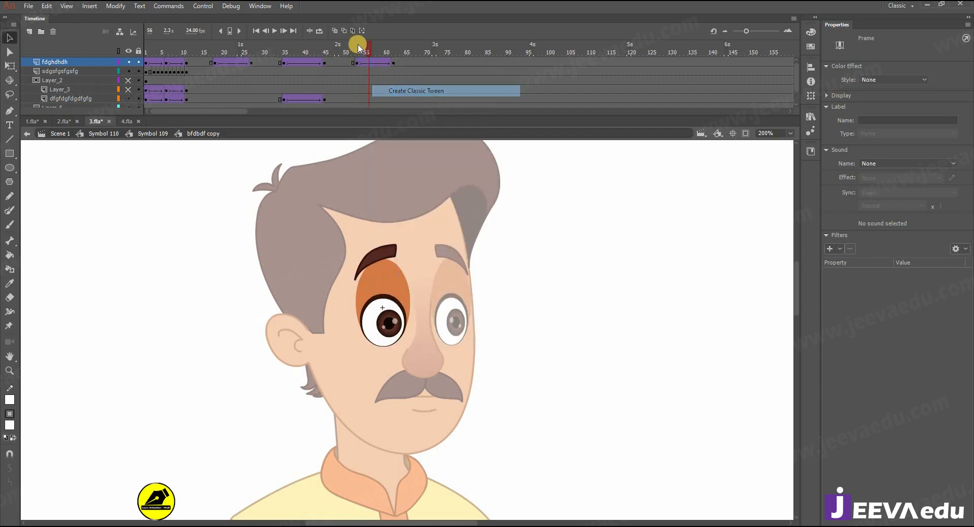
{"action": "left_click", "coordinate": [186, 62]}
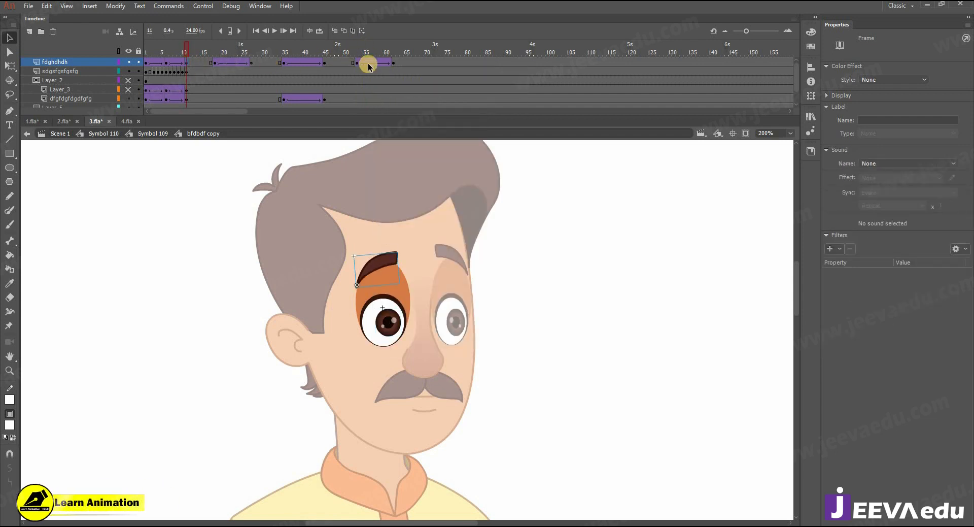
Step: At frame 62, rotate the eyebrow clockwise and nudge it slightly down, then return to the face
{"action": "left_click", "coordinate": [395, 63]}
{"action": "key", "text": "q"}
{"action": "left_click_drag", "start_coordinate": [400, 239], "coordinate": [404, 251]}
{"action": "key", "text": "ctrl+space"}
{"action": "left_click", "coordinate": [385, 268]}
{"action": "left_click_drag", "start_coordinate": [407, 303], "coordinate": [408, 314]}
{"action": "key", "text": "ctrl+shift+space"}
{"action": "left_click", "coordinate": [414, 350]}
{"action": "left_click_drag", "start_coordinate": [414, 374], "coordinate": [399, 351]}
{"action": "left_click", "coordinate": [400, 351]}
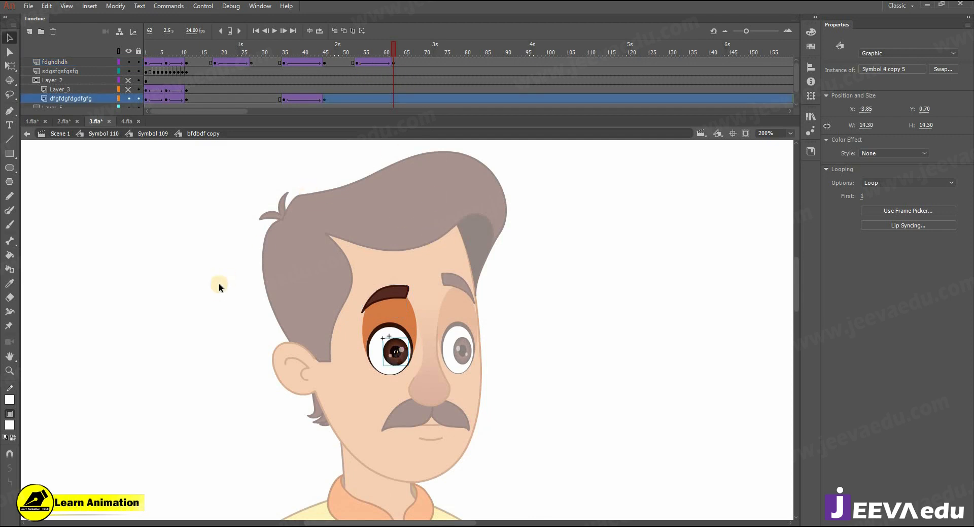
{"action": "double_click", "coordinate": [233, 295]}
Step: Inside the right eye symbol, add a classic tween on the eyebrow layer ending at frame 62
{"action": "double_click", "coordinate": [455, 330]}
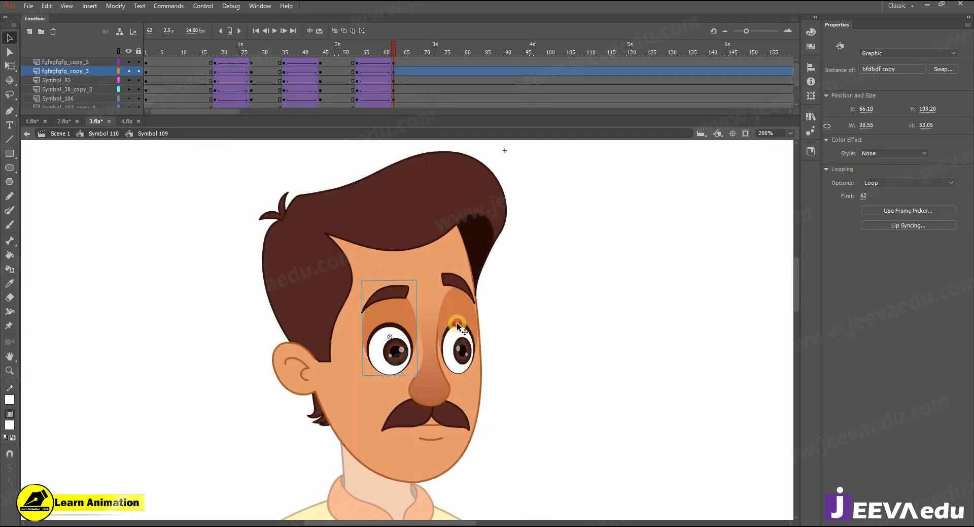
{"action": "left_click", "coordinate": [394, 67]}
{"action": "left_click", "coordinate": [370, 65]}
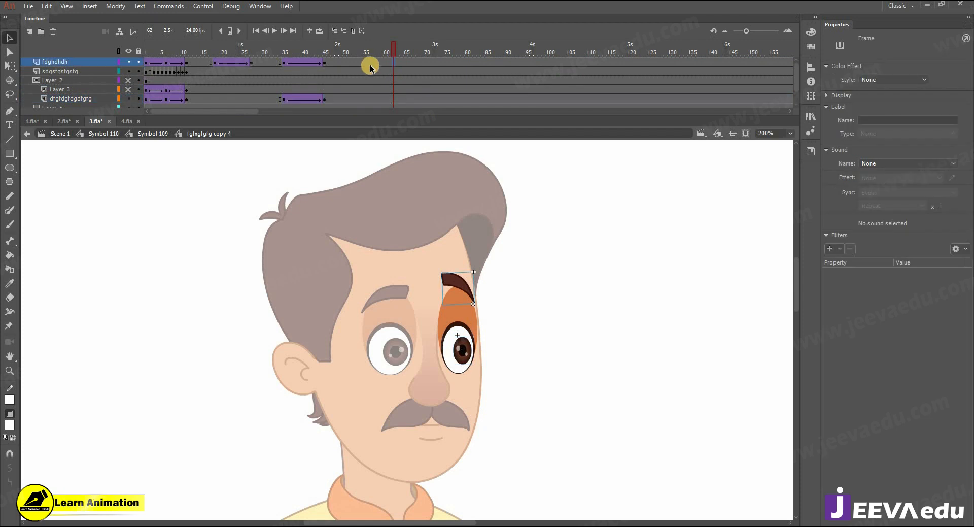
{"action": "left_click_drag", "start_coordinate": [362, 63], "coordinate": [355, 63]}
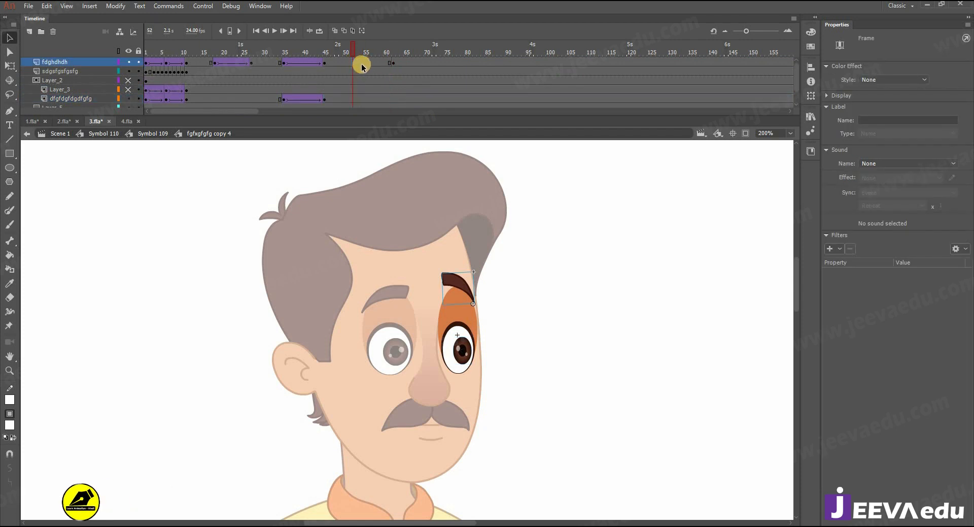
{"action": "right_click", "coordinate": [359, 63]}
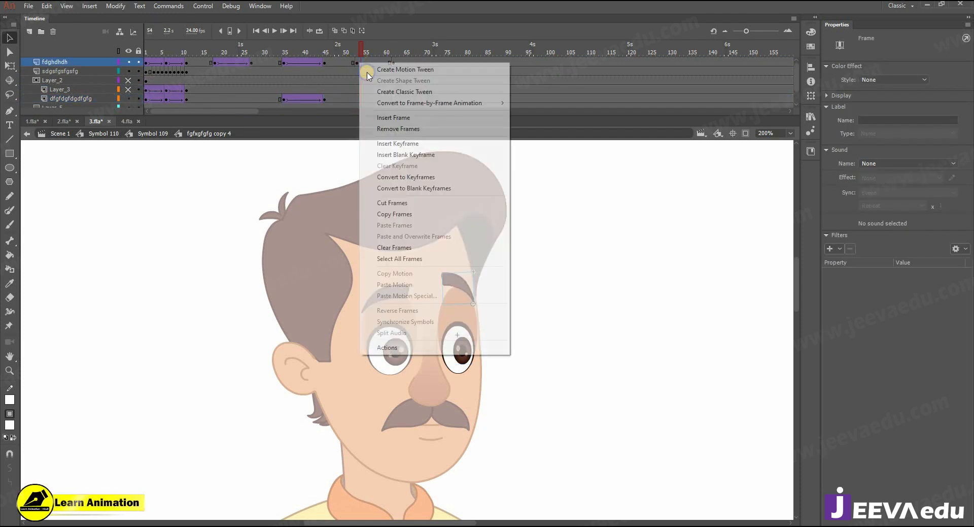
{"action": "left_click", "coordinate": [385, 91]}
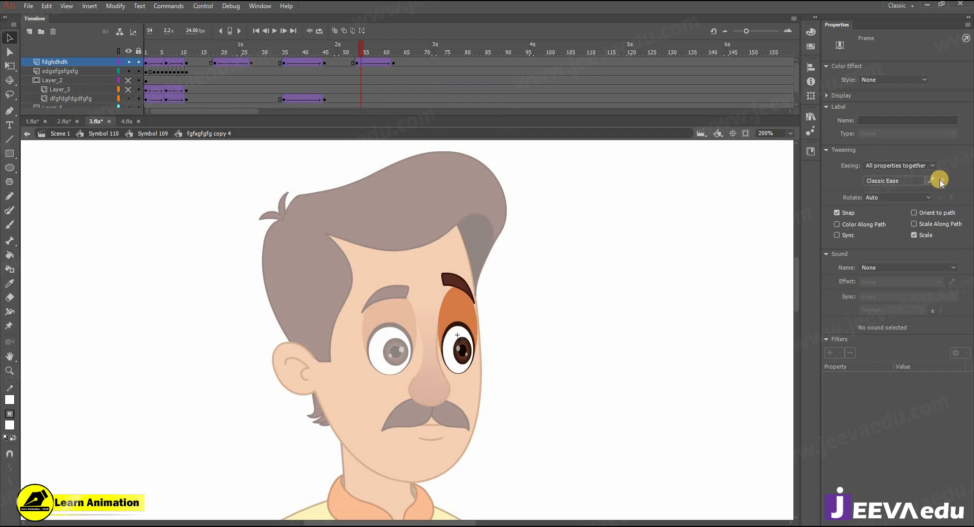
Step: At frame 62, rotate the right eyebrow counterclockwise, then preview it from Symbol 110
{"action": "left_click", "coordinate": [396, 62]}
{"action": "left_click", "coordinate": [446, 300]}
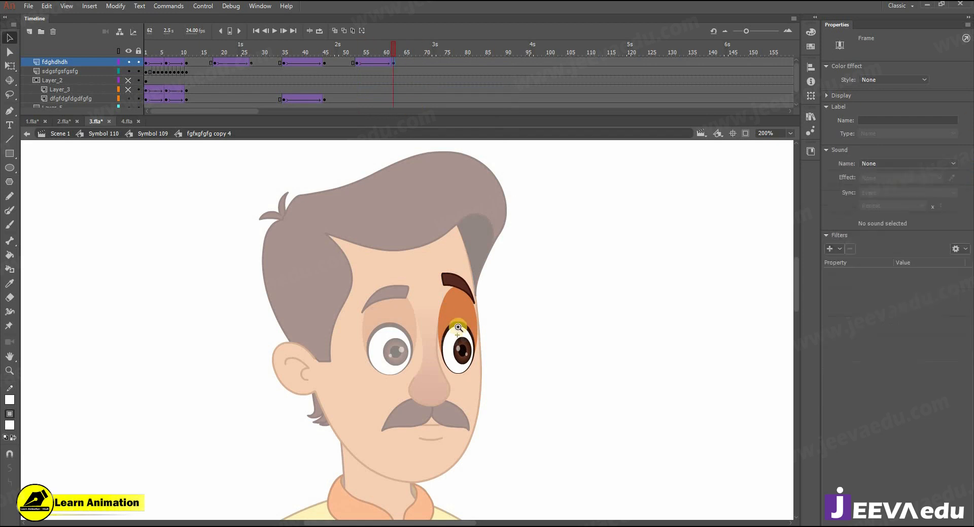
{"action": "key", "text": "ctrl+="}
{"action": "key", "text": "q"}
{"action": "left_click_drag", "start_coordinate": [379, 244], "coordinate": [402, 259]}
{"action": "left_click", "coordinate": [97, 133]}
{"action": "mouse_move", "coordinate": [392, 57]}
{"action": "left_mouse_down"}
{"action": "mouse_move", "coordinate": [350, 56]}
{"action": "mouse_move", "coordinate": [398, 57]}
{"action": "left_mouse_up"}
{"action": "key", "text": "ctrl+minus"}
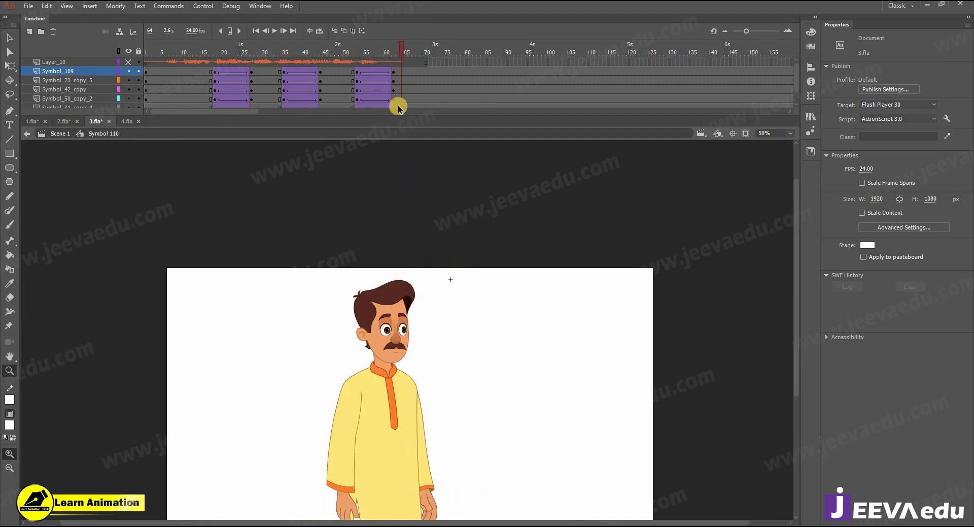
{"action": "left_click_drag", "start_coordinate": [416, 51], "coordinate": [394, 83]}
{"action": "left_click", "coordinate": [404, 322]}
{"action": "left_click", "coordinate": [400, 327]}
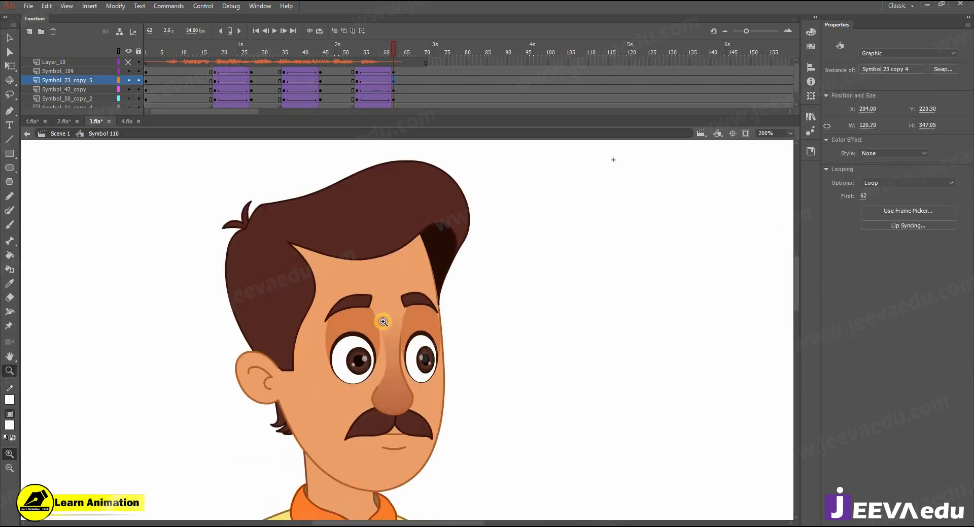
{"action": "left_click", "coordinate": [381, 321]}
{"action": "key", "text": "v"}
{"action": "double_click", "coordinate": [377, 347]}
{"action": "double_click", "coordinate": [374, 335]}
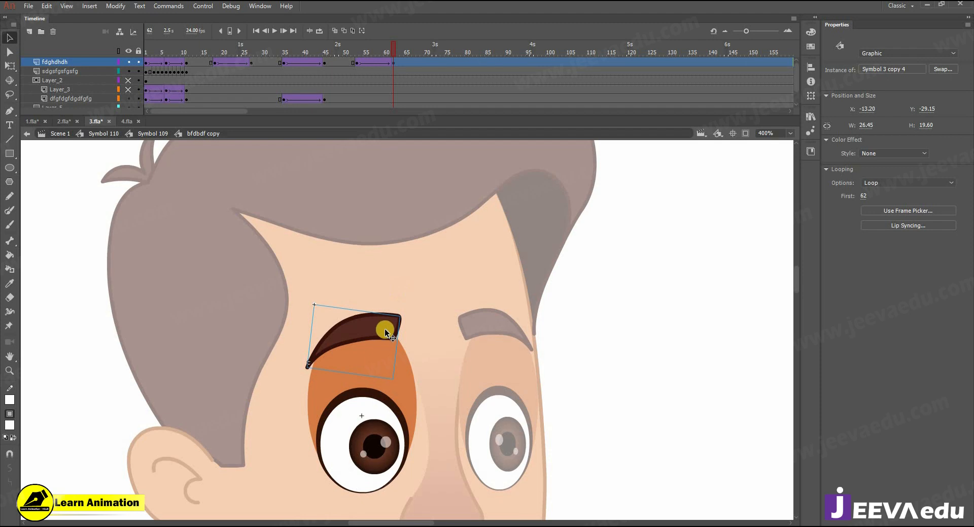
{"action": "double_click", "coordinate": [385, 330]}
{"action": "double_click", "coordinate": [383, 167]}
{"action": "double_click", "coordinate": [396, 294]}
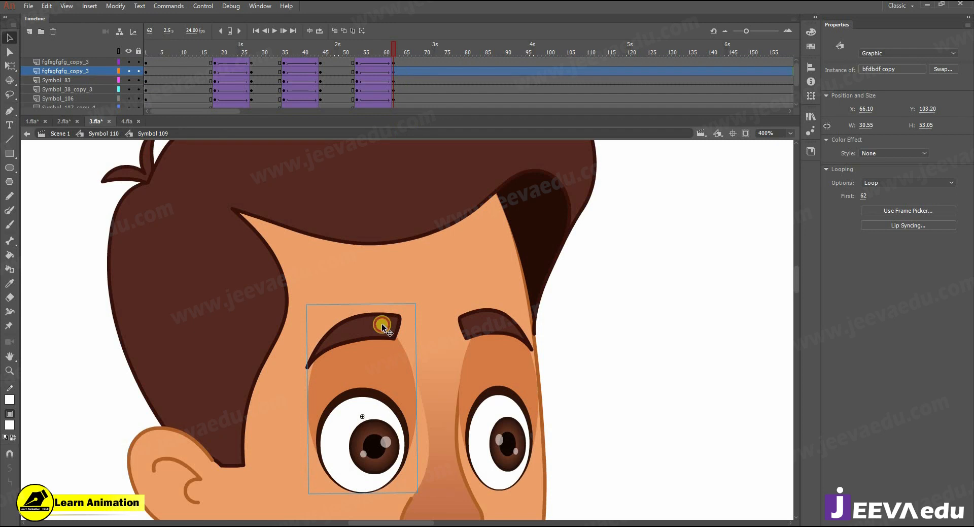
{"action": "double_click", "coordinate": [379, 330]}
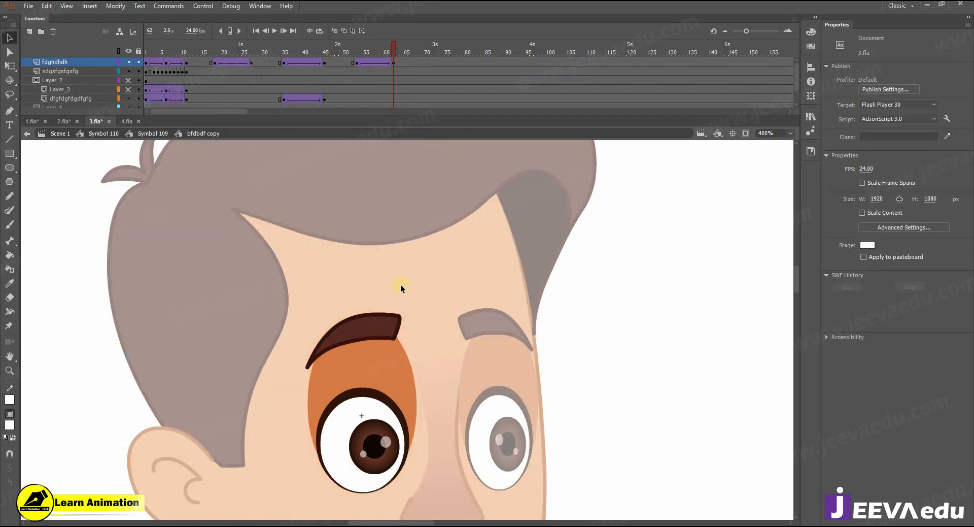
{"action": "left_click_drag", "start_coordinate": [392, 49], "coordinate": [397, 77]}
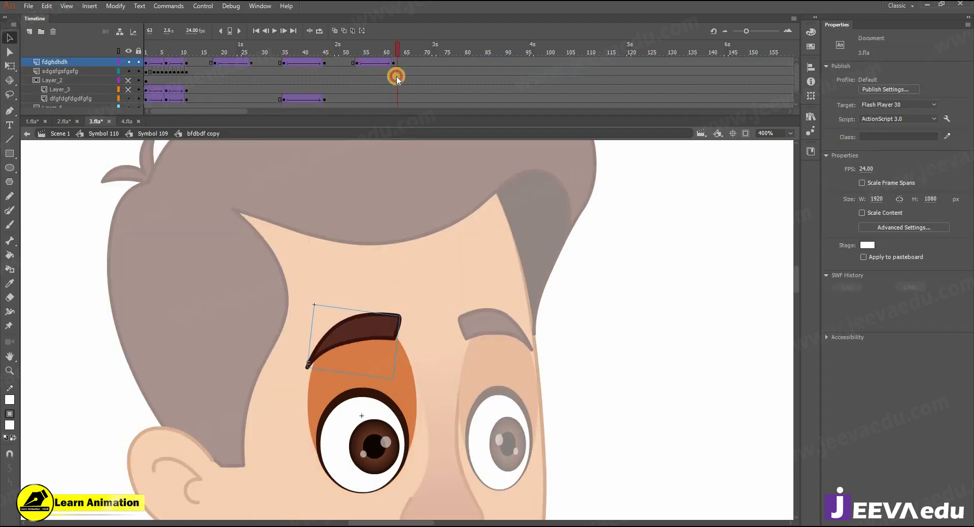
{"action": "double_click", "coordinate": [488, 330]}
{"action": "left_click", "coordinate": [484, 329]}
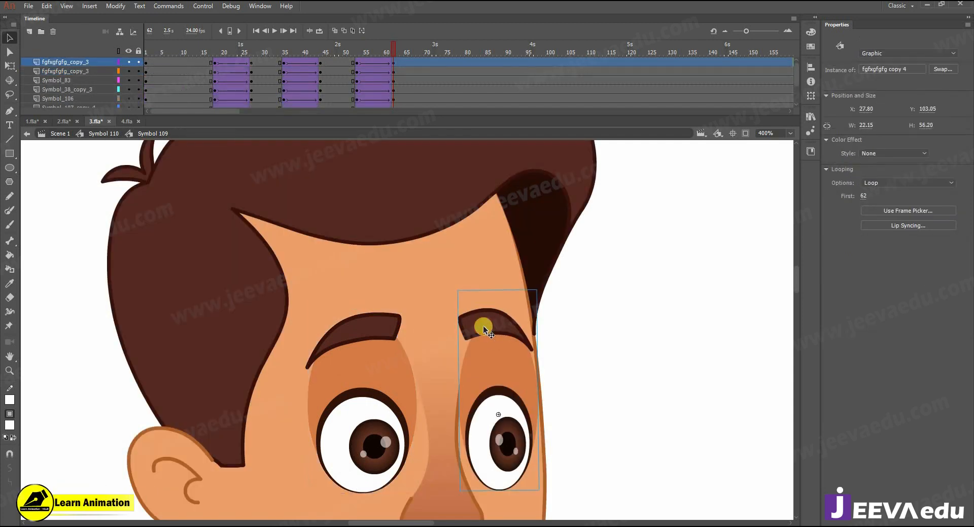
{"action": "double_click", "coordinate": [485, 329]}
{"action": "left_click_drag", "start_coordinate": [392, 48], "coordinate": [414, 78]}
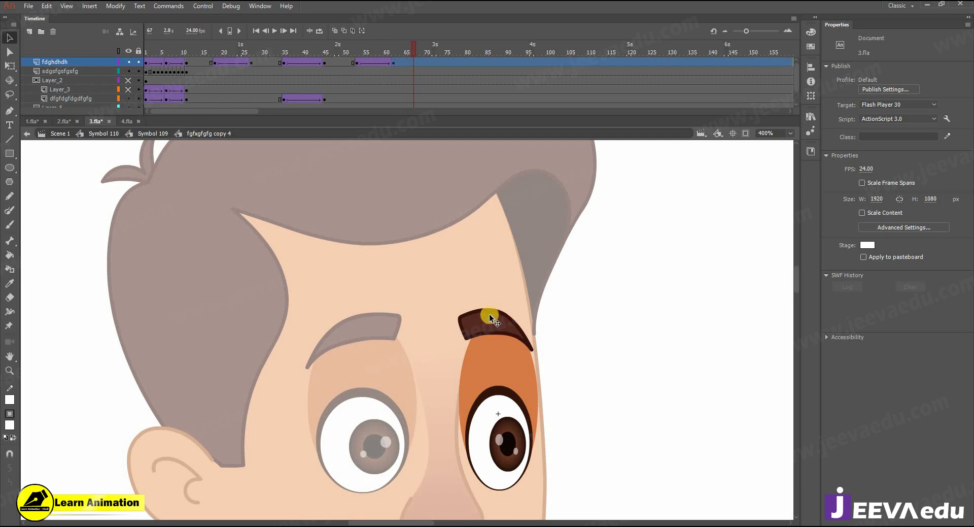
{"action": "left_click", "coordinate": [489, 314]}
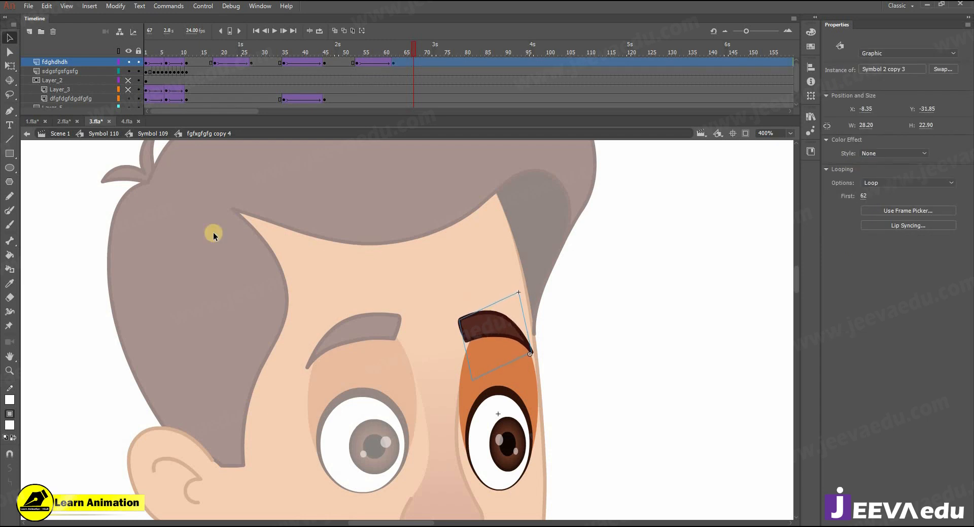
{"action": "left_click", "coordinate": [81, 133]}
{"action": "key", "text": "z"}
{"action": "left_click", "coordinate": [390, 342], "text": "alt"}
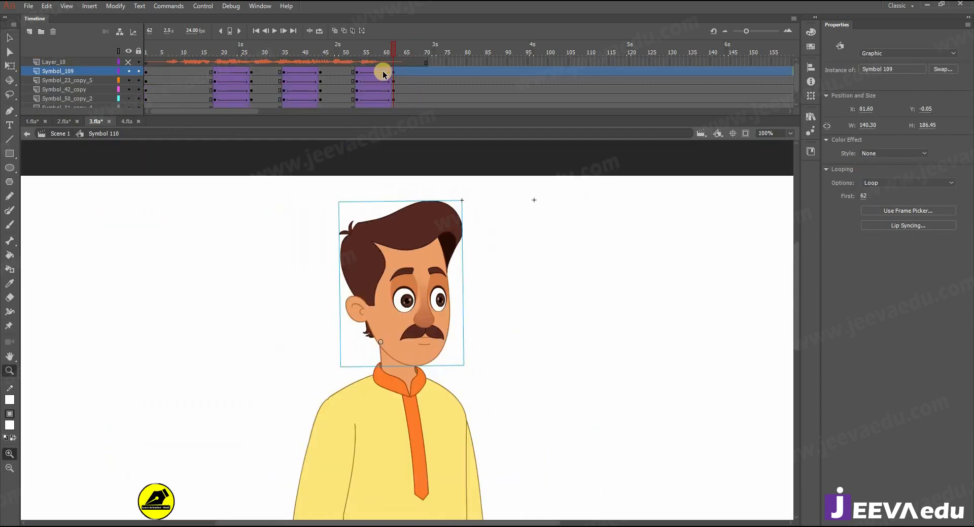
{"action": "left_click_drag", "start_coordinate": [362, 53], "coordinate": [422, 76]}
{"action": "left_click", "coordinate": [381, 284], "text": "alt"}
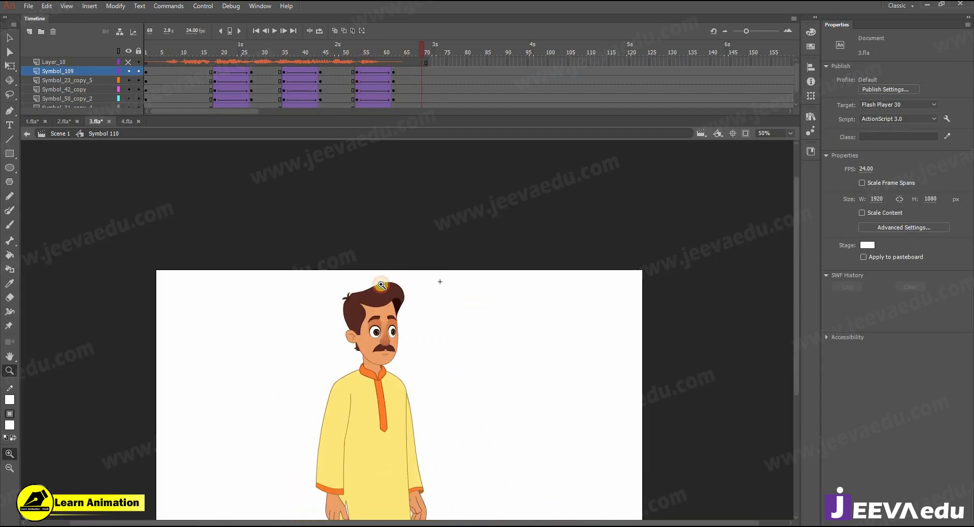
{"action": "left_click", "coordinate": [392, 325], "text": "alt"}
Step: Replace the front chair with the pasted seated man and extend Layer_1's frames
{"action": "left_click", "coordinate": [63, 121]}
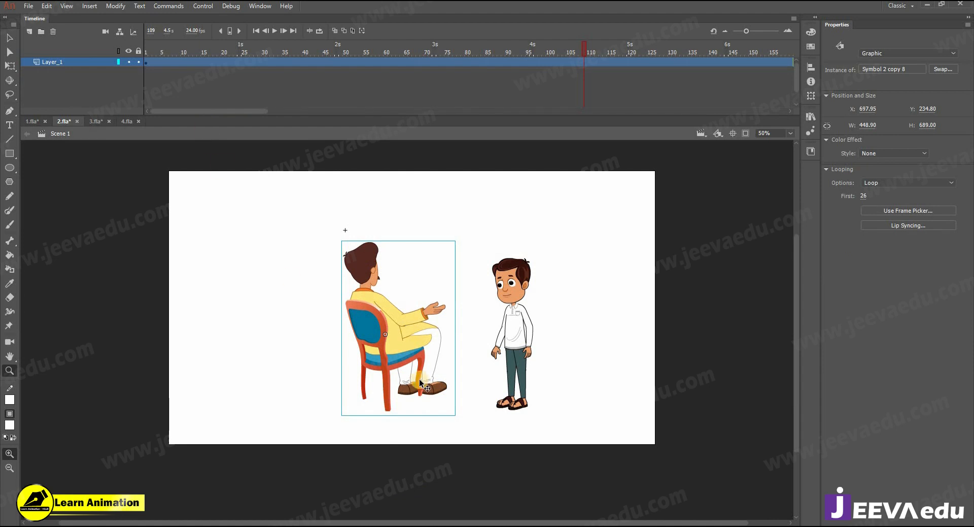
{"action": "left_click", "coordinate": [126, 121]}
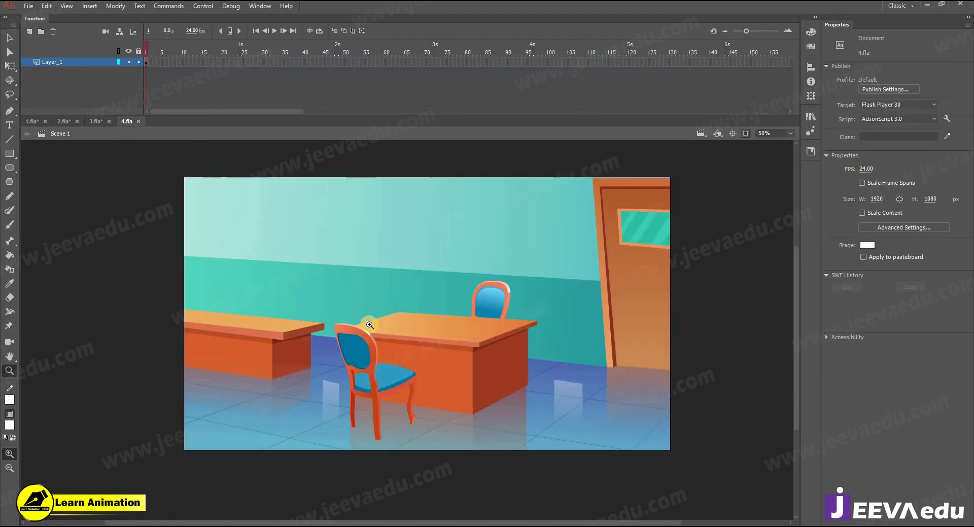
{"action": "left_click", "coordinate": [378, 377]}
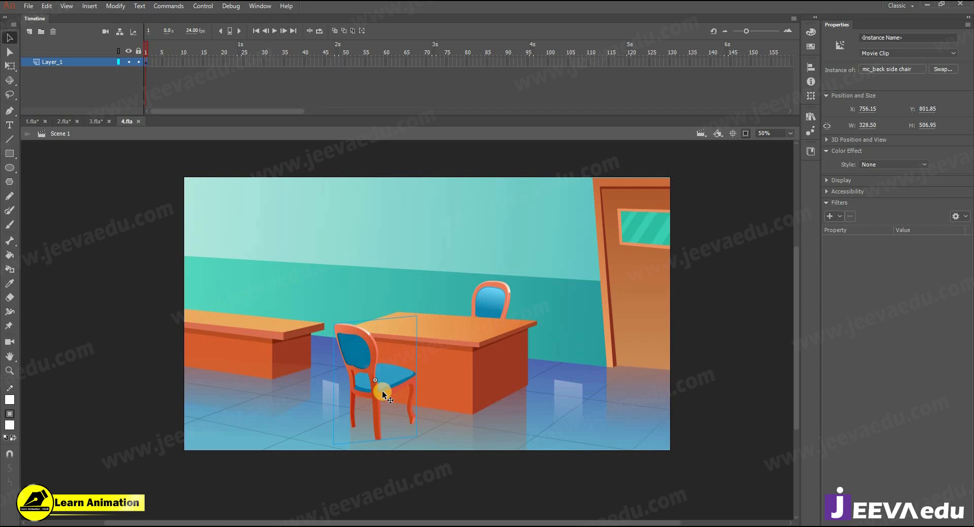
{"action": "key", "text": "Delete"}
{"action": "left_click_drag", "start_coordinate": [354, 70], "coordinate": [520, 66]}
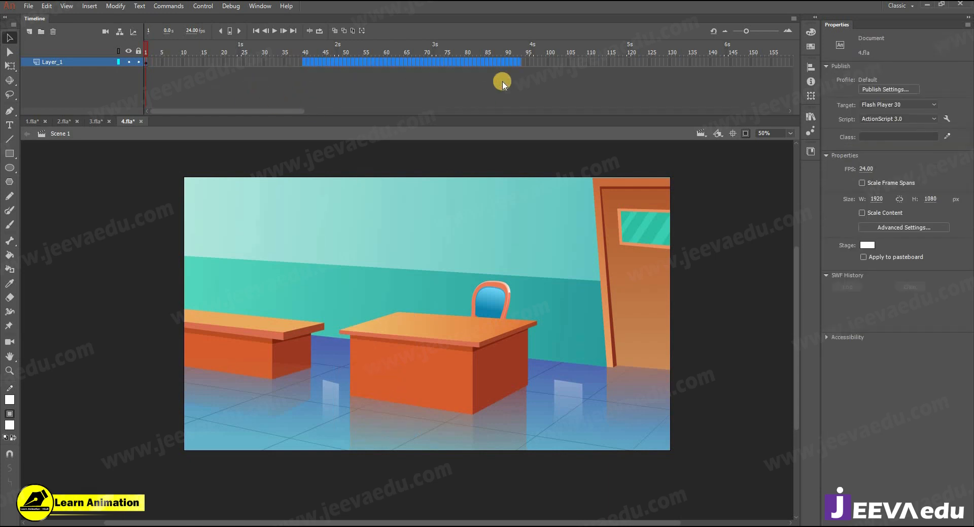
{"action": "key", "text": "F5"}
{"action": "key", "text": "F5"}
{"action": "key", "text": "F5"}
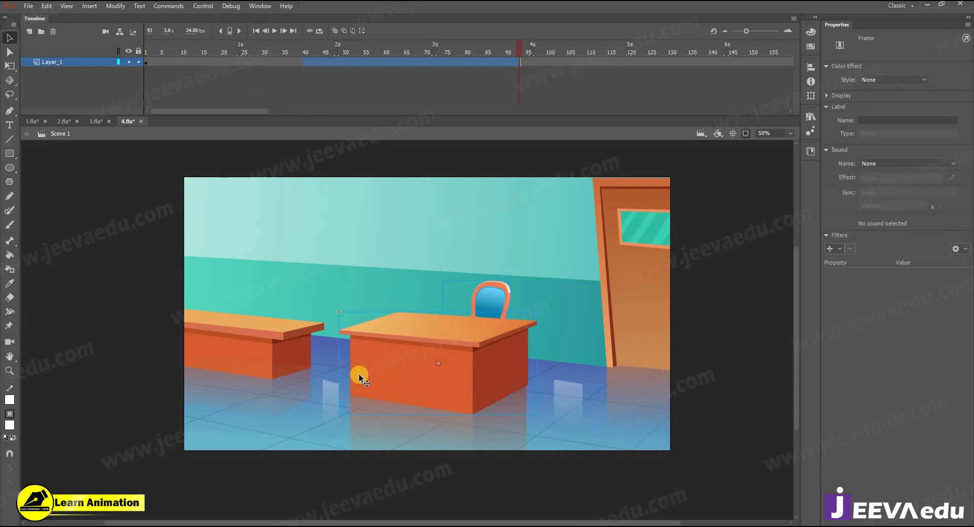
{"action": "key", "text": "ctrl+v"}
{"action": "left_click", "coordinate": [454, 277]}
{"action": "left_click", "coordinate": [509, 295]}
{"action": "left_click_drag", "start_coordinate": [402, 361], "coordinate": [370, 379]}
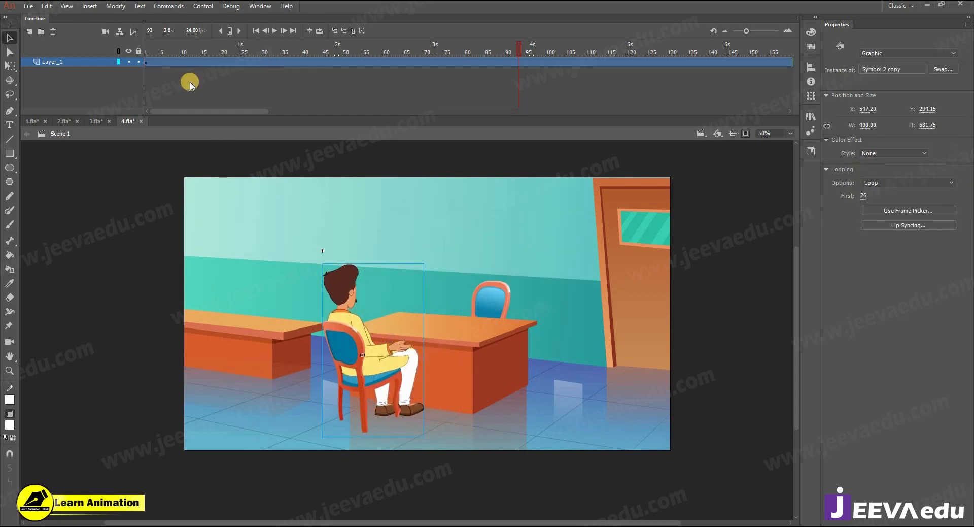
Step: Split the classroom background onto separate layers, extend all frames, and delete empty Layer_1
{"action": "left_click", "coordinate": [148, 62]}
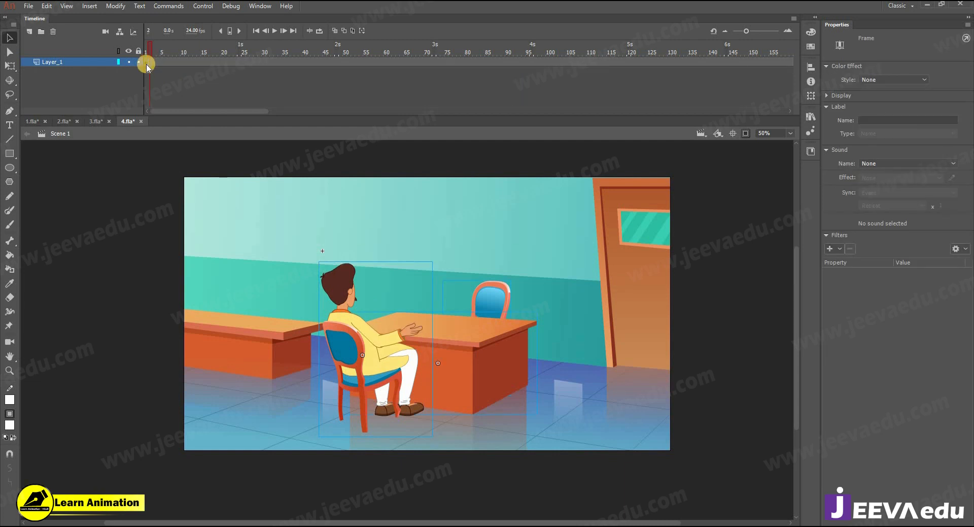
{"action": "left_click", "coordinate": [438, 378]}
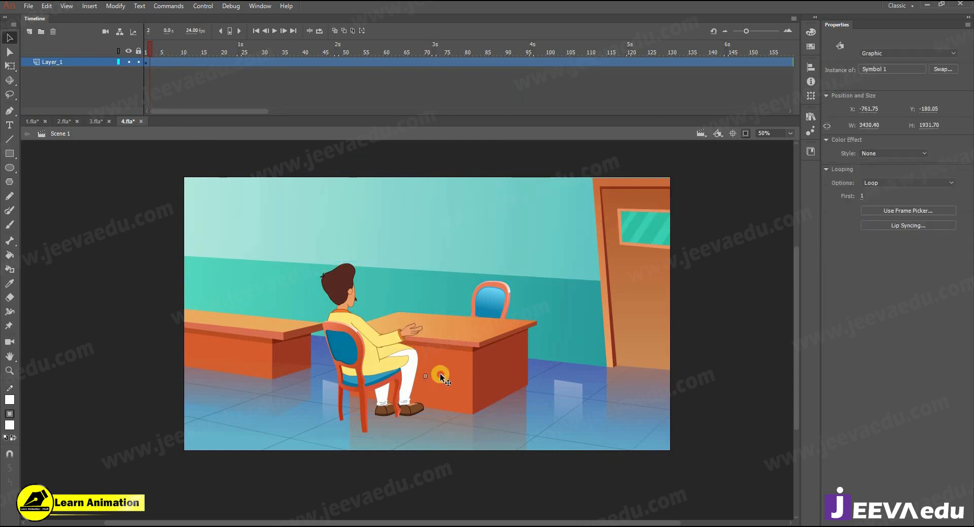
{"action": "double_click", "coordinate": [439, 376]}
{"action": "right_click", "coordinate": [460, 307]}
{"action": "left_click", "coordinate": [503, 216]}
{"action": "left_click_drag", "start_coordinate": [174, 61], "coordinate": [405, 220]}
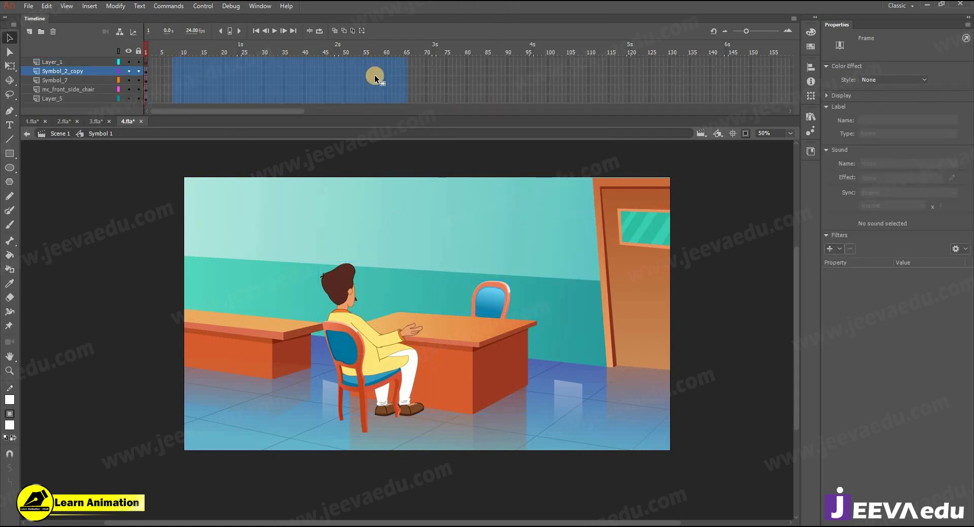
{"action": "key", "text": "F5"}
{"action": "key", "text": "F5"}
{"action": "key", "text": "F5"}
{"action": "key", "text": "F5"}
{"action": "key", "text": "F5"}
{"action": "key", "text": "F5"}
{"action": "left_click_drag", "start_coordinate": [420, 56], "coordinate": [121, 84]}
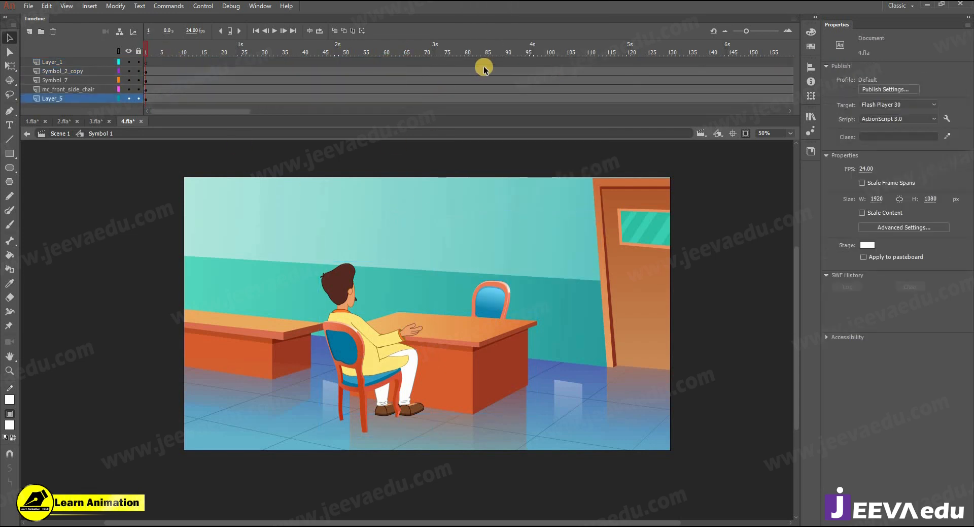
{"action": "left_click", "coordinate": [44, 62]}
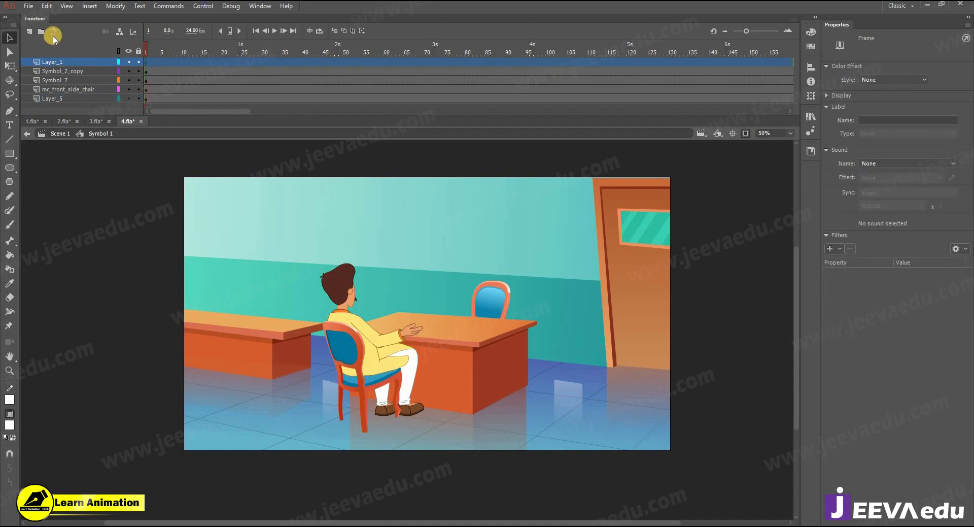
{"action": "left_click", "coordinate": [53, 34]}
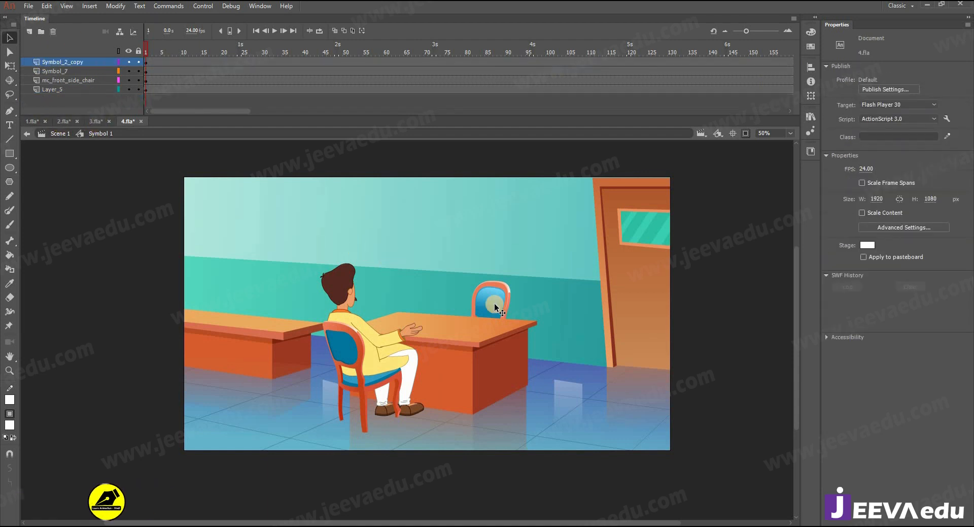
Step: Select the empty chair behind the desk, undoing an accidental desk move
{"action": "left_click", "coordinate": [498, 312]}
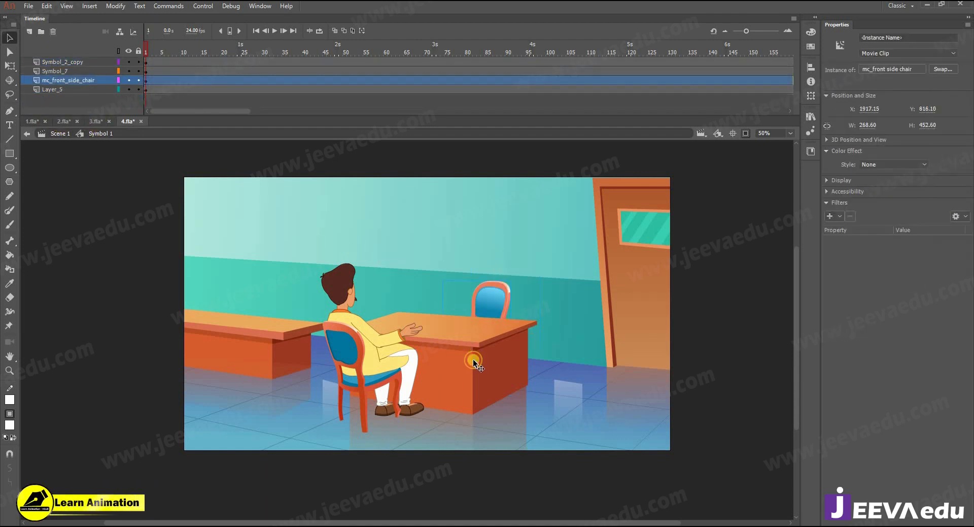
{"action": "left_click_drag", "start_coordinate": [476, 381], "coordinate": [460, 328]}
{"action": "key", "text": "ctrl+z"}
{"action": "left_click", "coordinate": [485, 296]}
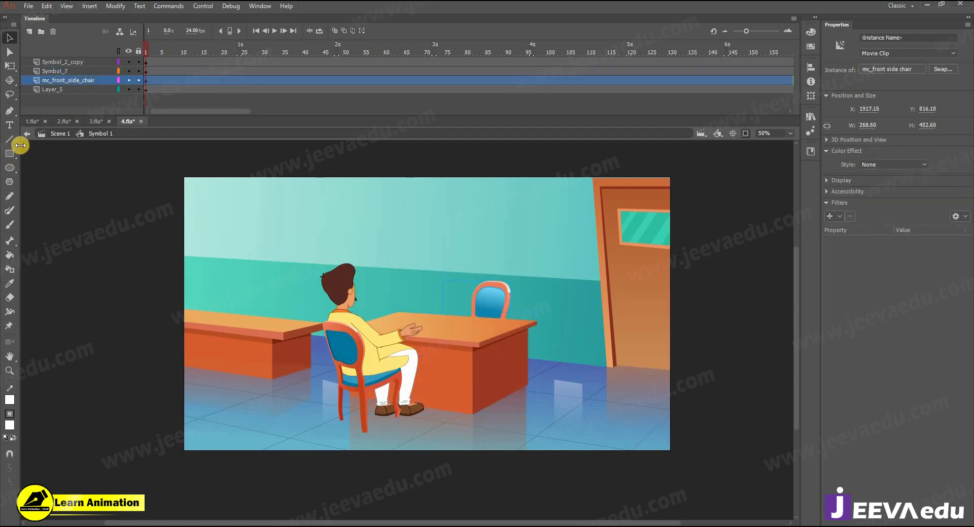
{"action": "left_click", "coordinate": [63, 122]}
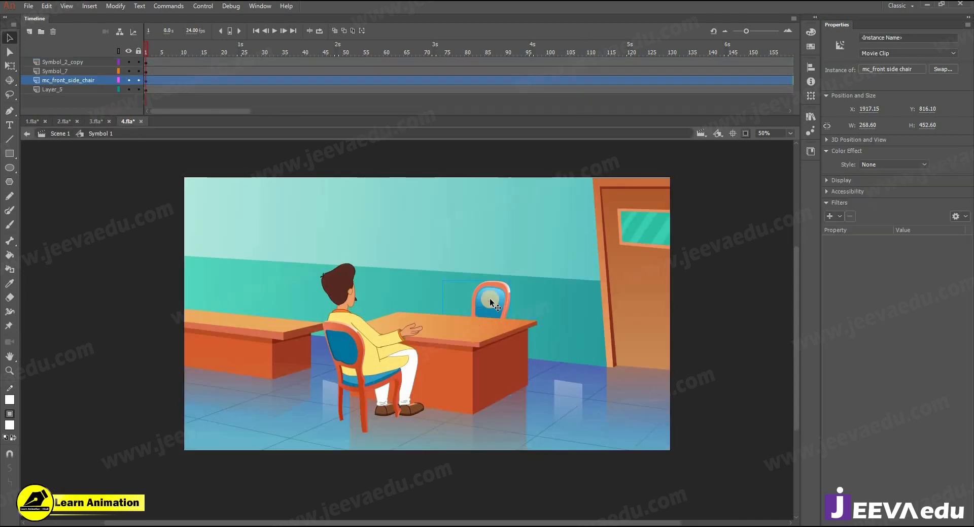
{"action": "key", "text": "ctrl+z"}
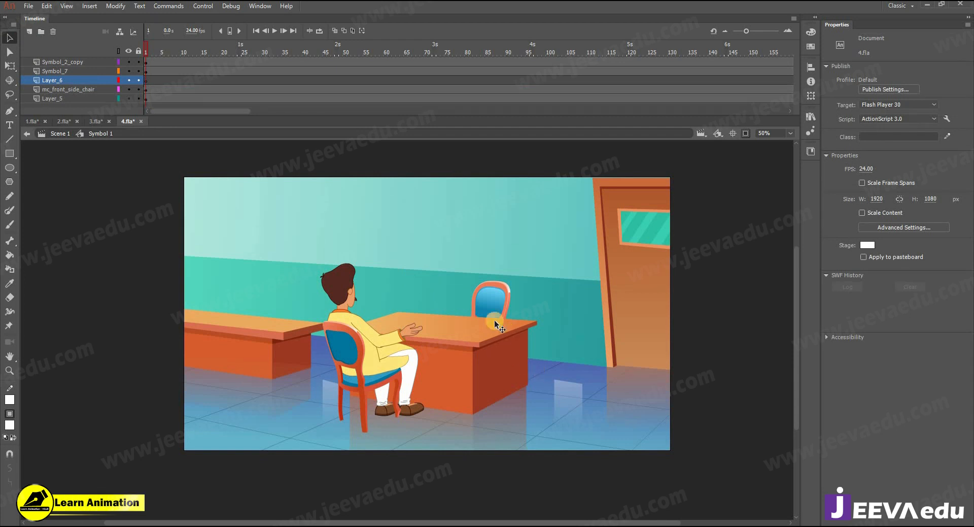
Step: Paste the boy from 2.fla onto the empty chair and nudge the chair to fit
{"action": "key", "text": "ctrl+v"}
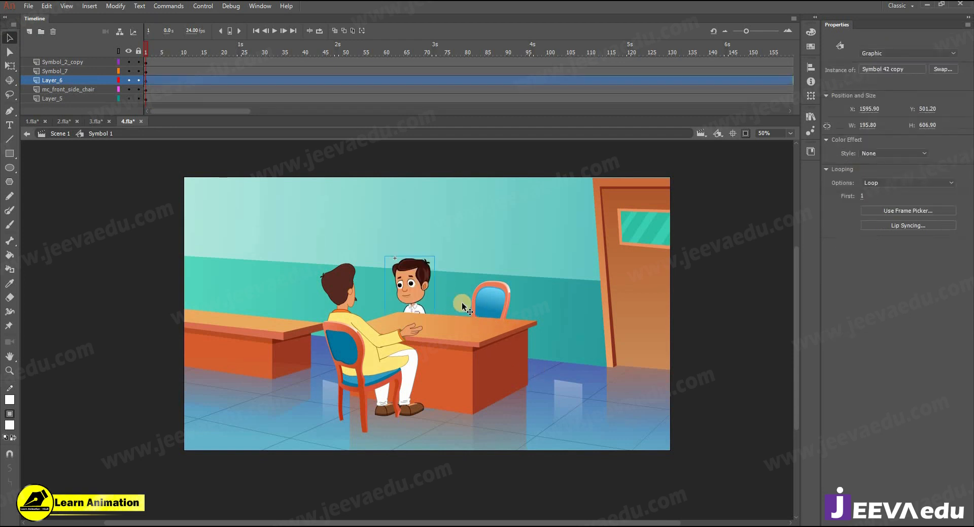
{"action": "left_click_drag", "start_coordinate": [422, 282], "coordinate": [498, 286]}
{"action": "key", "text": "z"}
{"action": "left_click", "coordinate": [496, 334]}
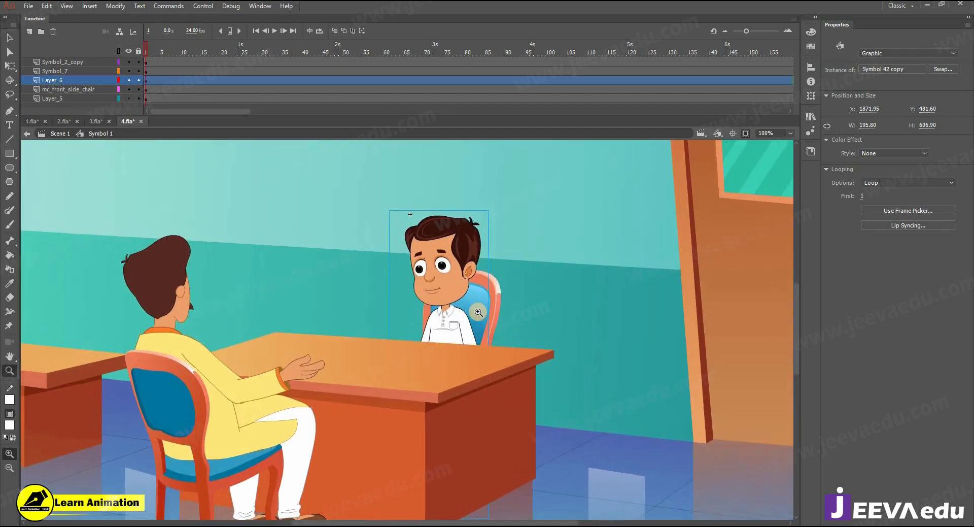
{"action": "key", "text": "v"}
{"action": "left_click_drag", "start_coordinate": [485, 307], "coordinate": [491, 321]}
{"action": "key", "text": "z"}
{"action": "left_click", "coordinate": [478, 331], "text": "alt"}
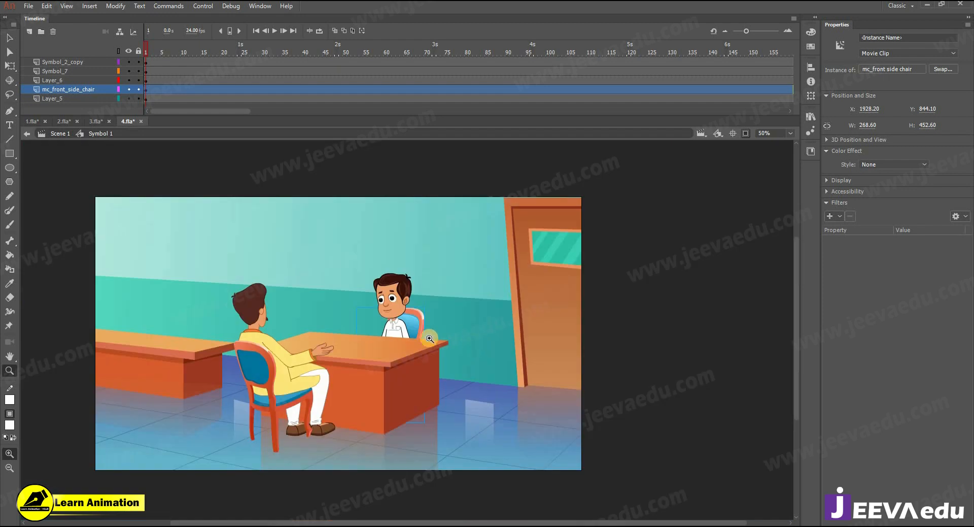
{"action": "left_click", "coordinate": [412, 324]}
{"action": "key", "text": "q"}
{"action": "key", "text": "z"}
{"action": "left_click", "coordinate": [371, 327], "text": "alt"}
Step: Shift the seated man slightly left and shrink the boy to sit on the chair
{"action": "left_click_drag", "start_coordinate": [189, 58], "coordinate": [154, 83]}
{"action": "left_click", "coordinate": [413, 350]}
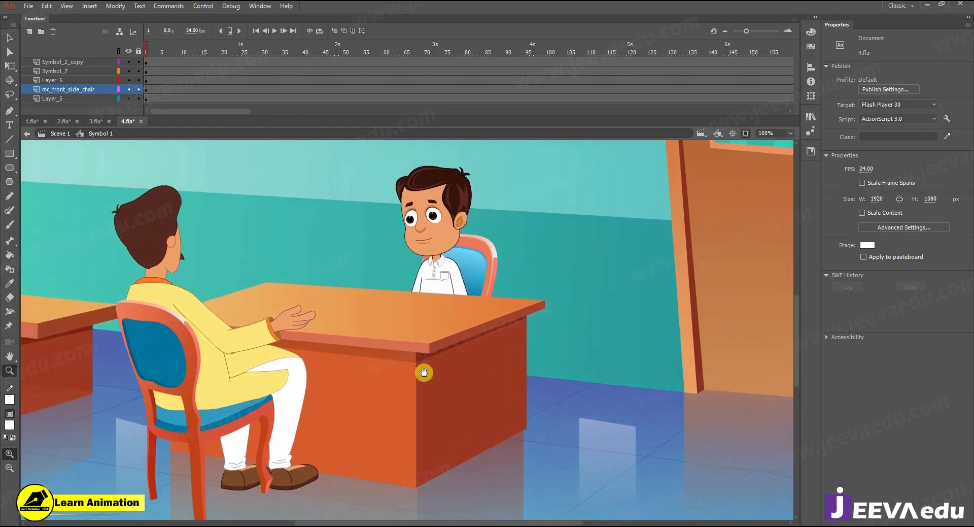
{"action": "left_click_drag", "start_coordinate": [264, 403], "coordinate": [251, 404]}
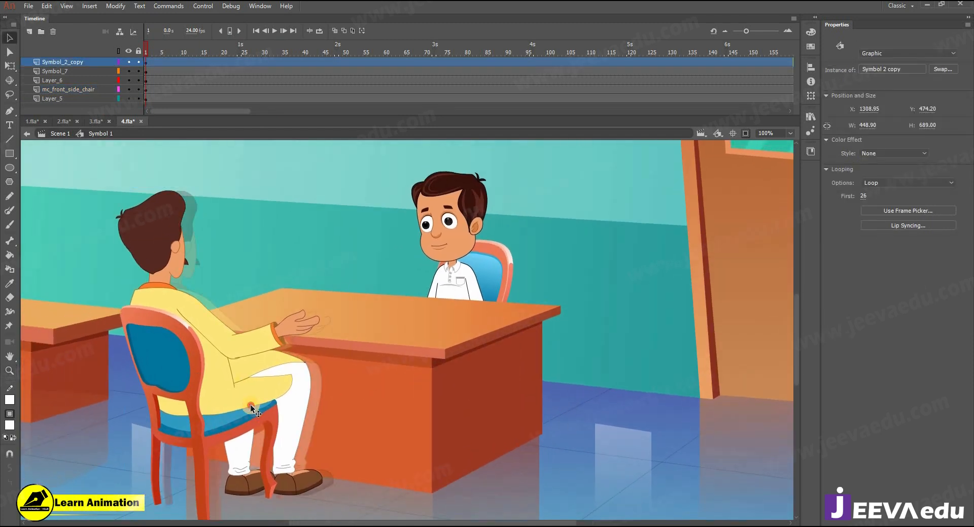
{"action": "key", "text": "z"}
{"action": "left_click", "coordinate": [416, 346], "text": "alt"}
{"action": "left_click_drag", "start_coordinate": [416, 346], "coordinate": [397, 361]}
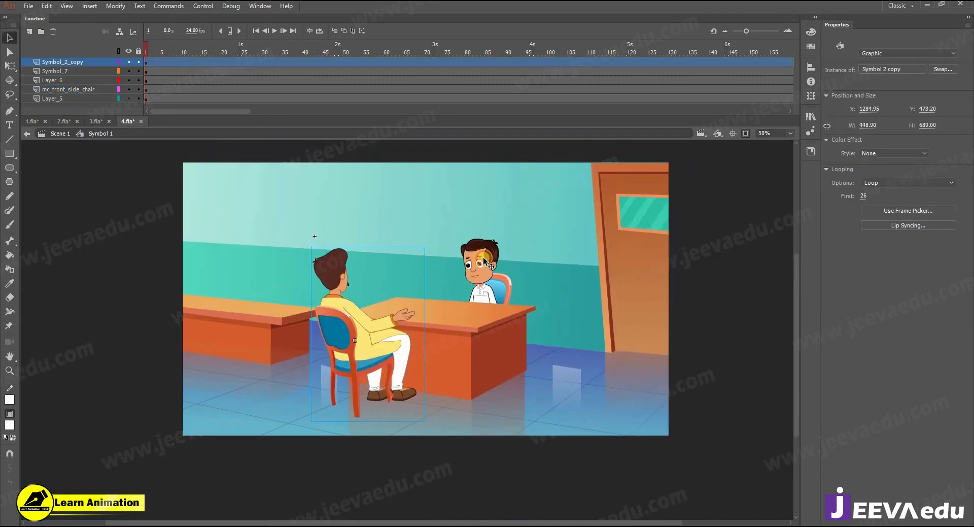
{"action": "left_click", "coordinate": [483, 257]}
{"action": "key", "text": "q"}
{"action": "left_click_drag", "start_coordinate": [502, 236], "coordinate": [501, 239]}
{"action": "key", "text": "z"}
{"action": "left_click", "coordinate": [483, 281]}
{"action": "key", "text": "v"}
{"action": "mouse_move", "coordinate": [423, 309]}
{"action": "left_mouse_down"}
{"action": "mouse_move", "coordinate": [421, 300]}
{"action": "mouse_move", "coordinate": [427, 311]}
{"action": "left_mouse_up"}
Step: Fine-tune the boy's size and angle with Free Transform, then preview the frames
{"action": "key", "text": "q"}
{"action": "left_click_drag", "start_coordinate": [450, 239], "coordinate": [458, 248]}
{"action": "key", "text": "z"}
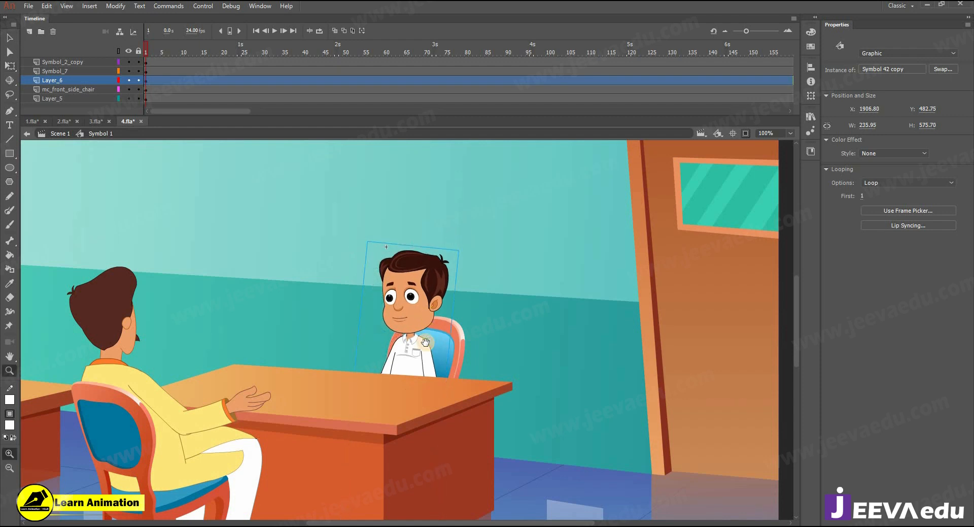
{"action": "left_click", "coordinate": [382, 353], "text": "alt"}
{"action": "left_click", "coordinate": [375, 372]}
{"action": "left_click_drag", "start_coordinate": [363, 371], "coordinate": [425, 385]}
{"action": "left_click", "coordinate": [406, 385], "text": "alt"}
{"action": "left_click_drag", "start_coordinate": [220, 68], "coordinate": [20, 137]}
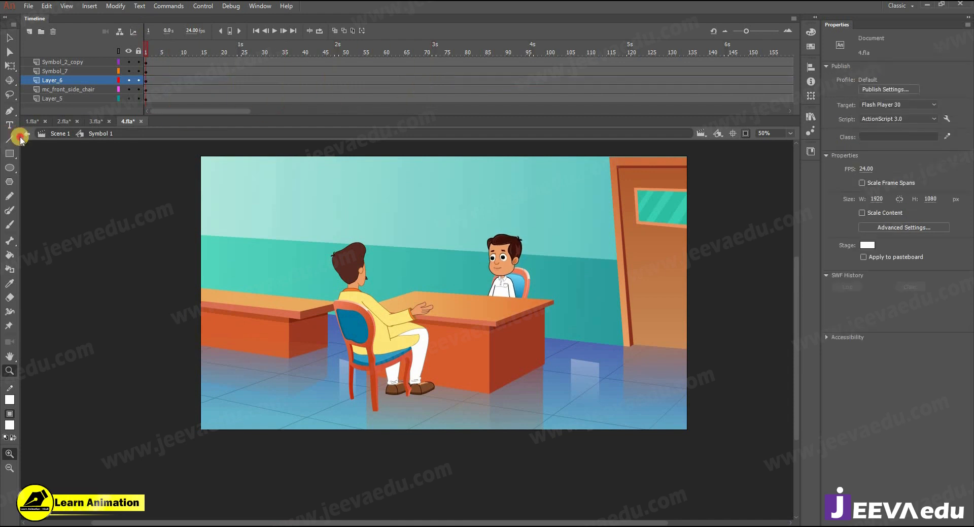
{"action": "key", "text": "v"}
{"action": "left_click", "coordinate": [416, 352]}
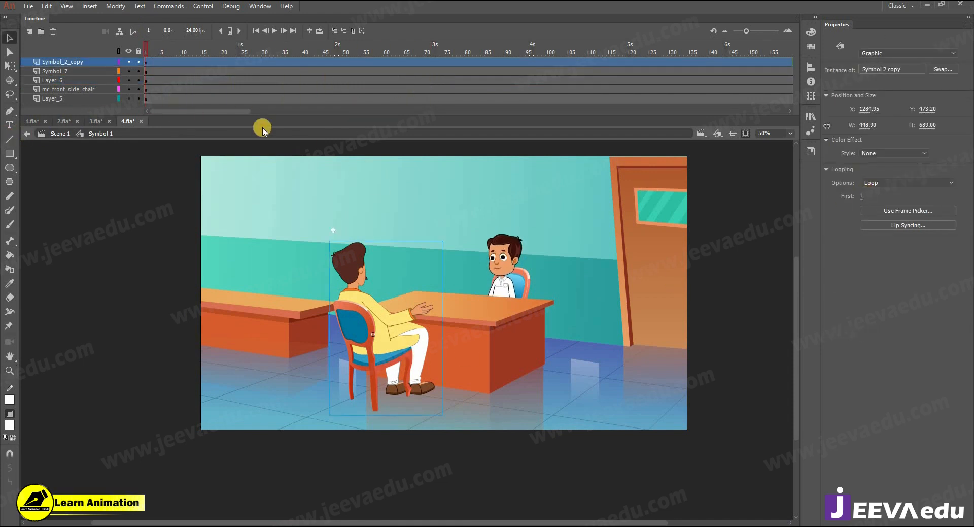
Step: Copy Layer 10's voice audio from 1.fla and paste it atop 4.fla's Symbol 1 timeline
{"action": "left_click", "coordinate": [31, 121]}
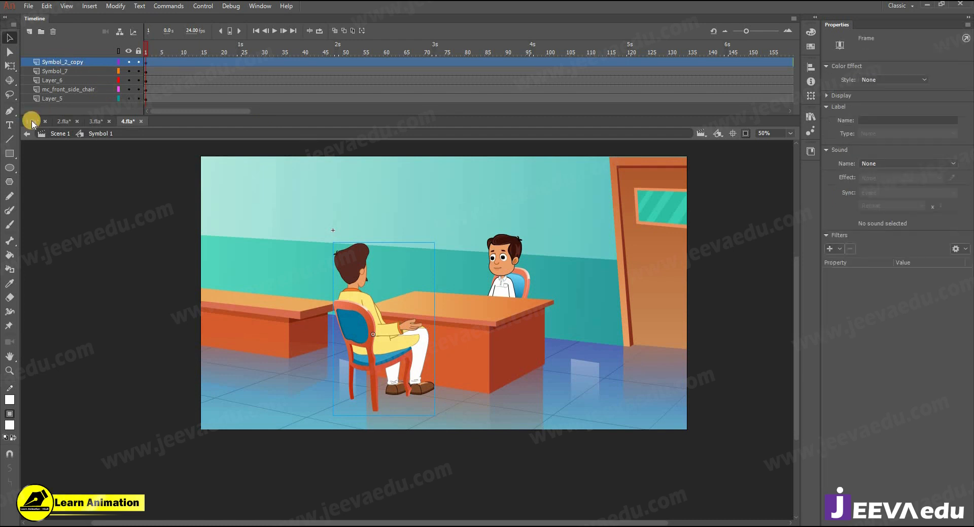
{"action": "right_click", "coordinate": [66, 63]}
{"action": "left_click", "coordinate": [98, 154]}
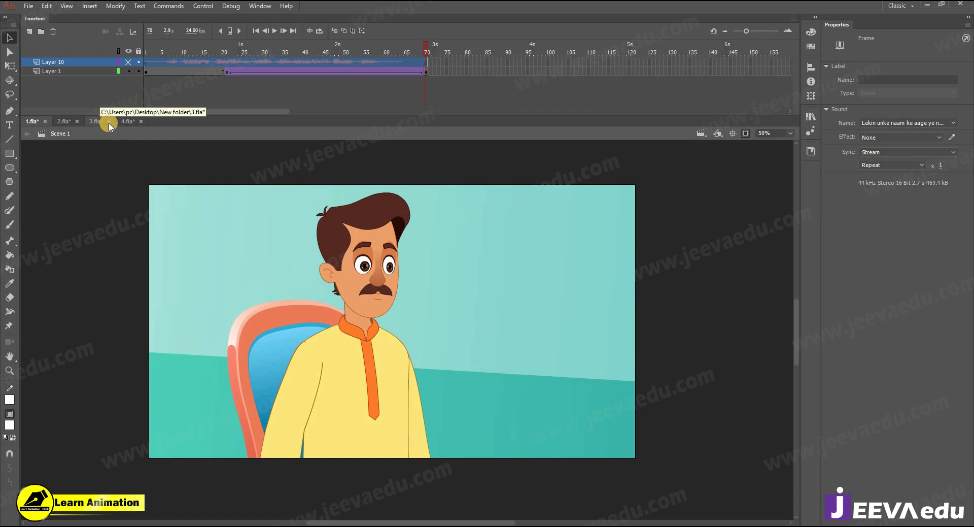
{"action": "left_click", "coordinate": [108, 125]}
{"action": "right_click", "coordinate": [86, 64]}
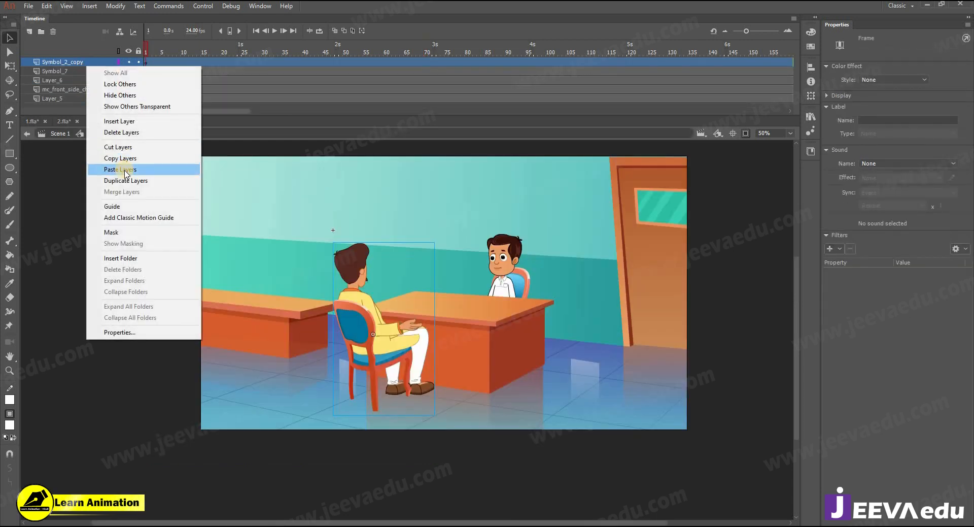
{"action": "left_click", "coordinate": [125, 170]}
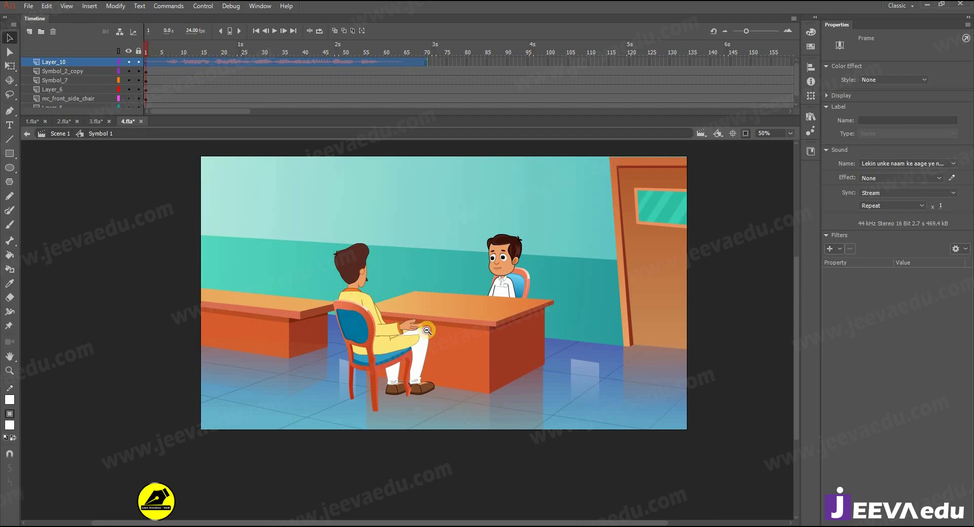
{"action": "key", "text": "z"}
{"action": "left_click", "coordinate": [427, 326], "text": "alt"}
{"action": "left_click", "coordinate": [424, 287]}
{"action": "left_click_drag", "start_coordinate": [338, 269], "coordinate": [343, 243]}
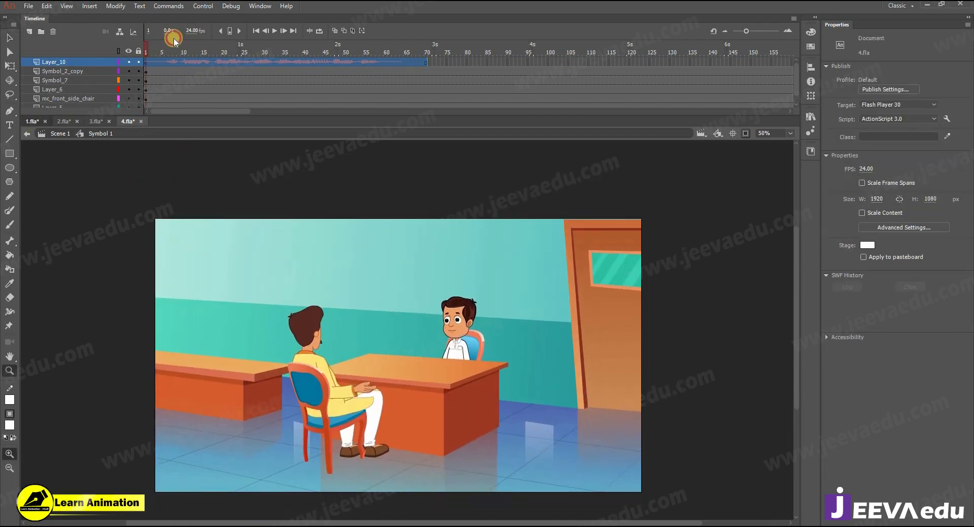
{"action": "left_click", "coordinate": [33, 121]}
{"action": "left_click", "coordinate": [102, 72]}
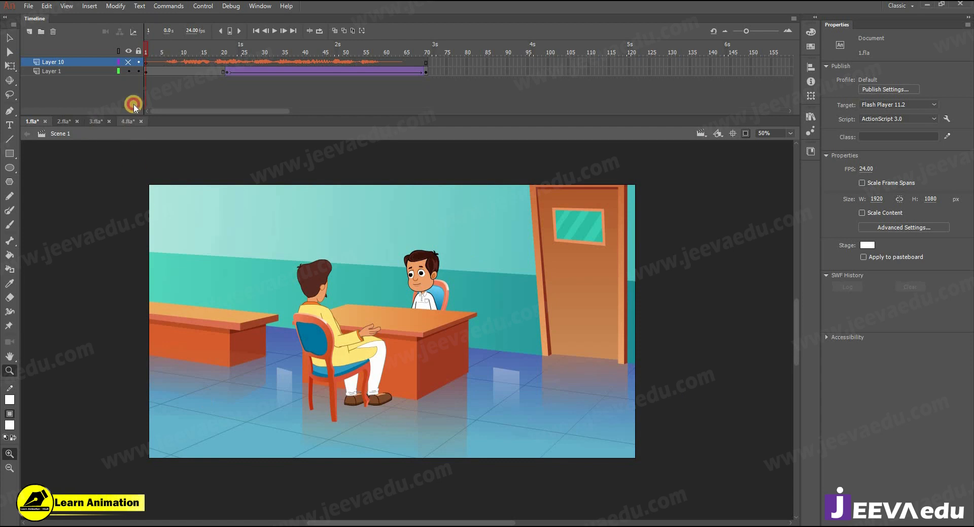
{"action": "left_click", "coordinate": [131, 121]}
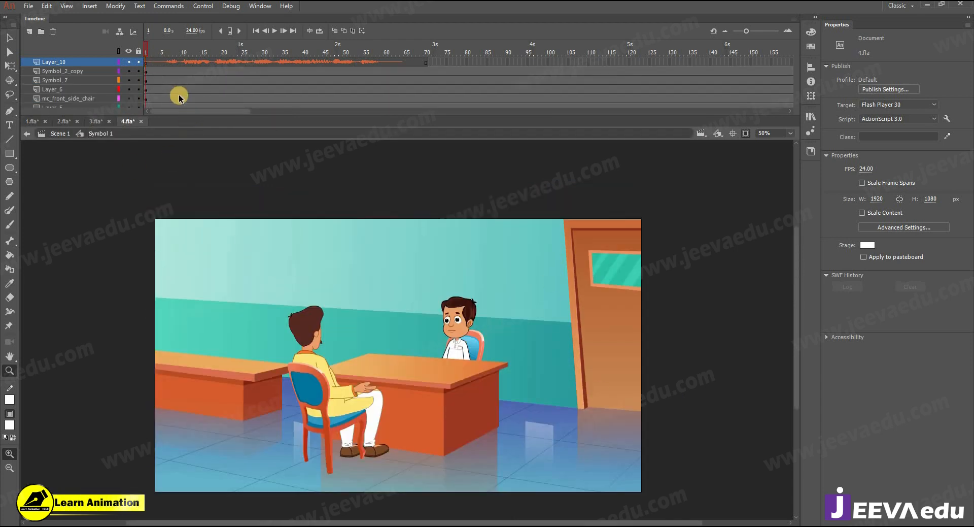
Step: Insert keyframes at frame 18 on the scene layers, then compare 1.fla's frame-21 close-up
{"action": "key", "text": "Return"}
{"action": "left_click_drag", "start_coordinate": [231, 49], "coordinate": [213, 65]}
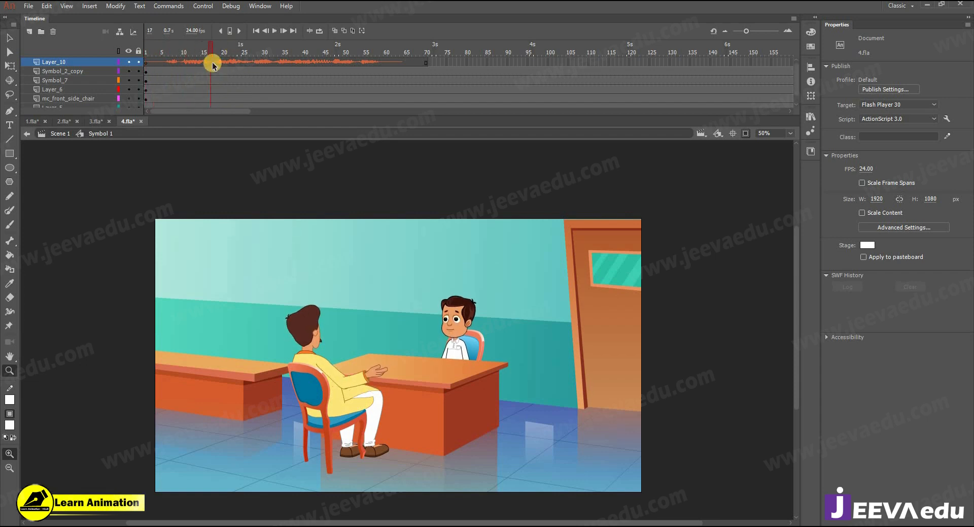
{"action": "left_click_drag", "start_coordinate": [151, 59], "coordinate": [208, 68]}
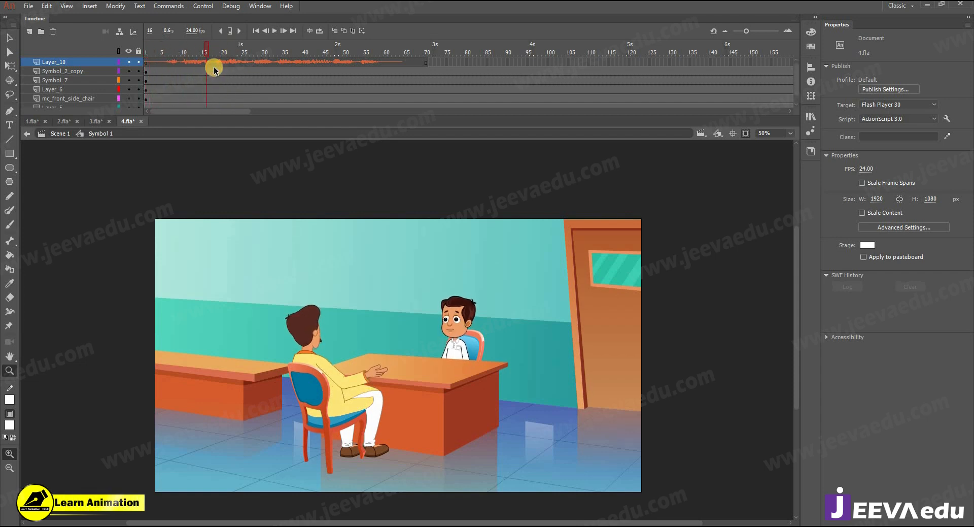
{"action": "left_click_drag", "start_coordinate": [220, 114], "coordinate": [216, 126]}
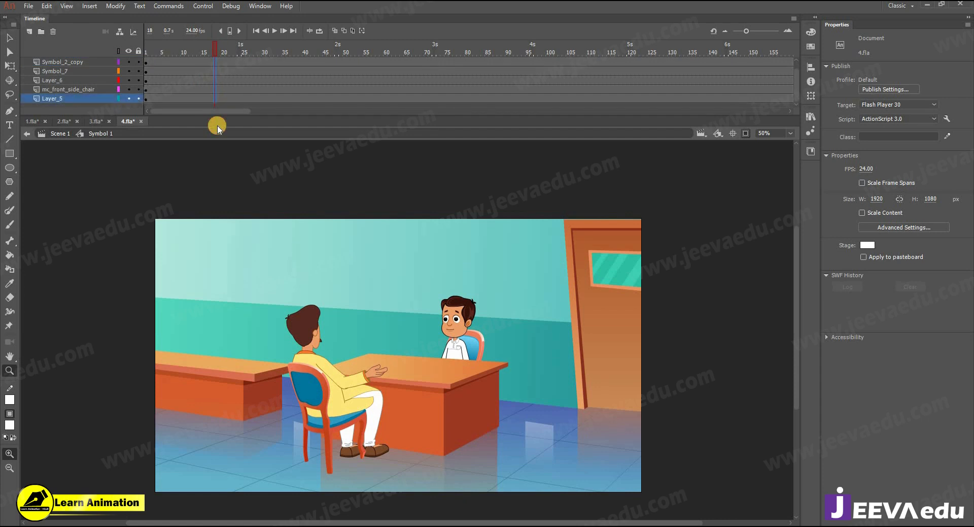
{"action": "key", "text": "F6"}
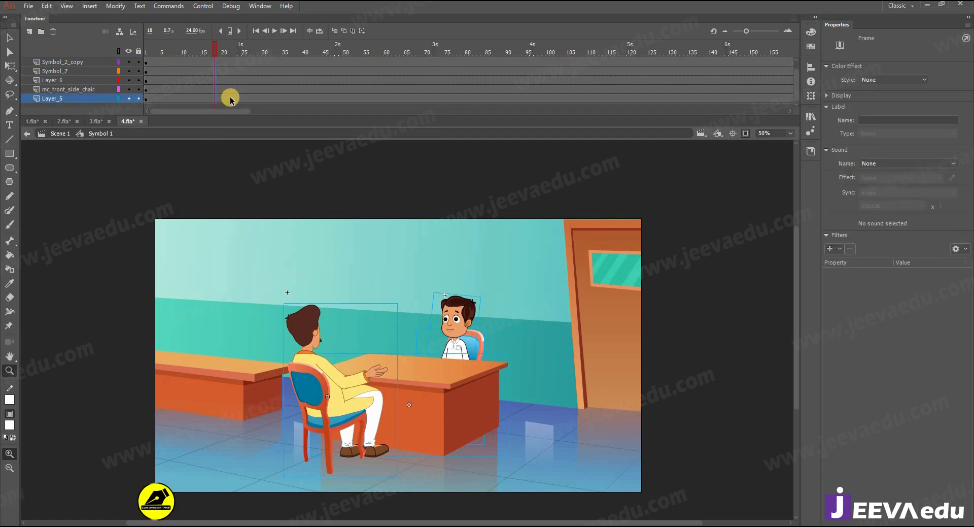
{"action": "left_click", "coordinate": [391, 365], "text": "alt"}
{"action": "left_click", "coordinate": [32, 121]}
{"action": "left_click_drag", "start_coordinate": [213, 59], "coordinate": [227, 60]}
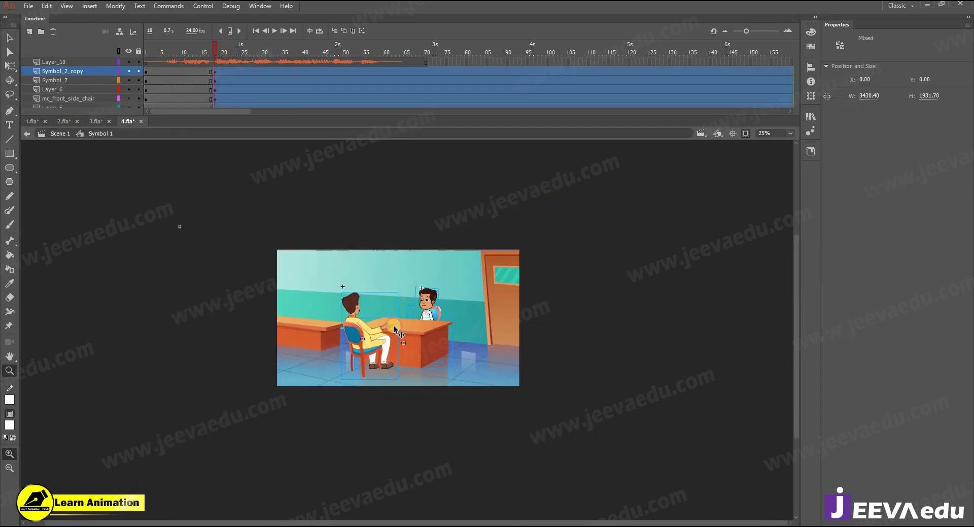
Step: Delete the seated man, desk and standing boy from the frame-18 close-up
{"action": "left_click", "coordinate": [354, 333]}
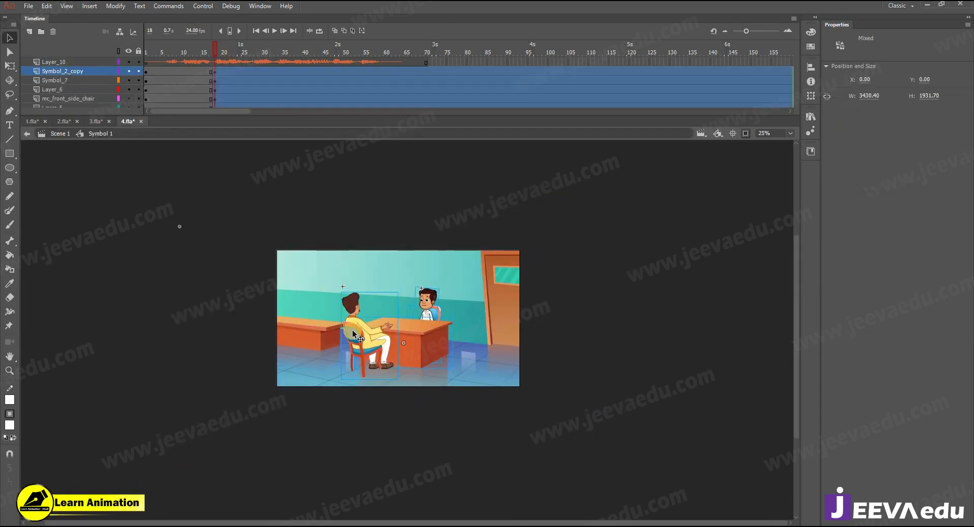
{"action": "left_click", "coordinate": [223, 323]}
{"action": "left_click", "coordinate": [350, 349]}
{"action": "left_click", "coordinate": [385, 348]}
{"action": "key", "text": "Delete"}
{"action": "left_click", "coordinate": [397, 339]}
{"action": "key", "text": "Delete"}
{"action": "left_click", "coordinate": [323, 336]}
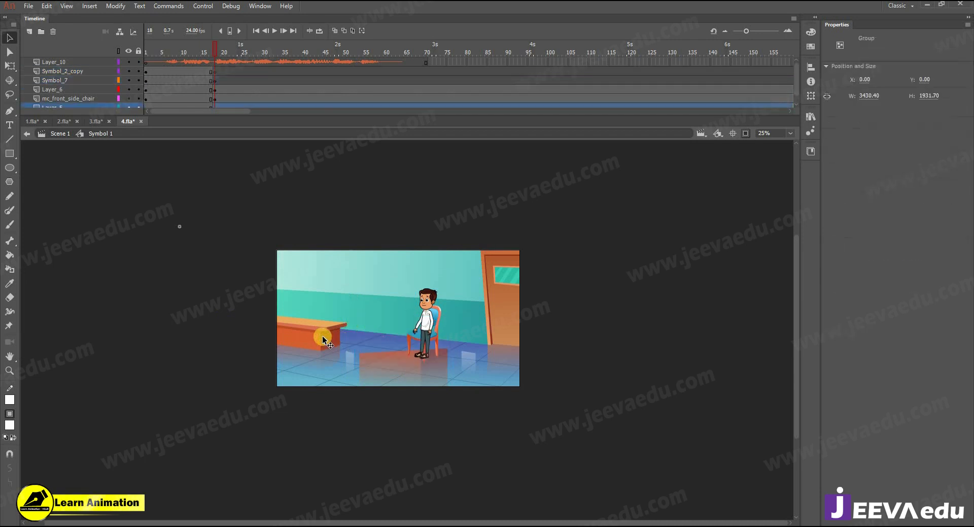
{"action": "left_click", "coordinate": [424, 322]}
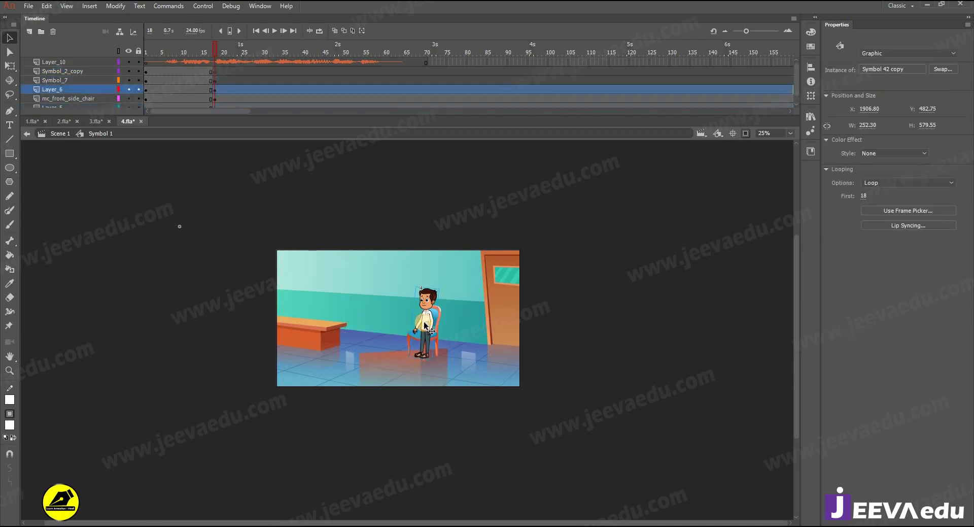
{"action": "key", "text": "Delete"}
Step: Flip the chair horizontally, then enlarge it and move it down-left
{"action": "left_click", "coordinate": [434, 321]}
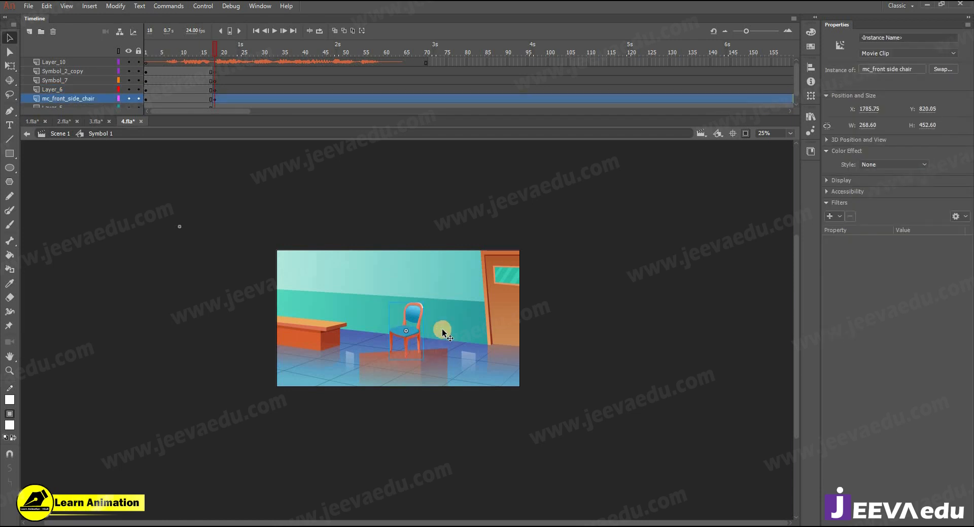
{"action": "left_click", "coordinate": [116, 6]}
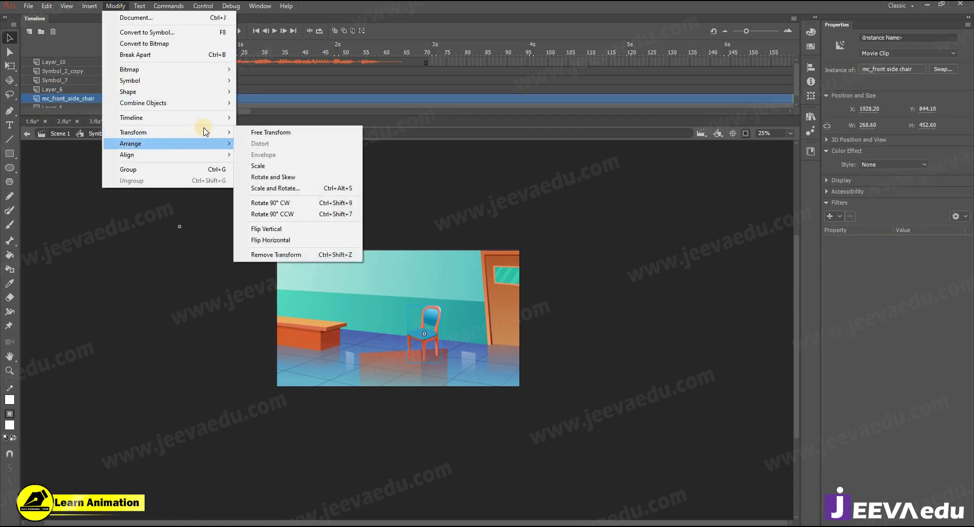
{"action": "left_click", "coordinate": [144, 132]}
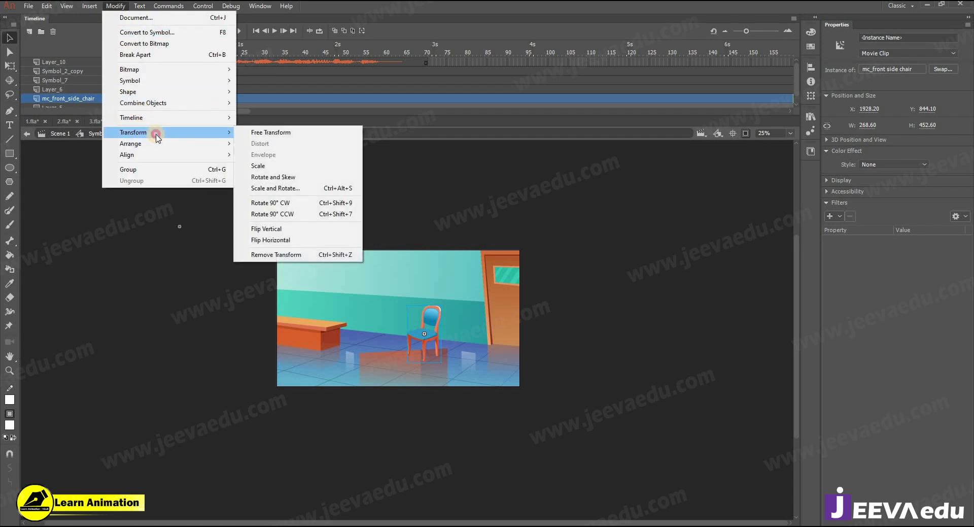
{"action": "left_click", "coordinate": [320, 239]}
{"action": "key", "text": "q"}
{"action": "left_click_drag", "start_coordinate": [471, 272], "coordinate": [487, 248]}
{"action": "left_click_drag", "start_coordinate": [409, 279], "coordinate": [359, 337]}
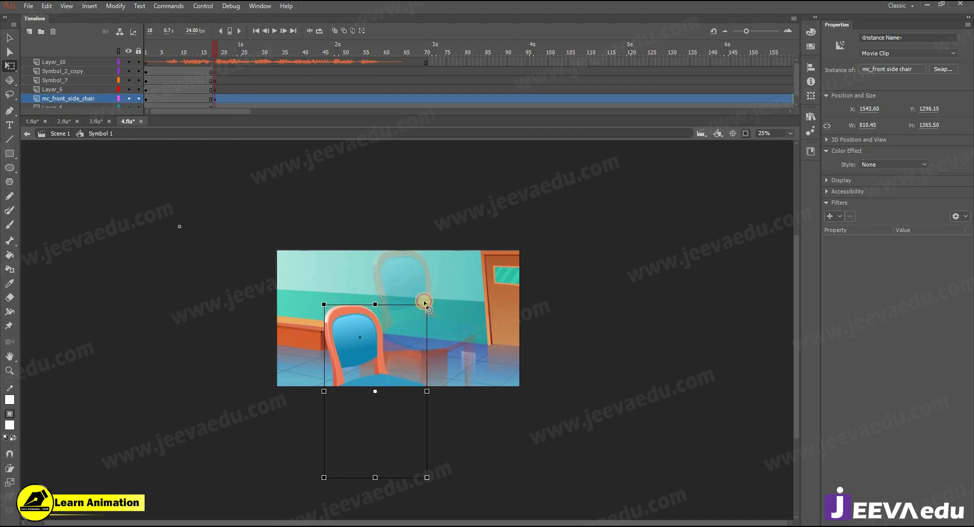
{"action": "left_click_drag", "start_coordinate": [427, 303], "coordinate": [449, 267]}
{"action": "left_click_drag", "start_coordinate": [362, 318], "coordinate": [364, 345]}
Step: Try scaling the background to 150%, undo it, and shift the chair slightly left
{"action": "left_click", "coordinate": [409, 287]}
{"action": "key", "text": "ctrl+alt+s"}
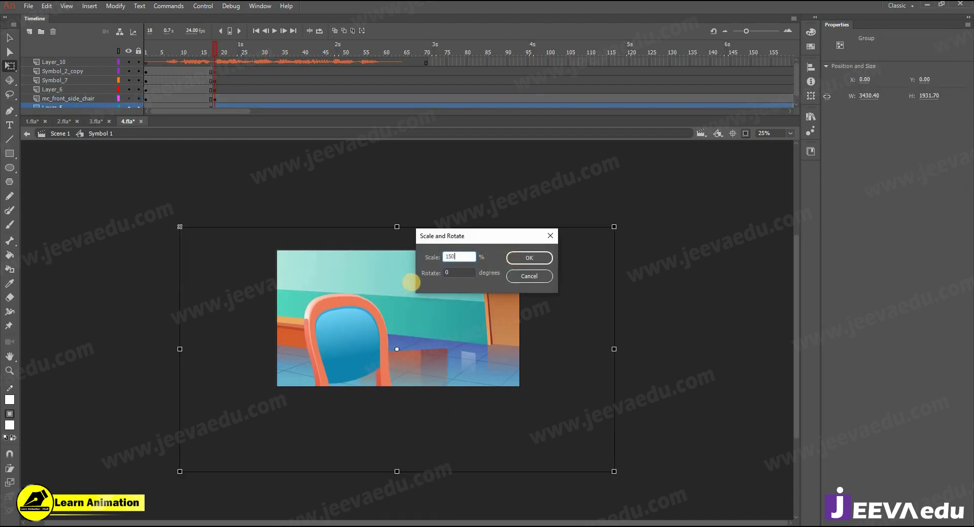
{"action": "type", "text": "150"}
{"action": "key", "text": "Return"}
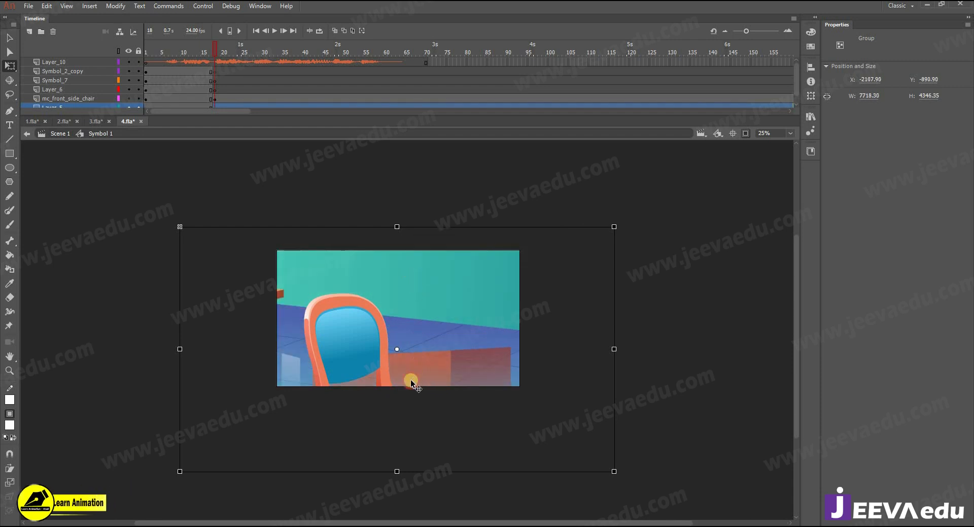
{"action": "key", "text": "ctrl+z"}
{"action": "left_click", "coordinate": [358, 352]}
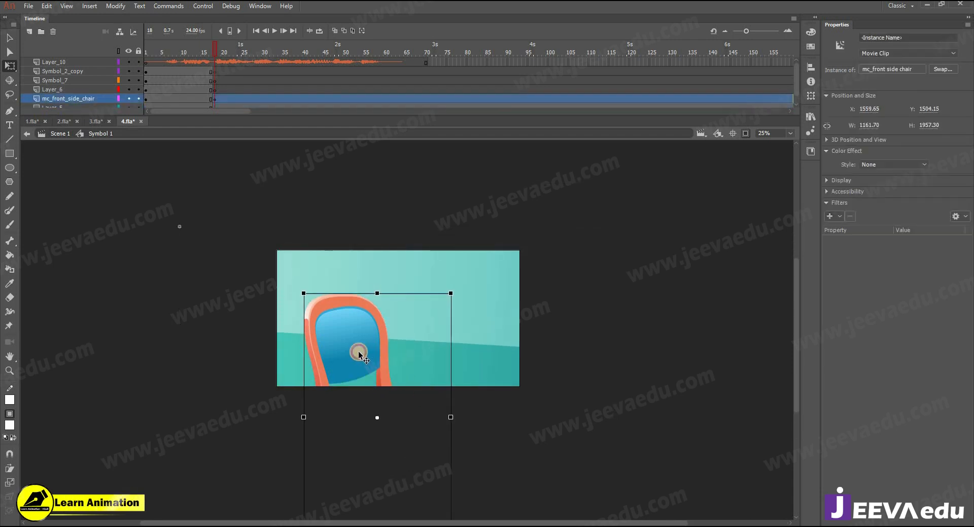
{"action": "left_click_drag", "start_coordinate": [358, 353], "coordinate": [352, 353]}
Step: Copy the man character from 3.fla and paste it into Layer_6 at frame 18
{"action": "left_click", "coordinate": [218, 91]}
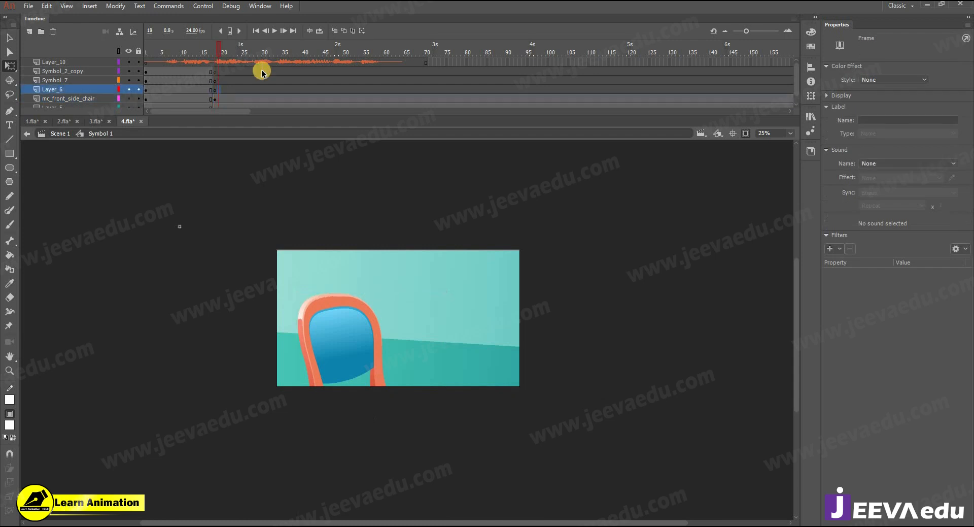
{"action": "left_click", "coordinate": [96, 121]}
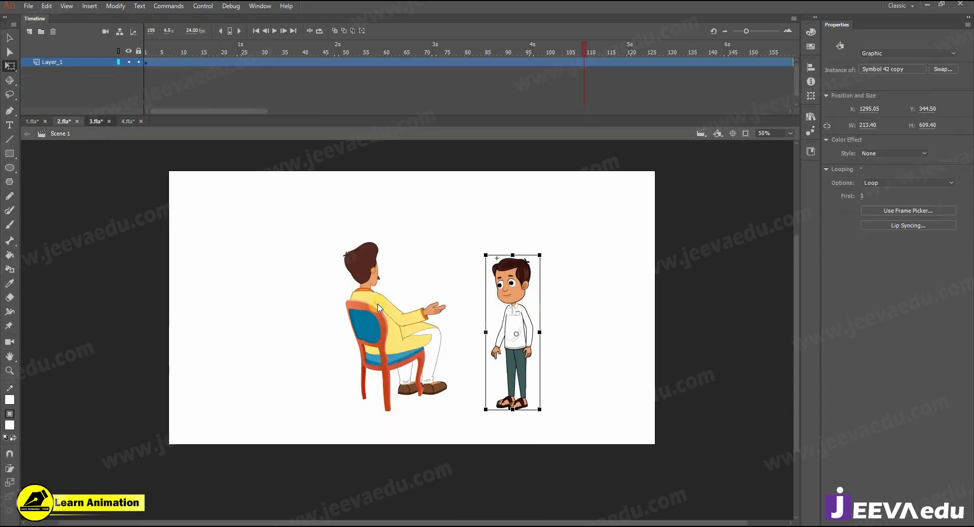
{"action": "left_click", "coordinate": [147, 254]}
{"action": "double_click", "coordinate": [344, 366]}
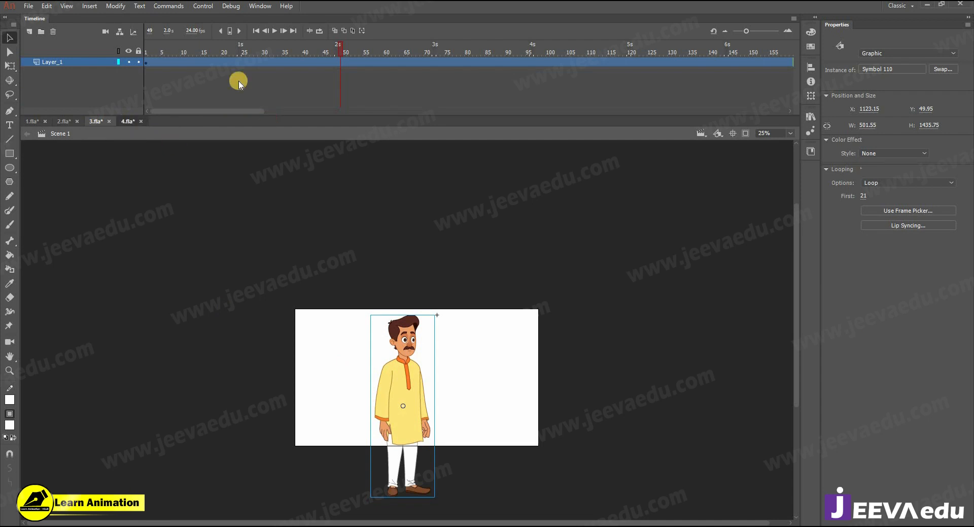
{"action": "left_click", "coordinate": [215, 89]}
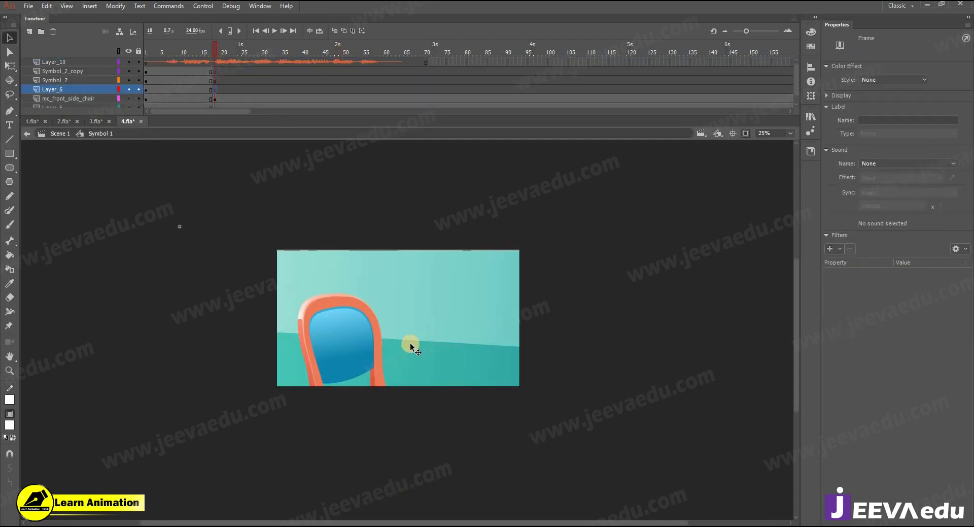
{"action": "key", "text": "ctrl+v"}
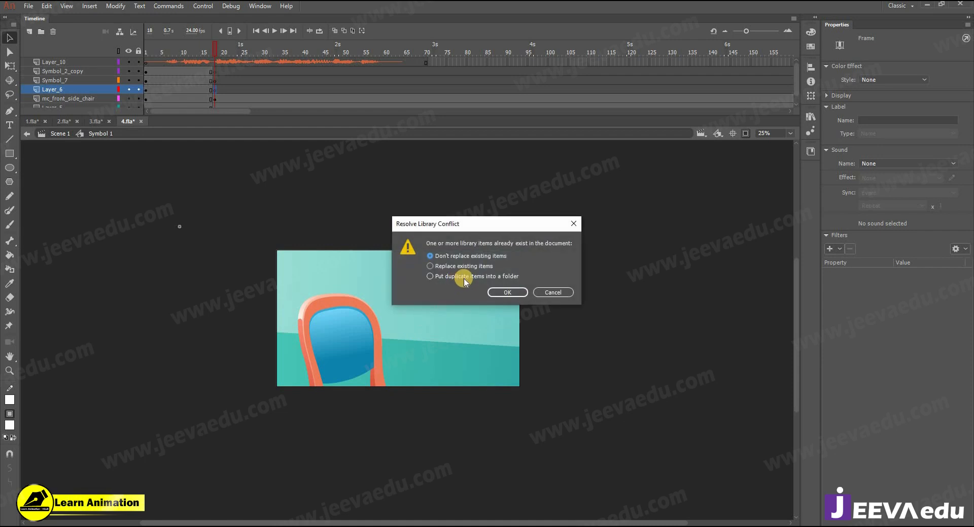
Step: Keep duplicate library items in a folder, then scale the pasted man and raise him
{"action": "left_click", "coordinate": [464, 278]}
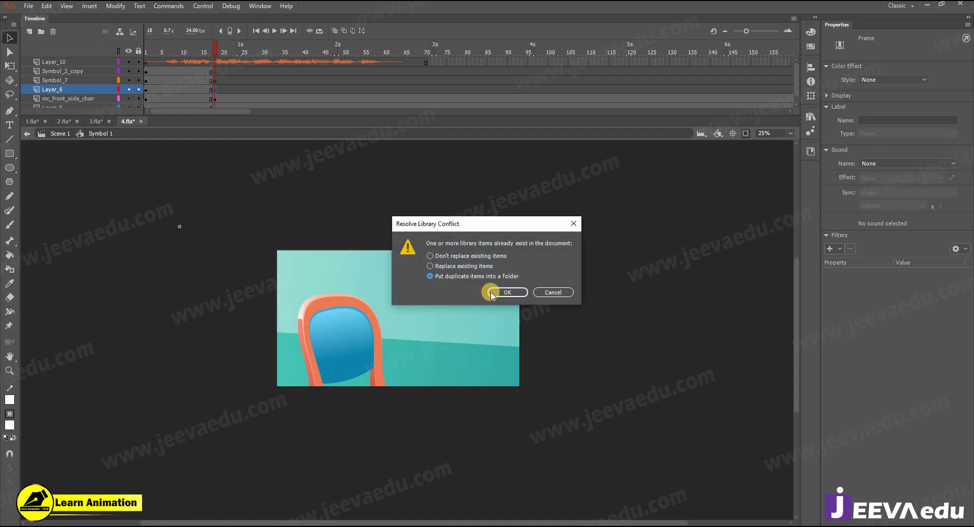
{"action": "left_click", "coordinate": [499, 292]}
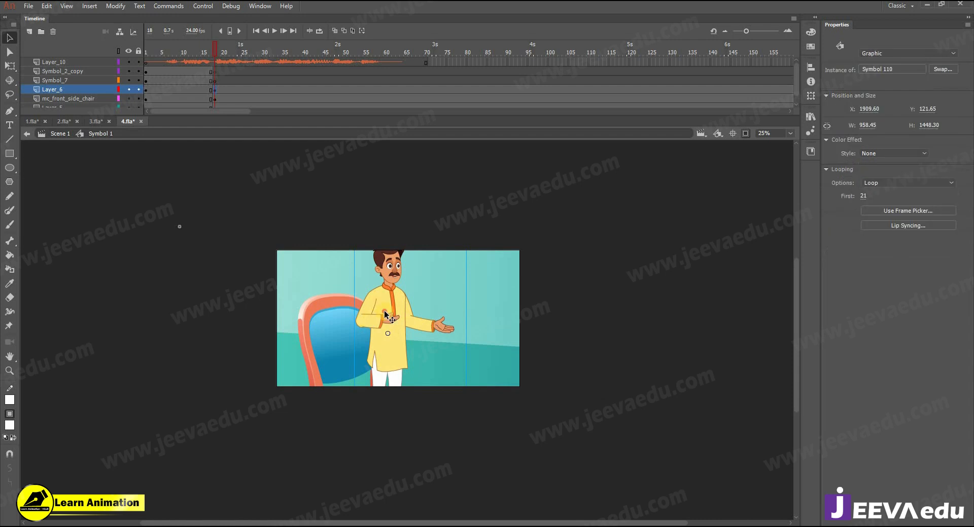
{"action": "left_click_drag", "start_coordinate": [227, 475], "coordinate": [227, 478]}
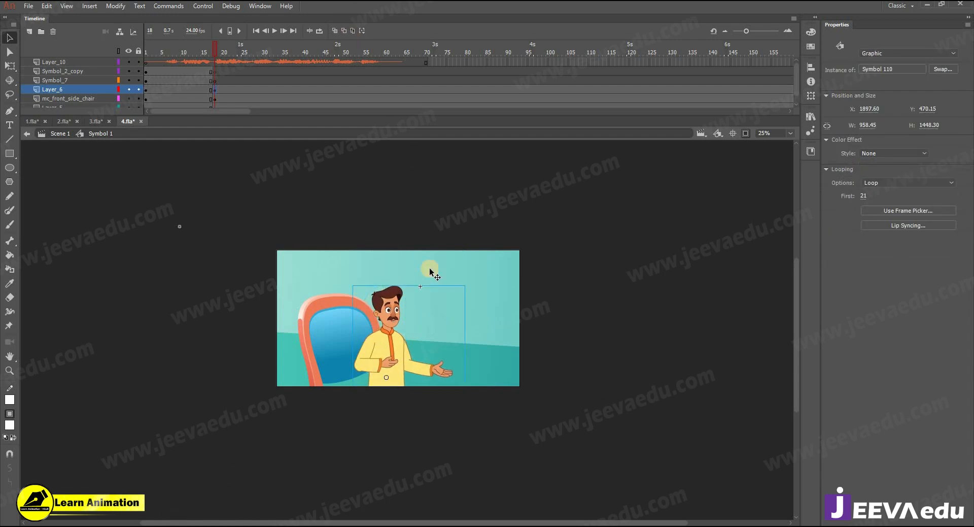
{"action": "key", "text": "q"}
{"action": "left_click_drag", "start_coordinate": [466, 283], "coordinate": [504, 192]}
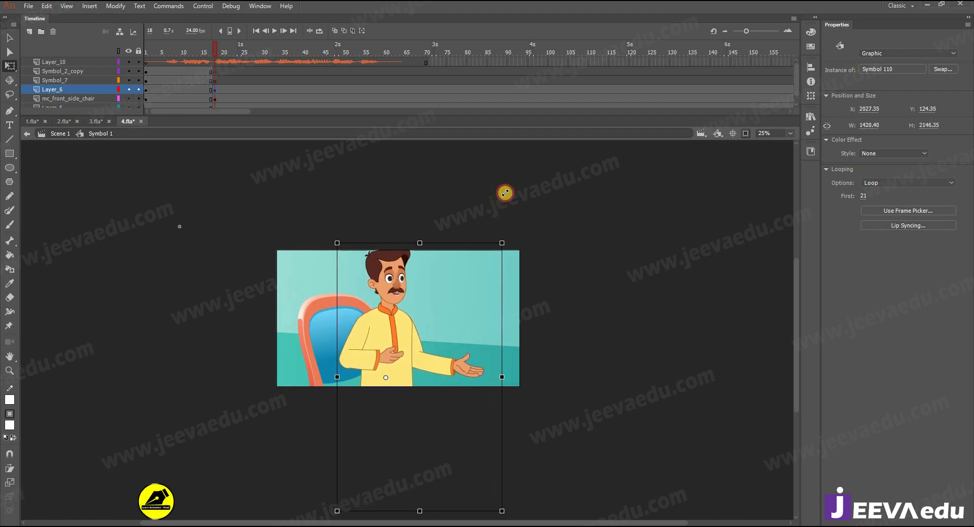
{"action": "mouse_move", "coordinate": [394, 352]}
{"action": "left_mouse_down"}
{"action": "mouse_move", "coordinate": [387, 332]}
{"action": "mouse_move", "coordinate": [400, 344]}
{"action": "left_mouse_up"}
{"action": "mouse_move", "coordinate": [508, 268]}
{"action": "left_mouse_down"}
{"action": "mouse_move", "coordinate": [500, 254]}
{"action": "mouse_move", "coordinate": [496, 263]}
{"action": "left_mouse_up"}
{"action": "left_click", "coordinate": [386, 339]}
{"action": "left_click_drag", "start_coordinate": [386, 339], "coordinate": [387, 329]}
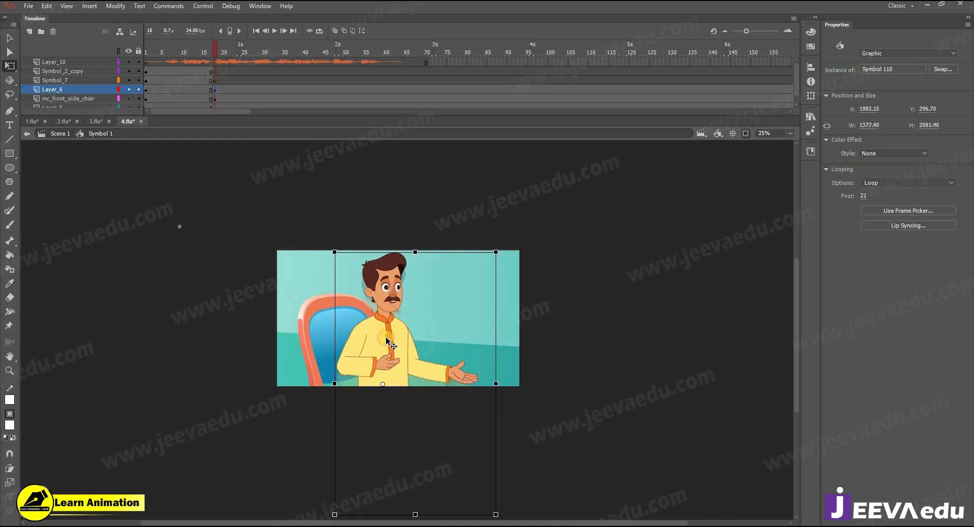
Step: Shrink the chair and move it slightly right and up behind the man
{"action": "left_click", "coordinate": [310, 303]}
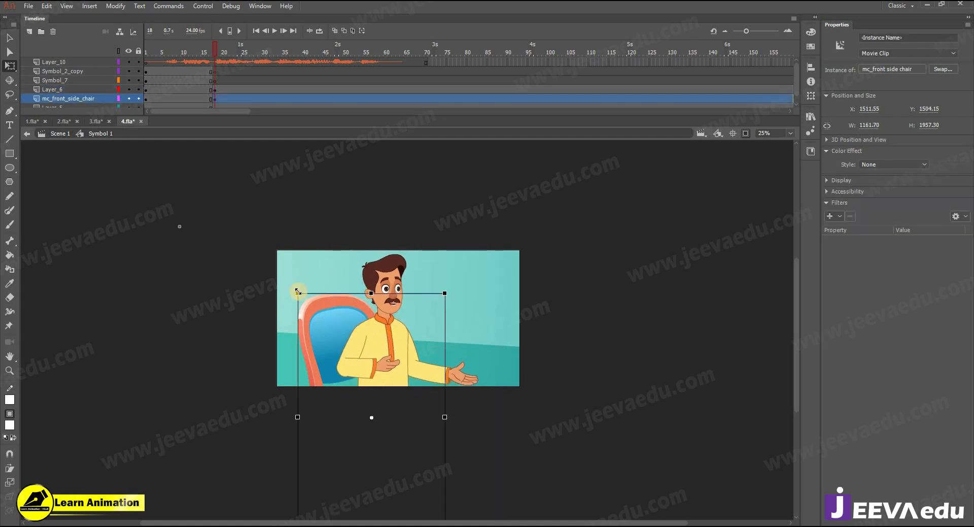
{"action": "left_click_drag", "start_coordinate": [311, 301], "coordinate": [313, 303]}
{"action": "left_click_drag", "start_coordinate": [328, 342], "coordinate": [337, 335]}
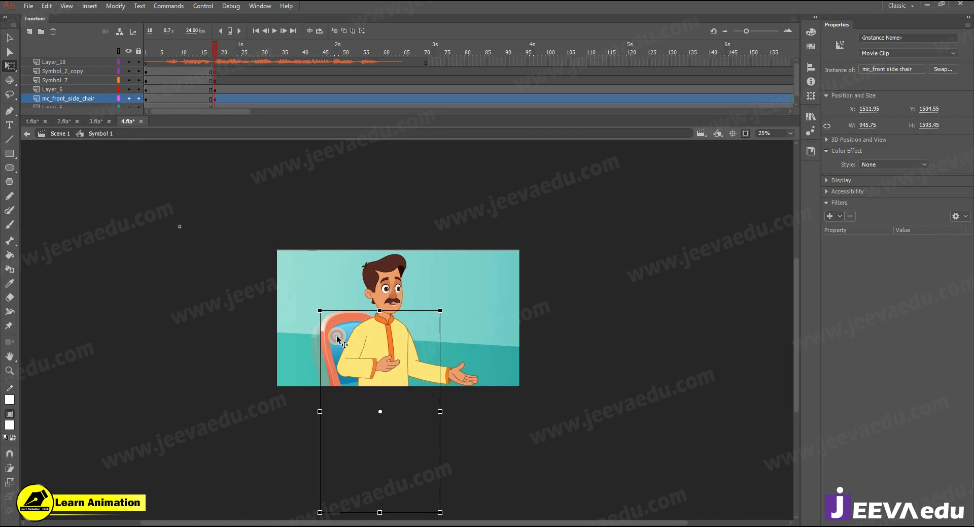
{"action": "left_click_drag", "start_coordinate": [212, 53], "coordinate": [194, 53]}
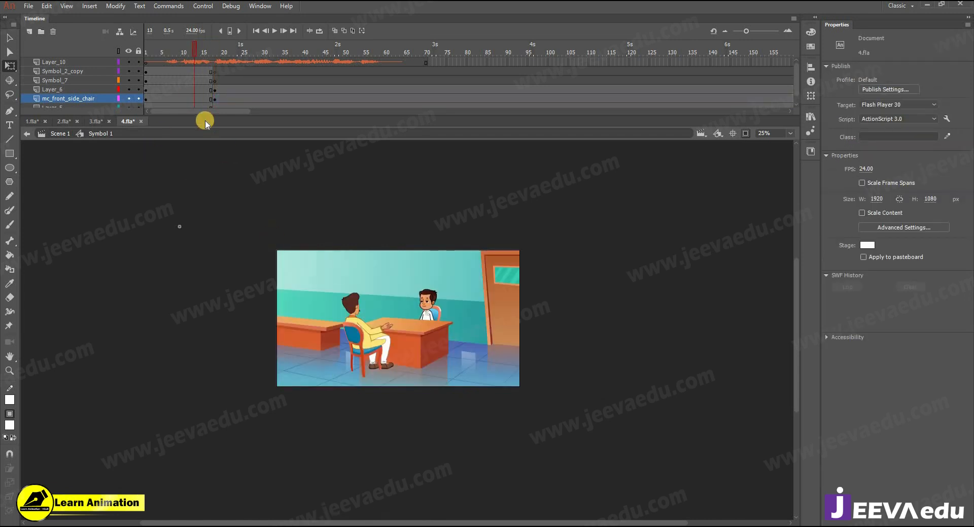
Step: Compare the close-up with 1.fla's shot and nudge the chair slightly left
{"action": "left_click", "coordinate": [216, 62]}
{"action": "left_click", "coordinate": [345, 326]}
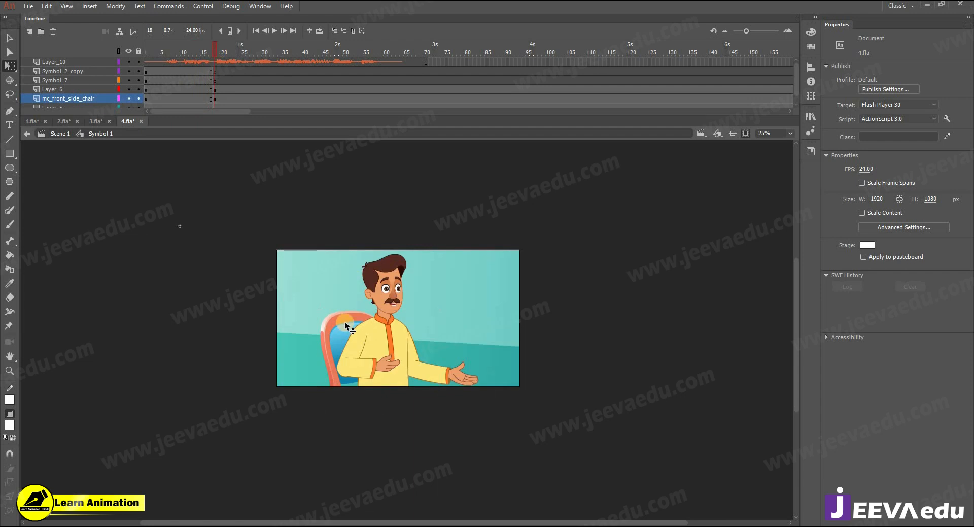
{"action": "left_click", "coordinate": [334, 331]}
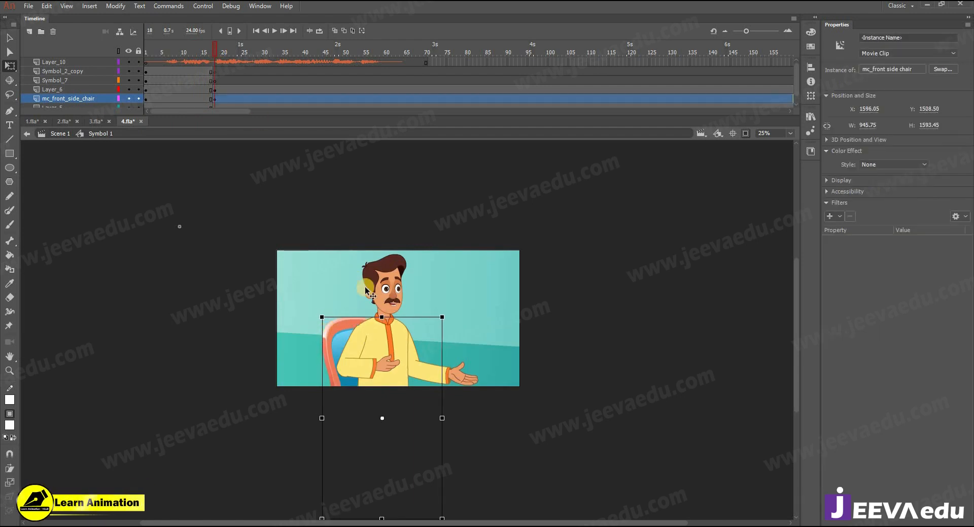
{"action": "left_click", "coordinate": [36, 121]}
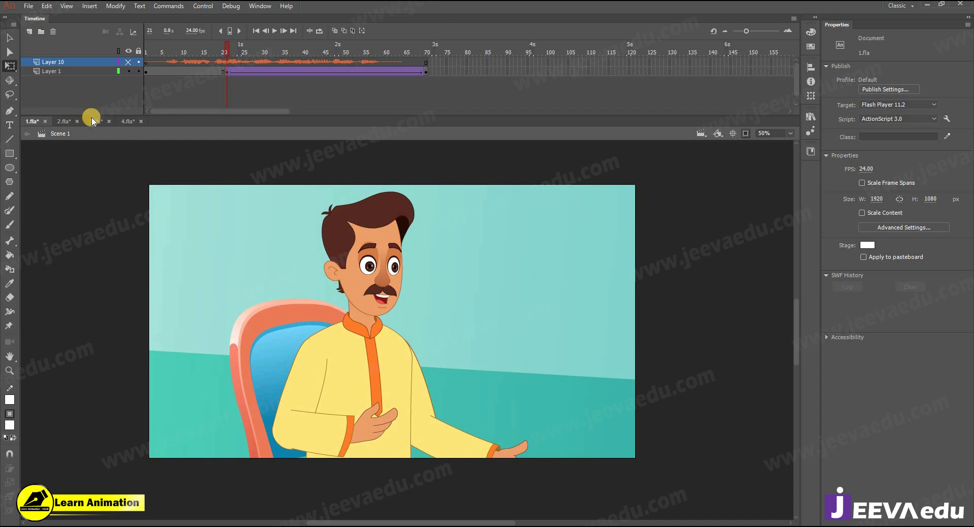
{"action": "left_click", "coordinate": [127, 121]}
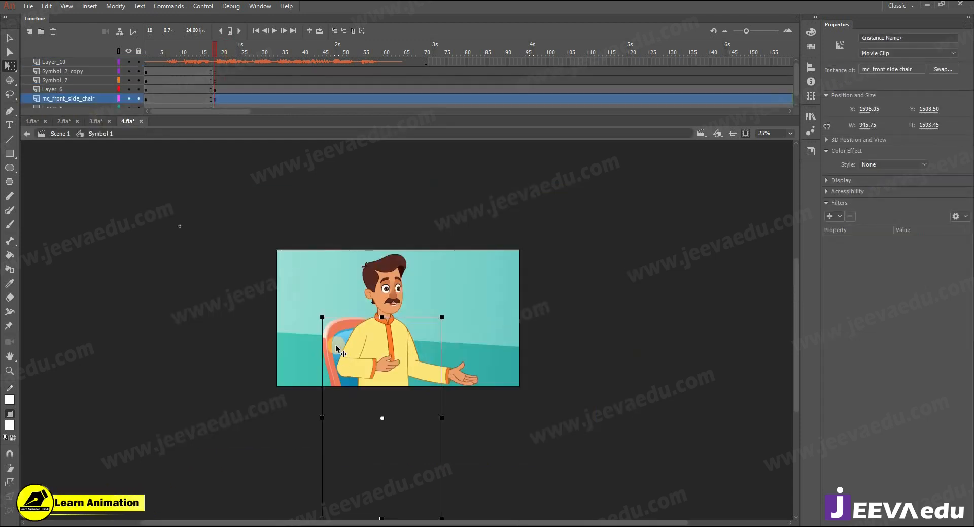
{"action": "mouse_move", "coordinate": [332, 347]}
{"action": "left_mouse_down"}
{"action": "mouse_move", "coordinate": [315, 312]}
{"action": "mouse_move", "coordinate": [339, 336]}
{"action": "left_mouse_up"}
Step: Preview 4.fla's zoom and gesture animation against the 1.fla reference
{"action": "left_click_drag", "start_coordinate": [260, 55], "coordinate": [219, 102]}
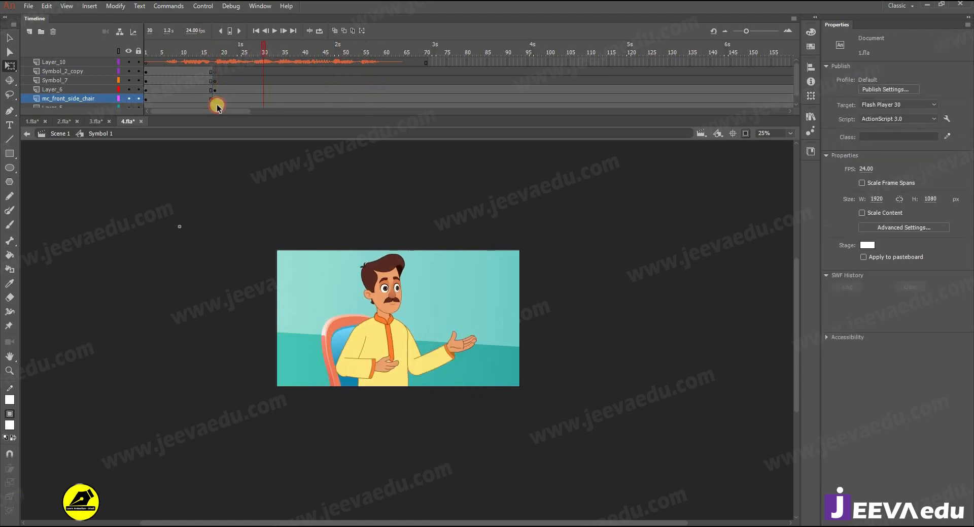
{"action": "left_click_drag", "start_coordinate": [230, 55], "coordinate": [225, 100]}
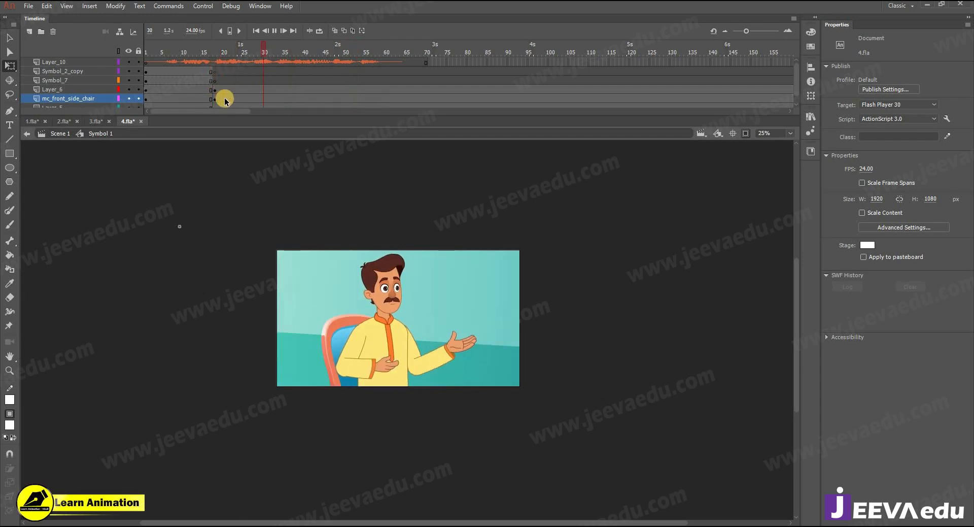
{"action": "key", "text": "Return"}
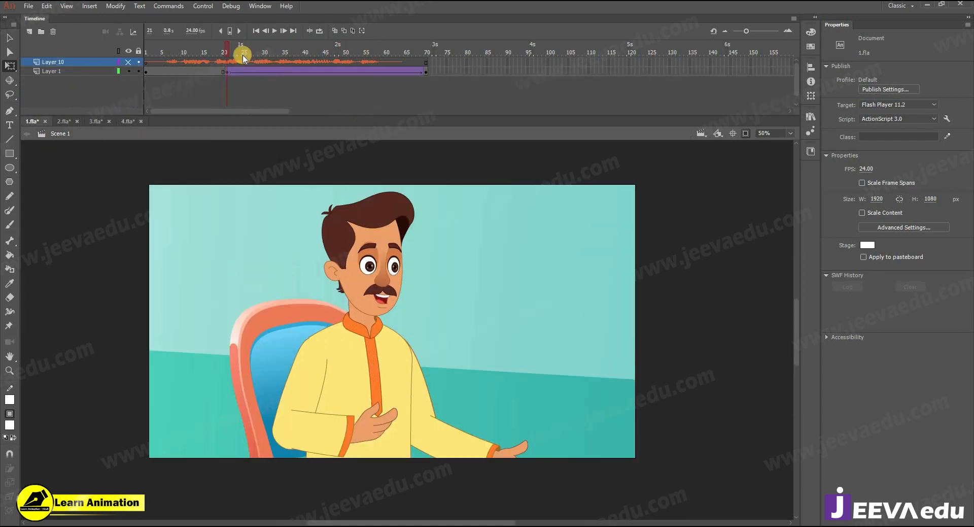
{"action": "left_click_drag", "start_coordinate": [240, 51], "coordinate": [422, 73]}
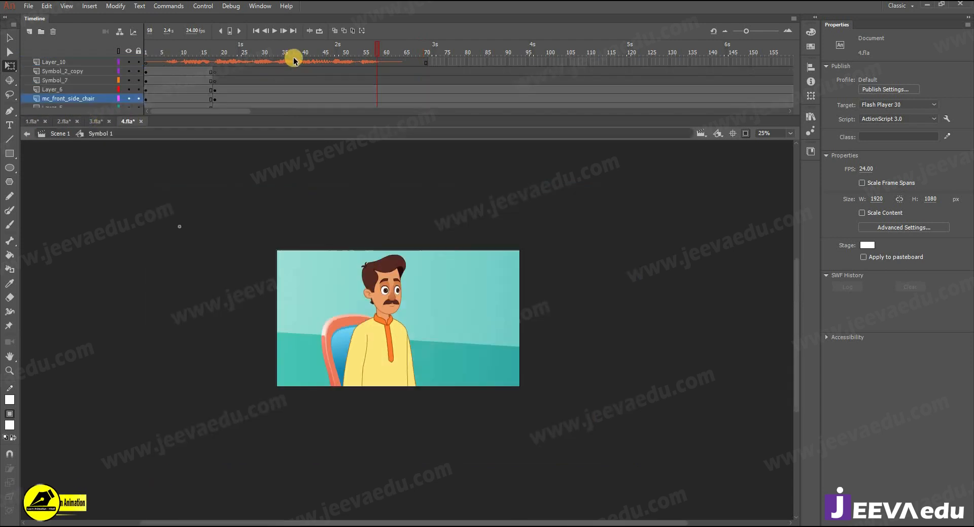
{"action": "left_click_drag", "start_coordinate": [294, 61], "coordinate": [337, 91]}
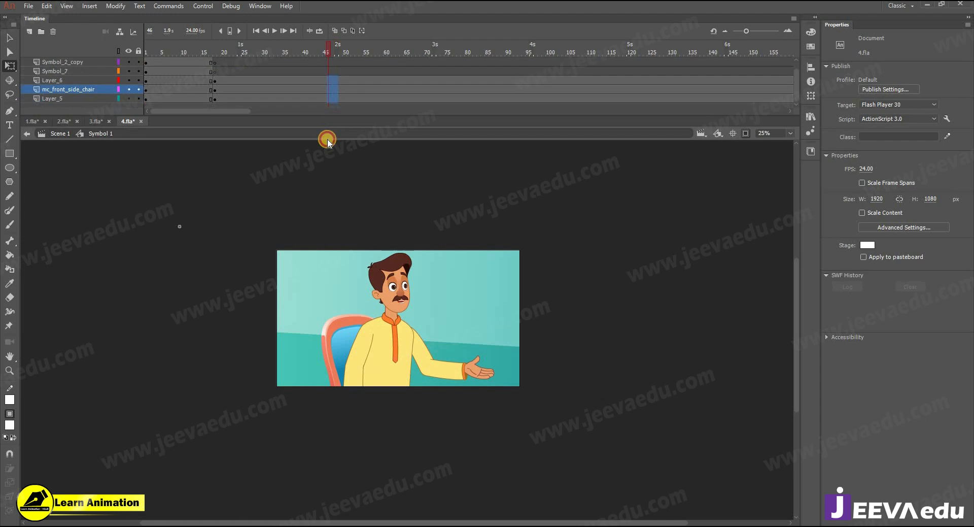
Step: Scale the frame 46 artwork to 105% and shift it slightly right and down
{"action": "key", "text": "ctrl+alt+s"}
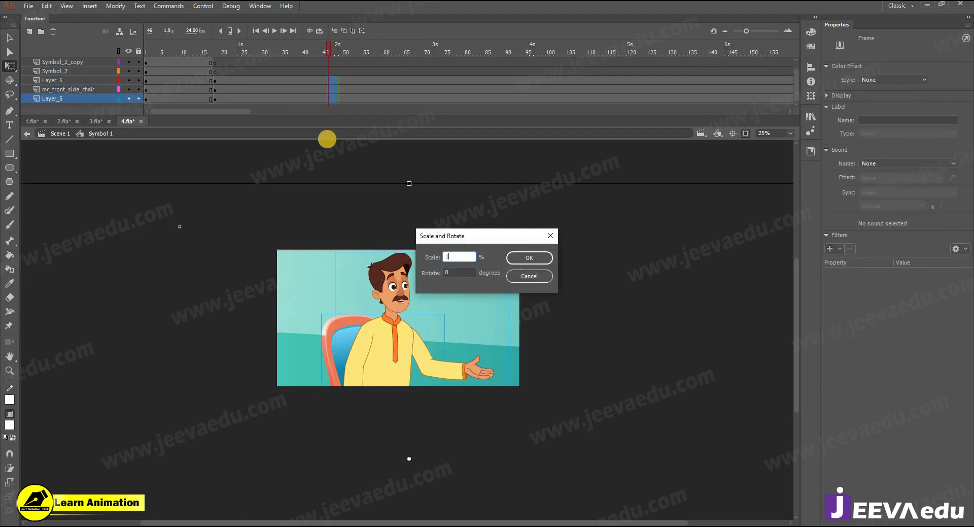
{"action": "key", "text": "Return"}
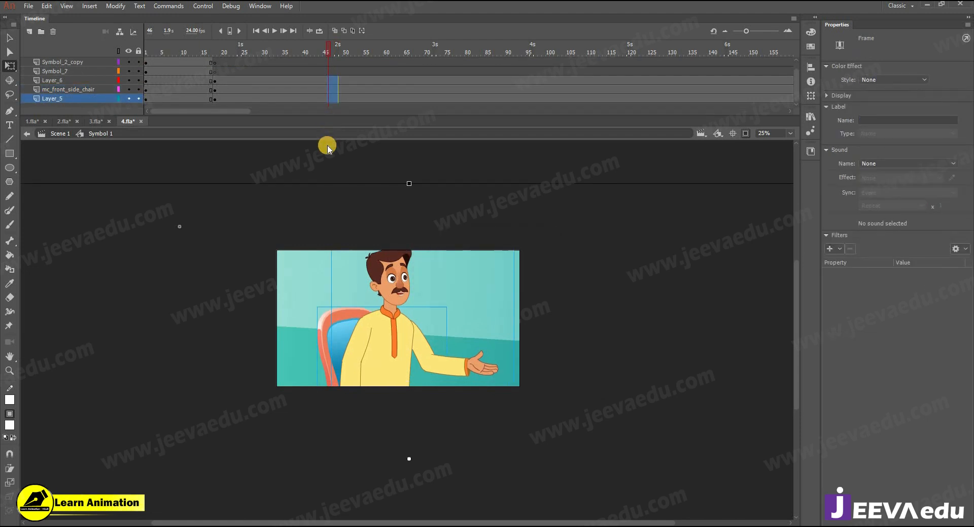
{"action": "key", "text": "v"}
{"action": "left_click_drag", "start_coordinate": [390, 349], "coordinate": [406, 362]}
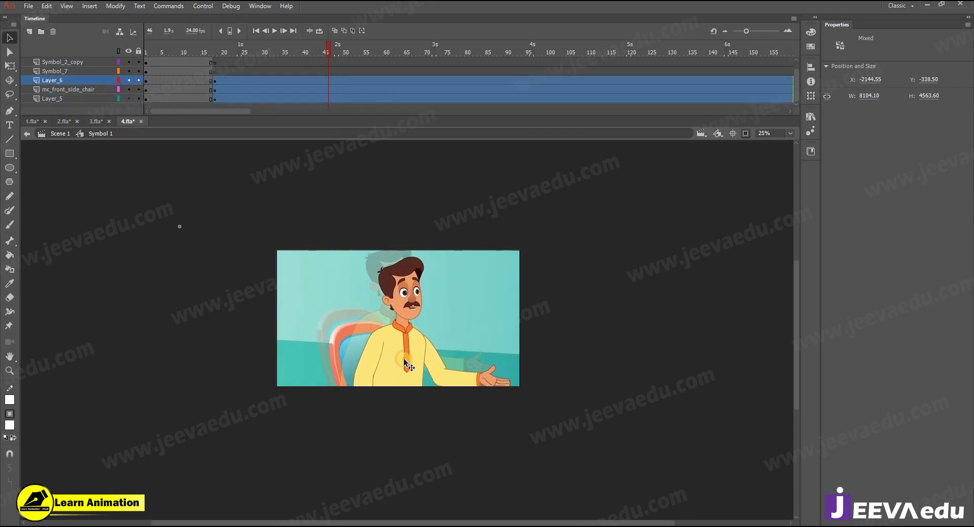
Step: Scrub the timeline from frames 24–47 to frame 65 to preview the zoom
{"action": "left_click", "coordinate": [210, 75]}
{"action": "left_click_drag", "start_coordinate": [211, 74], "coordinate": [222, 104]}
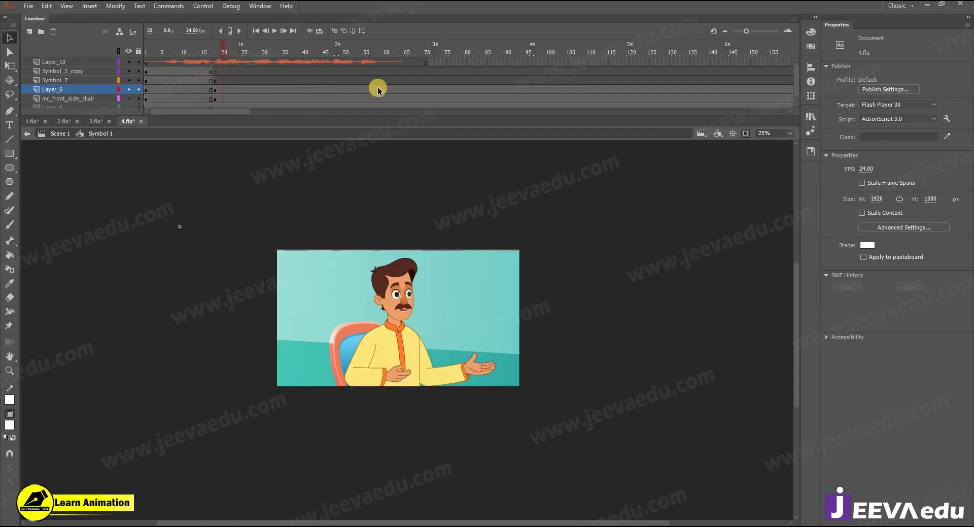
{"action": "left_click_drag", "start_coordinate": [406, 91], "coordinate": [355, 102]}
Step: Attempt a classic tween on the selected frames and cancel the convert-to-symbol prompt
{"action": "right_click", "coordinate": [361, 96]}
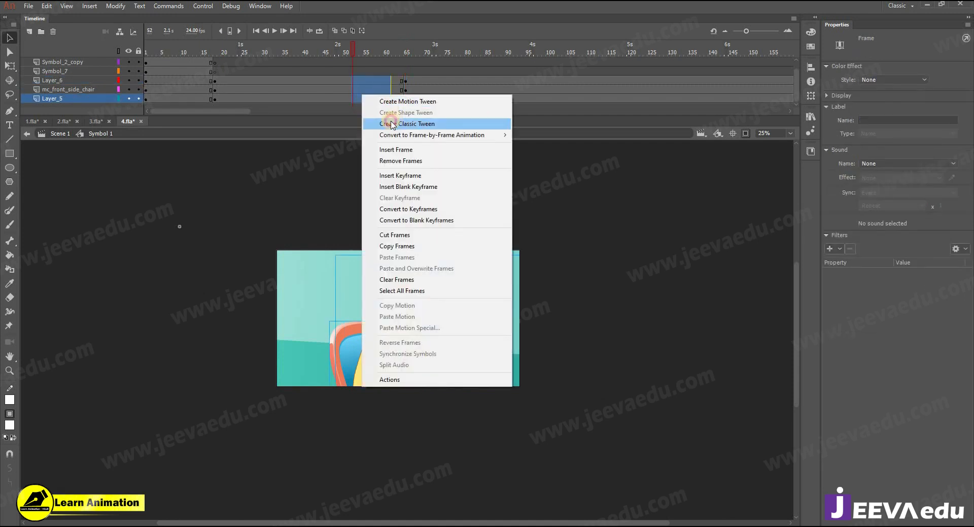
{"action": "left_click", "coordinate": [391, 124]}
{"action": "left_click", "coordinate": [583, 287]}
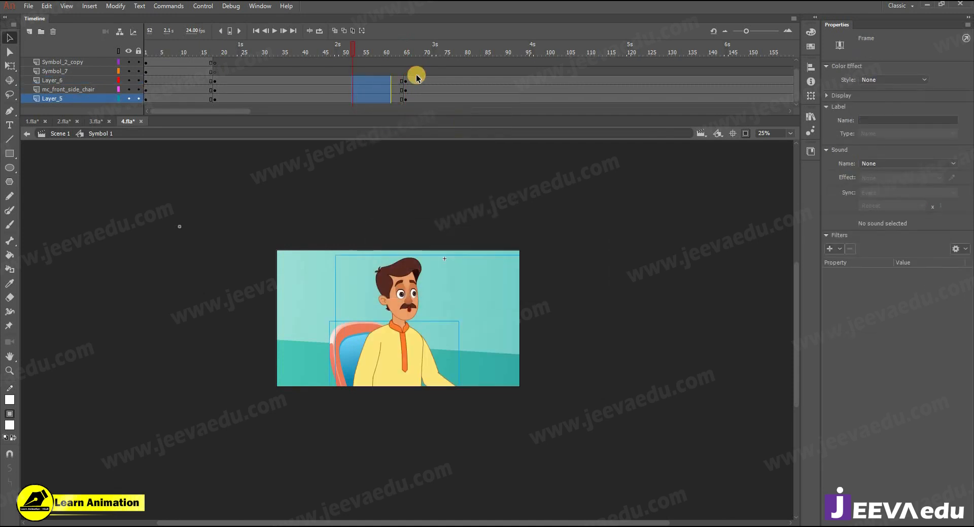
Step: At frame 46, select the seated character and zoom out with off-stage artwork shown
{"action": "left_click", "coordinate": [381, 71]}
{"action": "left_click", "coordinate": [326, 80]}
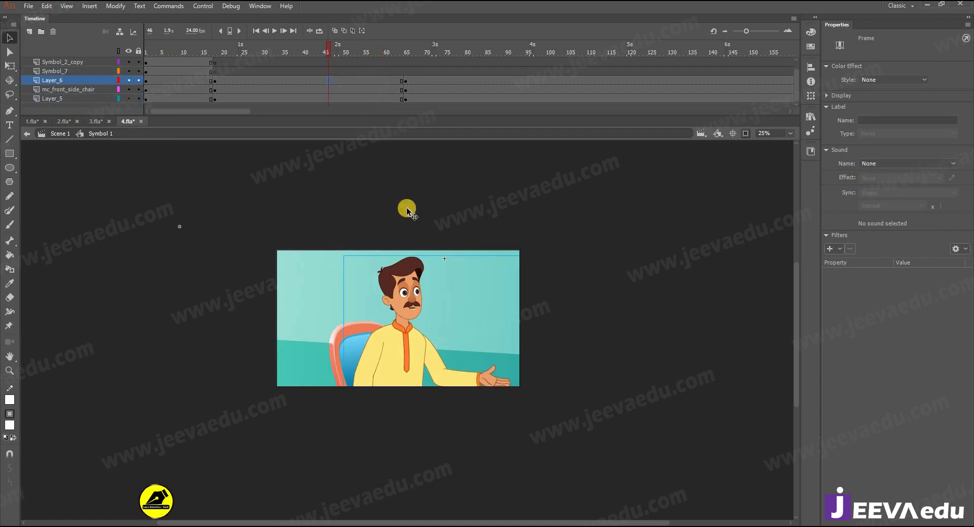
{"action": "left_click", "coordinate": [352, 336]}
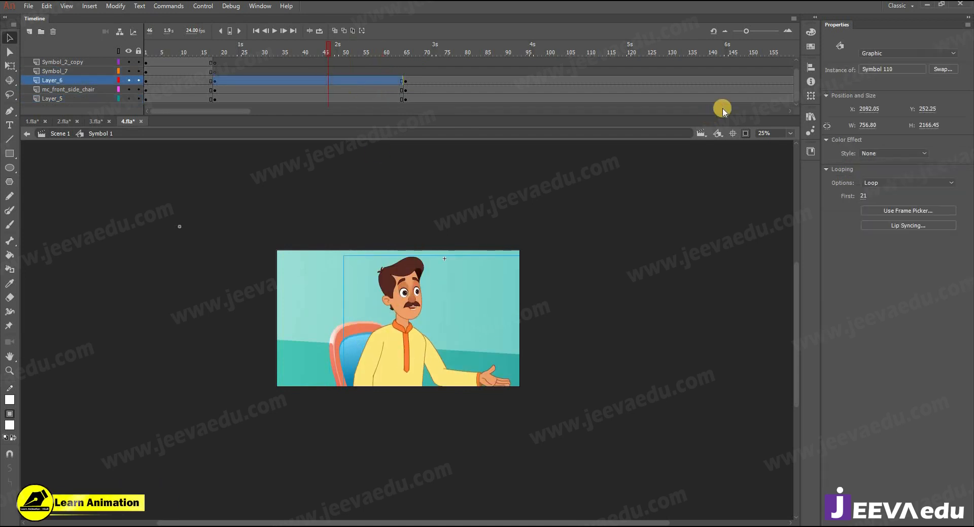
{"action": "left_click", "coordinate": [745, 134]}
{"action": "left_click", "coordinate": [392, 375], "text": "ctrl+alt"}
{"action": "left_click_drag", "start_coordinate": [392, 350], "coordinate": [403, 332]}
{"action": "key", "text": "ctrl+z"}
Step: Hide Layer_6 and the chair layer, then convert the Layer_5 background group into graphic Symbol 2
{"action": "left_click", "coordinate": [129, 81]}
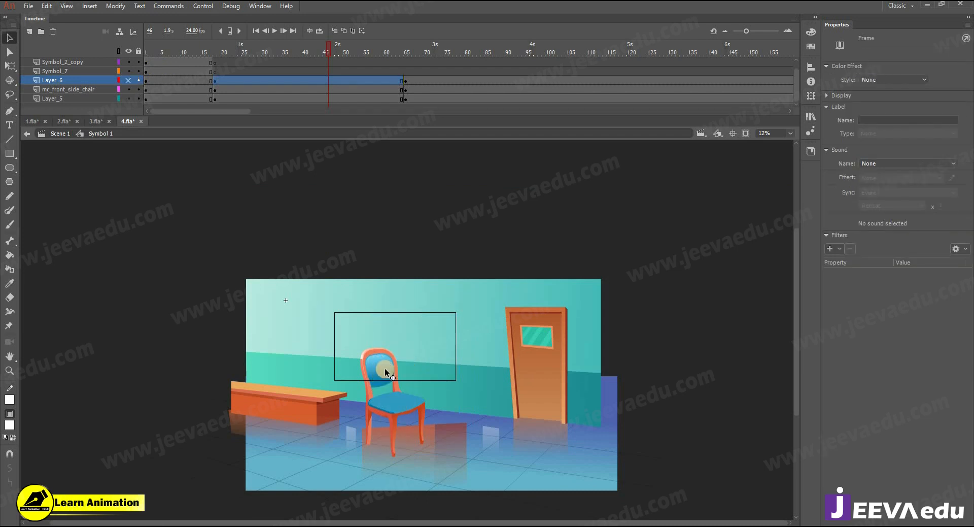
{"action": "left_click", "coordinate": [163, 91]}
{"action": "left_click", "coordinate": [134, 92]}
{"action": "mouse_move", "coordinate": [395, 370]}
{"action": "left_mouse_down"}
{"action": "mouse_move", "coordinate": [407, 349]}
{"action": "mouse_move", "coordinate": [407, 358]}
{"action": "left_mouse_up"}
{"action": "key", "text": "ctrl+z"}
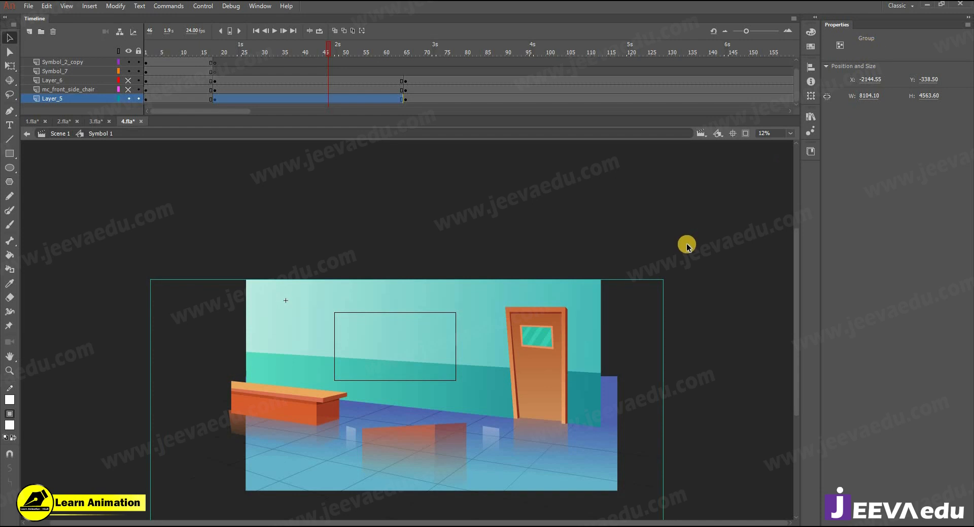
{"action": "key", "text": "F8"}
{"action": "key", "text": "Return"}
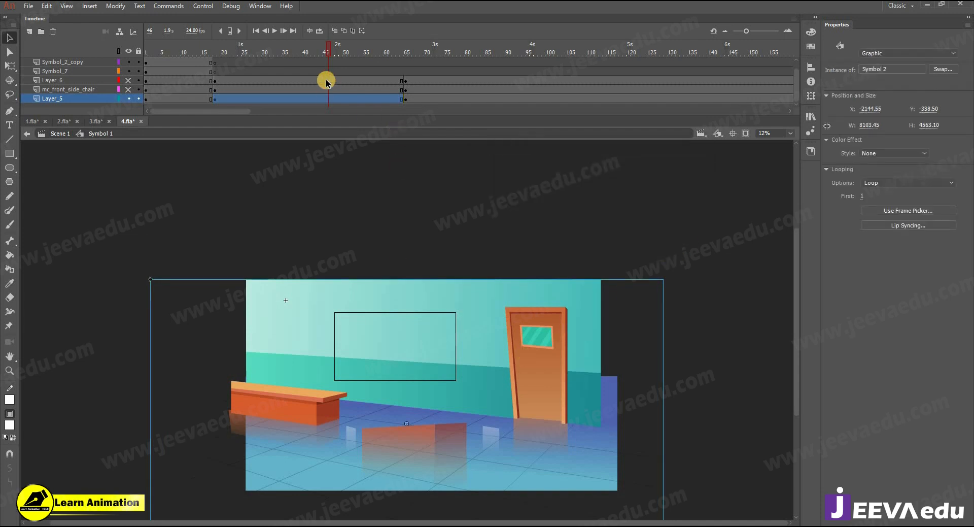
Step: Unhide the chair and seated man, restore a 25% view without off-stage artwork, and go to frame 65
{"action": "left_click", "coordinate": [131, 89]}
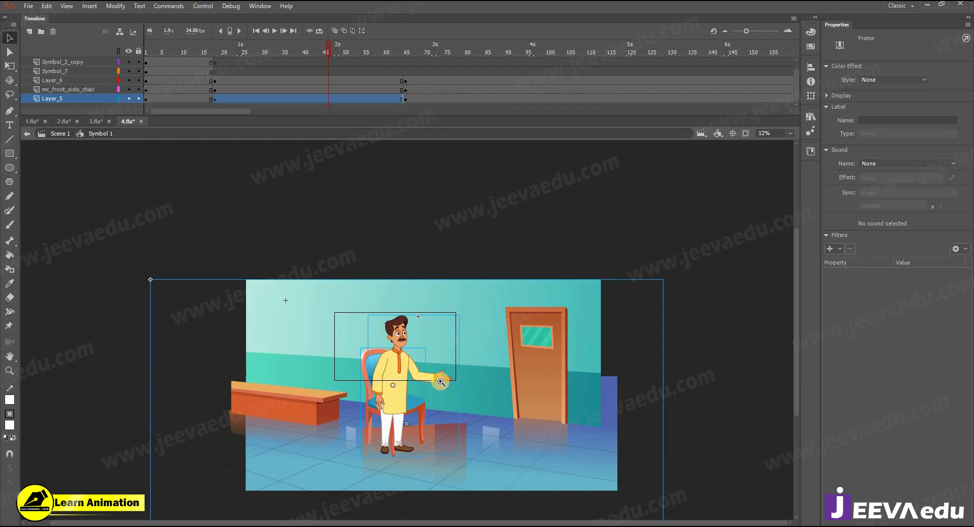
{"action": "key", "text": "z"}
{"action": "left_click", "coordinate": [393, 415]}
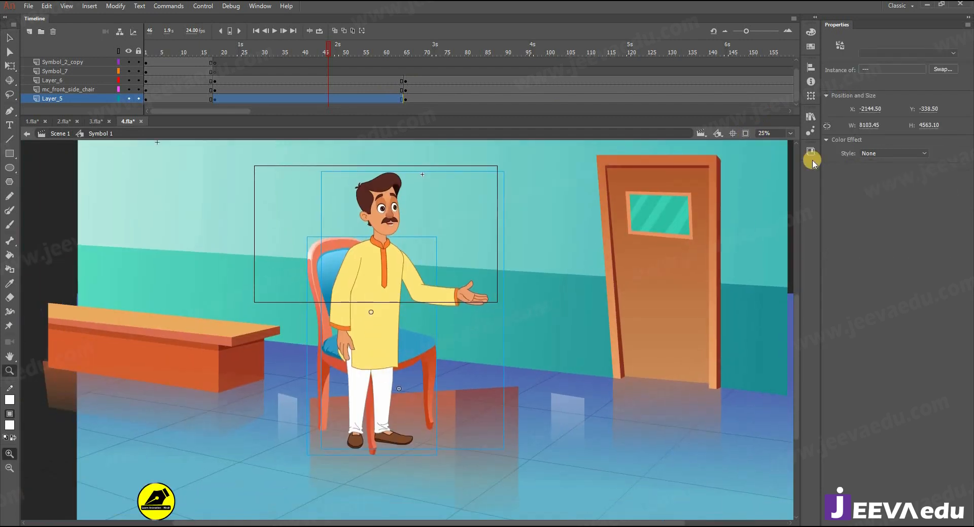
{"action": "left_click", "coordinate": [745, 133]}
{"action": "left_click", "coordinate": [413, 293], "text": "alt"}
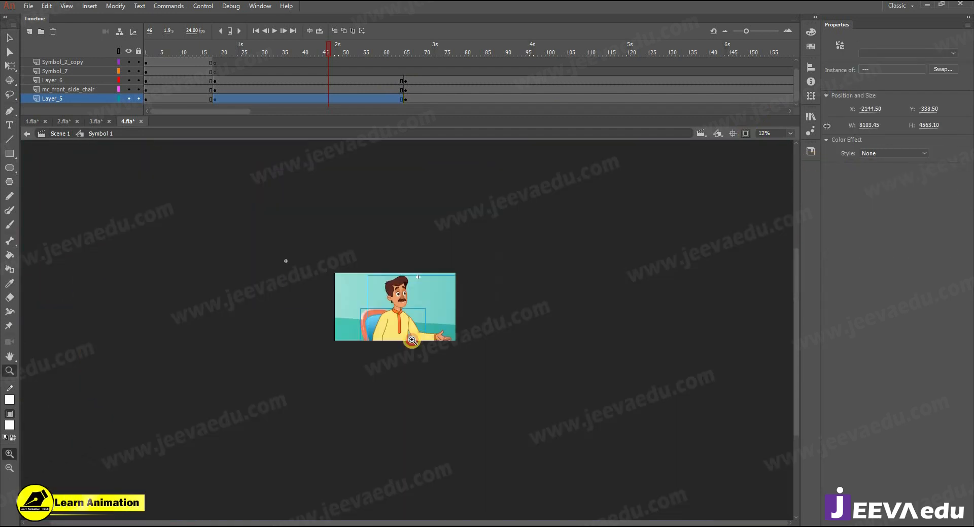
{"action": "left_click", "coordinate": [411, 330]}
{"action": "left_click_drag", "start_coordinate": [410, 326], "coordinate": [416, 352]}
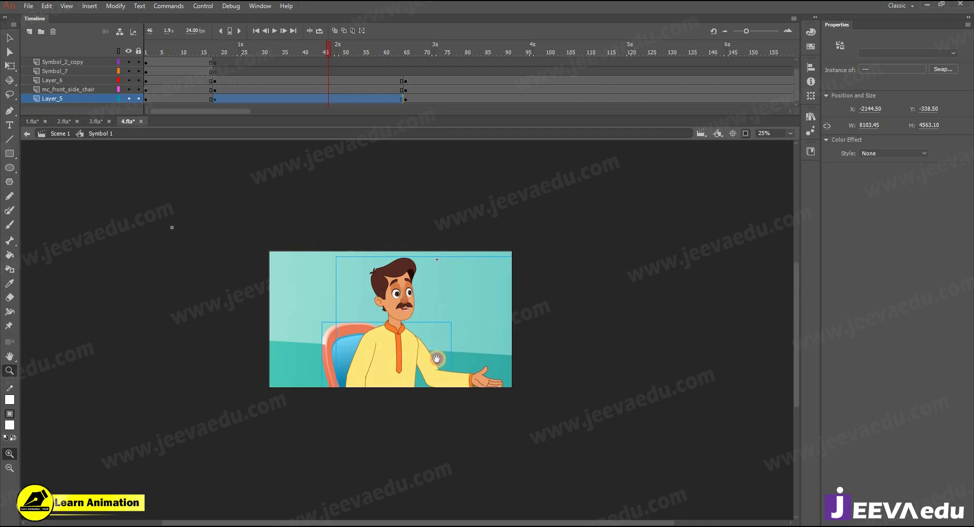
{"action": "left_click", "coordinate": [406, 98]}
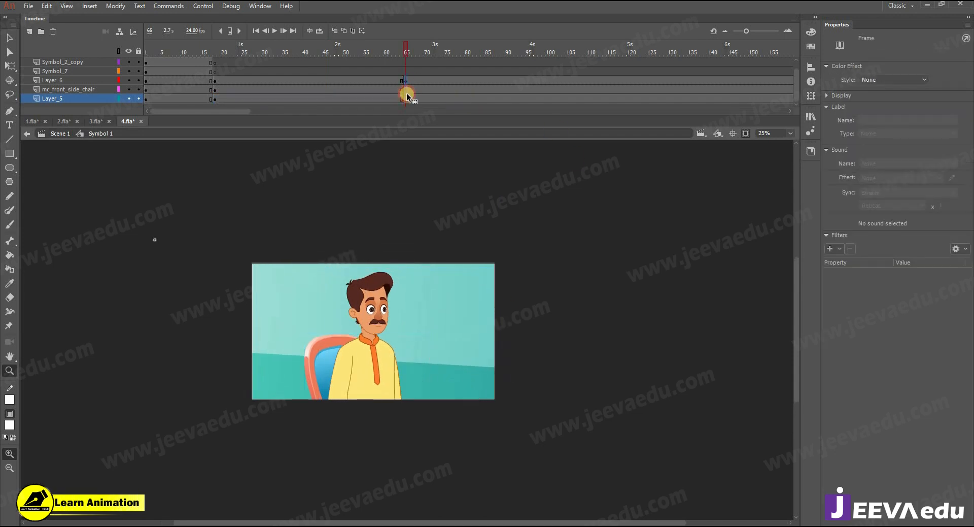
Step: Clear the stray keyframe near frame 65 and create classic tweens on frames 54–60 across three layers
{"action": "right_click", "coordinate": [407, 96]}
{"action": "left_click", "coordinate": [420, 198]}
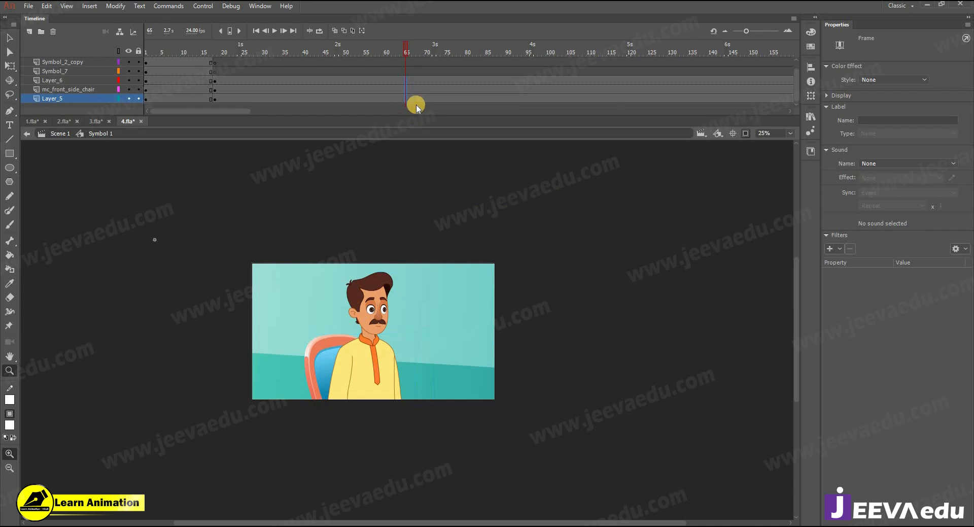
{"action": "left_click_drag", "start_coordinate": [386, 80], "coordinate": [361, 99]}
{"action": "right_click", "coordinate": [382, 99]}
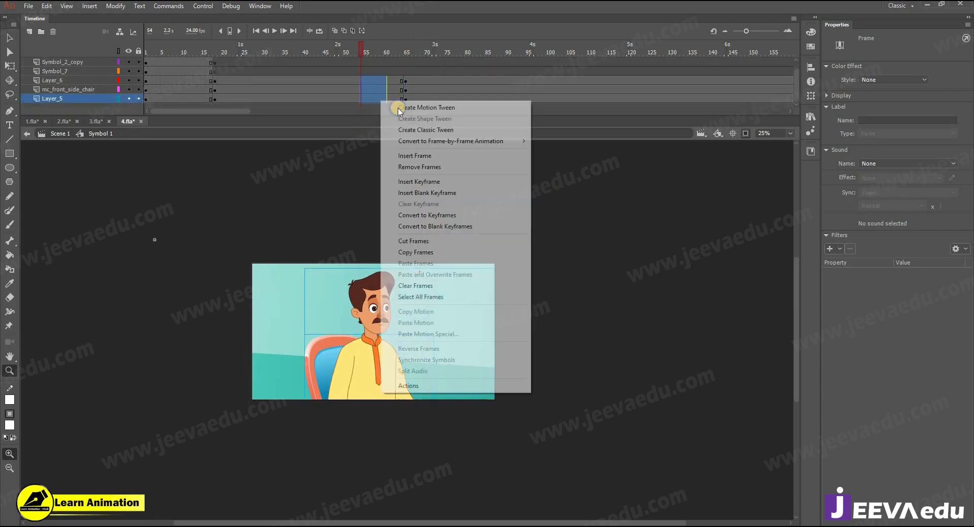
{"action": "left_click", "coordinate": [406, 129]}
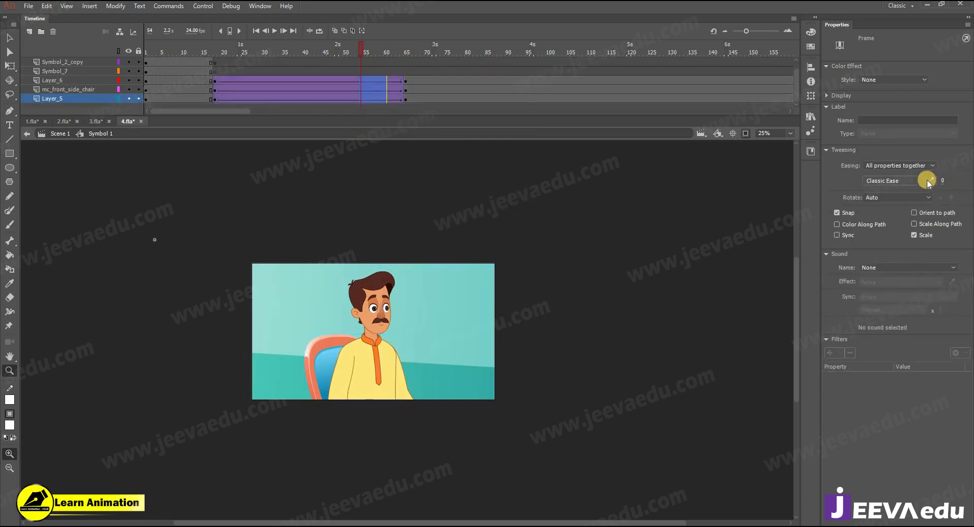
Step: Shape a custom S-curve ease with a slow start and save it as My Ease 1
{"action": "left_click", "coordinate": [929, 182]}
{"action": "left_click", "coordinate": [497, 392]}
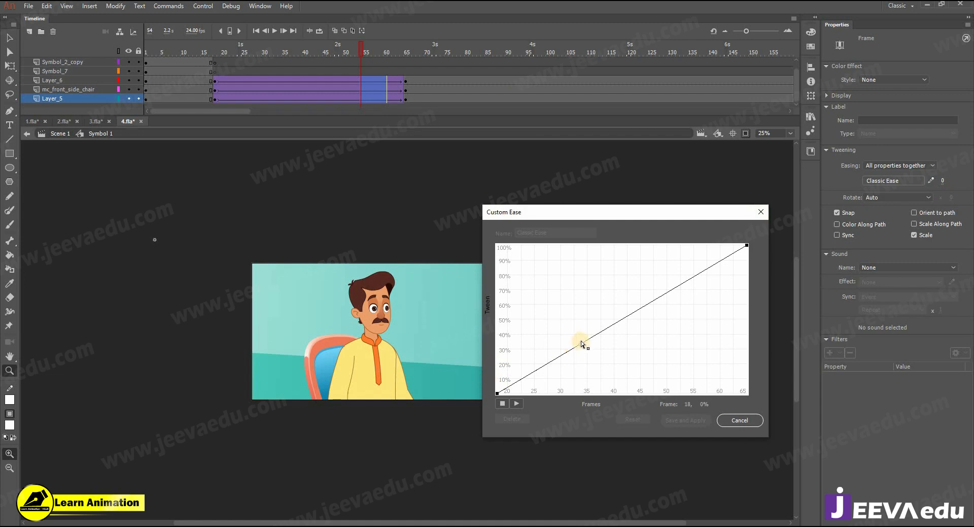
{"action": "left_click_drag", "start_coordinate": [581, 342], "coordinate": [594, 361]}
{"action": "left_click", "coordinate": [747, 245]}
{"action": "mouse_move", "coordinate": [661, 288]}
{"action": "left_mouse_down"}
{"action": "mouse_move", "coordinate": [726, 256]}
{"action": "mouse_move", "coordinate": [654, 292]}
{"action": "left_mouse_up"}
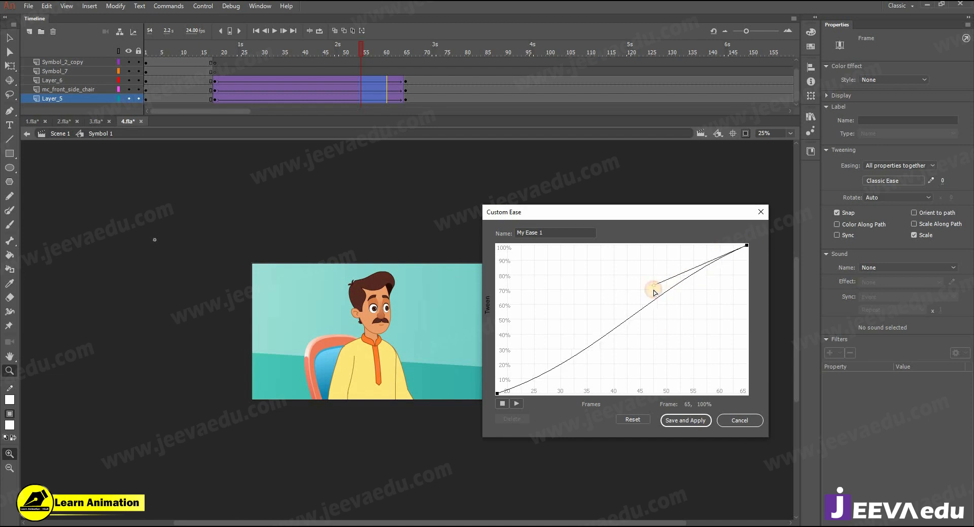
{"action": "left_click", "coordinate": [686, 420]}
Step: Scale the frame 65 keyframes on the three layers to 105%
{"action": "left_click_drag", "start_coordinate": [408, 82], "coordinate": [406, 98]}
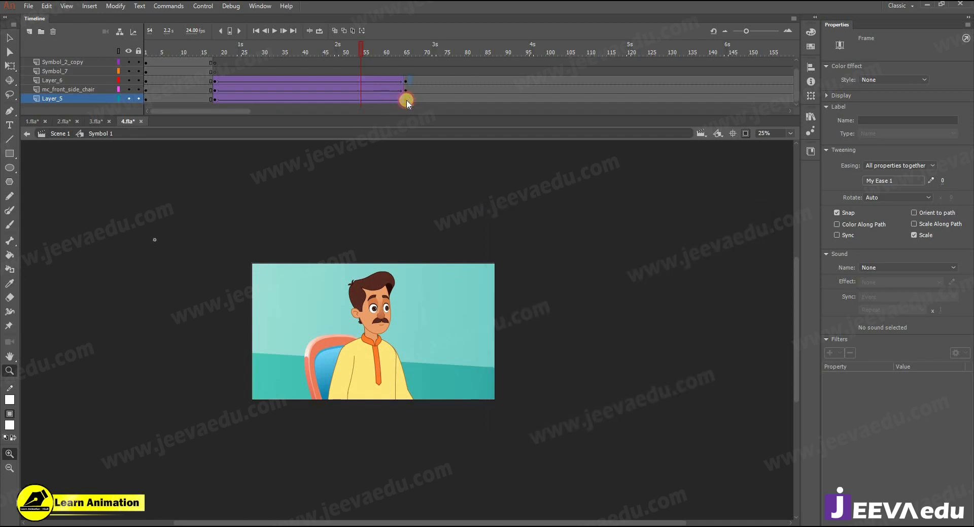
{"action": "key", "text": "ctrl+alt+s"}
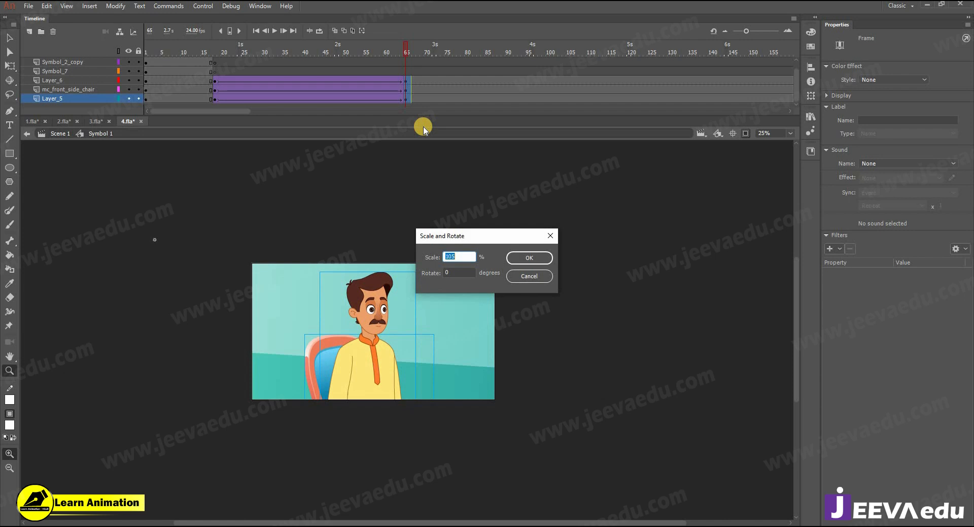
{"action": "key", "text": "Return"}
{"action": "key", "text": "ctrl+alt+s"}
Step: Scale the frame 65 content a further 102%, nudge it right, then play the zoom from frame 1
{"action": "type", "text": "102"}
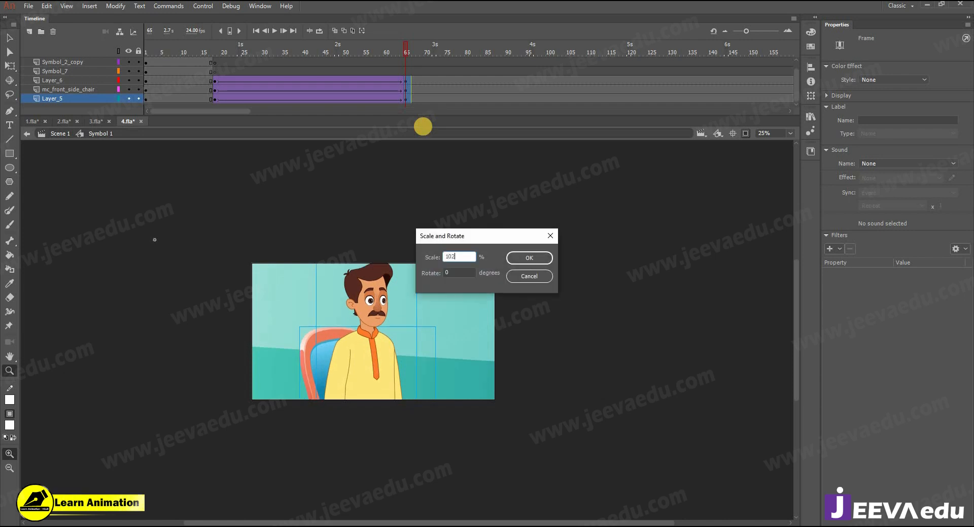
{"action": "key", "text": "Return"}
{"action": "key", "text": "shift+Down"}
{"action": "key", "text": "shift+Down"}
{"action": "key", "text": "shift+Down"}
{"action": "key", "text": "shift+Right"}
{"action": "key", "text": "shift+Up"}
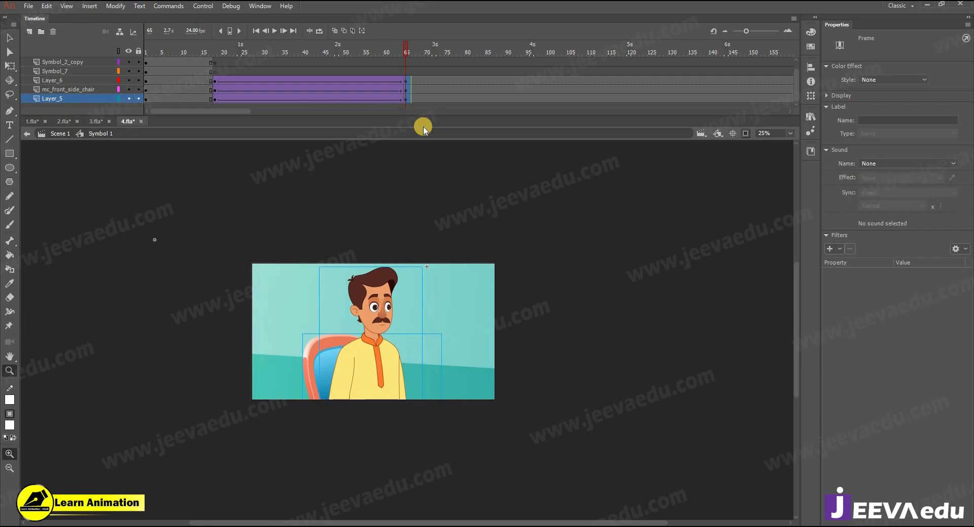
{"action": "left_click_drag", "start_coordinate": [400, 44], "coordinate": [183, 121]}
{"action": "key", "text": "Return"}
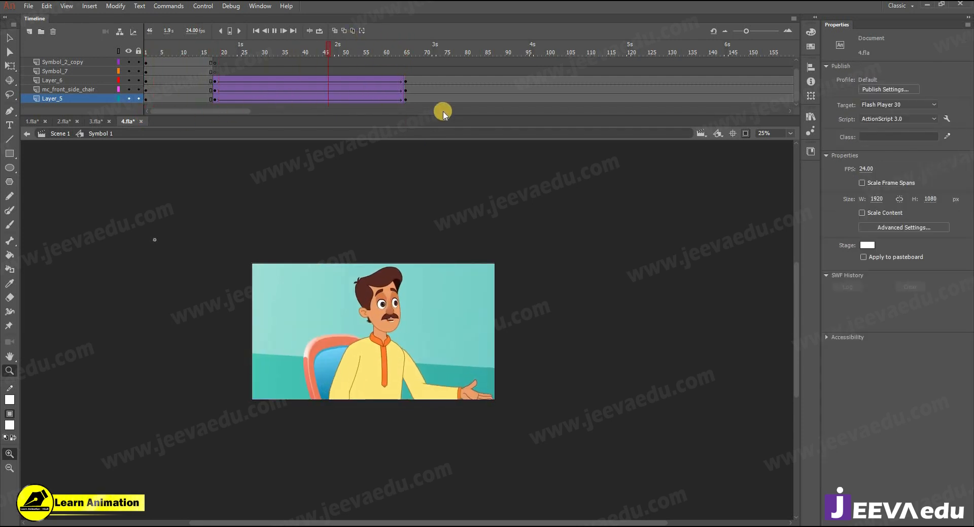
Step: Nudge the Symbol 2 background down at frame 65 to X -2432.10, Y -396.40, and scrub the tween to check
{"action": "left_click", "coordinate": [397, 100]}
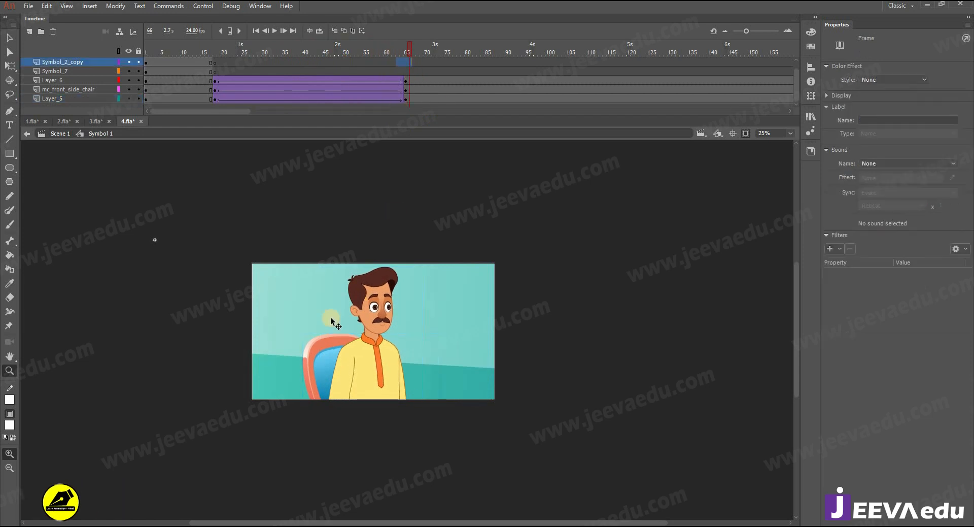
{"action": "key", "text": "v"}
{"action": "left_click", "coordinate": [284, 319]}
{"action": "key", "text": "shift+Down"}
{"action": "key", "text": "shift+Down"}
{"action": "key", "text": "shift+Down"}
{"action": "key", "text": "shift+Down"}
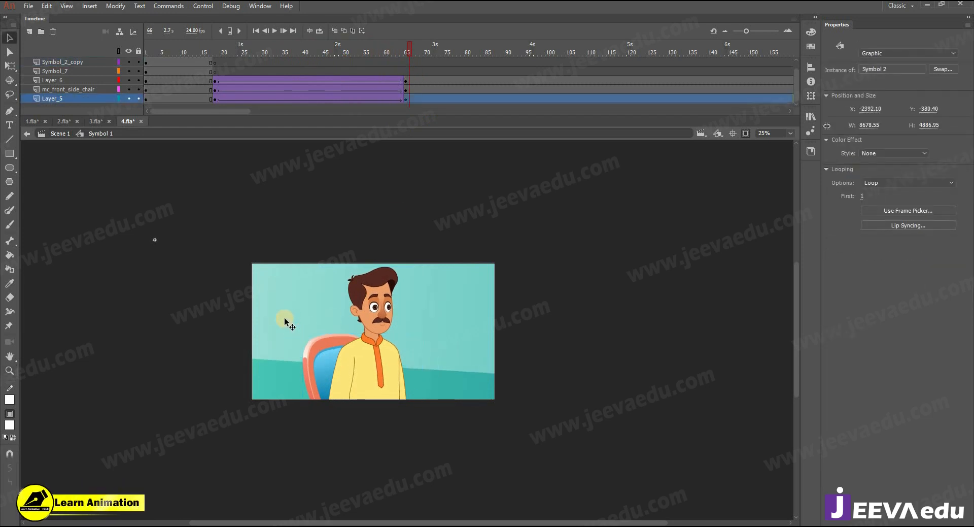
{"action": "left_click_drag", "start_coordinate": [409, 60], "coordinate": [219, 92]}
{"action": "left_click_drag", "start_coordinate": [203, 53], "coordinate": [406, 98]}
{"action": "left_click", "coordinate": [416, 303]}
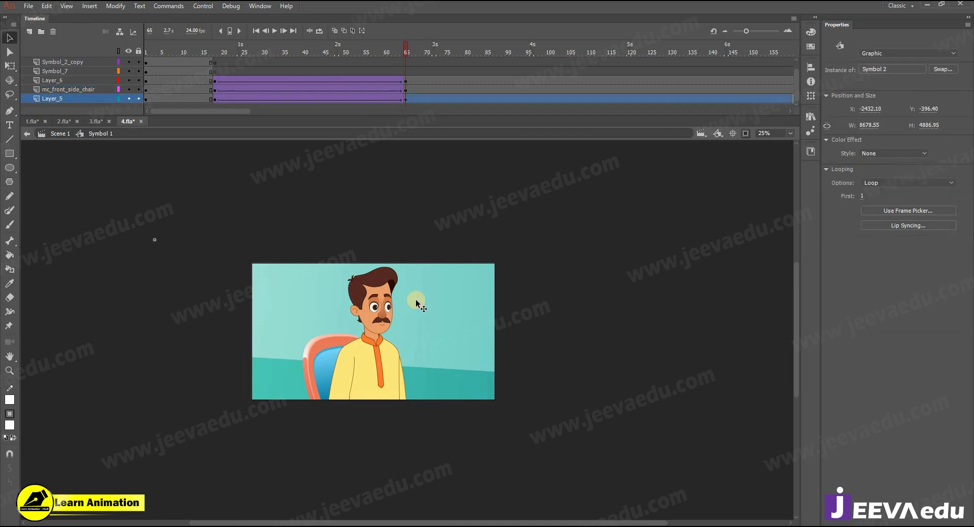
{"action": "left_click_drag", "start_coordinate": [416, 52], "coordinate": [602, 185]}
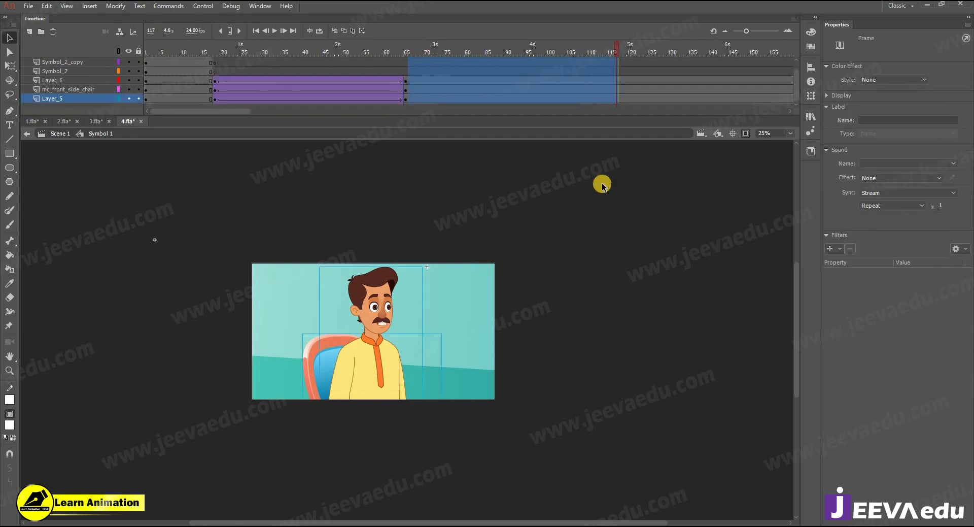
Step: Remove frames 66–117 with Shift+F5, then play the scene from frame 1 to check it
{"action": "key", "text": "shift+F5"}
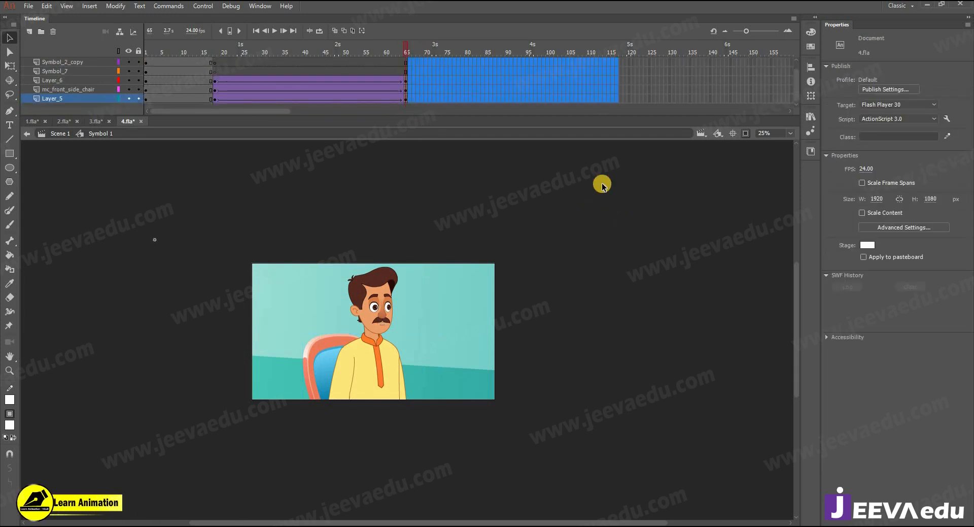
{"action": "scroll", "coordinate": [369, 82], "scroll_direction": "up", "scroll_amount": 1}
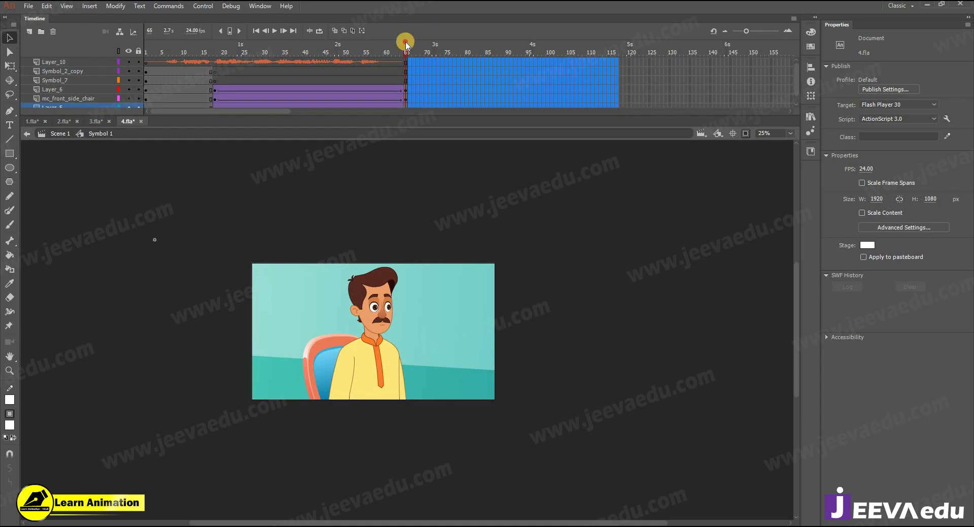
{"action": "left_click_drag", "start_coordinate": [406, 43], "coordinate": [35, 93]}
{"action": "key", "text": "Return"}
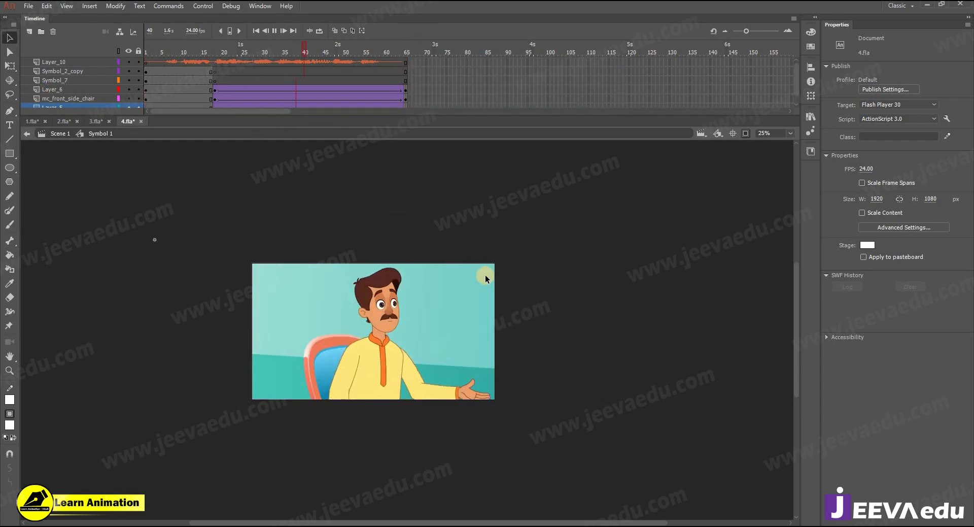
{"action": "key", "text": "Return"}
{"action": "left_click", "coordinate": [388, 338]}
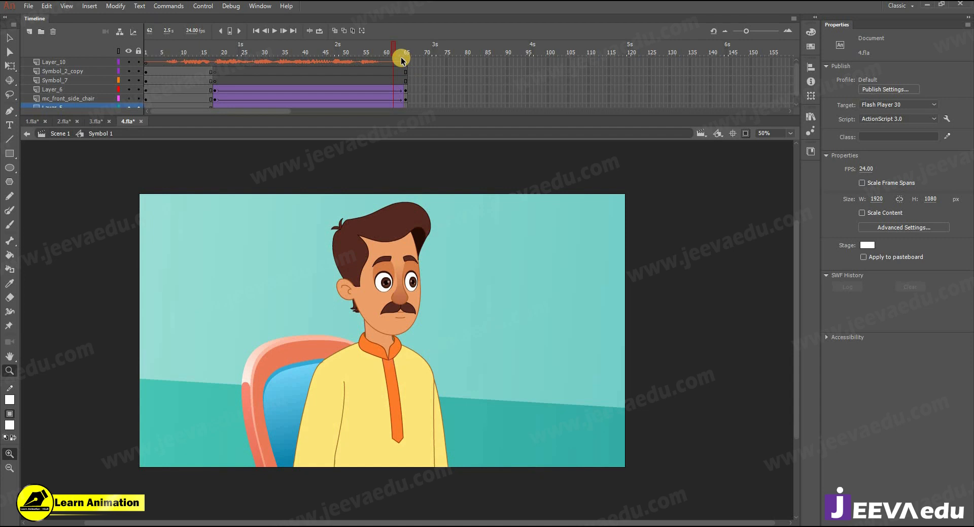
{"action": "left_click", "coordinate": [220, 79]}
{"action": "left_click", "coordinate": [173, 59]}
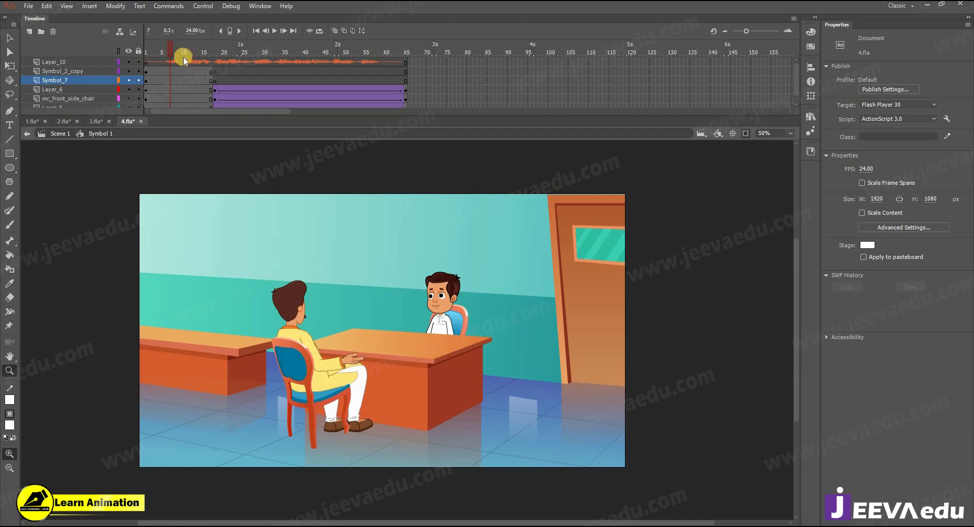
{"action": "left_click_drag", "start_coordinate": [186, 59], "coordinate": [143, 69]}
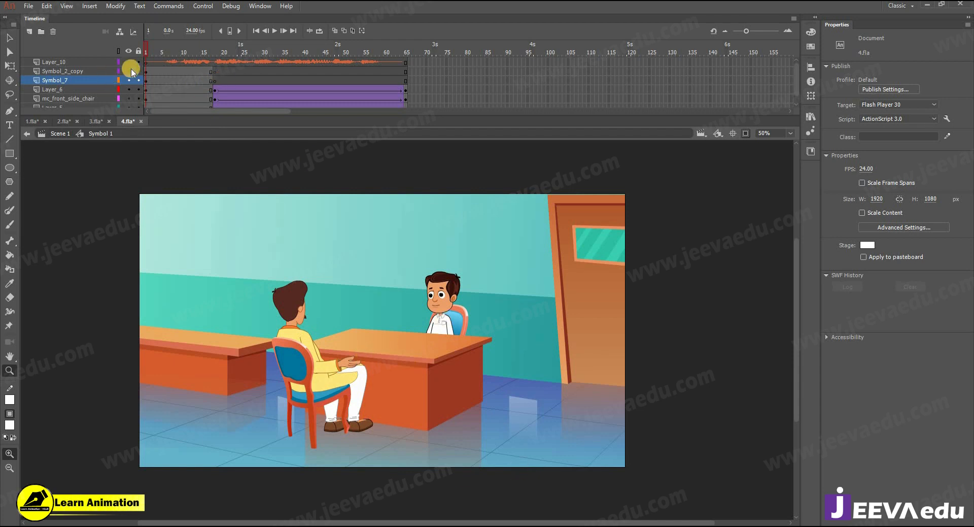
{"action": "left_click_drag", "start_coordinate": [170, 44], "coordinate": [349, 46]}
{"action": "left_click_drag", "start_coordinate": [166, 102], "coordinate": [29, 94]}
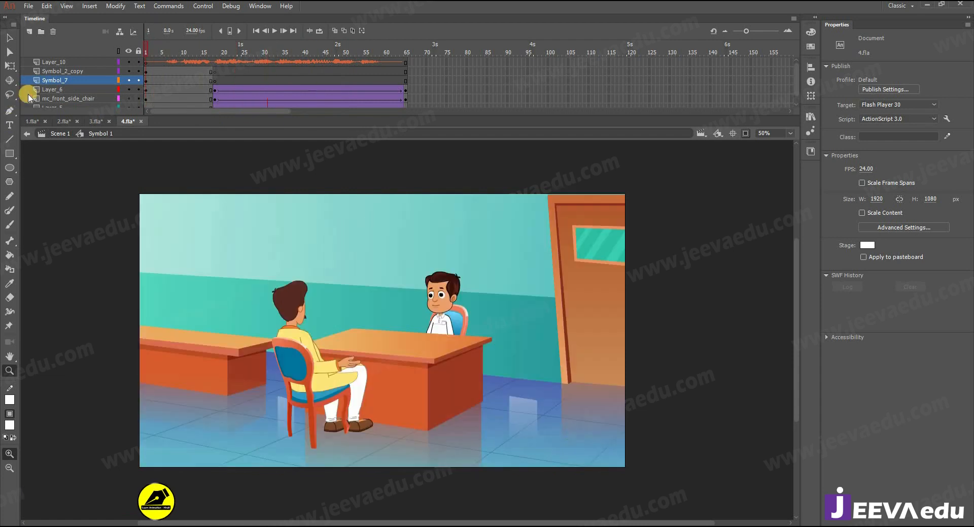
Step: Copy Layer_10 from Symbol 1, paste it above Layer_1 in Scene 1, and select frames 66–120
{"action": "left_click", "coordinate": [54, 61]}
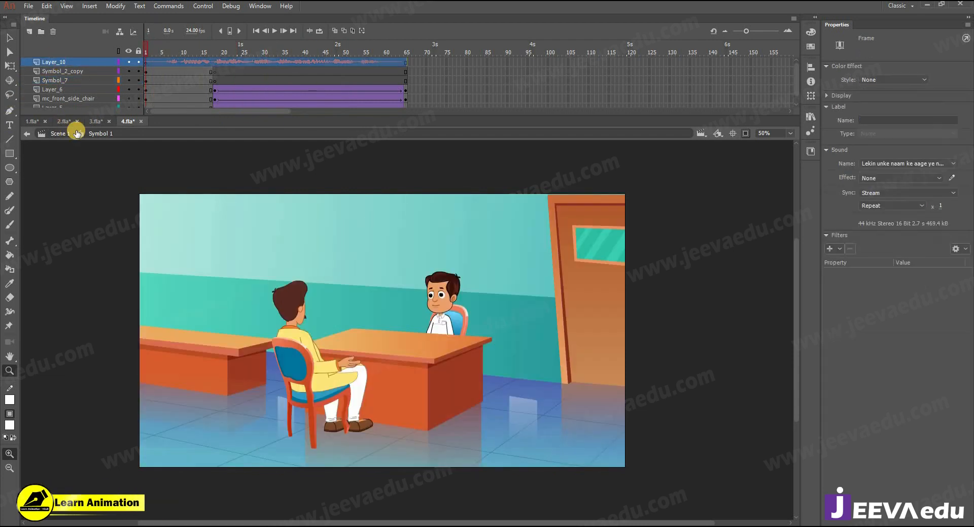
{"action": "right_click", "coordinate": [86, 64]}
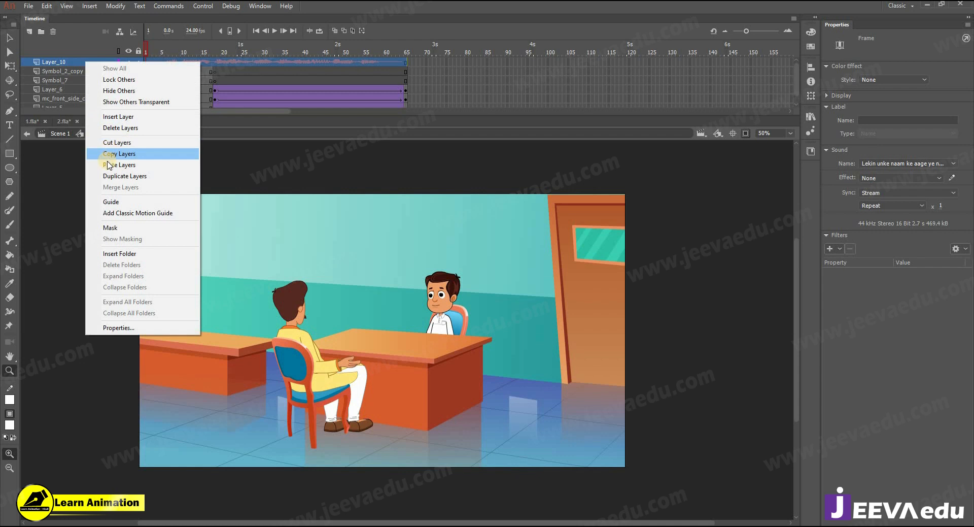
{"action": "left_click", "coordinate": [60, 140]}
{"action": "left_click", "coordinate": [61, 134]}
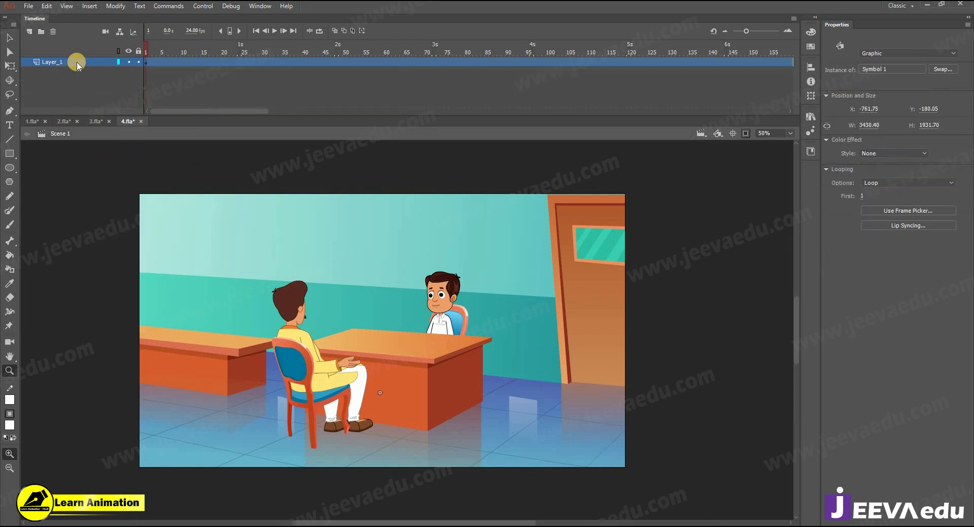
{"action": "right_click", "coordinate": [78, 61]}
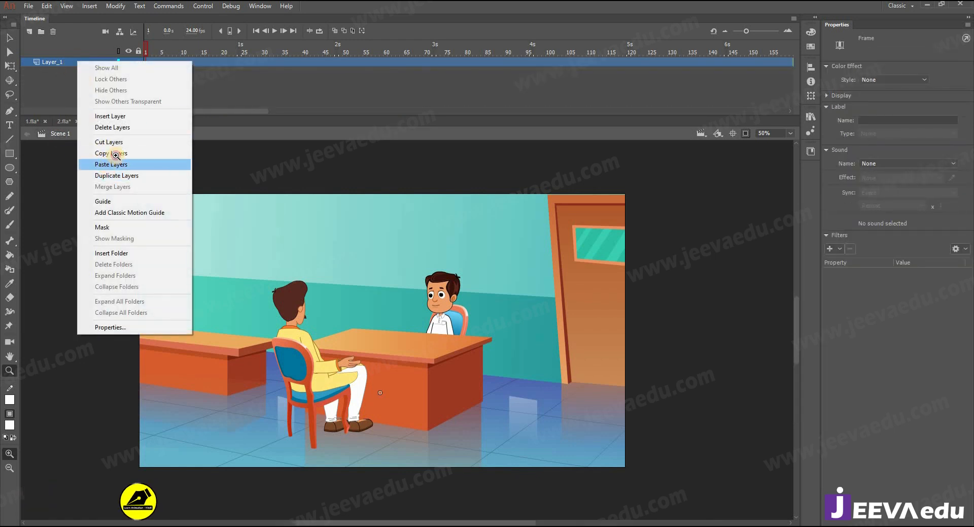
{"action": "left_click", "coordinate": [104, 168]}
{"action": "left_click", "coordinate": [350, 79]}
{"action": "left_click_drag", "start_coordinate": [409, 62], "coordinate": [628, 74]}
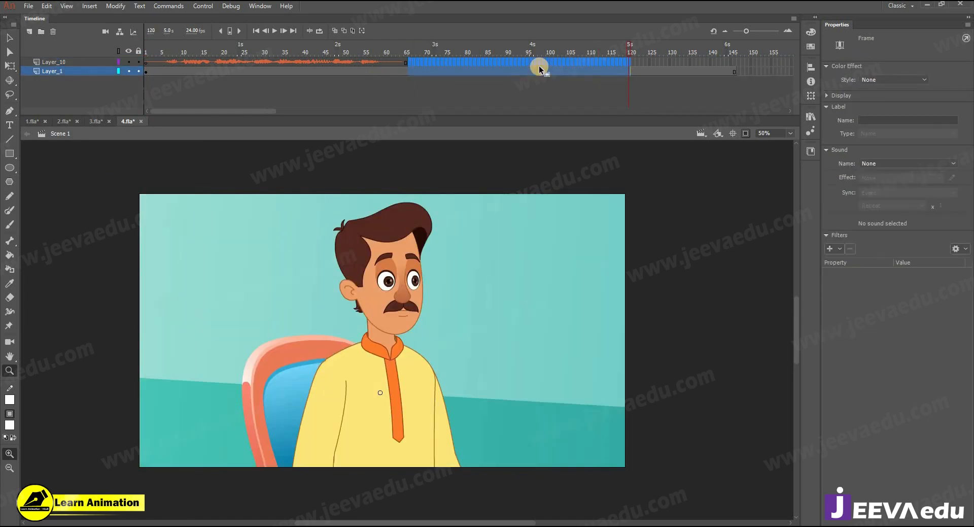
Step: Remove frames 66–120 from both layers and inspect the character graphic, undoing accidental moves
{"action": "key", "text": "shift+F5"}
{"action": "key", "text": "shift+F5"}
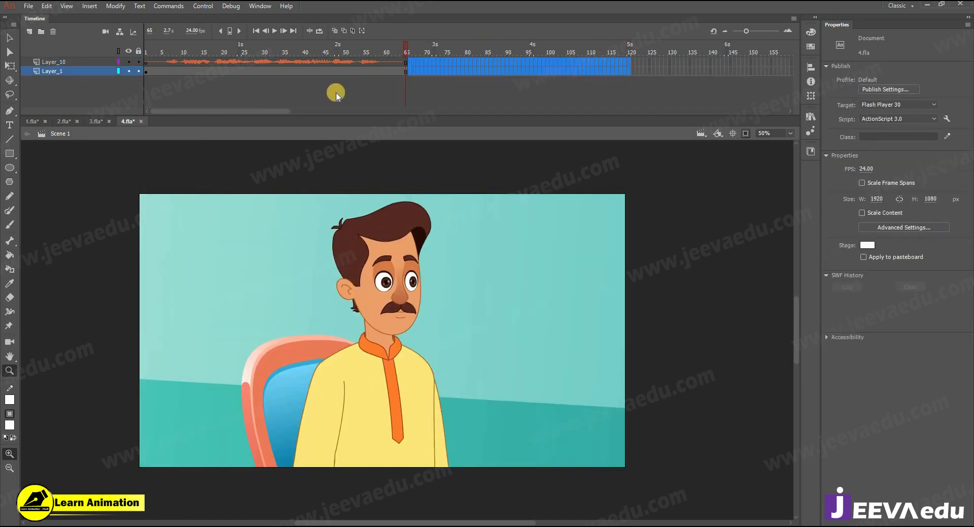
{"action": "key", "text": "v"}
{"action": "left_click", "coordinate": [523, 173]}
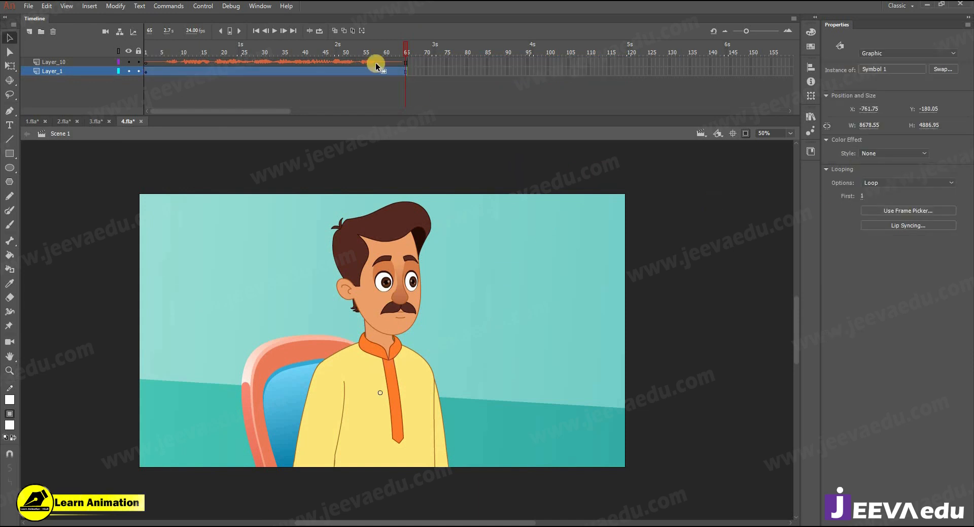
{"action": "left_click", "coordinate": [392, 94]}
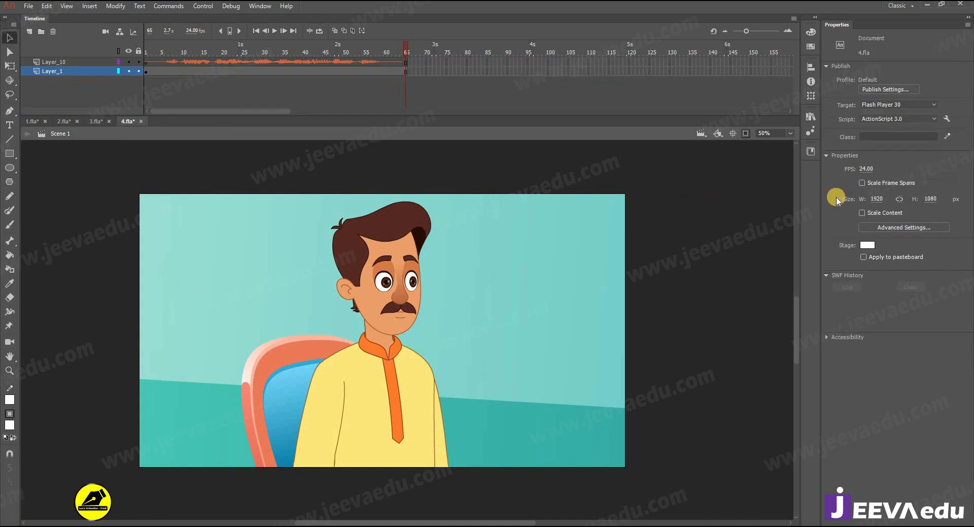
{"action": "left_click", "coordinate": [419, 329]}
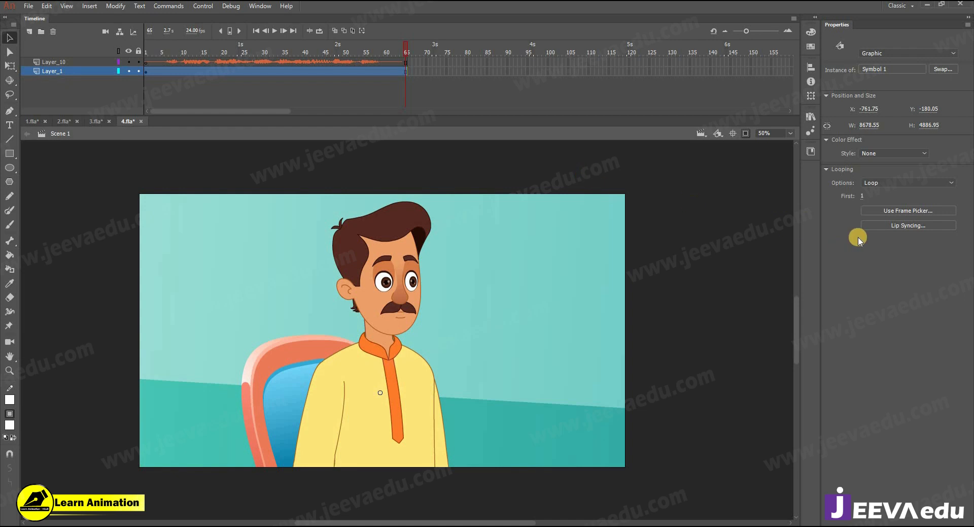
{"action": "left_click", "coordinate": [621, 98]}
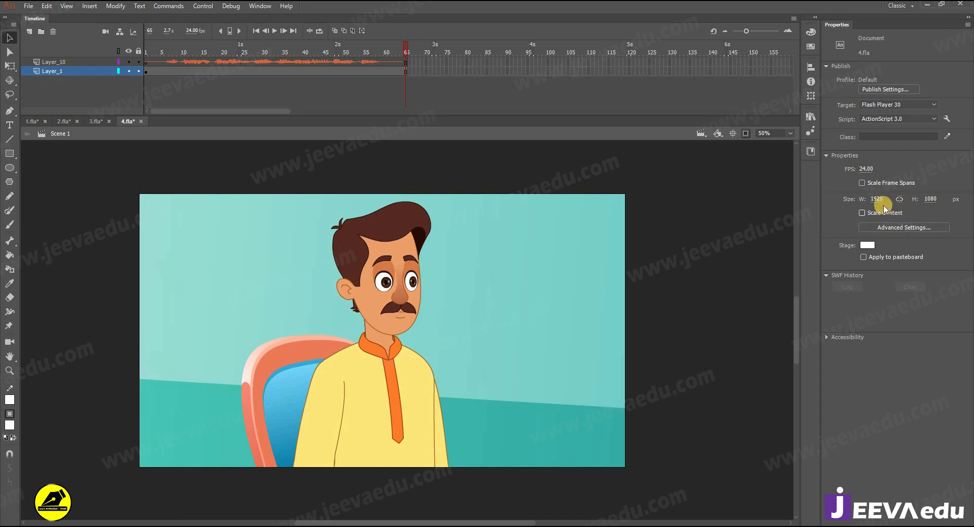
{"action": "left_click_drag", "start_coordinate": [420, 276], "coordinate": [437, 334]}
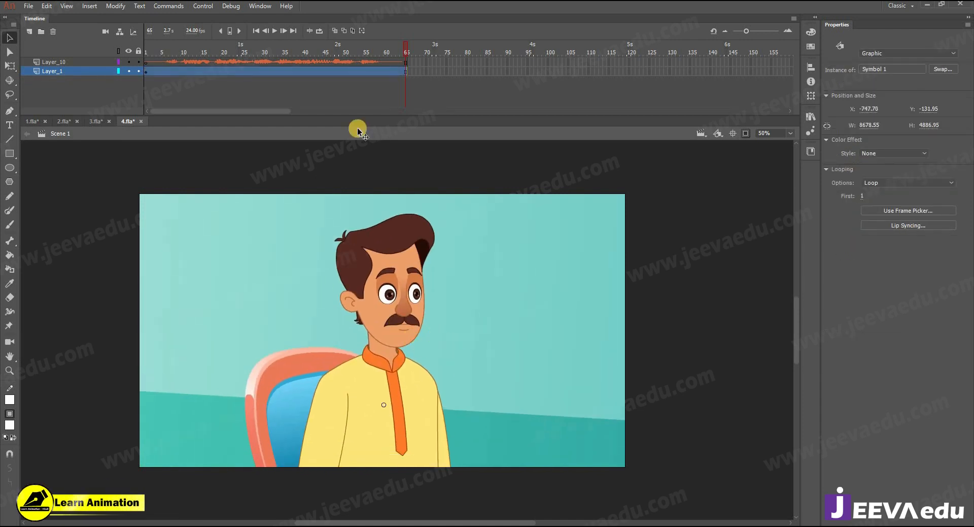
{"action": "key", "text": "ctrl+z"}
{"action": "left_click_drag", "start_coordinate": [381, 307], "coordinate": [378, 332]}
{"action": "key", "text": "ctrl+z"}
Step: Zoom out to 6%, align the room artwork with the background, then view frame 1 at 12%
{"action": "key", "text": "ctrl+shift+w"}
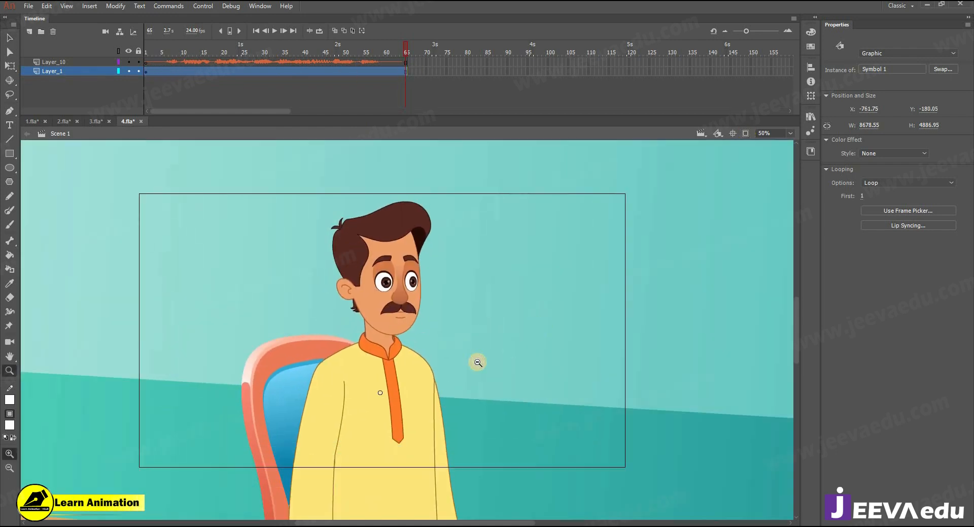
{"action": "left_click", "coordinate": [454, 354], "text": "ctrl+alt"}
{"action": "left_click", "coordinate": [398, 336], "text": "ctrl+alt"}
{"action": "left_click", "coordinate": [399, 361], "text": "ctrl+alt"}
{"action": "left_click_drag", "start_coordinate": [399, 406], "coordinate": [479, 365]}
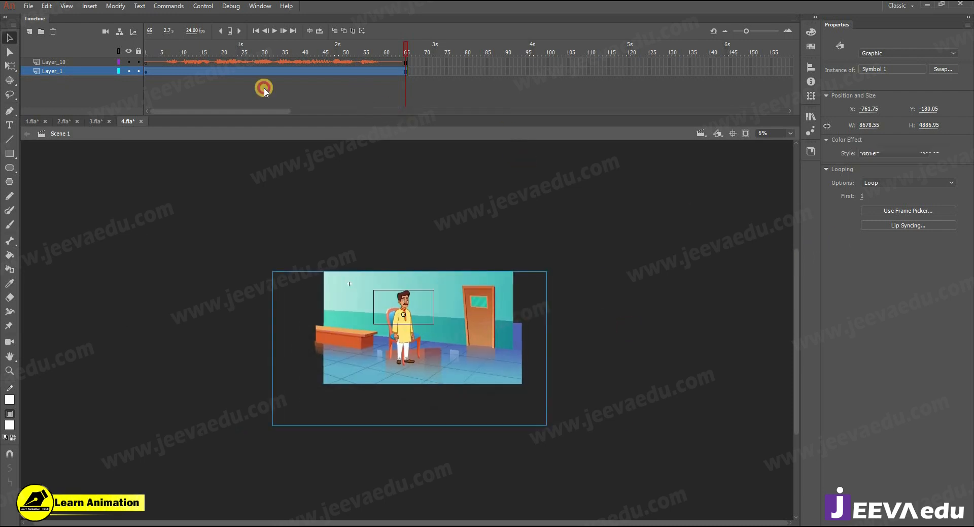
{"action": "left_click", "coordinate": [278, 86]}
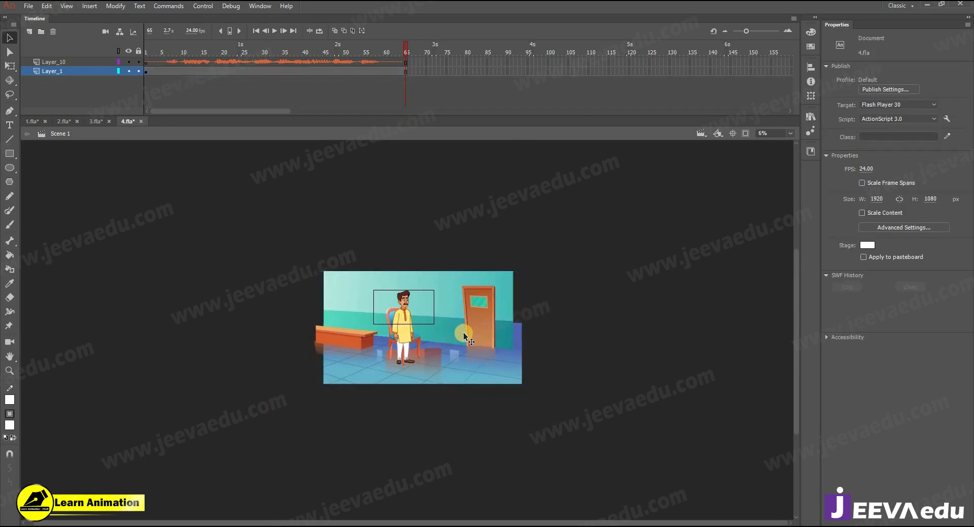
{"action": "key", "text": "z"}
{"action": "left_click", "coordinate": [436, 314]}
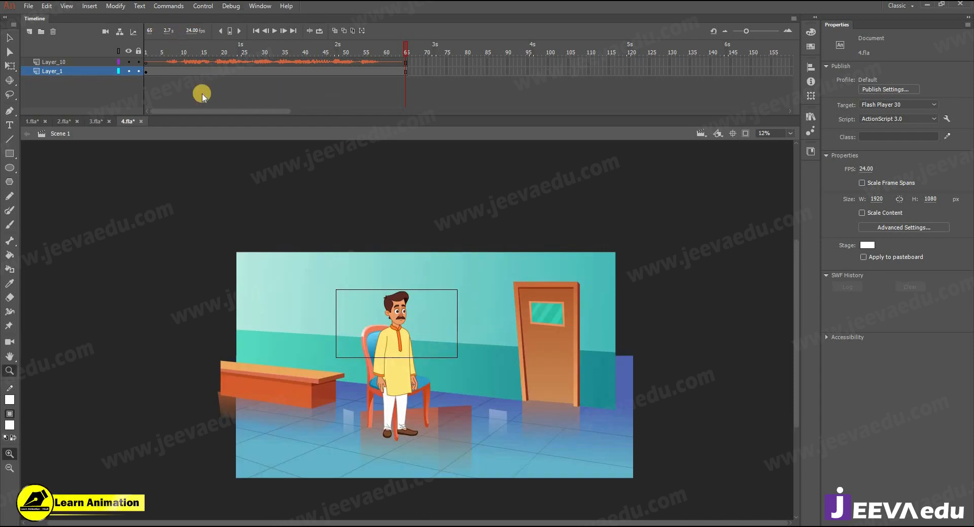
{"action": "left_click_drag", "start_coordinate": [371, 55], "coordinate": [145, 76]}
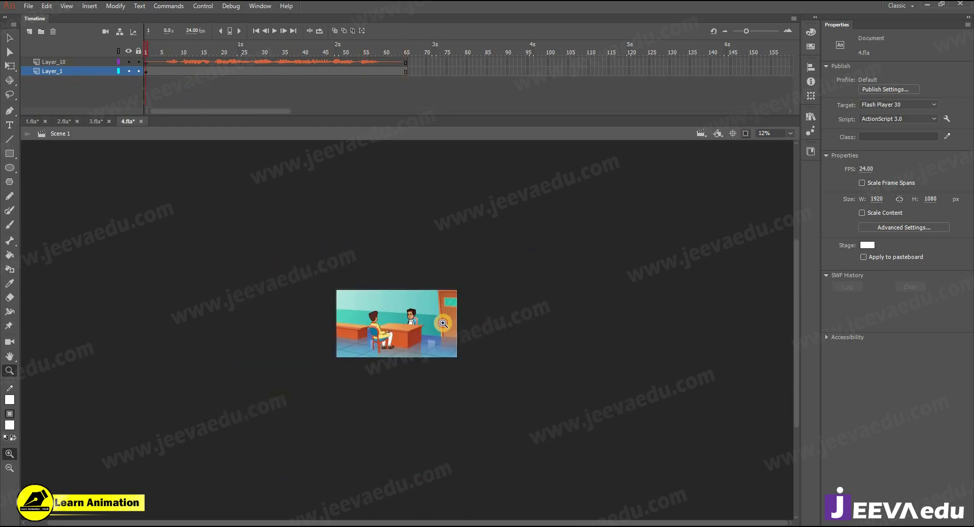
Step: Raise JPEG quality from 80 to 100 in Publish Settings
{"action": "left_click", "coordinate": [441, 320]}
{"action": "key", "text": "v"}
{"action": "left_click", "coordinate": [862, 90]}
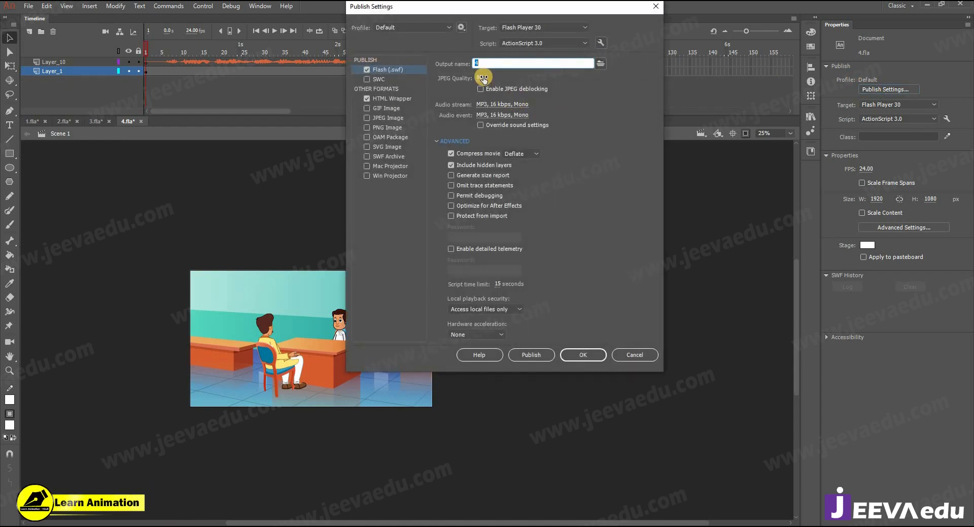
{"action": "left_click_drag", "start_coordinate": [483, 79], "coordinate": [600, 83]}
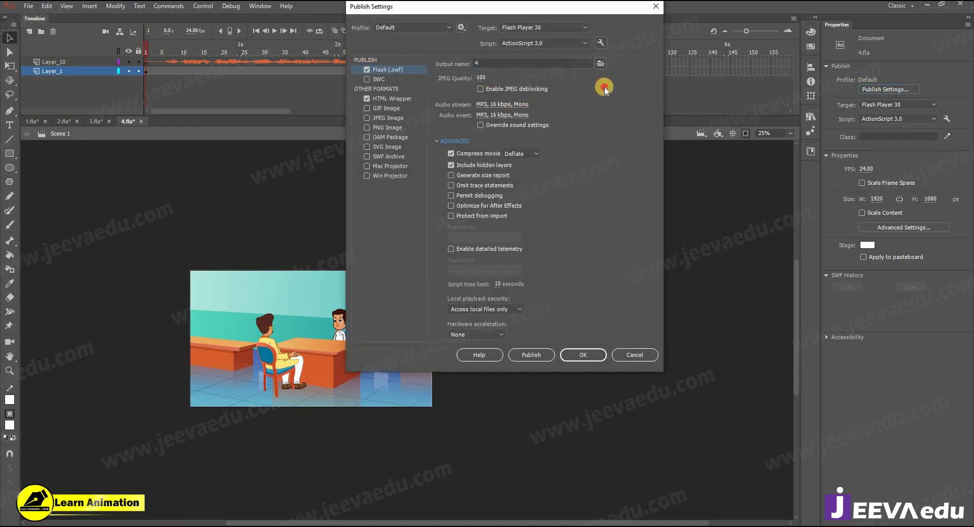
Step: Set Audio stream to 128 kbps bit rate with Best quality
{"action": "left_click", "coordinate": [504, 104]}
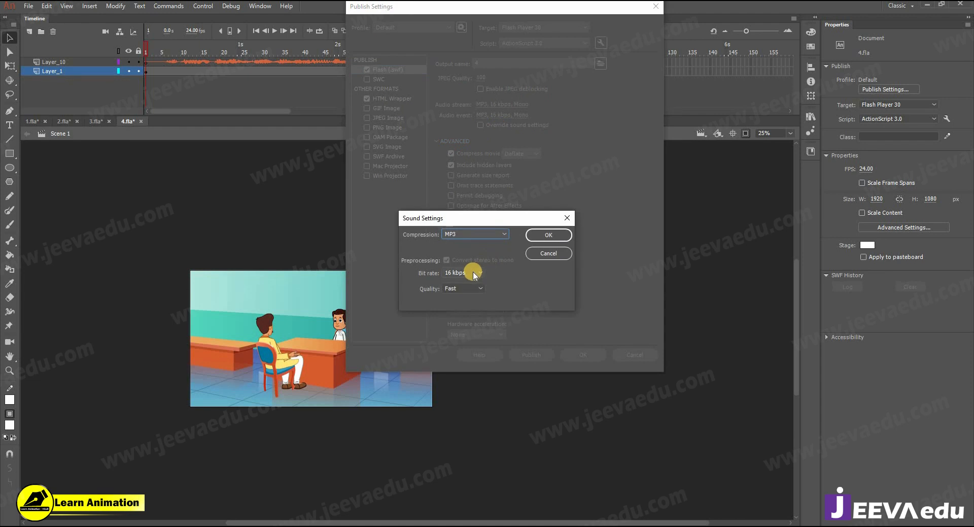
{"action": "left_click", "coordinate": [475, 274]}
{"action": "left_click", "coordinate": [467, 396]}
{"action": "left_click", "coordinate": [462, 287]}
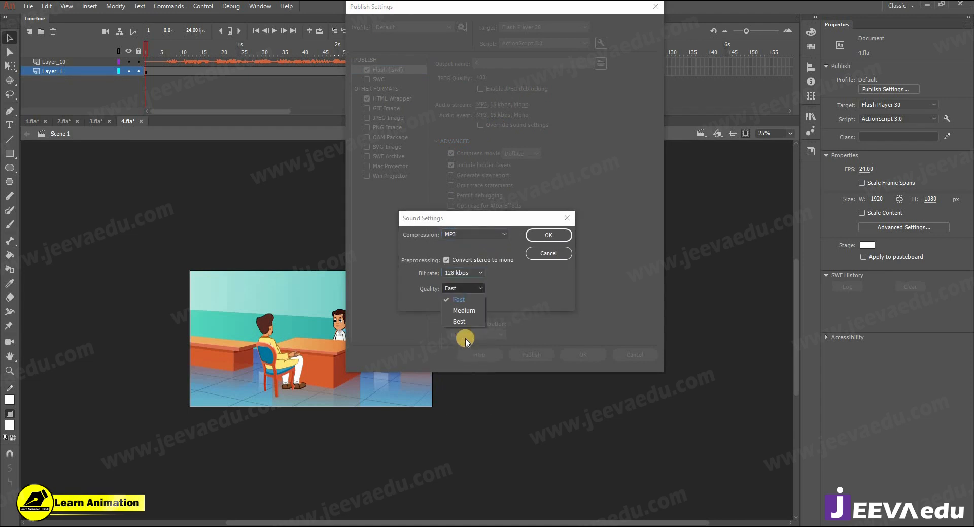
{"action": "left_click", "coordinate": [459, 322]}
{"action": "left_click", "coordinate": [544, 243]}
Step: Set Audio event to 128 kbps with Best quality and apply the publish settings
{"action": "left_click", "coordinate": [502, 114]}
{"action": "left_click", "coordinate": [459, 272]}
{"action": "left_click", "coordinate": [467, 395]}
{"action": "left_click", "coordinate": [471, 289]}
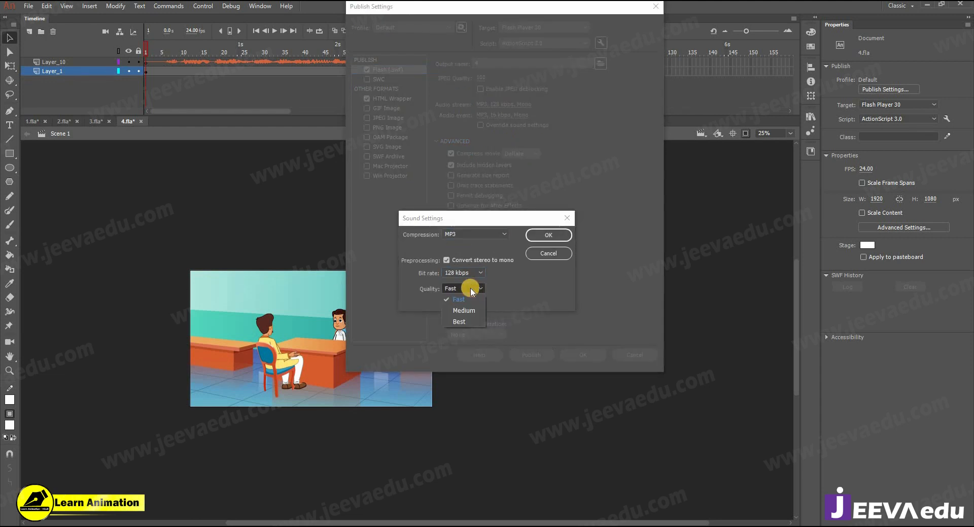
{"action": "left_click", "coordinate": [459, 321]}
{"action": "left_click", "coordinate": [549, 235]}
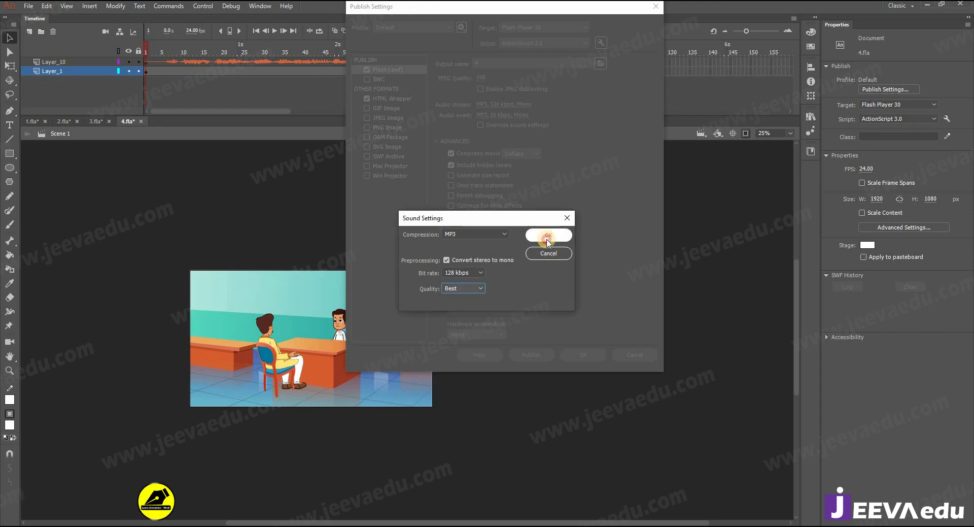
{"action": "left_click", "coordinate": [585, 355]}
{"action": "key", "text": "z"}
{"action": "left_click", "coordinate": [320, 340]}
{"action": "left_click", "coordinate": [383, 338], "text": "alt"}
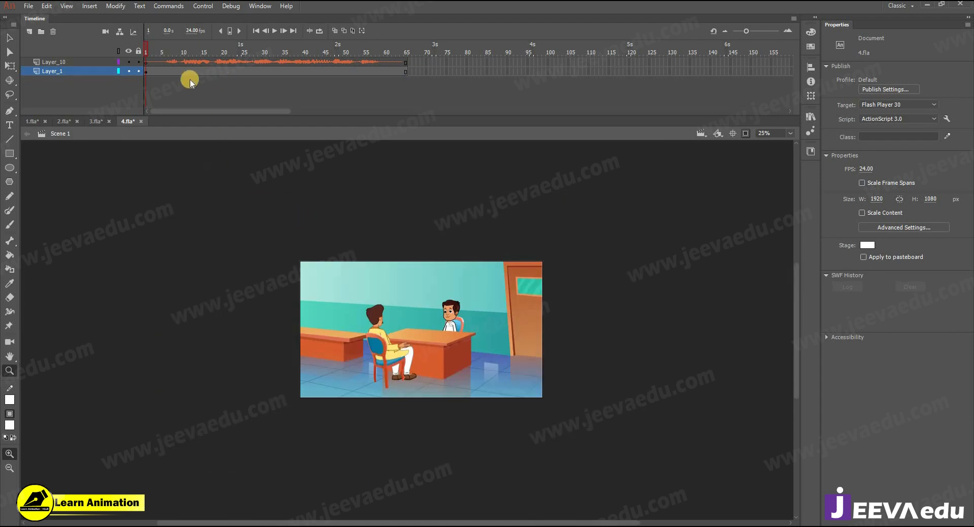
{"action": "left_click", "coordinate": [29, 7]}
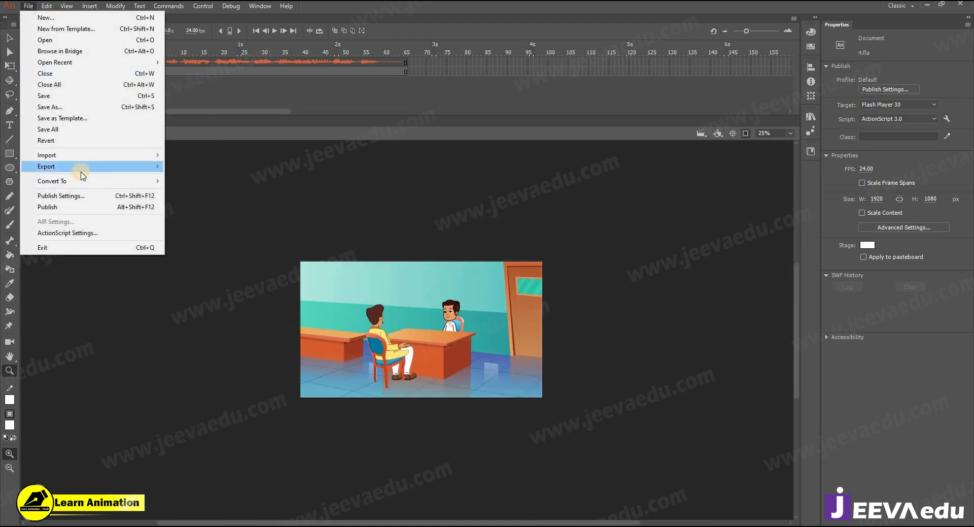
{"action": "mouse_move", "coordinate": [82, 168]}
{"action": "left_click", "coordinate": [228, 201]}
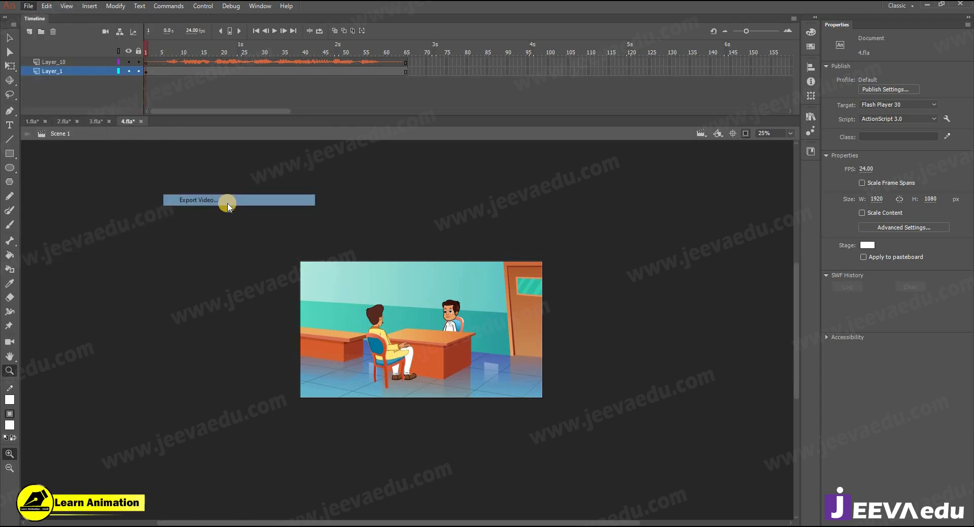
{"action": "left_click", "coordinate": [731, 394]}
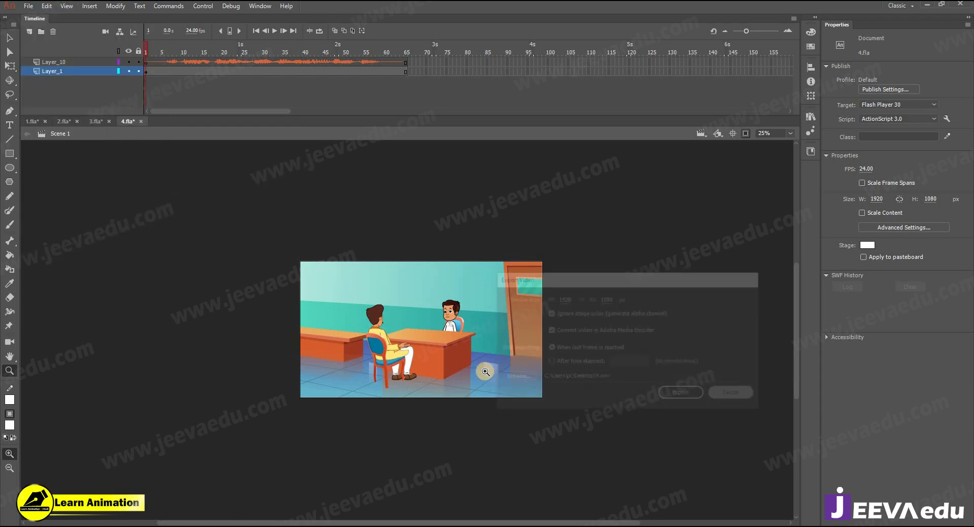
{"action": "left_click", "coordinate": [460, 345]}
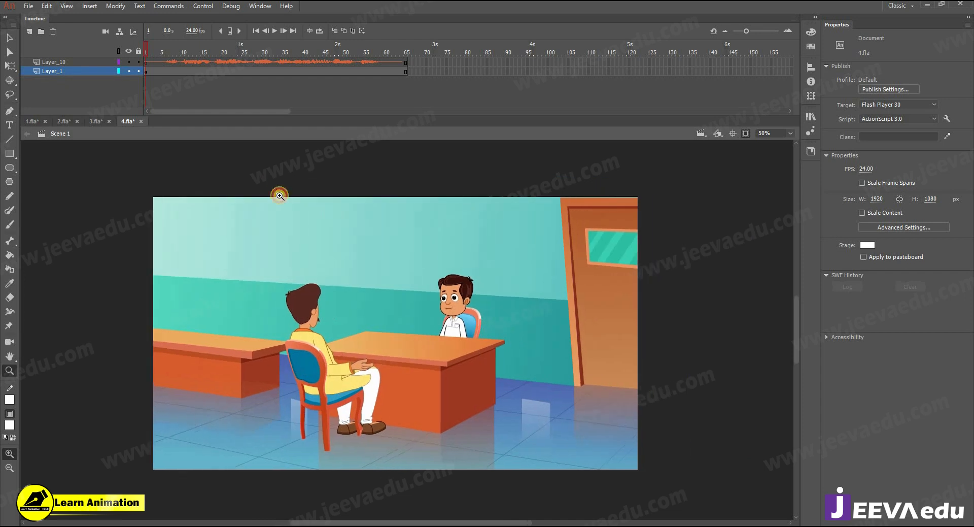
{"action": "key", "text": "Return"}
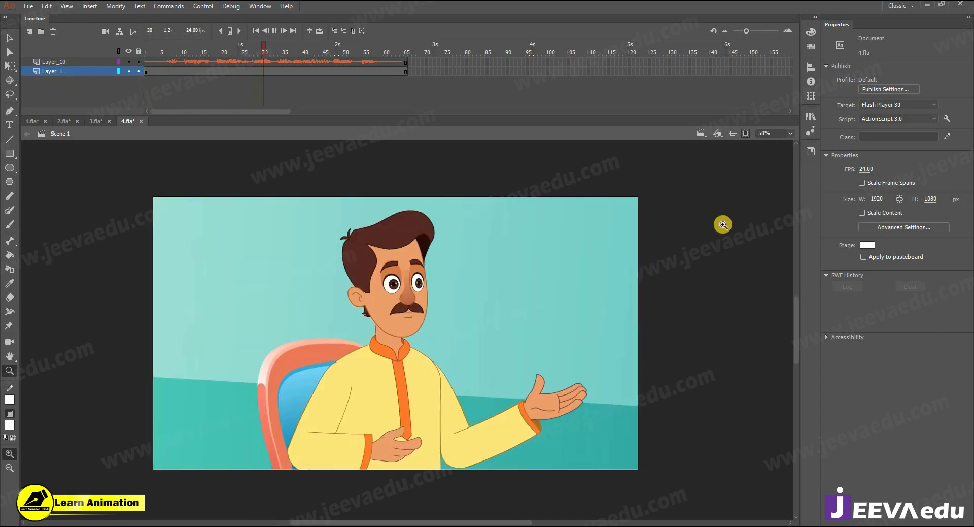